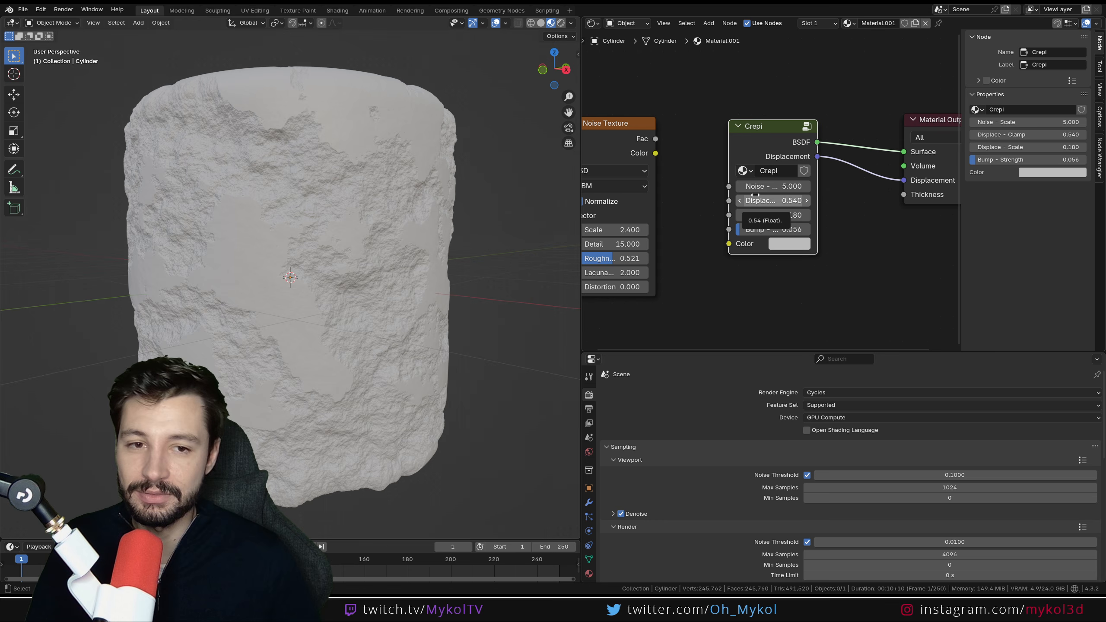
Space out the Noise Texture and Crepi nodes, and examine the Crepi group's internal network and its Group Input node.
{"action": "left_click_drag", "start_coordinate": [619, 135], "coordinate": [656, 120]}
{"action": "left_click_drag", "start_coordinate": [760, 128], "coordinate": [768, 106]}
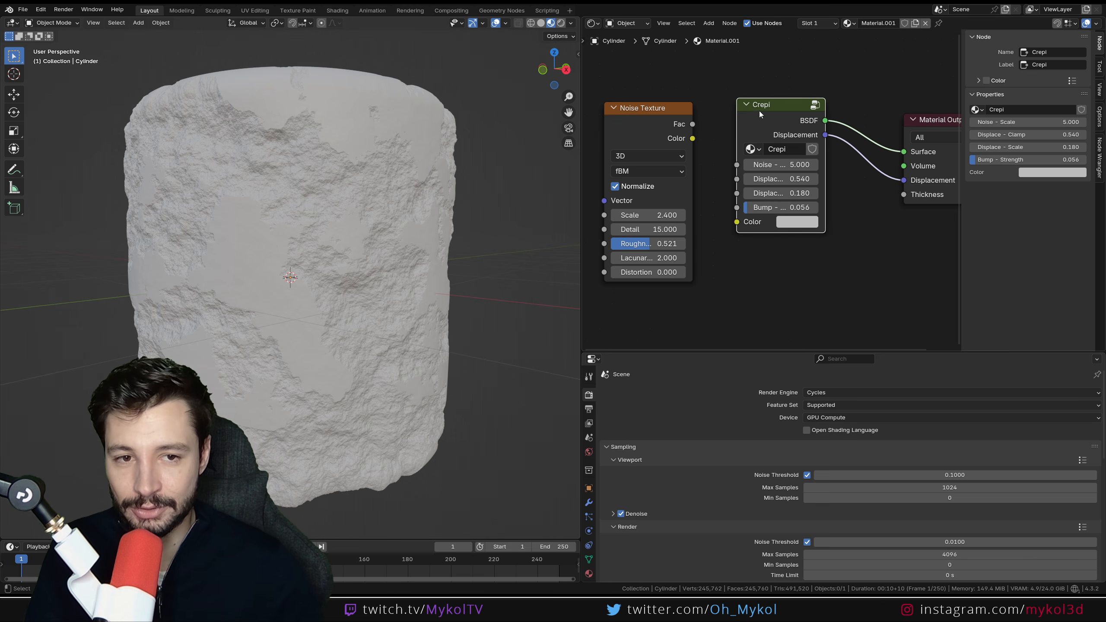
{"action": "key", "text": "Tab"}
{"action": "key", "text": "Home"}
{"action": "scroll", "coordinate": [744, 180], "scroll_direction": "down", "scroll_amount": 2}
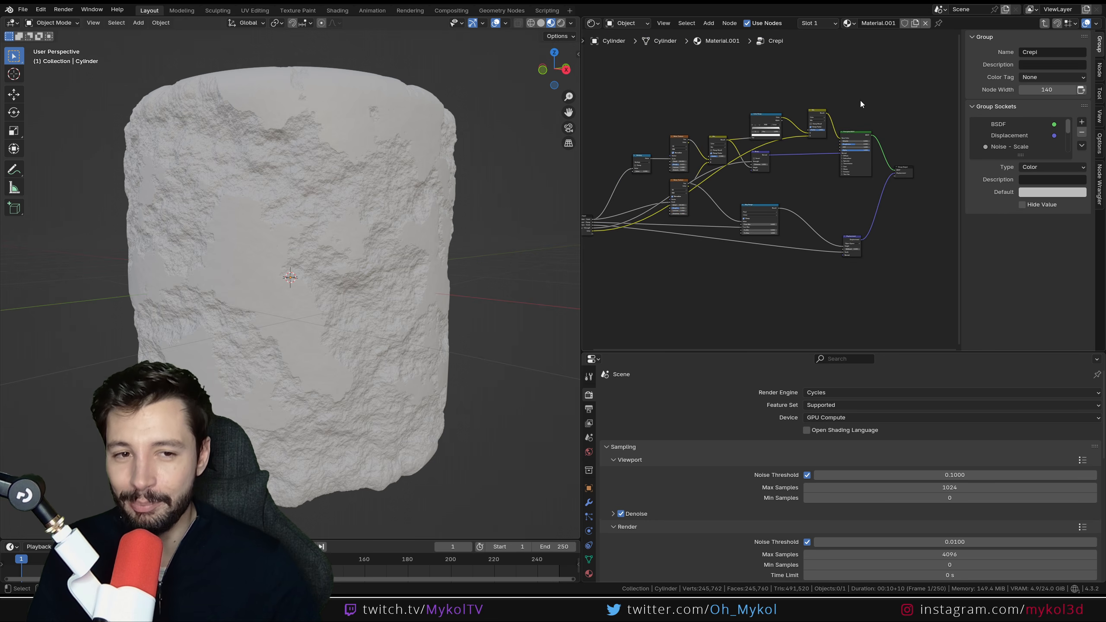
{"action": "middle_click_drag", "start_coordinate": [601, 229], "coordinate": [765, 233]}
{"action": "scroll", "coordinate": [718, 234], "scroll_direction": "up", "scroll_amount": 12}
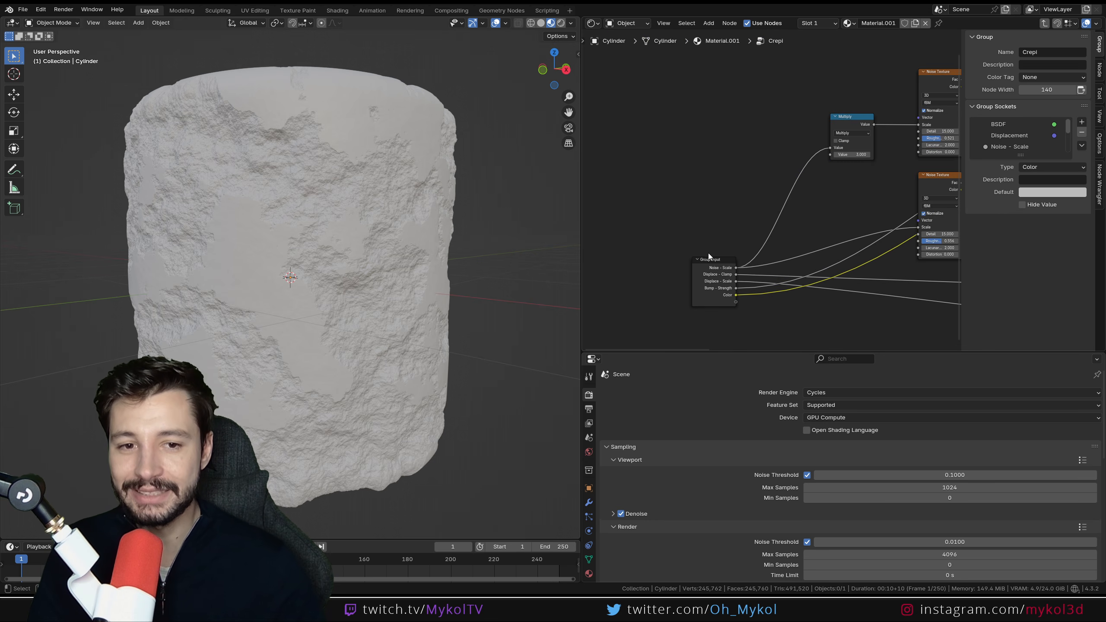
{"action": "middle_click_drag", "start_coordinate": [678, 300], "coordinate": [677, 216]}
{"action": "key", "text": "Tab"}
{"action": "scroll", "coordinate": [784, 199], "scroll_direction": "up", "scroll_amount": 3}
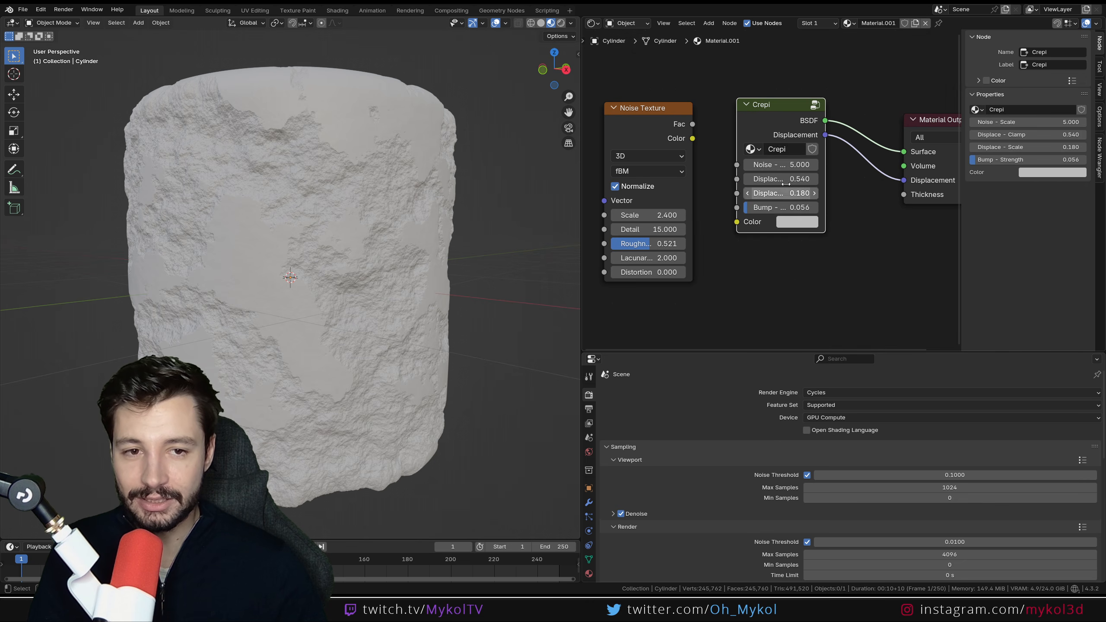
Examine how the Noise - Scale input feeds the Multiply and Noise Texture nodes inside the Crepi group.
{"action": "mouse_move", "coordinate": [778, 165]}
{"action": "left_mouse_down"}
{"action": "mouse_move", "coordinate": [754, 165]}
{"action": "mouse_move", "coordinate": [769, 165]}
{"action": "left_mouse_up"}
{"action": "key", "text": "Tab"}
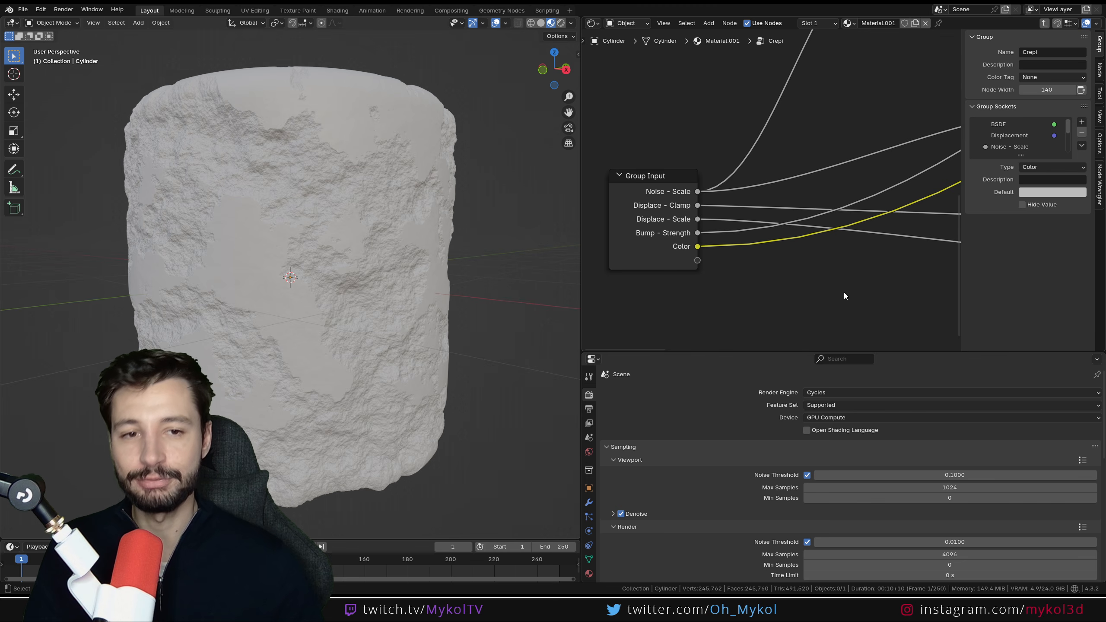
{"action": "scroll", "coordinate": [863, 137], "scroll_direction": "down", "scroll_amount": 4}
{"action": "middle_click_drag", "start_coordinate": [908, 124], "coordinate": [758, 204]}
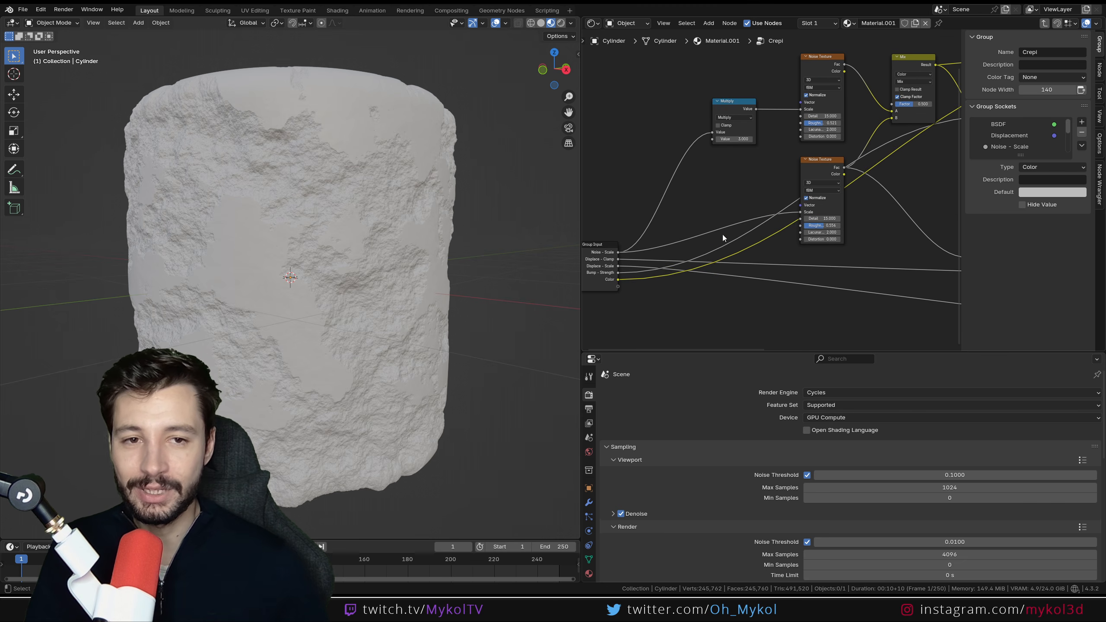
{"action": "key", "text": "Tab"}
{"action": "scroll", "coordinate": [692, 193], "scroll_direction": "up", "scroll_amount": 3}
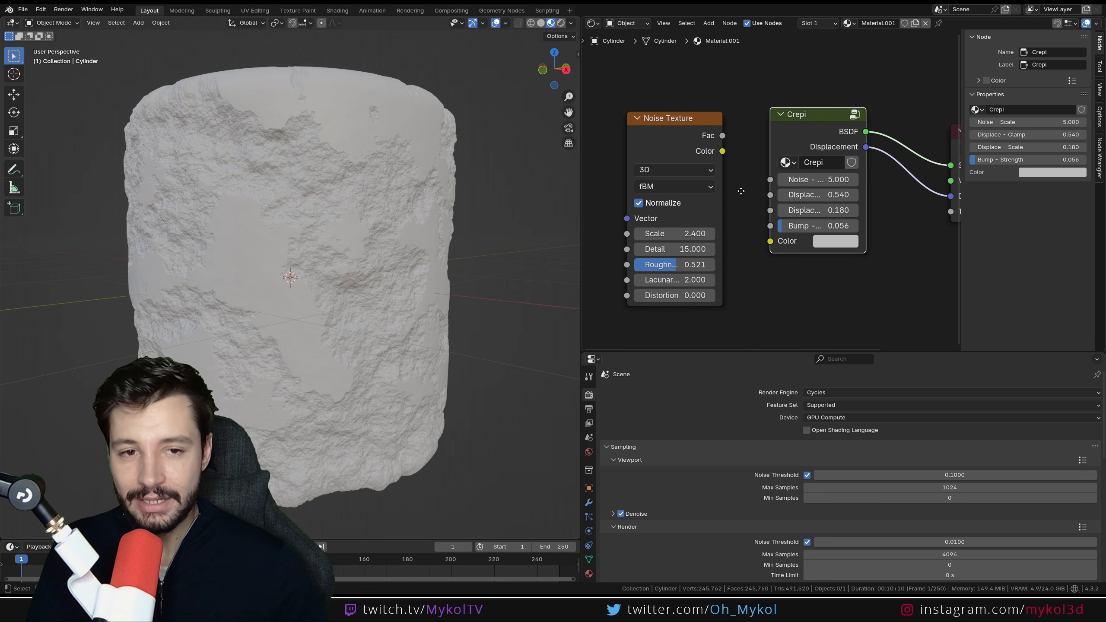
Connect the Noise Texture's Fac output to the Crepi group's Noise - Scale input and inspect the cylinder surface up close.
{"action": "left_click_drag", "start_coordinate": [723, 136], "coordinate": [771, 179]}
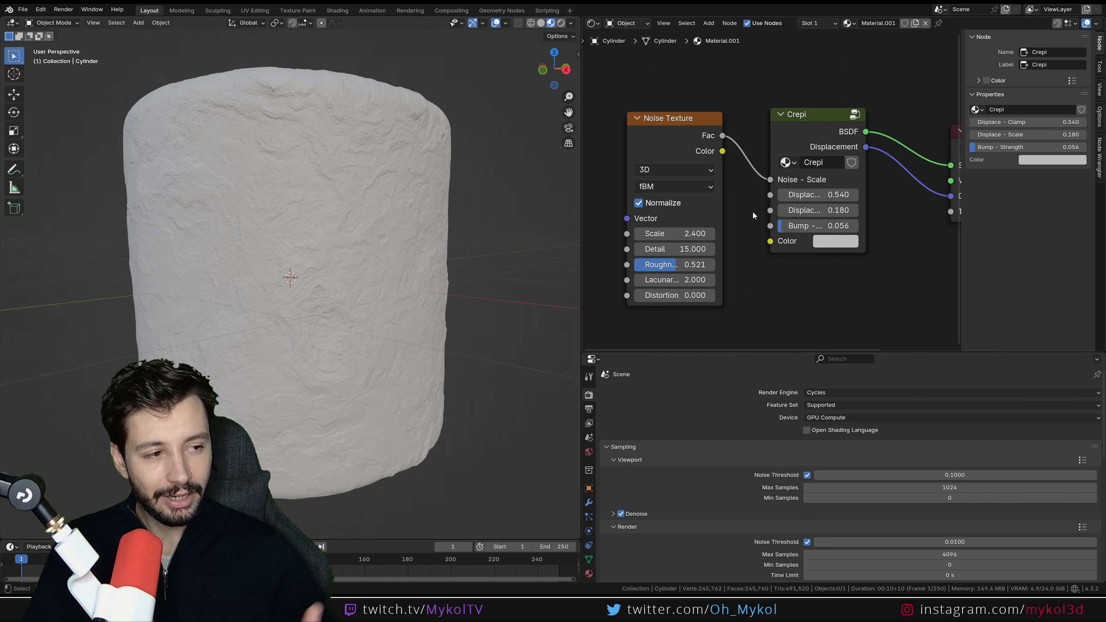
{"action": "scroll", "coordinate": [289, 257], "scroll_direction": "up", "scroll_amount": 4}
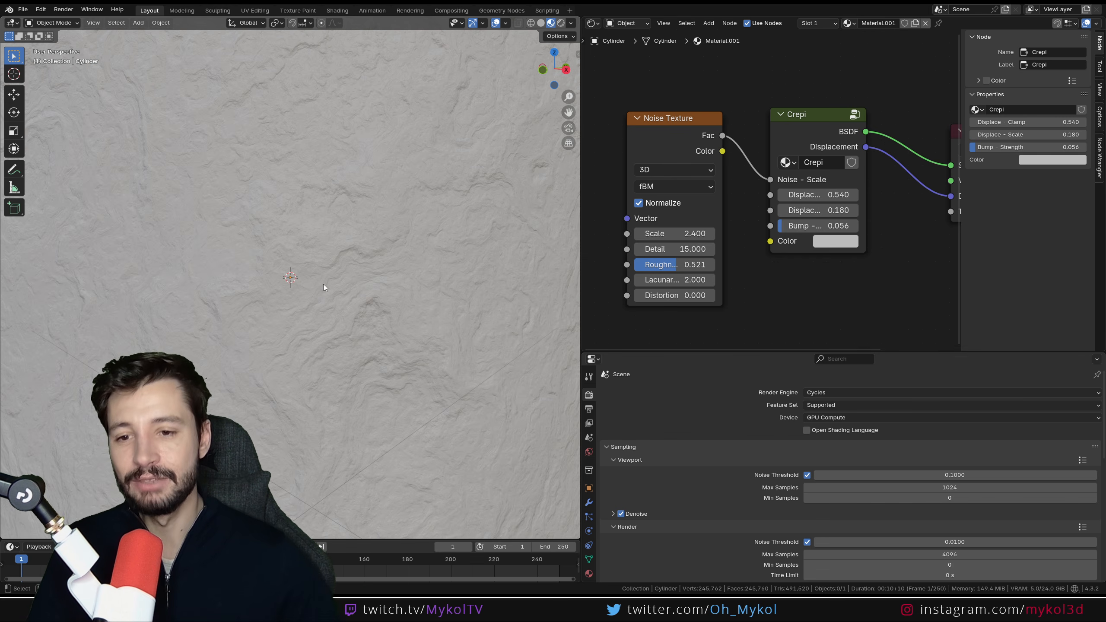
{"action": "middle_click_drag", "start_coordinate": [321, 319], "coordinate": [344, 315]}
{"action": "middle_click_drag", "start_coordinate": [815, 289], "coordinate": [735, 301]}
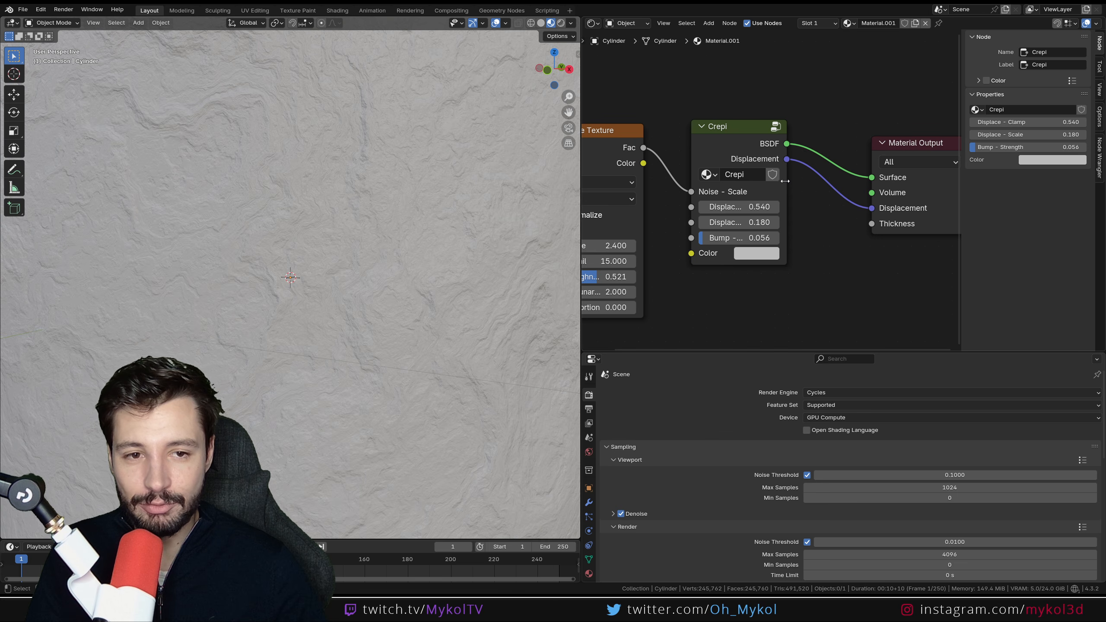
Try widening the Crepi node and raising its Displace - Scale to 1.380, inspect the cylinder, and undo both changes.
{"action": "left_click_drag", "start_coordinate": [785, 180], "coordinate": [826, 181]}
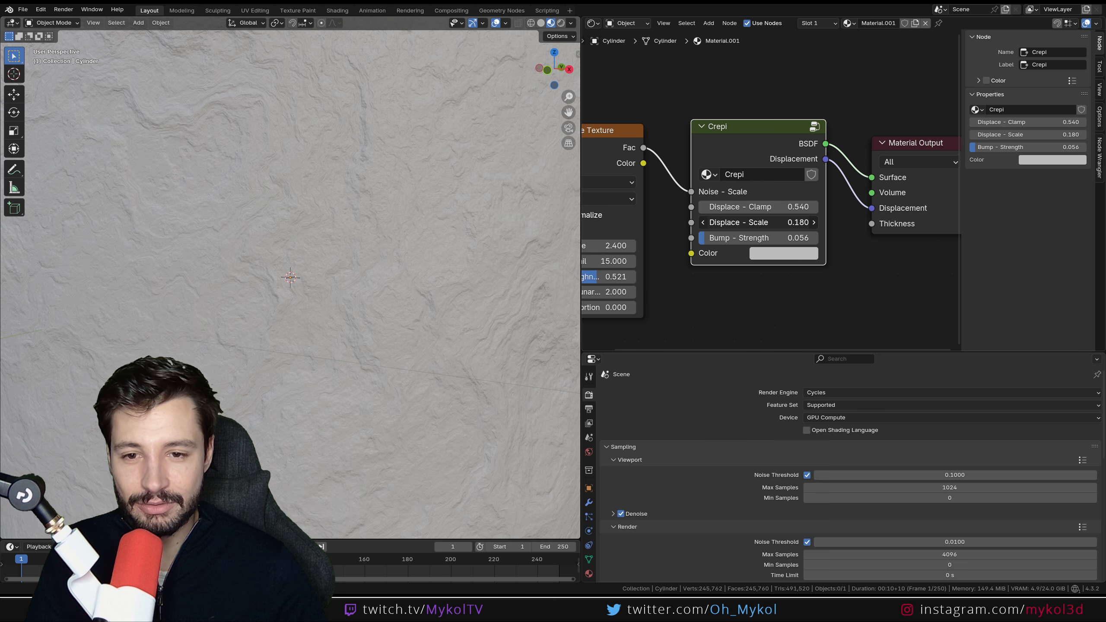
{"action": "left_click_drag", "start_coordinate": [758, 222], "coordinate": [810, 222]}
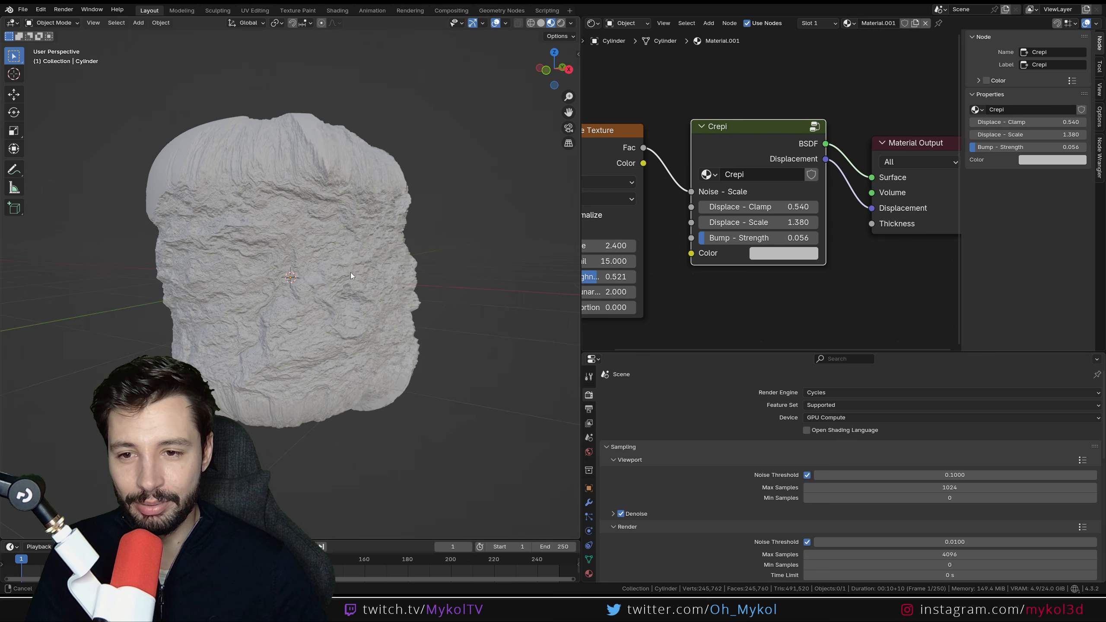
{"action": "mouse_move", "coordinate": [351, 273]}
{"action": "middle_mouse_down"}
{"action": "mouse_move", "coordinate": [188, 273]}
{"action": "mouse_move", "coordinate": [334, 269]}
{"action": "middle_mouse_up"}
{"action": "key", "text": "ctrl+z"}
{"action": "key", "text": "ctrl+z"}
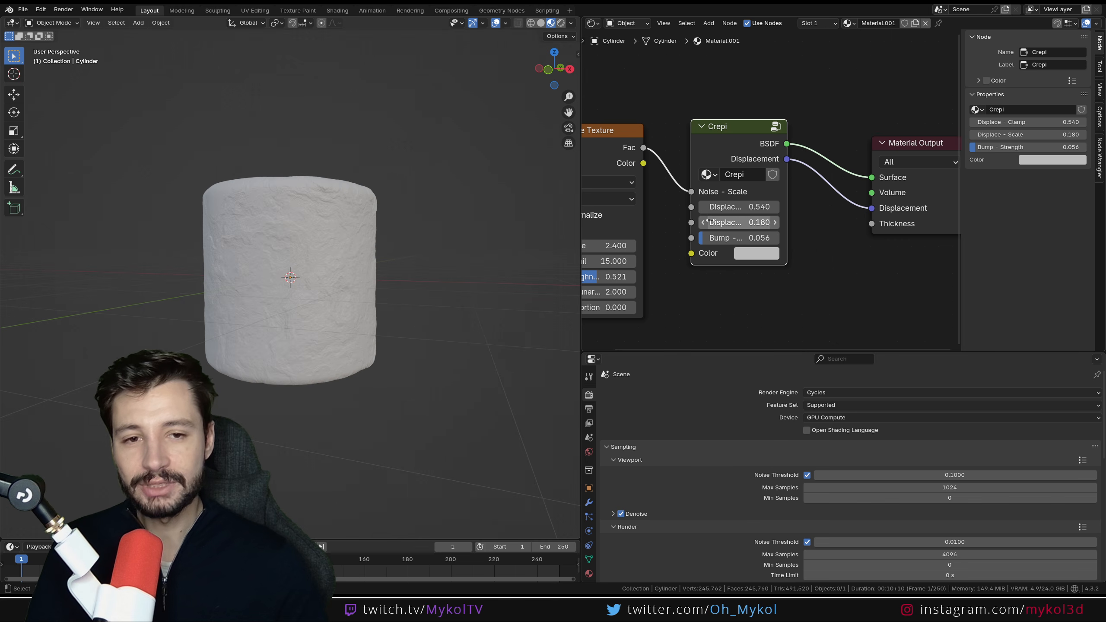
Disconnect the Noise Texture from the Crepi group's Noise - Scale input and reposition both nodes.
{"action": "left_click_drag", "start_coordinate": [689, 196], "coordinate": [672, 175]}
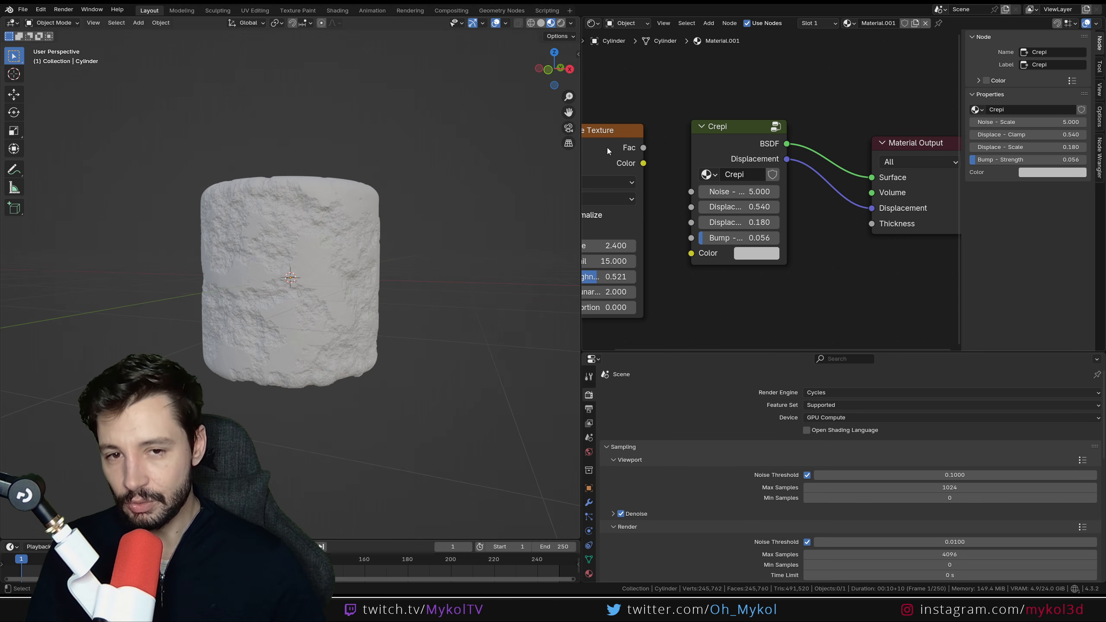
{"action": "left_click_drag", "start_coordinate": [607, 147], "coordinate": [619, 136]}
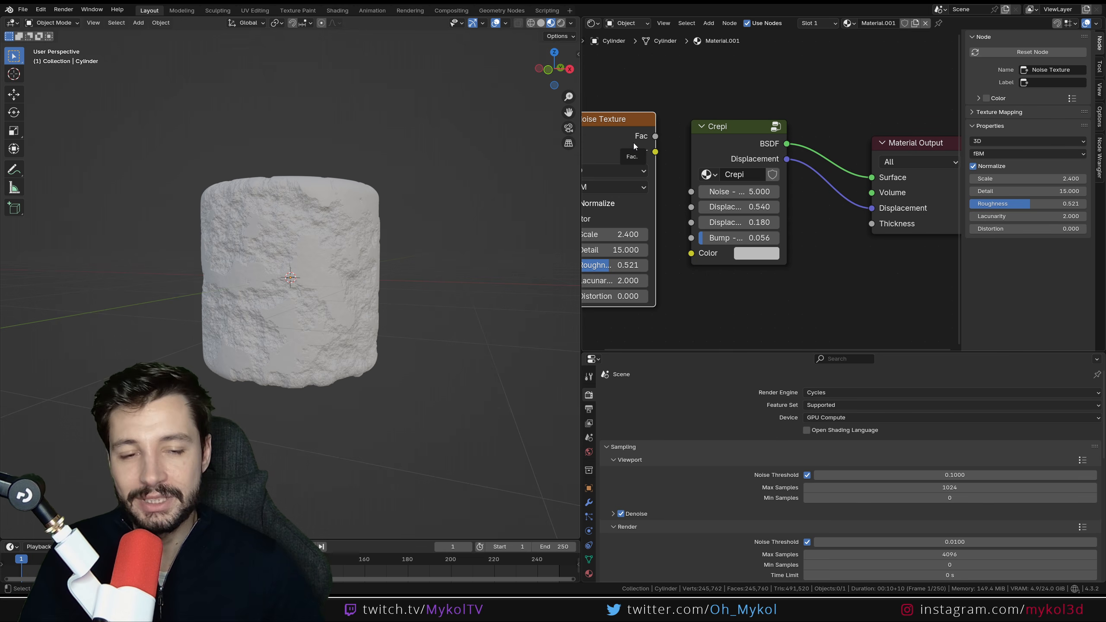
{"action": "left_click_drag", "start_coordinate": [709, 128], "coordinate": [712, 133]}
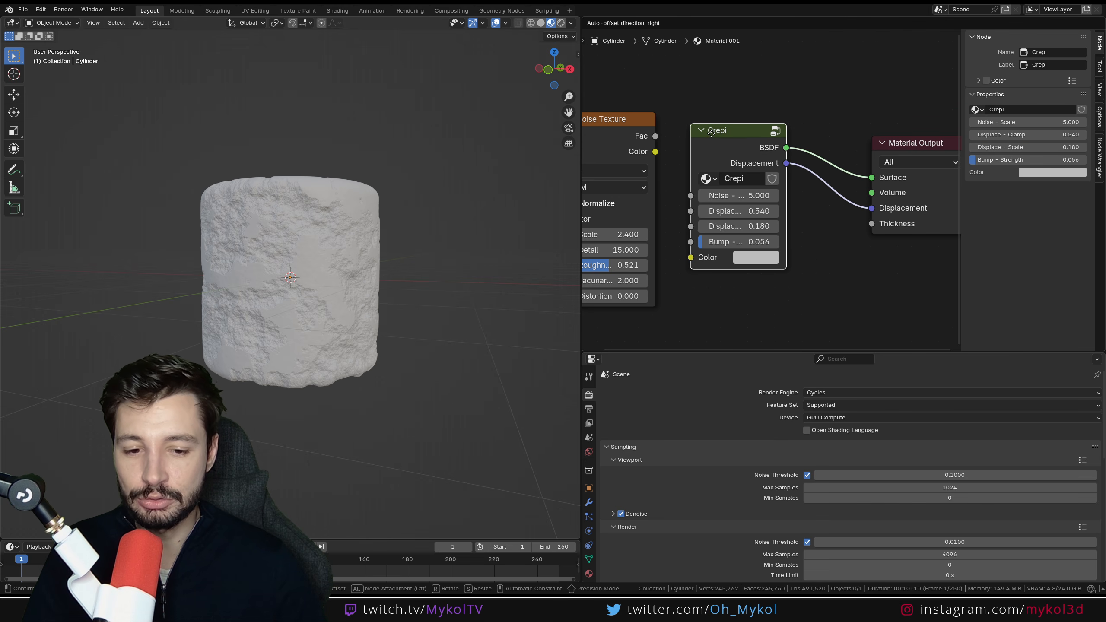
Switch to the other Blender window with the default scene and delete its cube, camera and light.
{"action": "mouse_move", "coordinate": [658, 607]}
{"action": "left_click", "coordinate": [679, 567]}
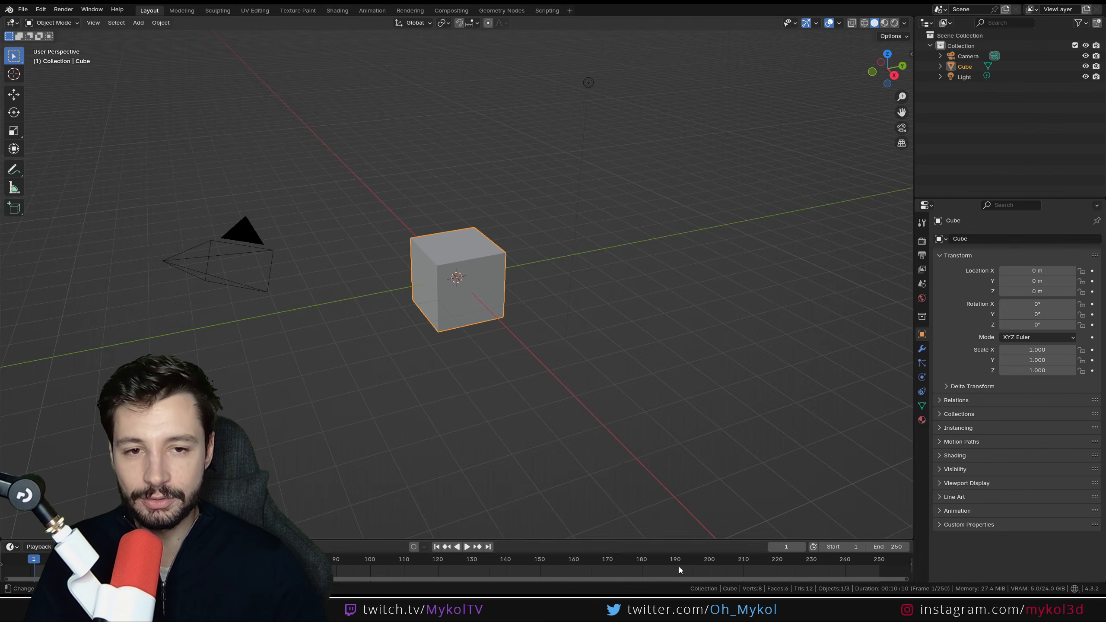
{"action": "left_click_drag", "start_coordinate": [631, 410], "coordinate": [280, 118]}
{"action": "key", "text": "Delete"}
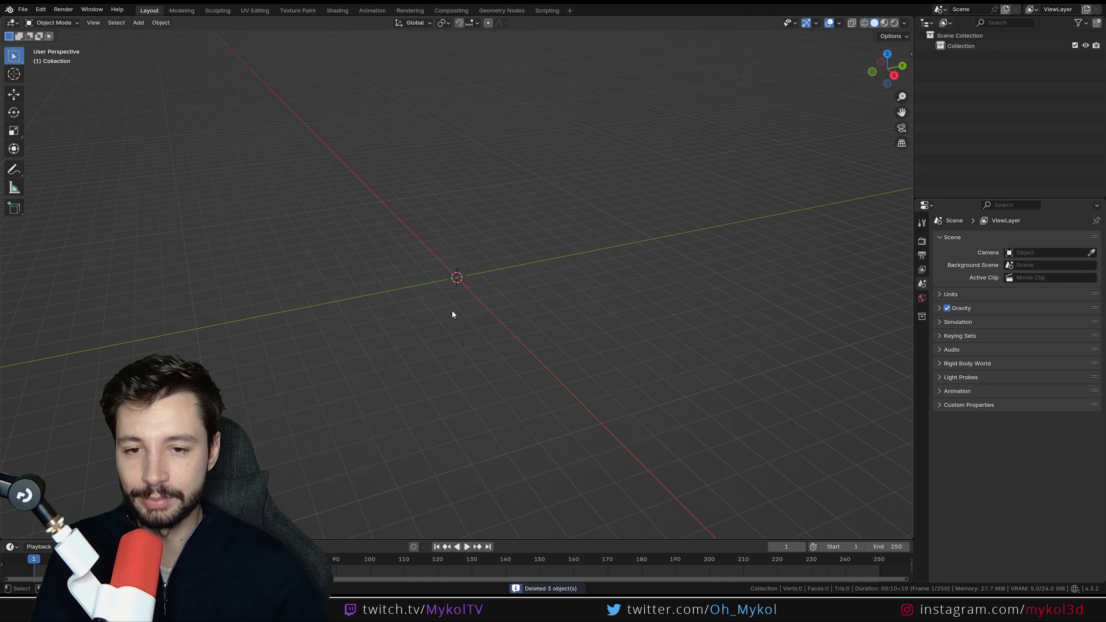
Enable the Screencast Keys display for the 3D viewport.
{"action": "key", "text": "shift+a"}
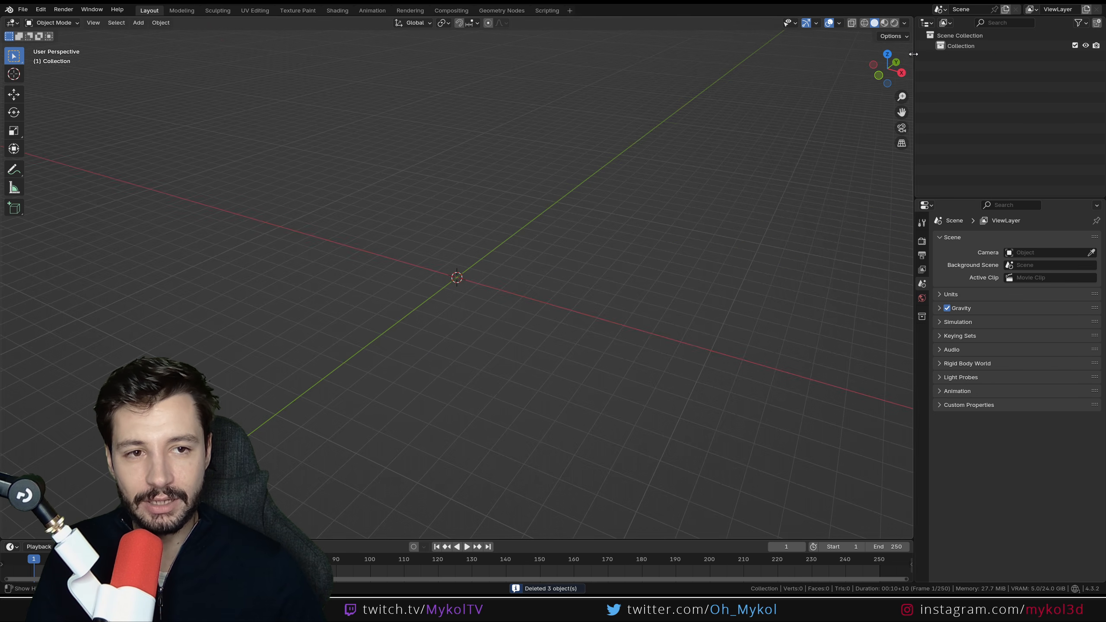
{"action": "key", "text": "n"}
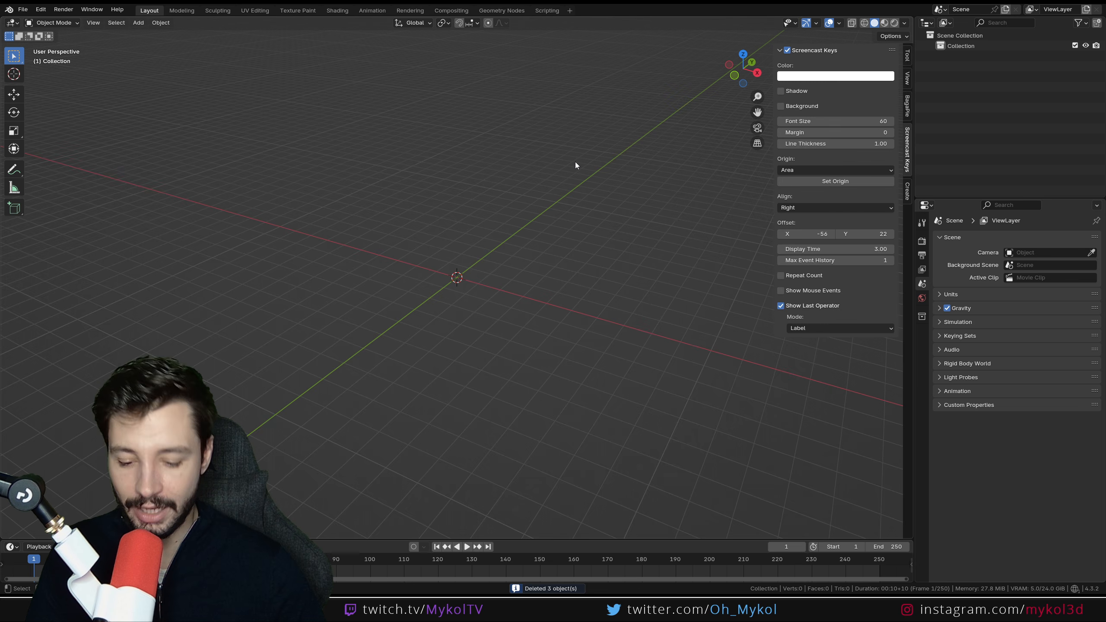
{"action": "key", "text": "n"}
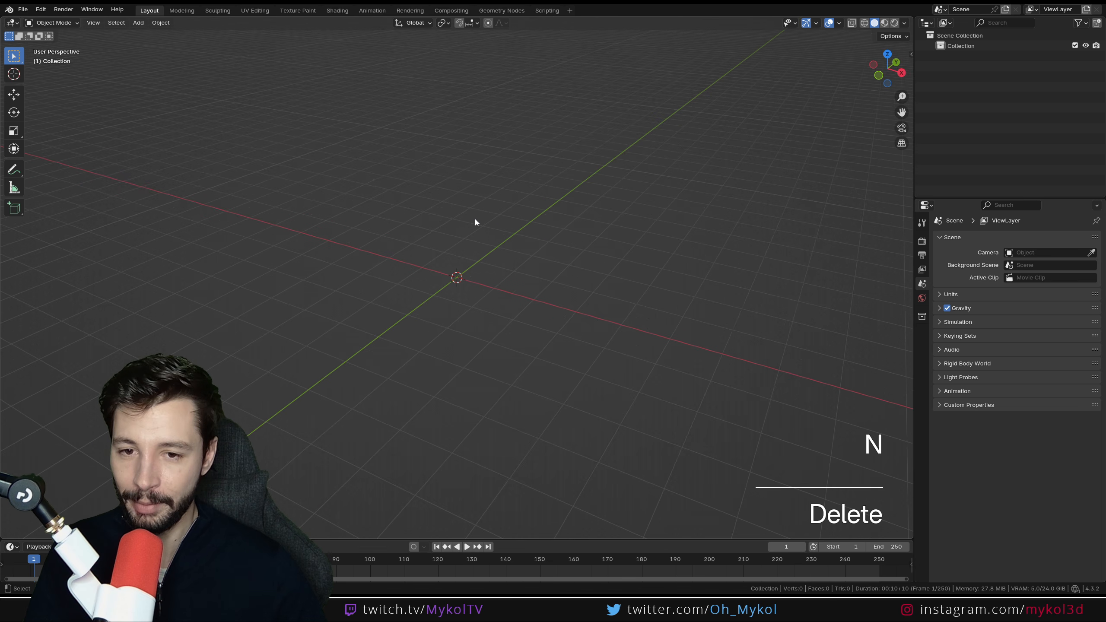
Add a cylinder mesh at the centre of the empty scene.
{"action": "key", "text": "shift+a"}
{"action": "mouse_move", "coordinate": [446, 232]}
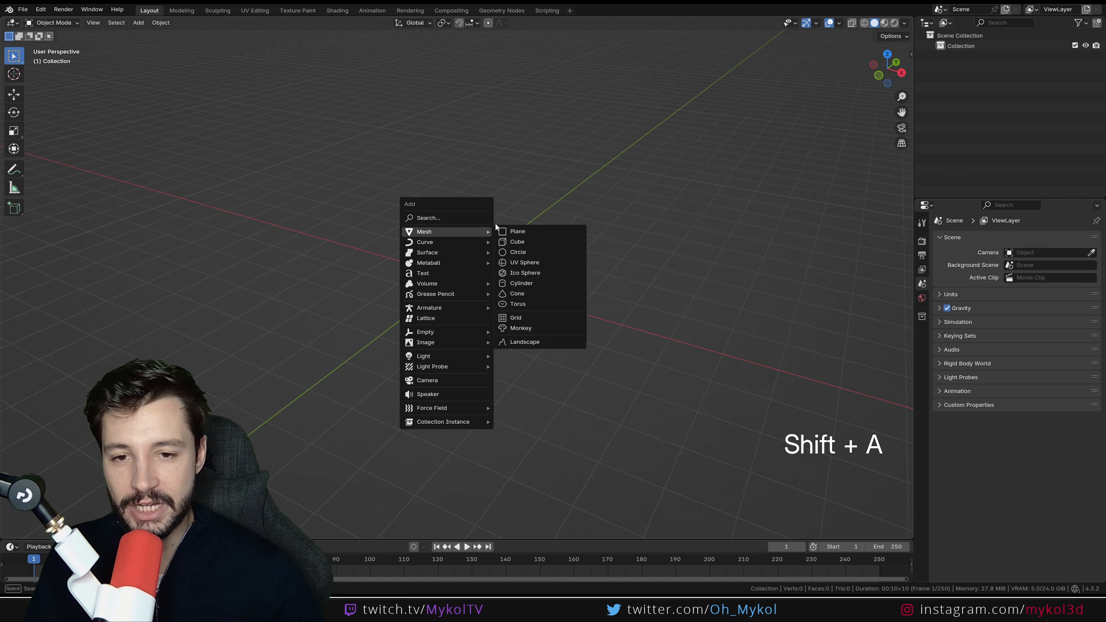
{"action": "left_click", "coordinate": [528, 283]}
{"action": "scroll", "coordinate": [485, 306], "scroll_direction": "up", "scroll_amount": 5}
{"action": "middle_click_drag", "start_coordinate": [486, 306], "coordinate": [525, 306]}
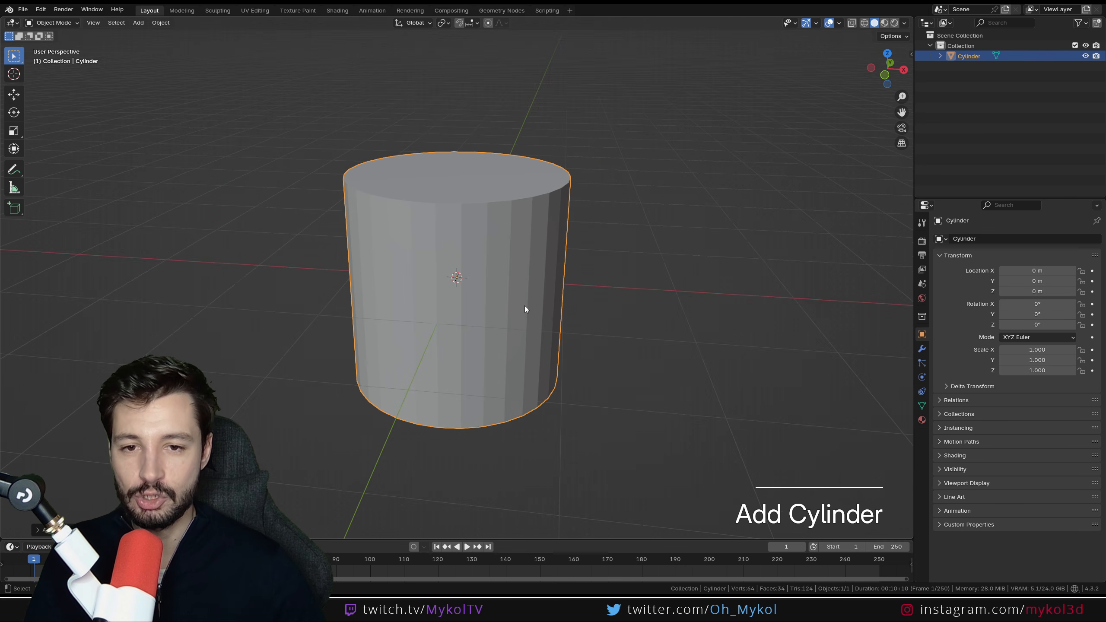
Bevel the cylinder's top and bottom faces with three segments and an offset of about 0.11 m, and return to Object Mode.
{"action": "key", "text": "Tab"}
{"action": "left_click", "coordinate": [101, 23]}
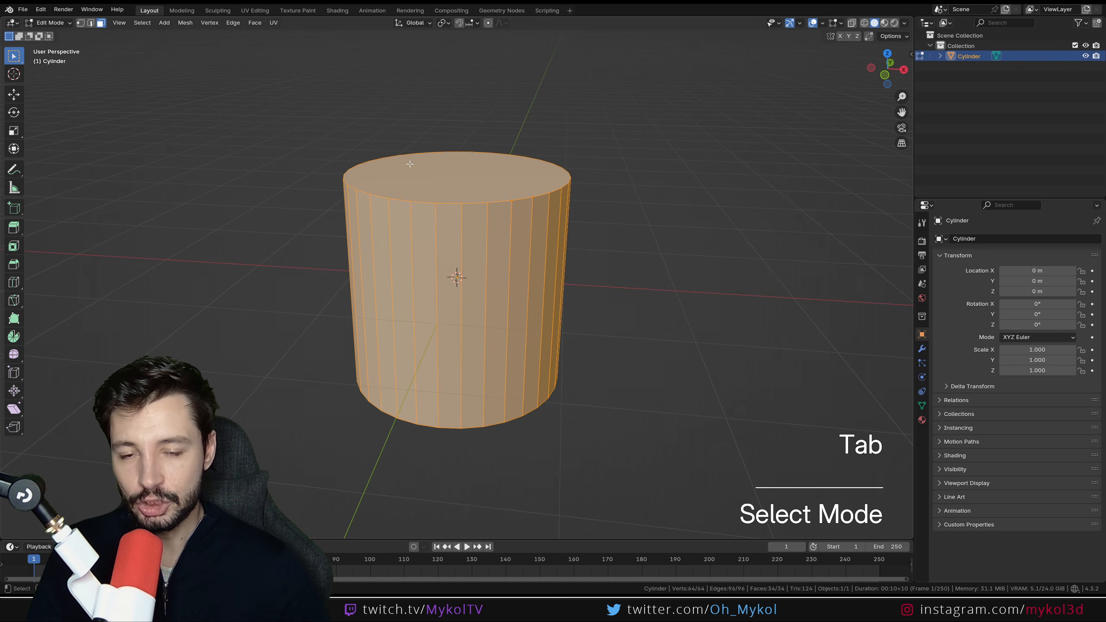
{"action": "left_click", "coordinate": [457, 176]}
{"action": "middle_click_drag", "start_coordinate": [483, 331], "coordinate": [559, 297]}
{"action": "left_click", "coordinate": [481, 331], "text": "shift"}
{"action": "key", "text": "ctrl+b"}
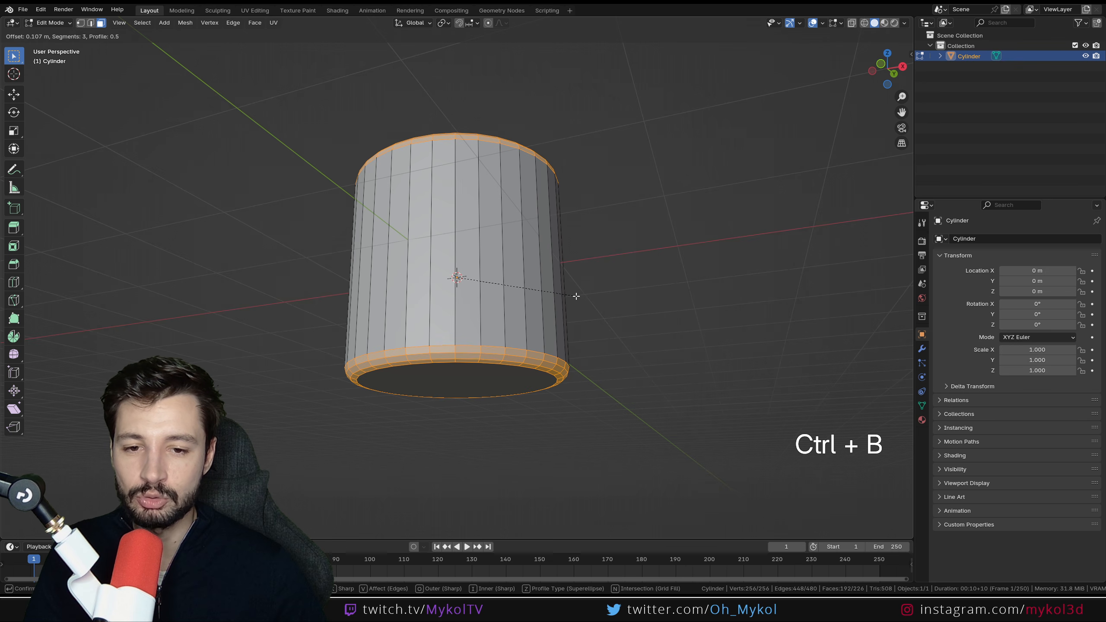
{"action": "scroll", "coordinate": [578, 295], "scroll_direction": "up", "scroll_amount": 1}
{"action": "left_click", "coordinate": [577, 297]}
{"action": "middle_click_drag", "start_coordinate": [555, 290], "coordinate": [536, 302]}
{"action": "key", "text": "Tab"}
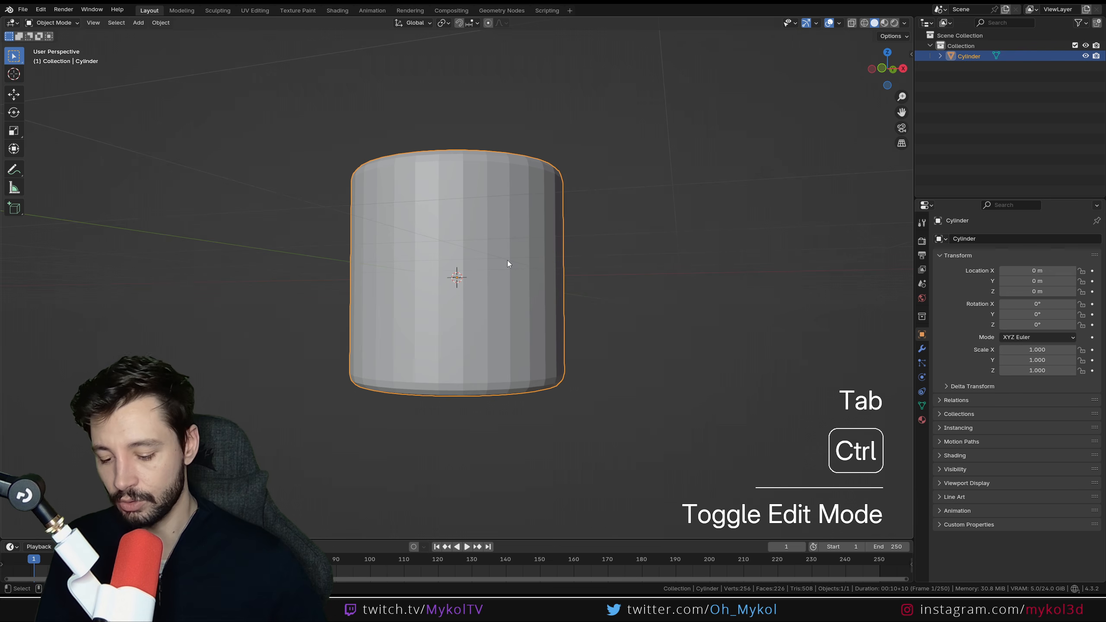
Give the cylinder a level 5 Subdivision modifier with smooth shading, and show its modifier settings.
{"action": "key", "text": "ctrl+5"}
{"action": "middle_click_drag", "start_coordinate": [524, 293], "coordinate": [474, 240]}
{"action": "right_click", "coordinate": [474, 240]}
{"action": "left_click", "coordinate": [475, 239]}
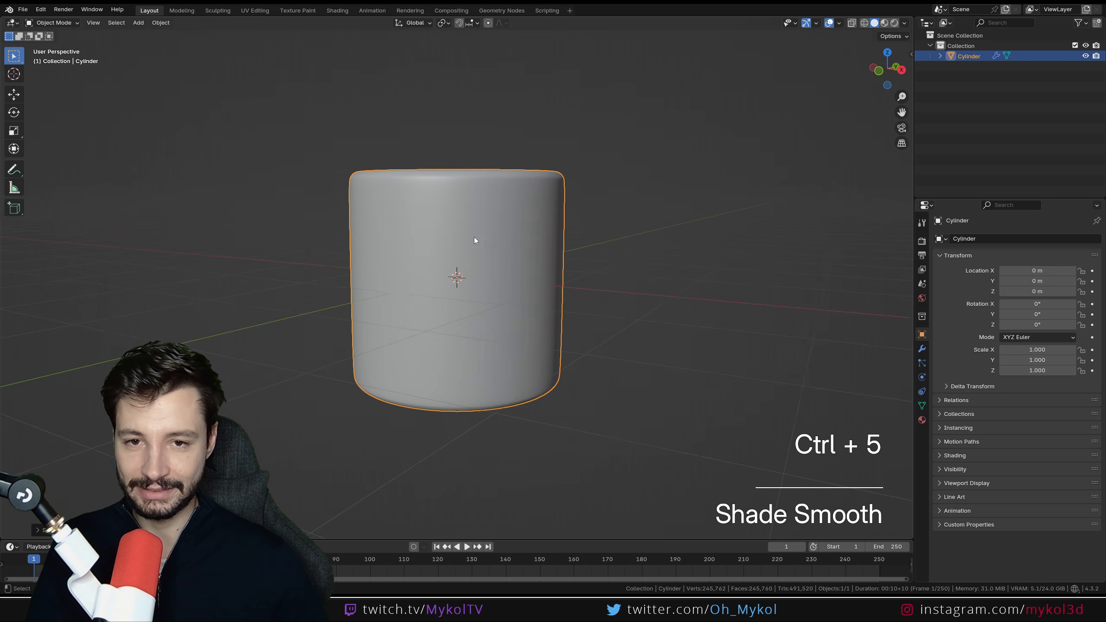
{"action": "left_click", "coordinate": [923, 349]}
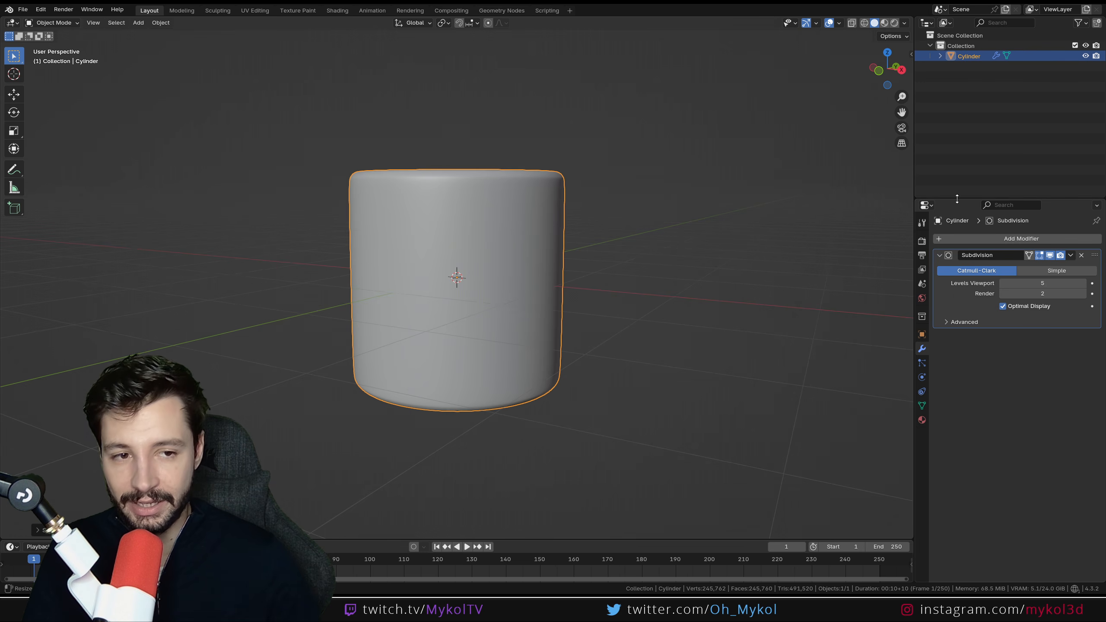
Enlarge the Outliner area beside the viewport and display the cylinder in Material Preview shading.
{"action": "left_click_drag", "start_coordinate": [957, 199], "coordinate": [956, 320]}
{"action": "left_click_drag", "start_coordinate": [915, 241], "coordinate": [726, 241]}
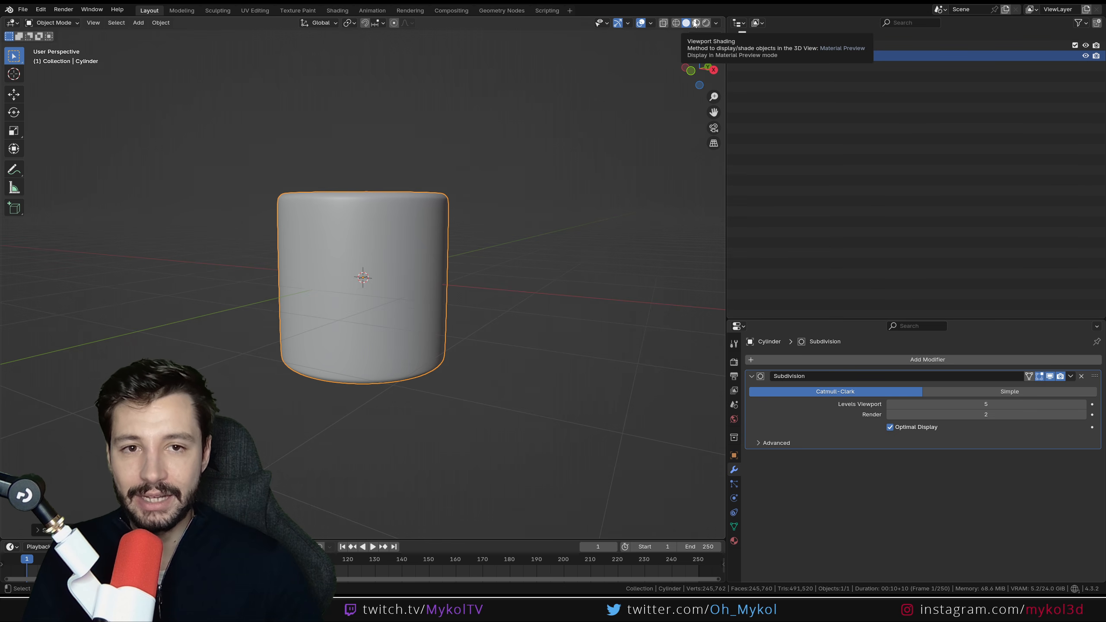
{"action": "left_click", "coordinate": [709, 25]}
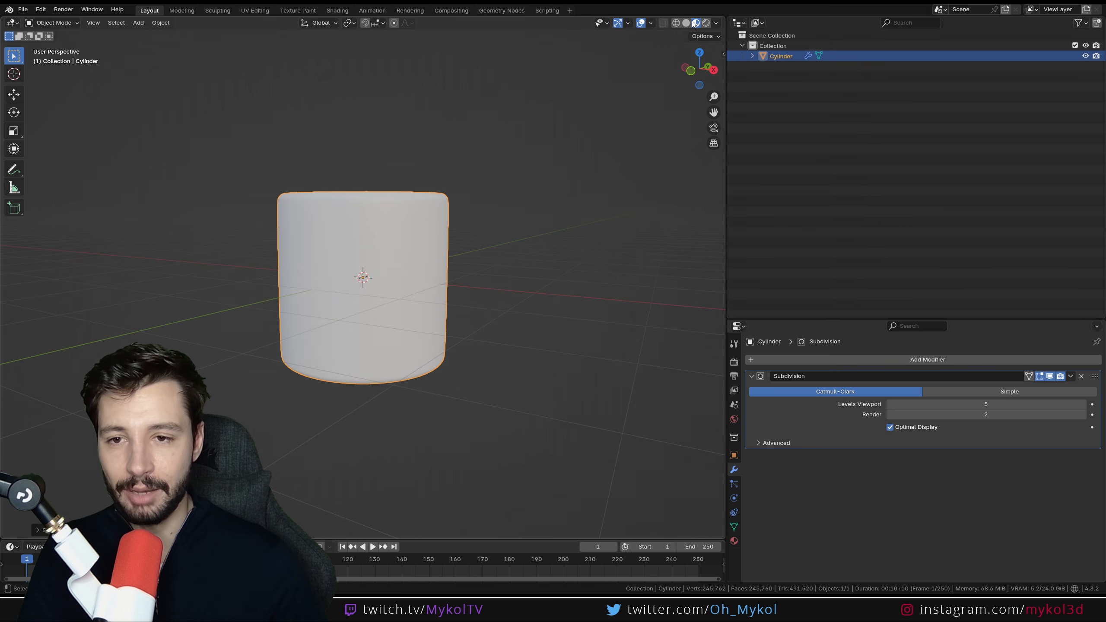
{"action": "left_click_drag", "start_coordinate": [726, 157], "coordinate": [690, 157]}
{"action": "left_click_drag", "start_coordinate": [800, 321], "coordinate": [786, 367]}
{"action": "scroll", "coordinate": [426, 329], "scroll_direction": "up", "scroll_amount": 3}
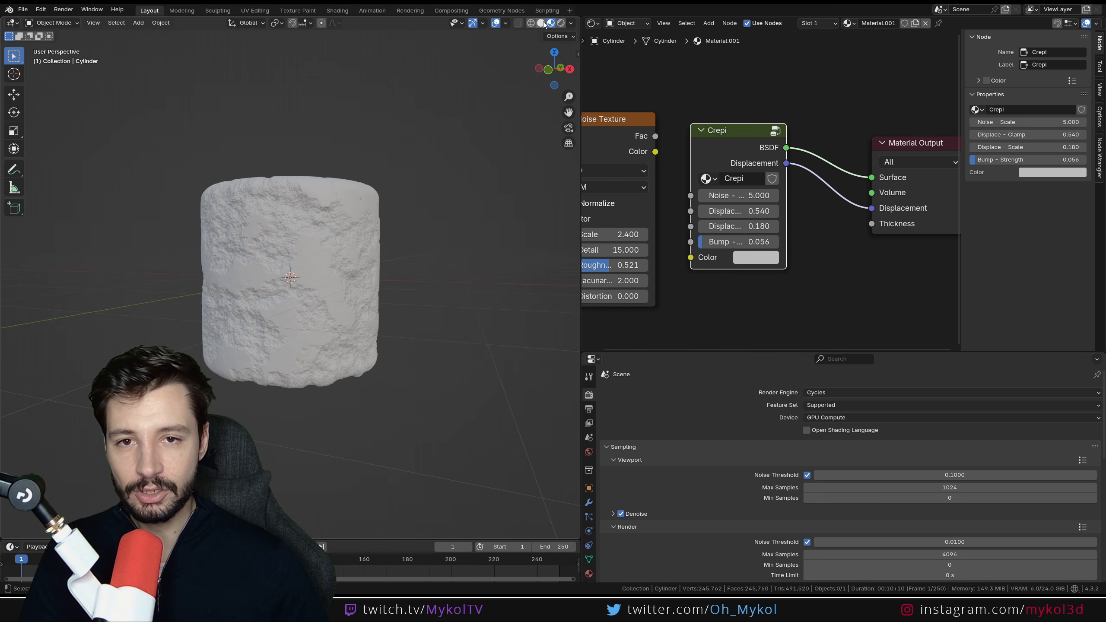
{"action": "left_click", "coordinate": [542, 22]}
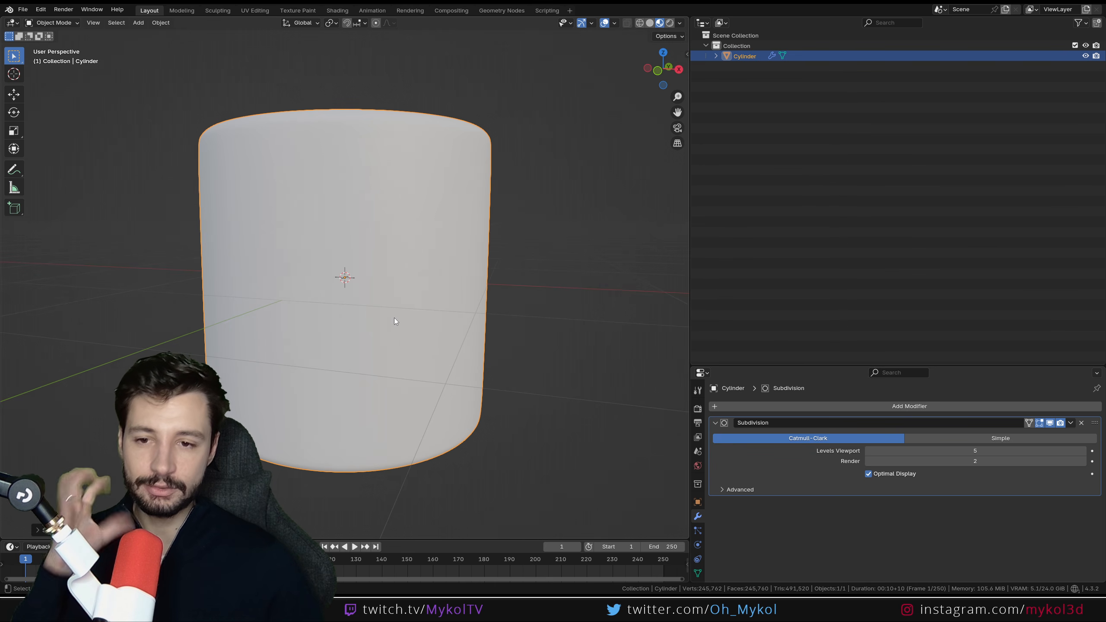
{"action": "middle_click_drag", "start_coordinate": [384, 325], "coordinate": [353, 329]}
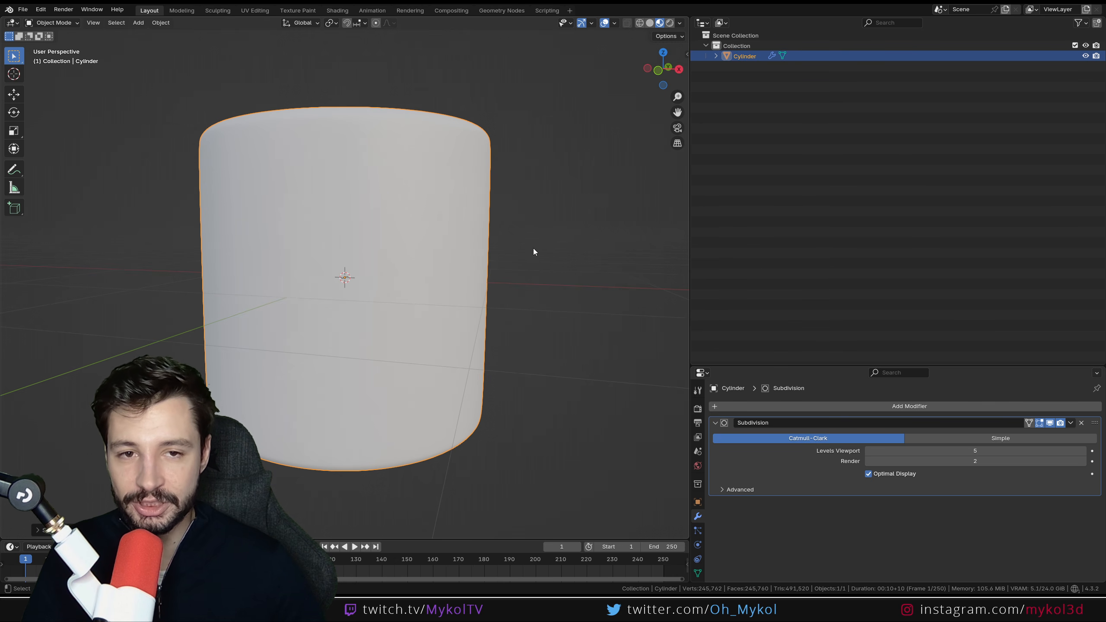
Turn the Outliner area into a Shader Editor and create a new material named MAT_01 on the cylinder.
{"action": "left_click", "coordinate": [705, 22]}
{"action": "left_click", "coordinate": [373, 122]}
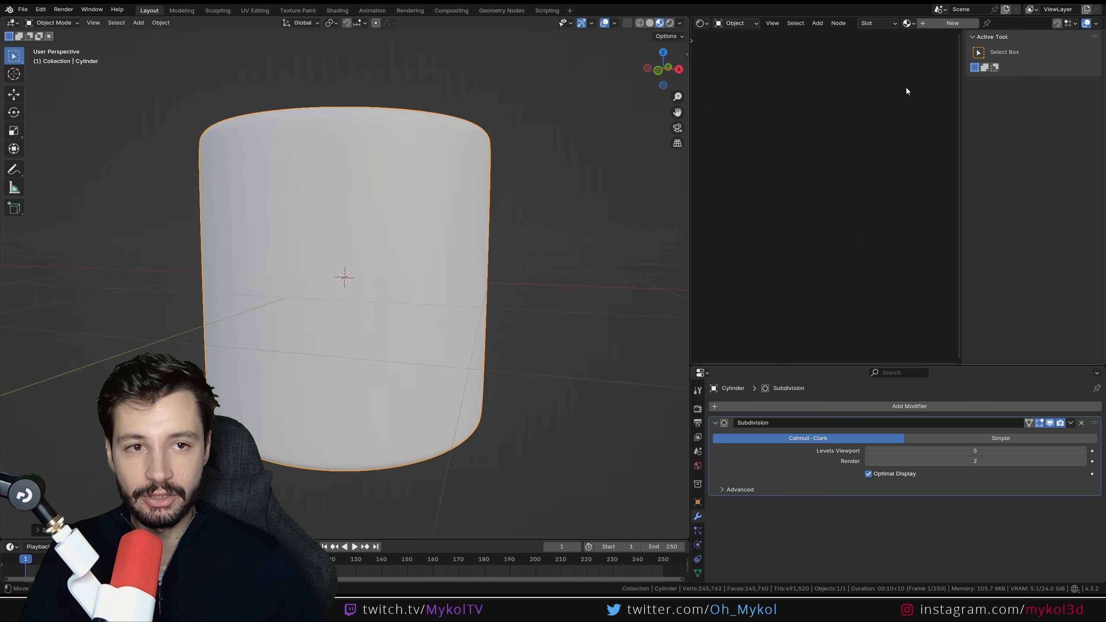
{"action": "left_click", "coordinate": [947, 23]}
{"action": "left_click", "coordinate": [983, 23]}
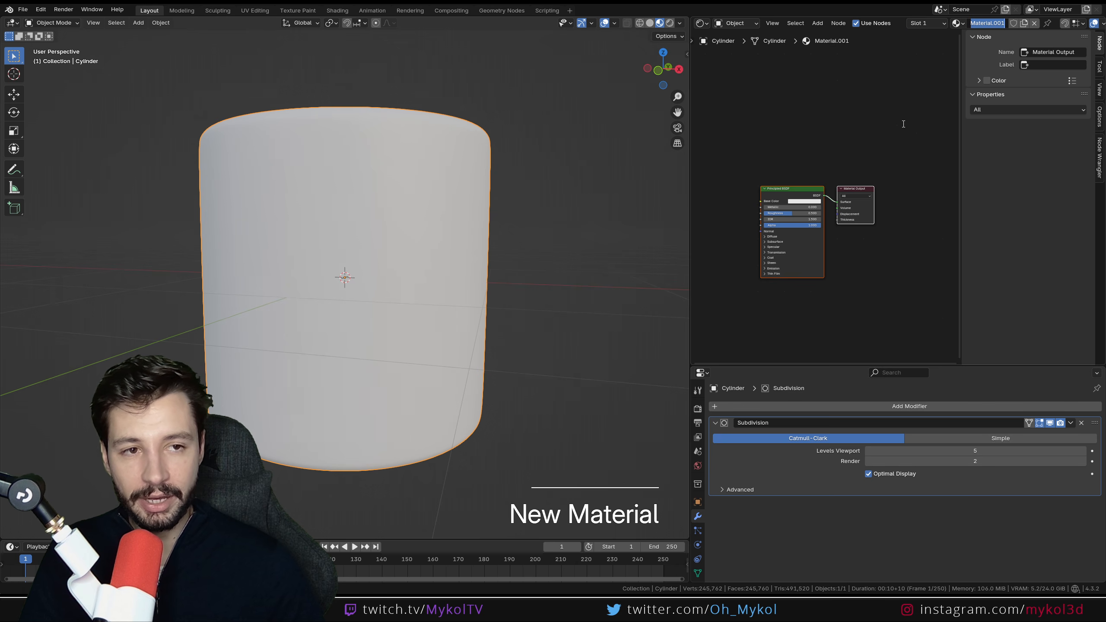
{"action": "type", "text": "MAT_01"}
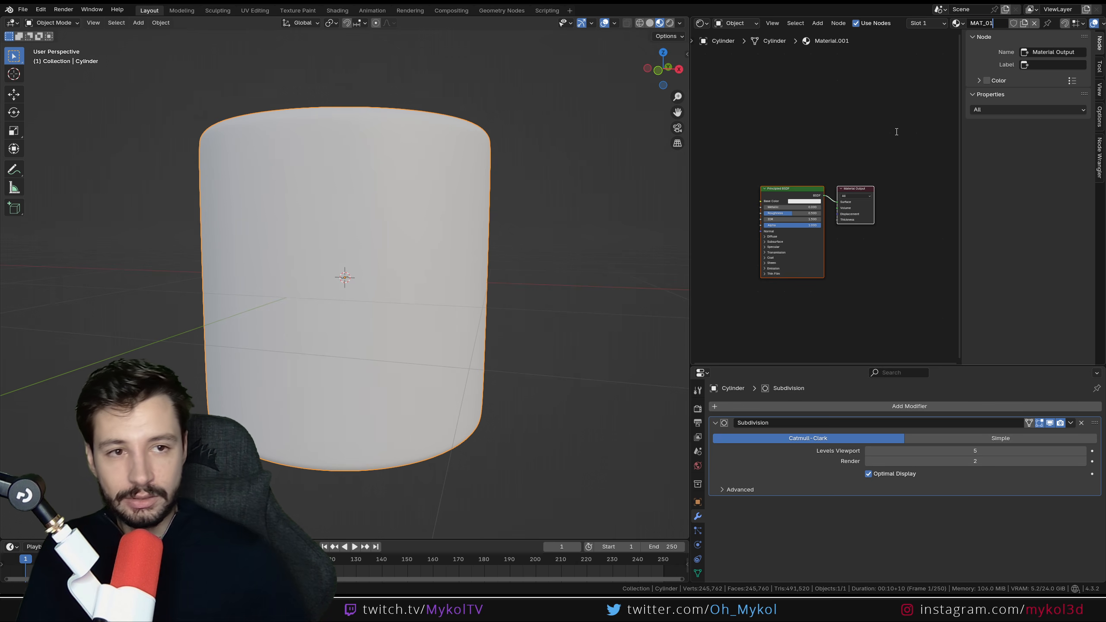
{"action": "key", "text": "Return"}
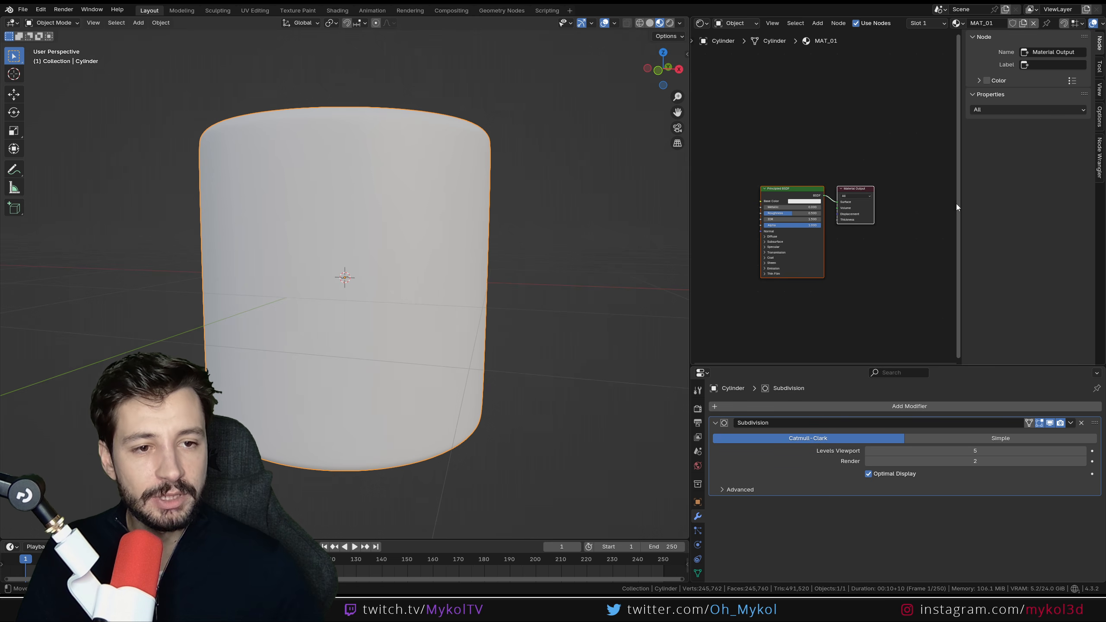
Hide the Shader Editor's sidebar and enlarge the editor in height and width.
{"action": "left_click_drag", "start_coordinate": [962, 203], "coordinate": [1080, 203]}
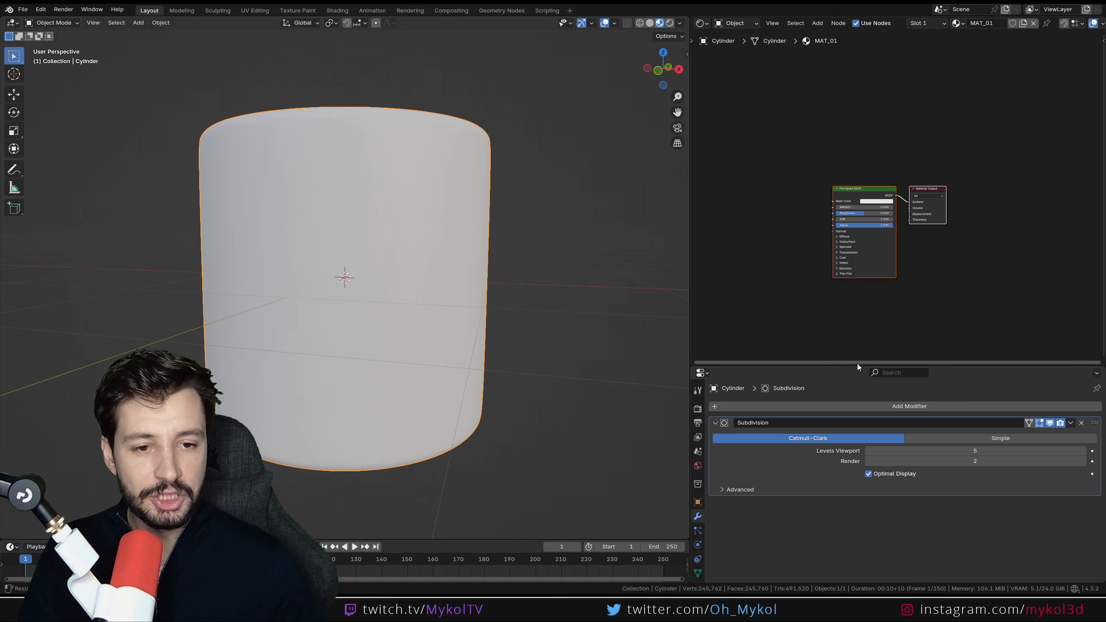
{"action": "left_click_drag", "start_coordinate": [857, 363], "coordinate": [847, 485]}
{"action": "scroll", "coordinate": [857, 314], "scroll_direction": "up", "scroll_amount": 4}
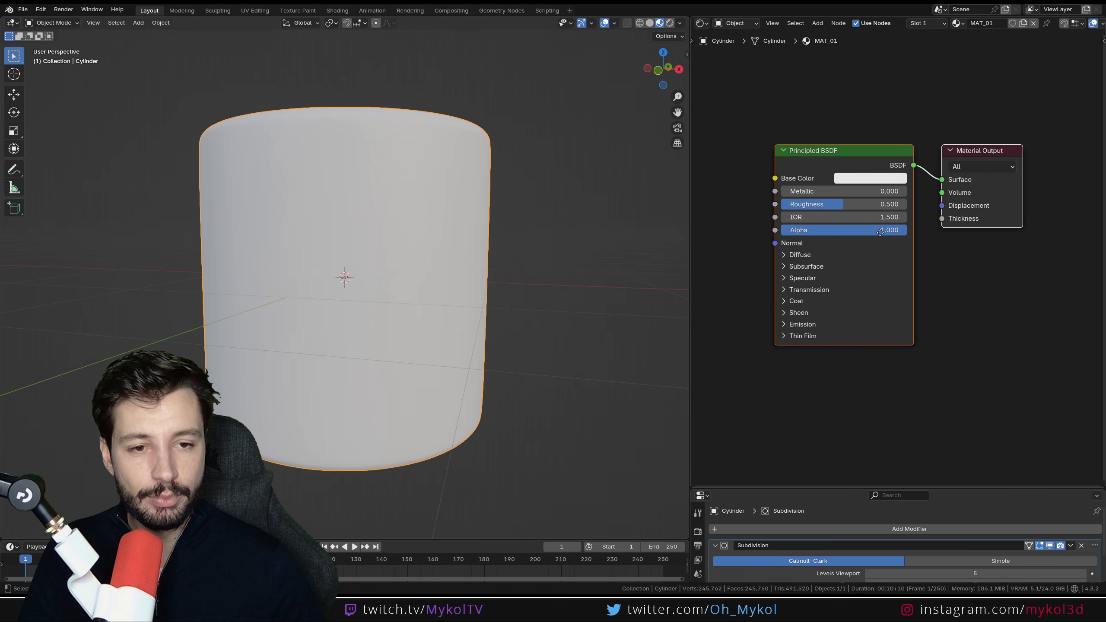
{"action": "left_click_drag", "start_coordinate": [689, 234], "coordinate": [585, 235]}
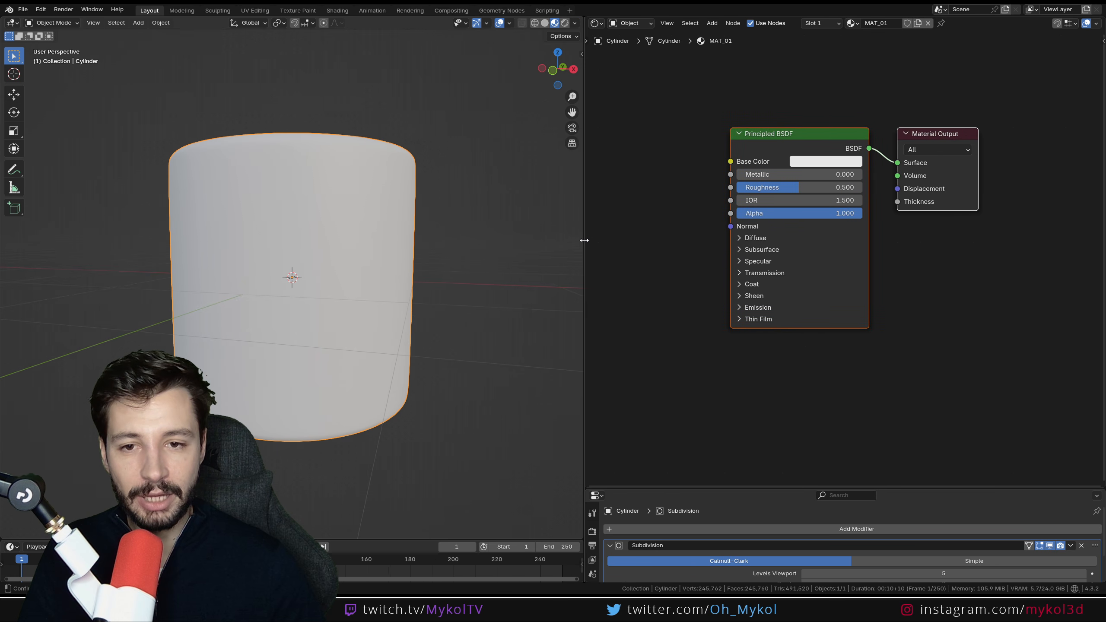
{"action": "scroll", "coordinate": [417, 263], "scroll_direction": "up", "scroll_amount": 1}
{"action": "mouse_move", "coordinate": [414, 268]}
{"action": "middle_mouse_down", "text": "shift"}
{"action": "mouse_move", "coordinate": [444, 263]}
{"action": "mouse_move", "coordinate": [432, 269]}
{"action": "middle_mouse_up", "text": "shift"}
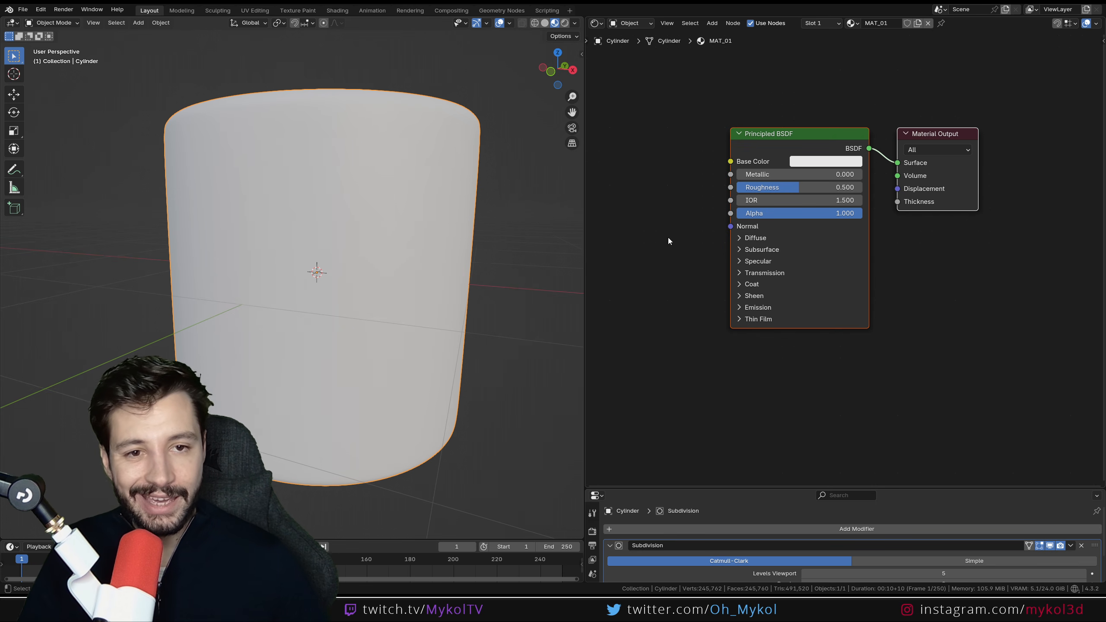
Add a Noise Texture node below the Principled BSDF and move the Principled BSDF away from the Material Output.
{"action": "middle_click_drag", "start_coordinate": [841, 287], "coordinate": [933, 272]}
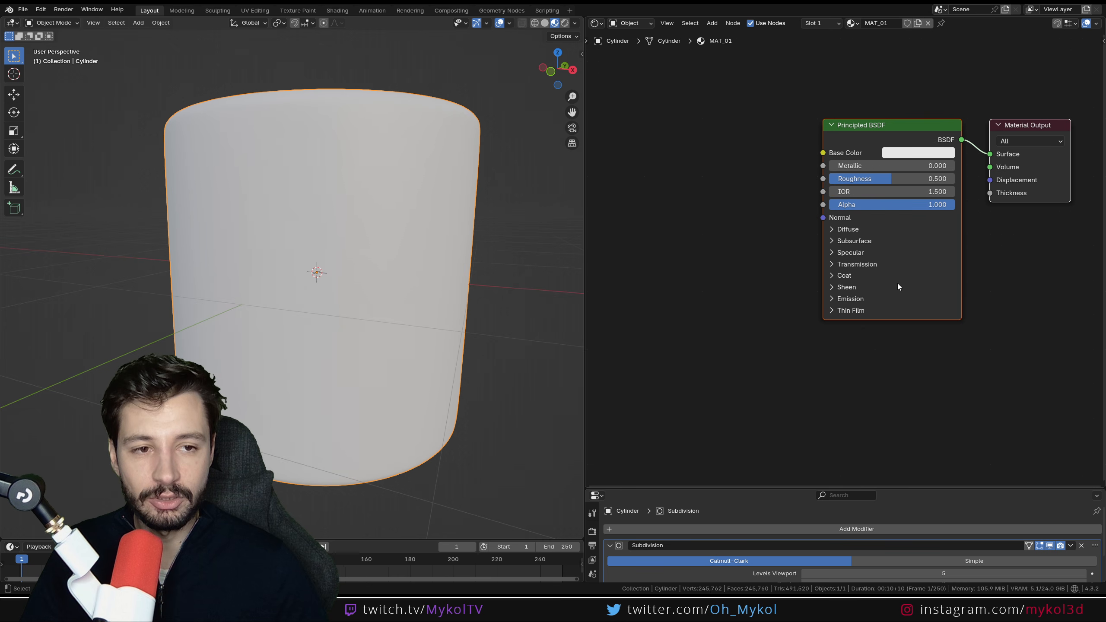
{"action": "left_click", "coordinate": [753, 165]}
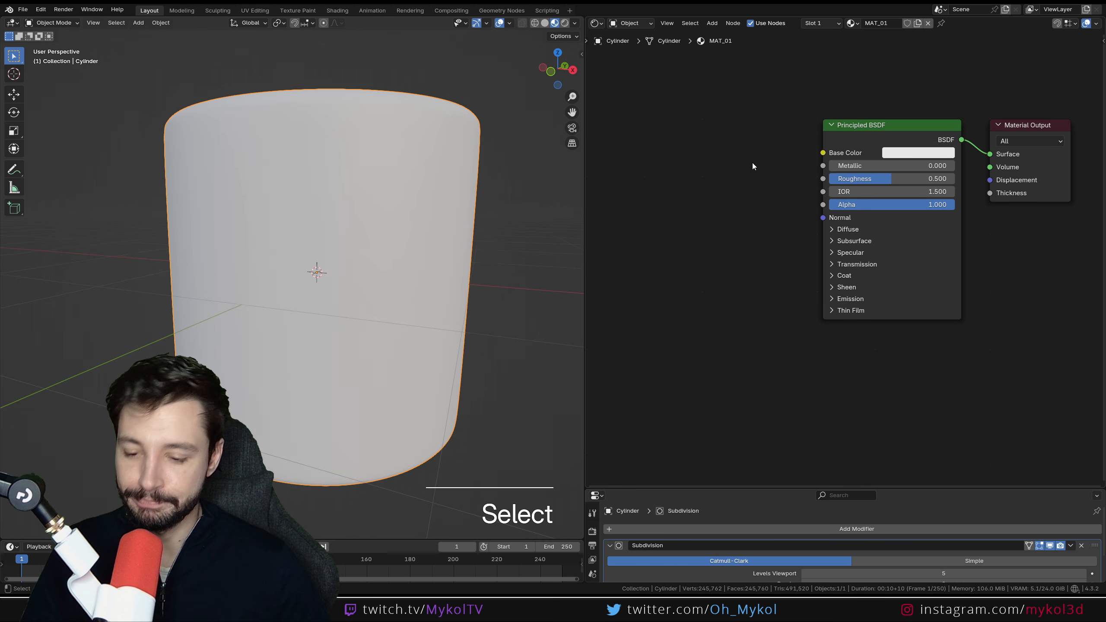
{"action": "key", "text": "shift+a"}
{"action": "type", "text": "no"}
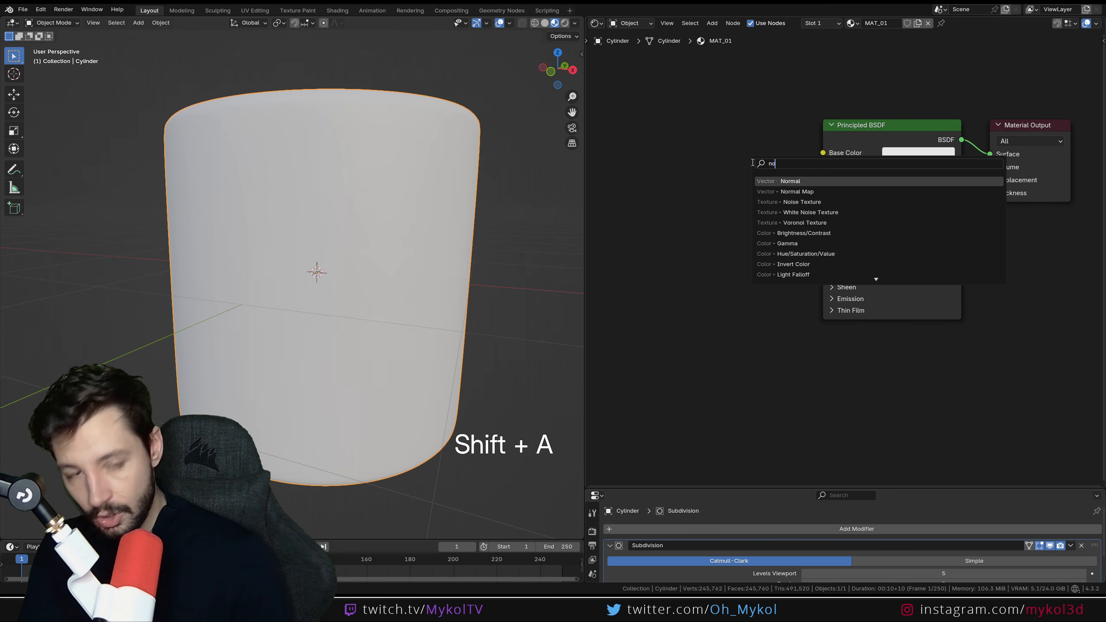
{"action": "type", "text": "ise"}
{"action": "key", "text": "Return"}
{"action": "left_click", "coordinate": [661, 360]}
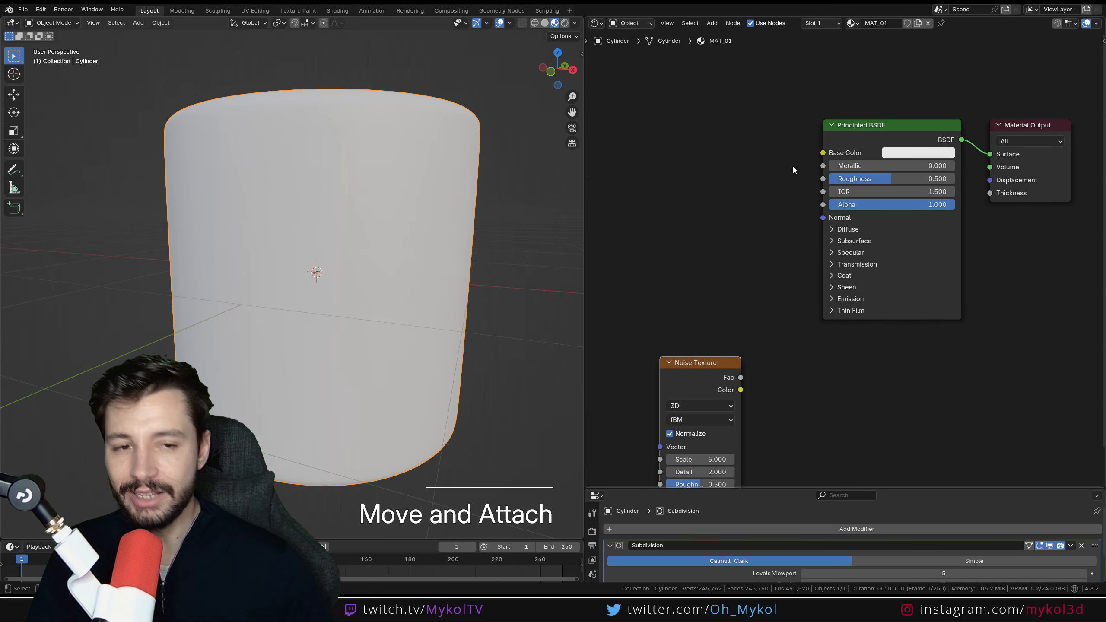
{"action": "left_click_drag", "start_coordinate": [856, 128], "coordinate": [680, 78]}
{"action": "scroll", "coordinate": [835, 221], "scroll_direction": "down", "scroll_amount": 3}
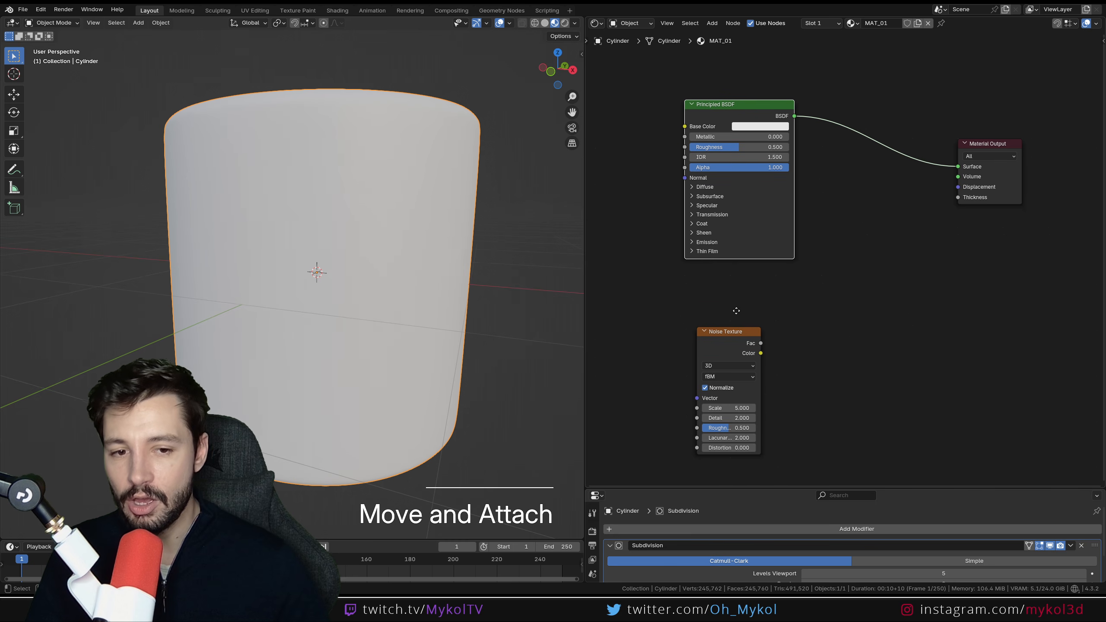
{"action": "middle_click_drag", "start_coordinate": [736, 311], "coordinate": [724, 283]}
Add a Displacement node, feed the noise Fac into its Height, and link its output to the Material Output's Displacement.
{"action": "key", "text": "shift+a"}
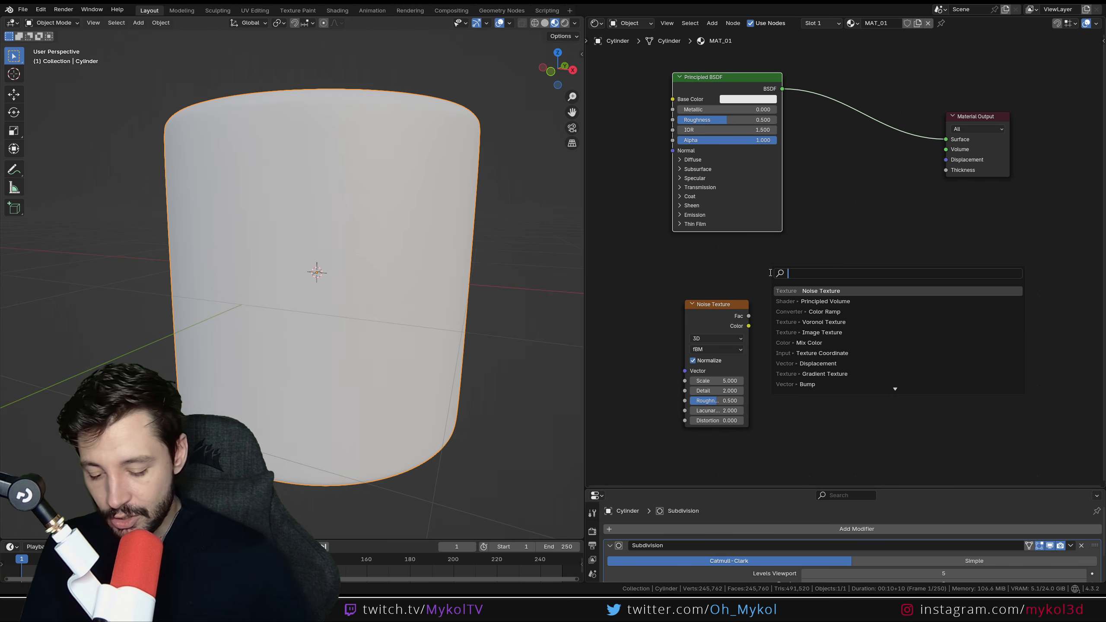
{"action": "type", "text": "disp"}
{"action": "key", "text": "Return"}
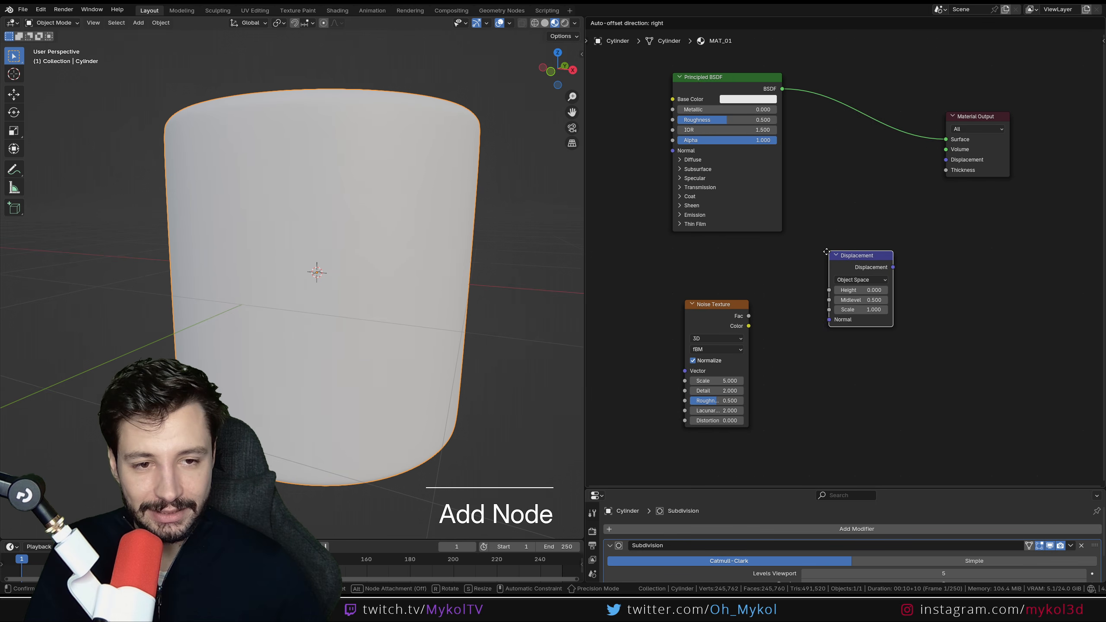
{"action": "left_click", "coordinate": [816, 262]}
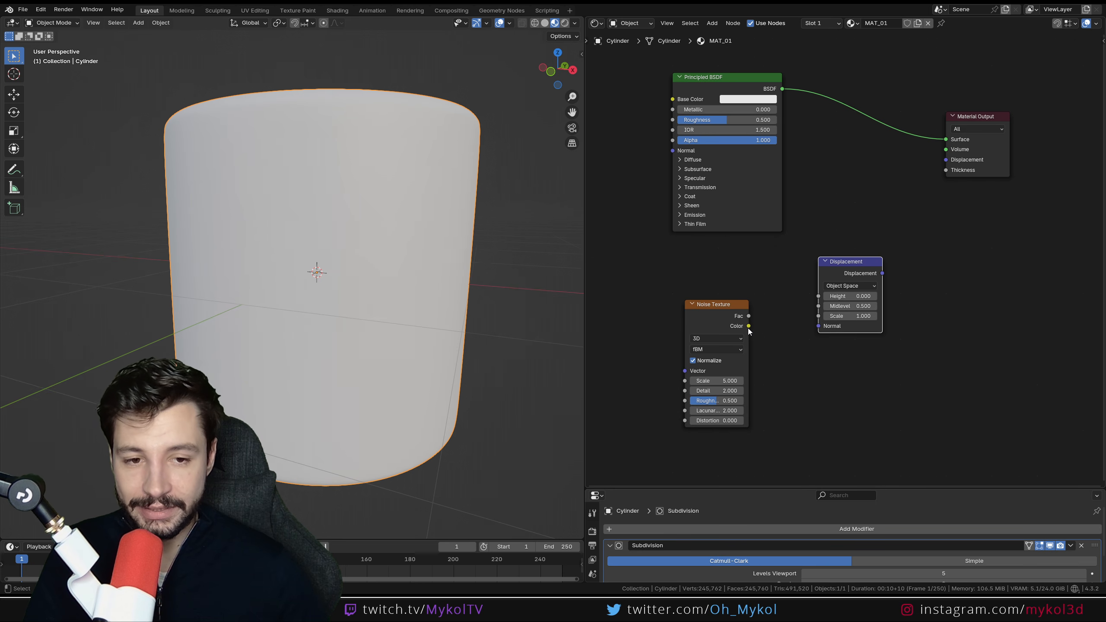
{"action": "left_click_drag", "start_coordinate": [749, 316], "coordinate": [760, 313]}
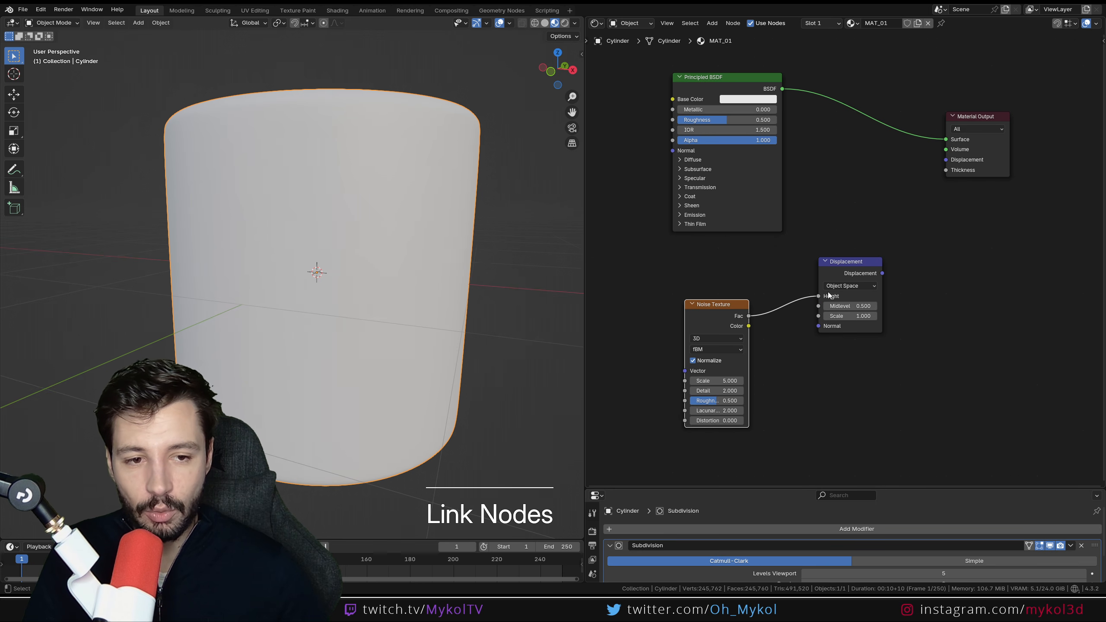
{"action": "left_click_drag", "start_coordinate": [882, 273], "coordinate": [945, 160]}
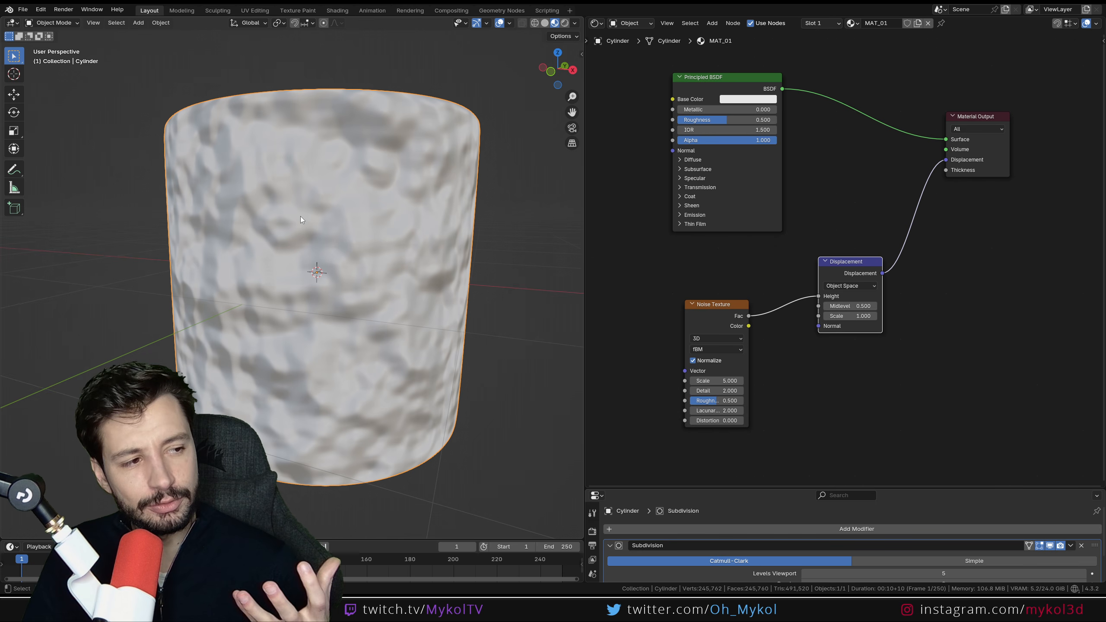
Examine the cylinder's surface and its outline in front view and from above for real geometric displacement.
{"action": "middle_click_drag", "start_coordinate": [353, 204], "coordinate": [406, 200]}
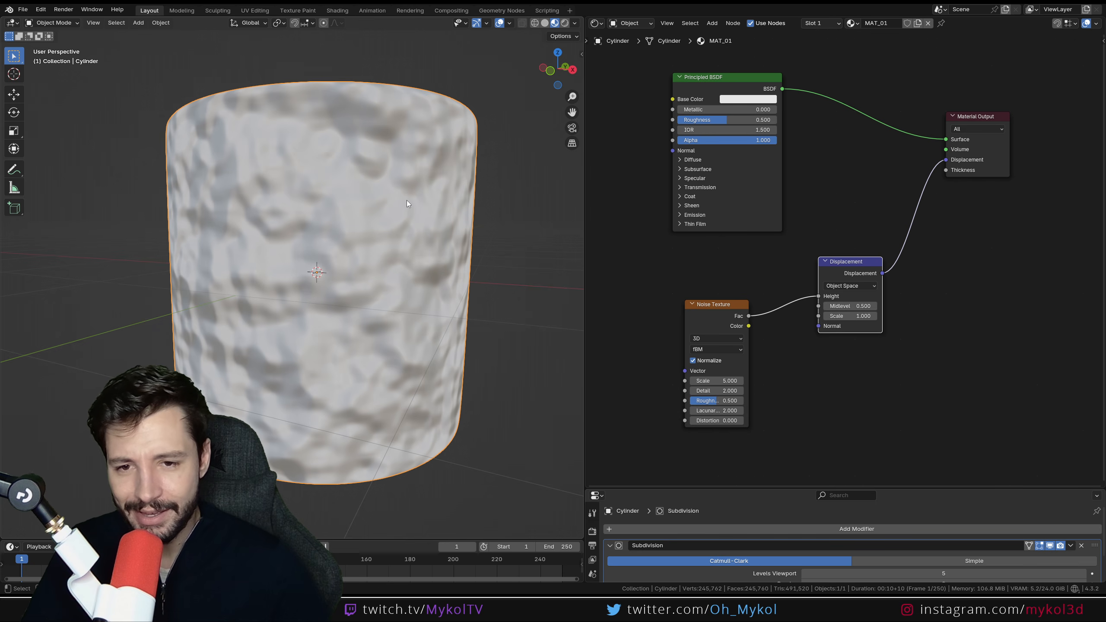
{"action": "key", "text": "KP_1"}
{"action": "scroll", "coordinate": [435, 224], "scroll_direction": "up", "scroll_amount": 7}
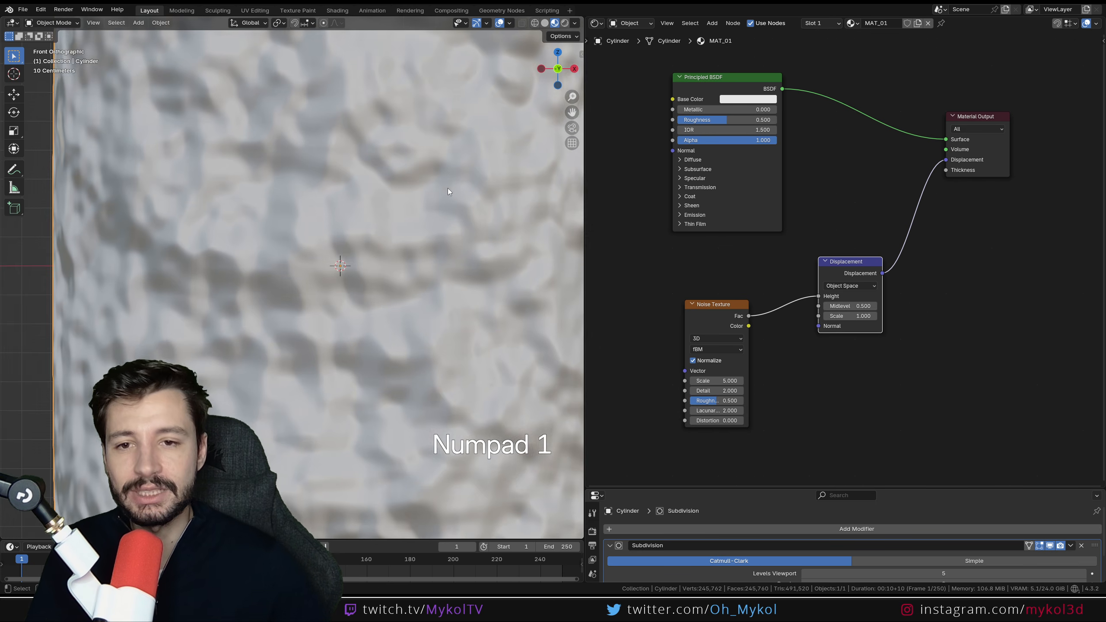
{"action": "middle_click_drag", "start_coordinate": [448, 189], "coordinate": [266, 203], "text": "shift"}
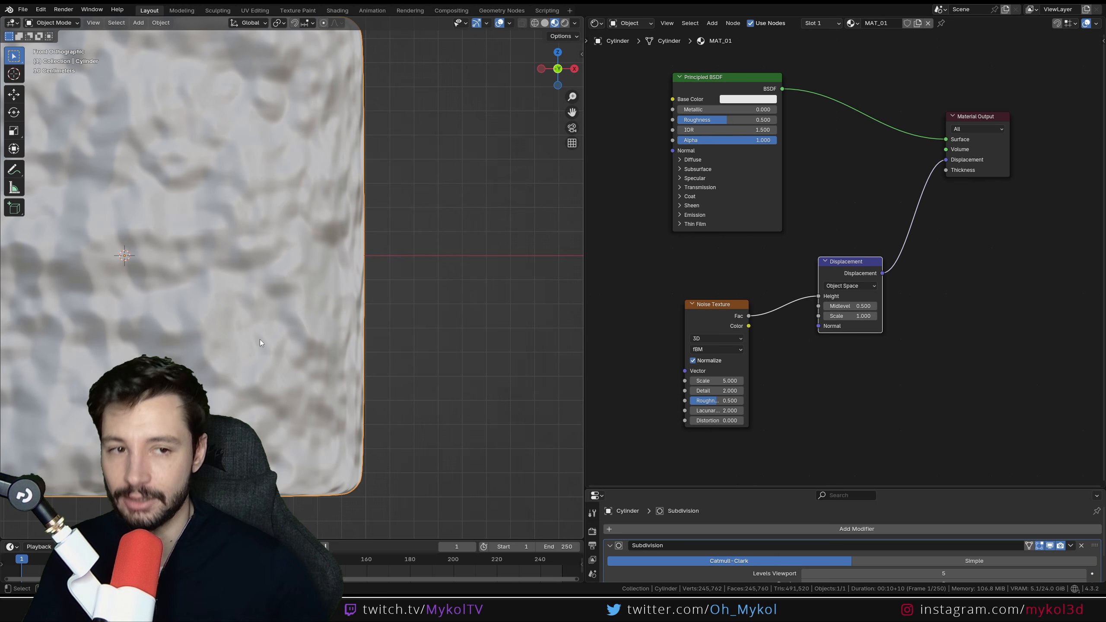
{"action": "scroll", "coordinate": [259, 340], "scroll_direction": "down", "scroll_amount": 3}
{"action": "middle_click_drag", "start_coordinate": [268, 304], "coordinate": [303, 353]}
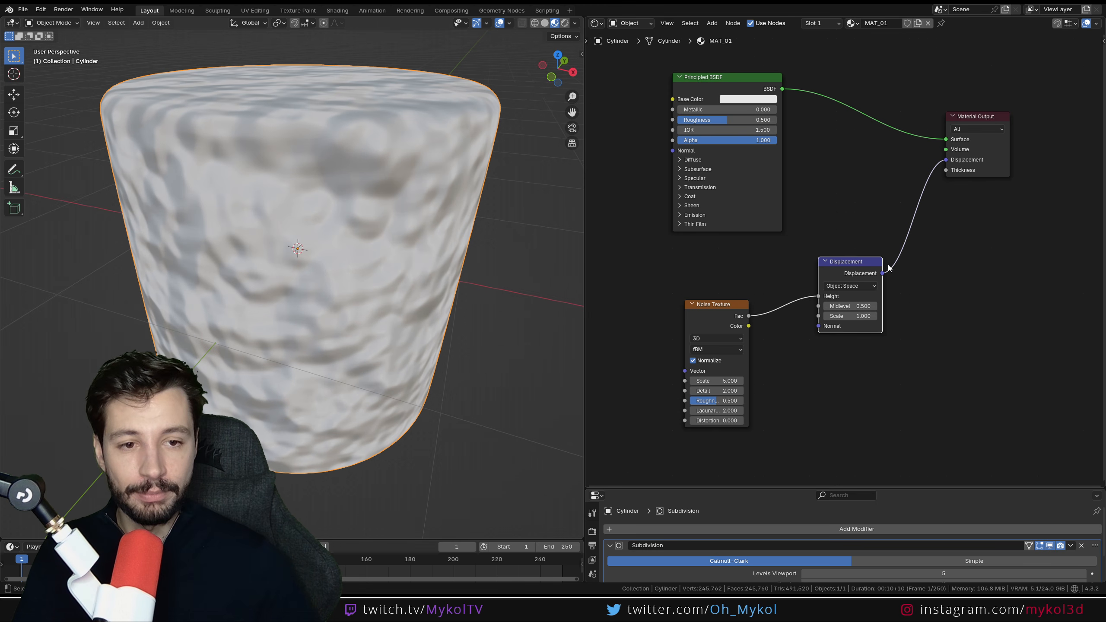
Move the Displacement node slightly lower and set the material's displacement method to Displacement and Bump.
{"action": "left_click_drag", "start_coordinate": [846, 273], "coordinate": [842, 290]}
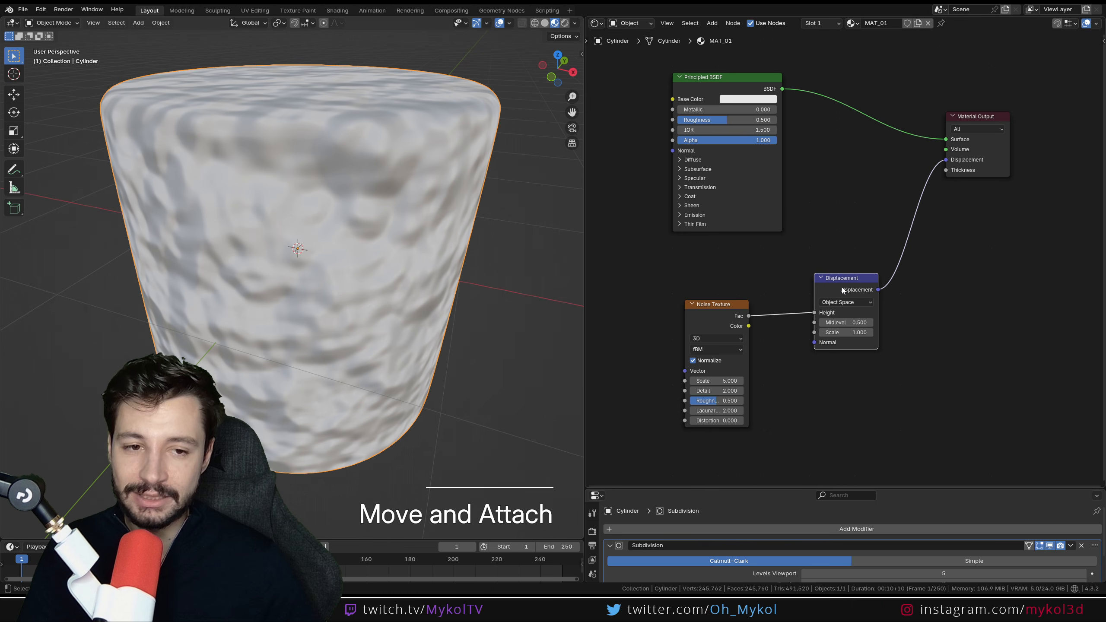
{"action": "left_click", "coordinate": [964, 116]}
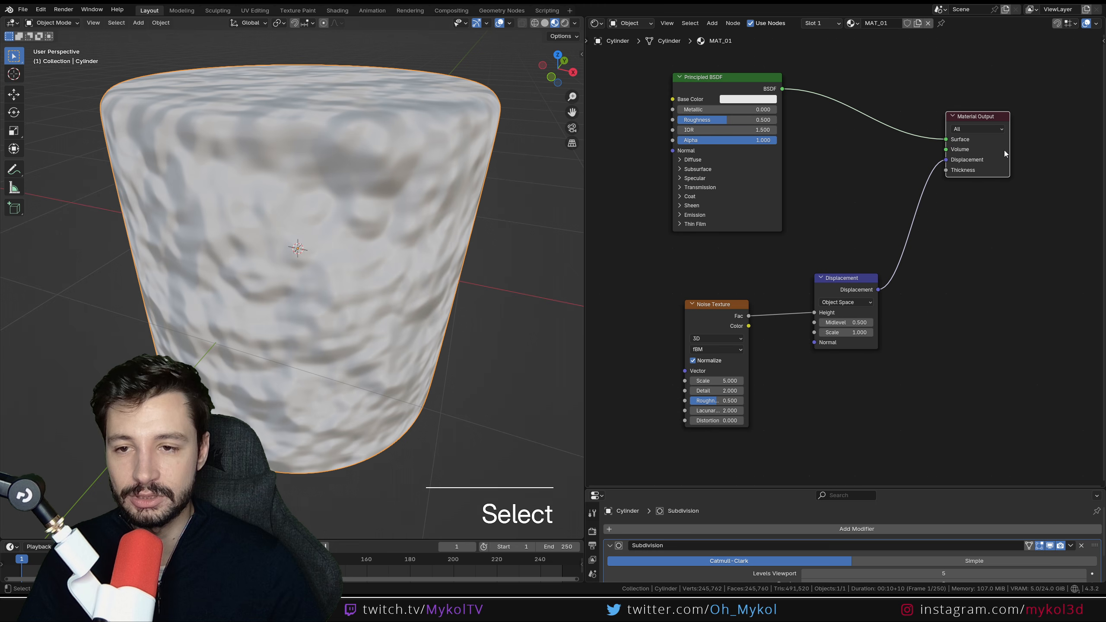
{"action": "left_click", "coordinate": [1103, 39]}
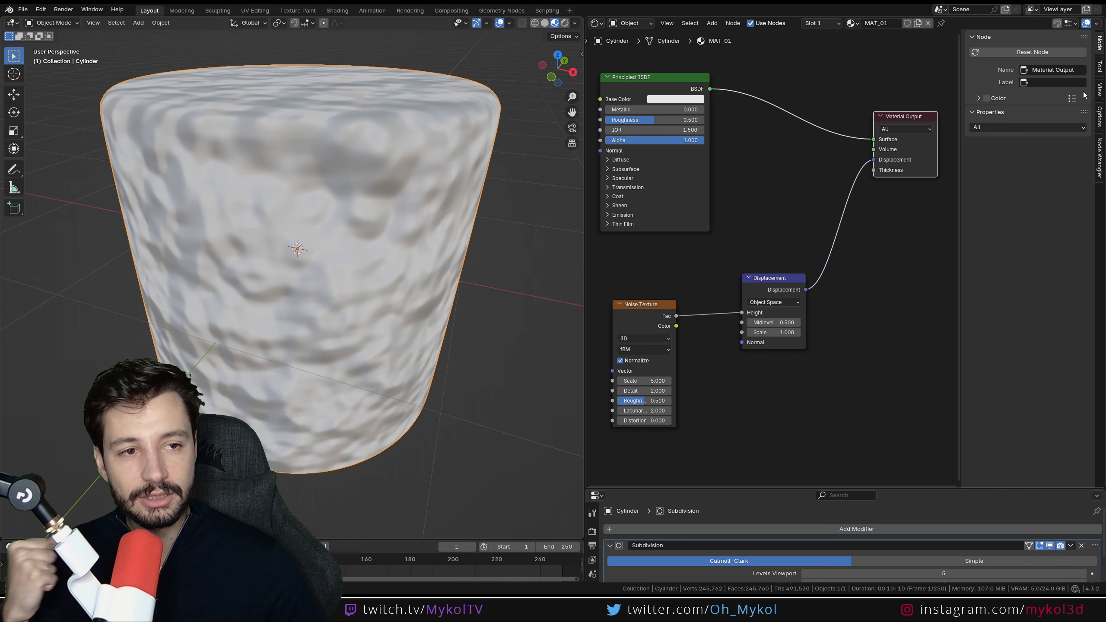
{"action": "left_click", "coordinate": [1101, 115]}
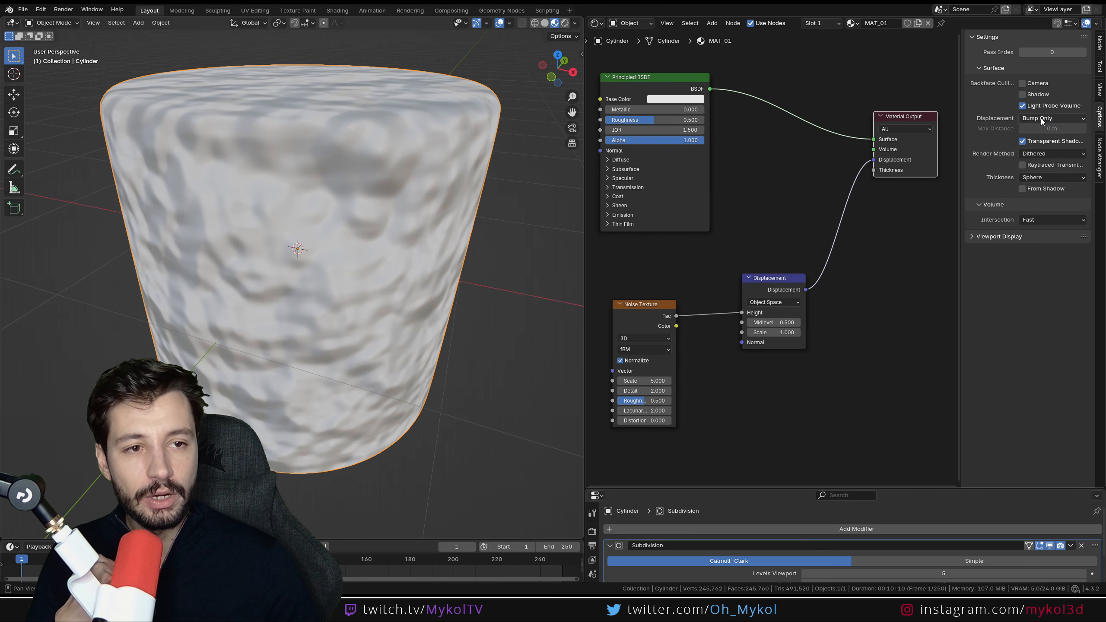
{"action": "left_click", "coordinate": [1052, 119]}
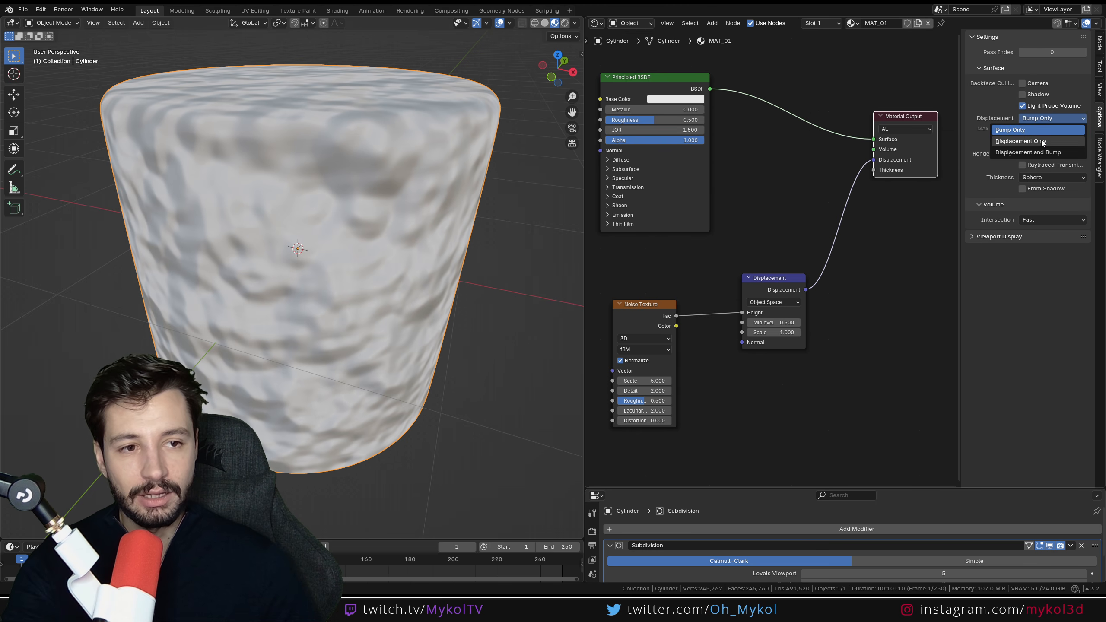
{"action": "left_click", "coordinate": [1048, 154]}
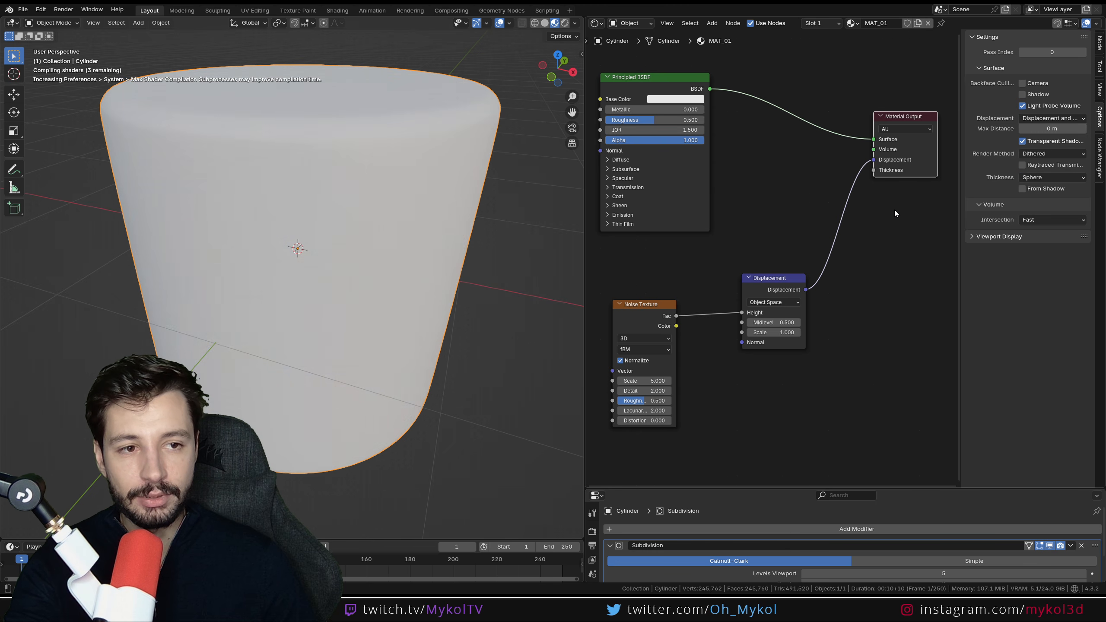
{"action": "left_click", "coordinate": [1066, 120]}
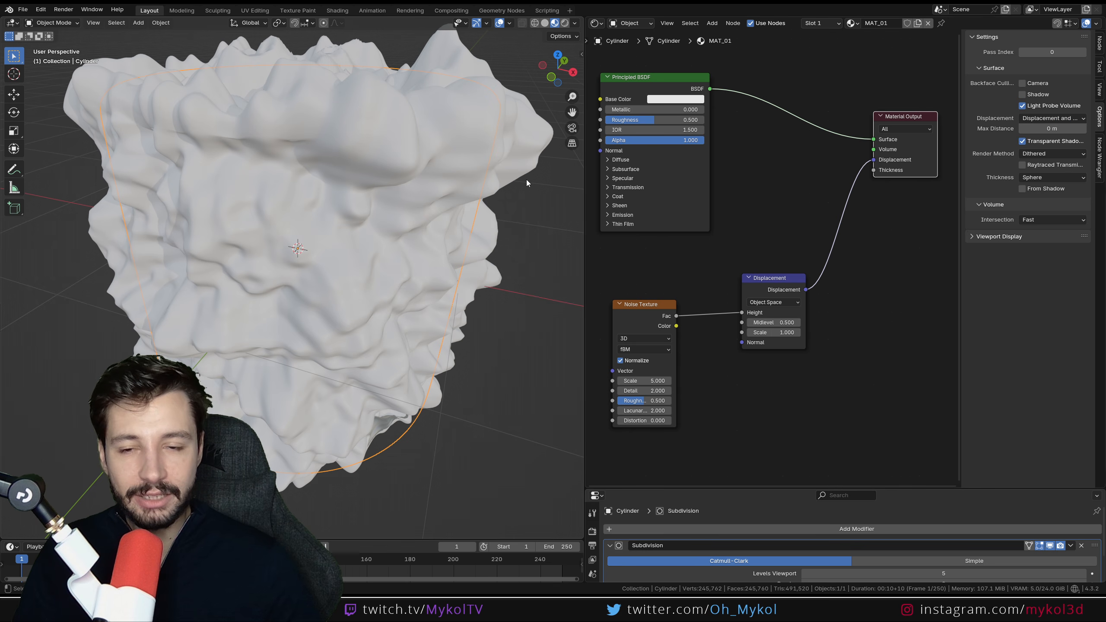
Set the Displacement node's Scale to 0.4 while viewing the cylinder from the front.
{"action": "scroll", "coordinate": [349, 193], "scroll_direction": "down", "scroll_amount": 4}
{"action": "middle_click_drag", "start_coordinate": [314, 298], "coordinate": [268, 260]}
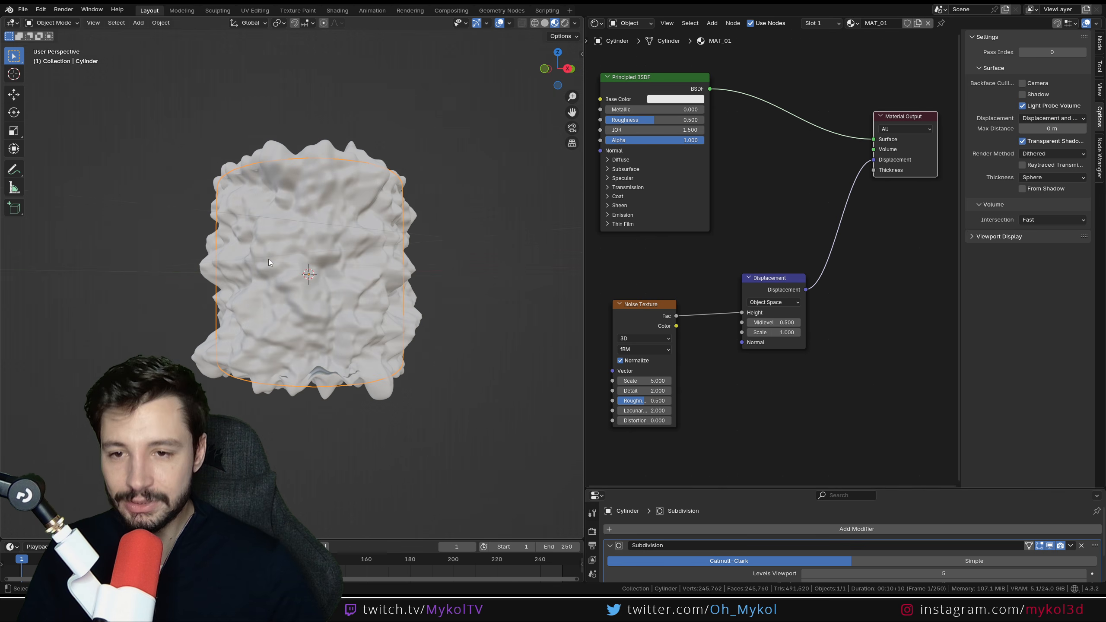
{"action": "middle_click_drag", "start_coordinate": [486, 259], "coordinate": [333, 315]}
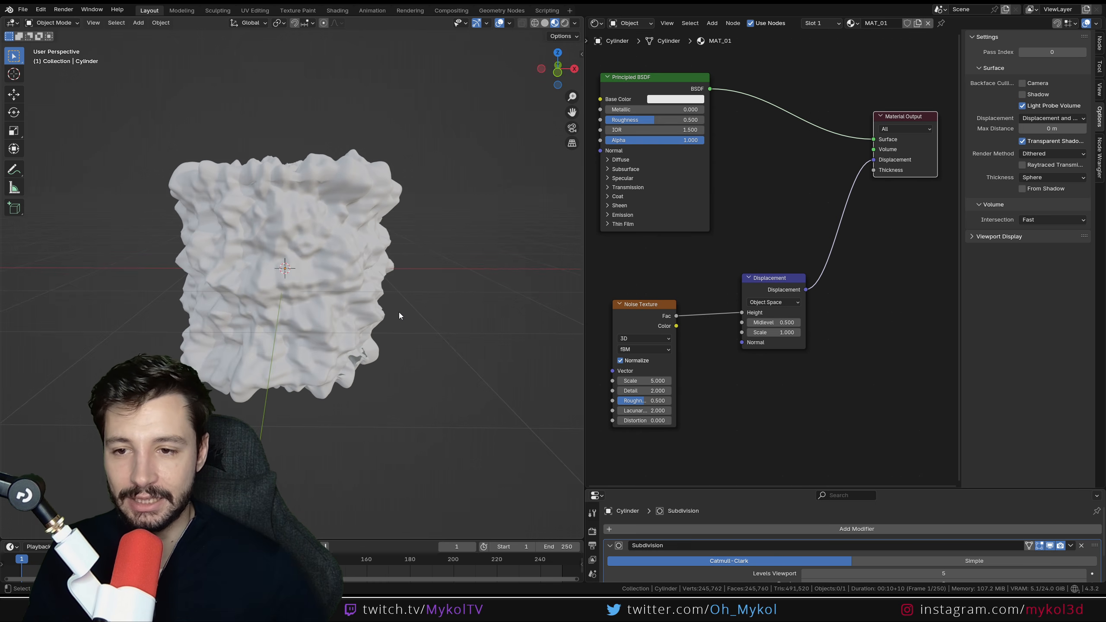
{"action": "key", "text": "KP_1"}
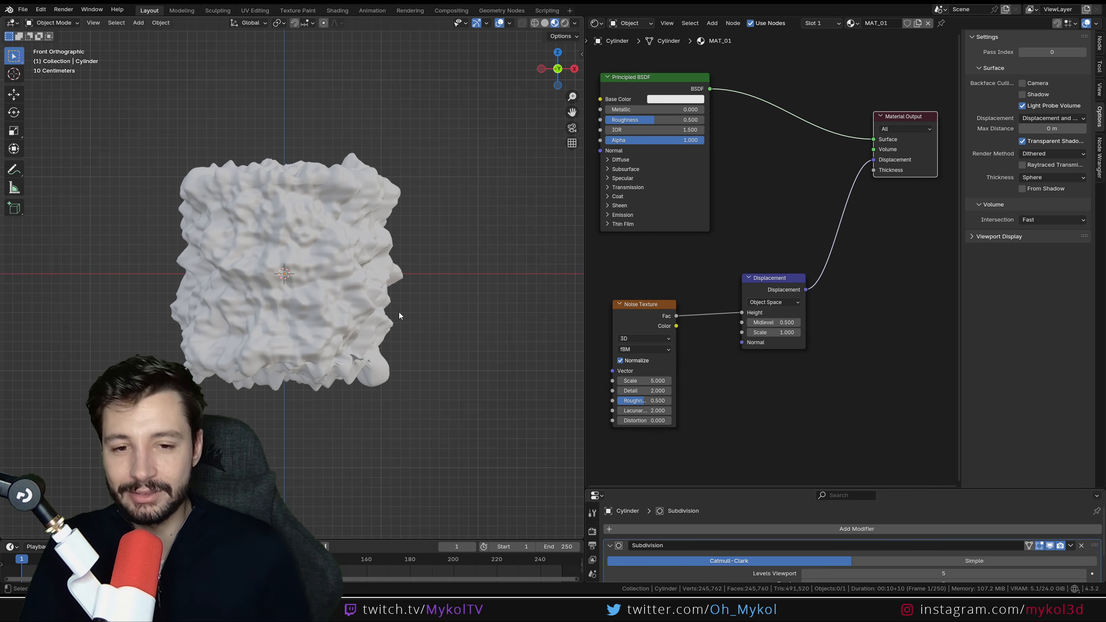
{"action": "scroll", "coordinate": [683, 369], "scroll_direction": "up", "scroll_amount": 5}
{"action": "middle_click_drag", "start_coordinate": [685, 369], "coordinate": [744, 249]}
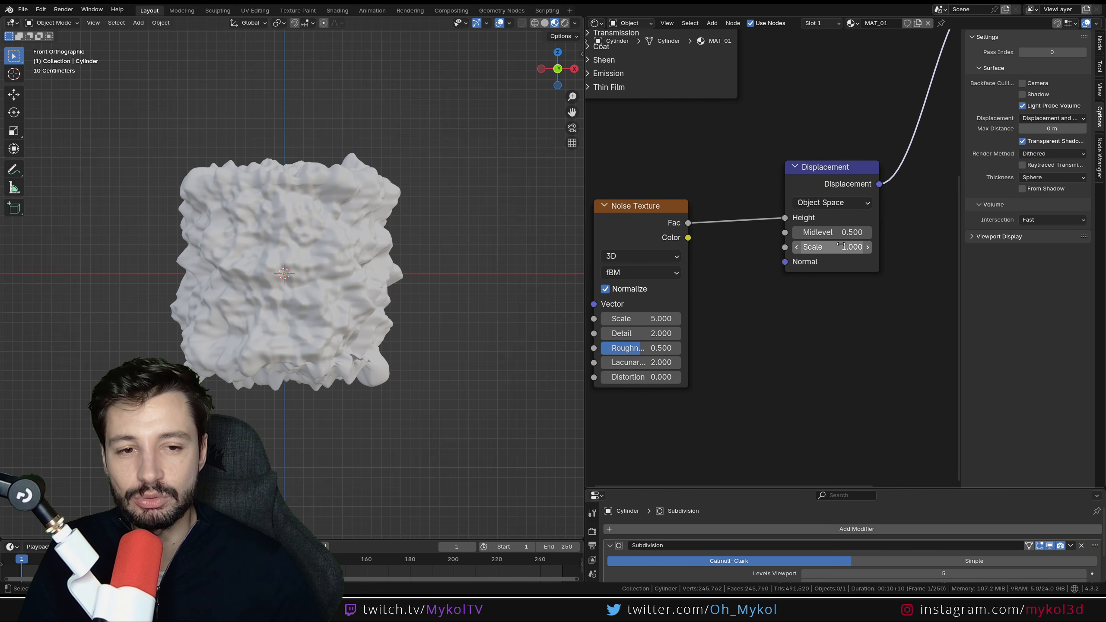
{"action": "left_click_drag", "start_coordinate": [832, 247], "coordinate": [806, 247], "text": "ctrl"}
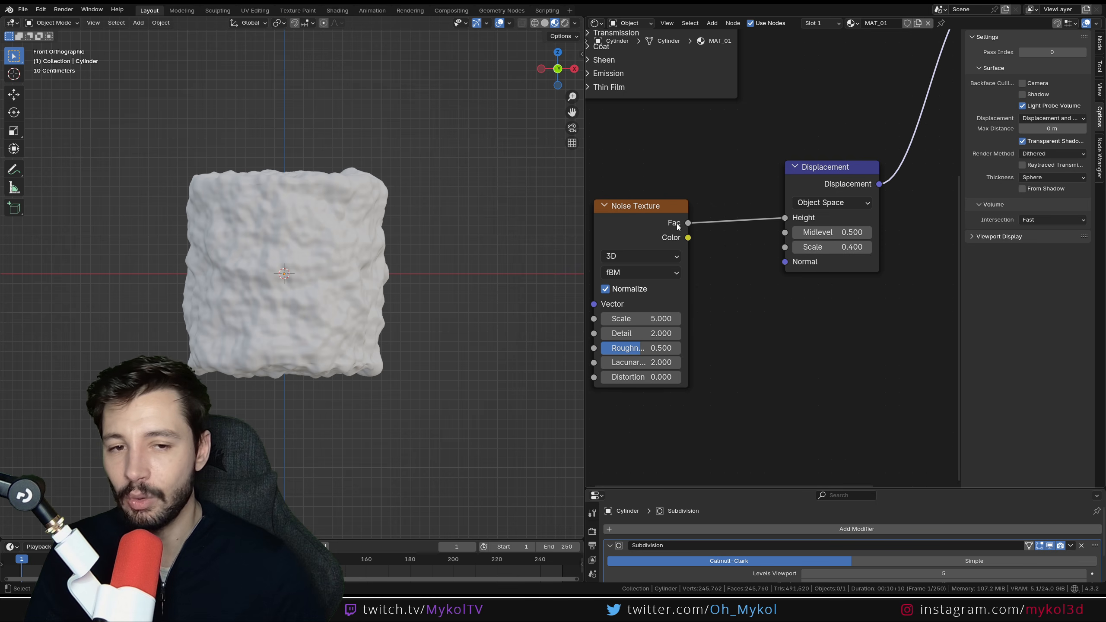
{"action": "left_click_drag", "start_coordinate": [678, 226], "coordinate": [698, 220]}
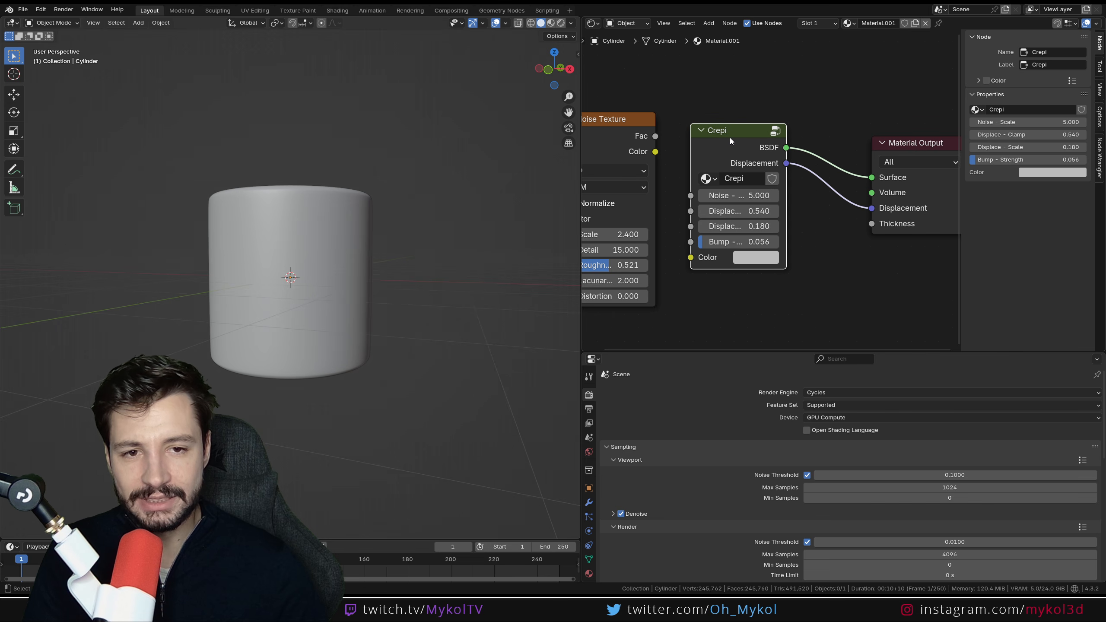
Examine the nodes inside the finished Crepi group, including its noise textures and displacement, and return to the material level.
{"action": "key", "text": "Tab"}
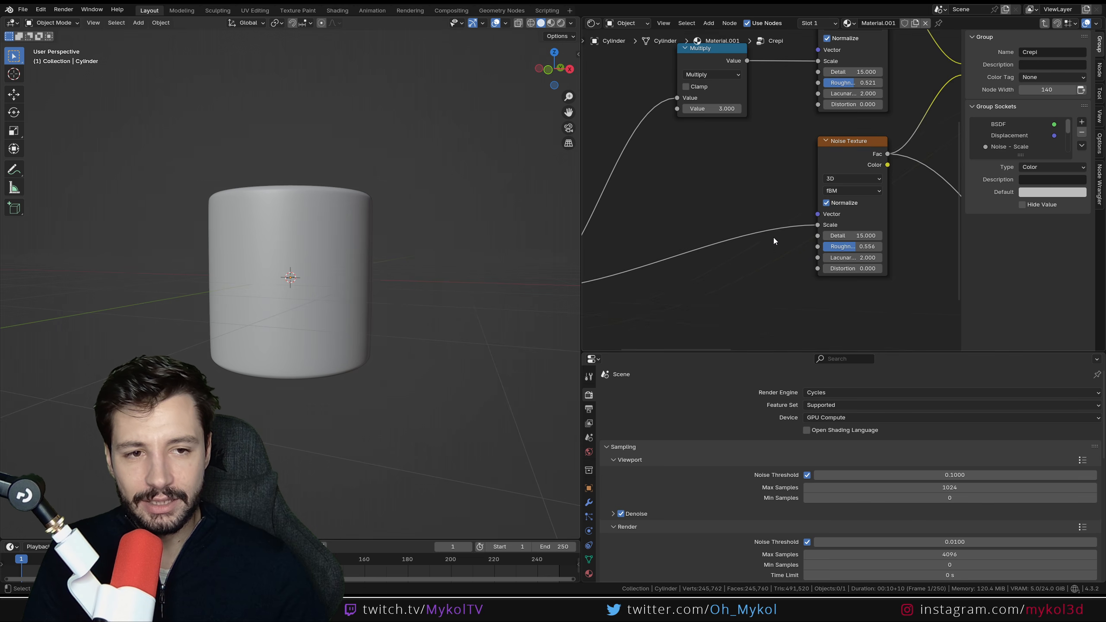
{"action": "scroll", "coordinate": [774, 238], "scroll_direction": "down", "scroll_amount": 8}
{"action": "middle_click_drag", "start_coordinate": [882, 279], "coordinate": [473, 221]}
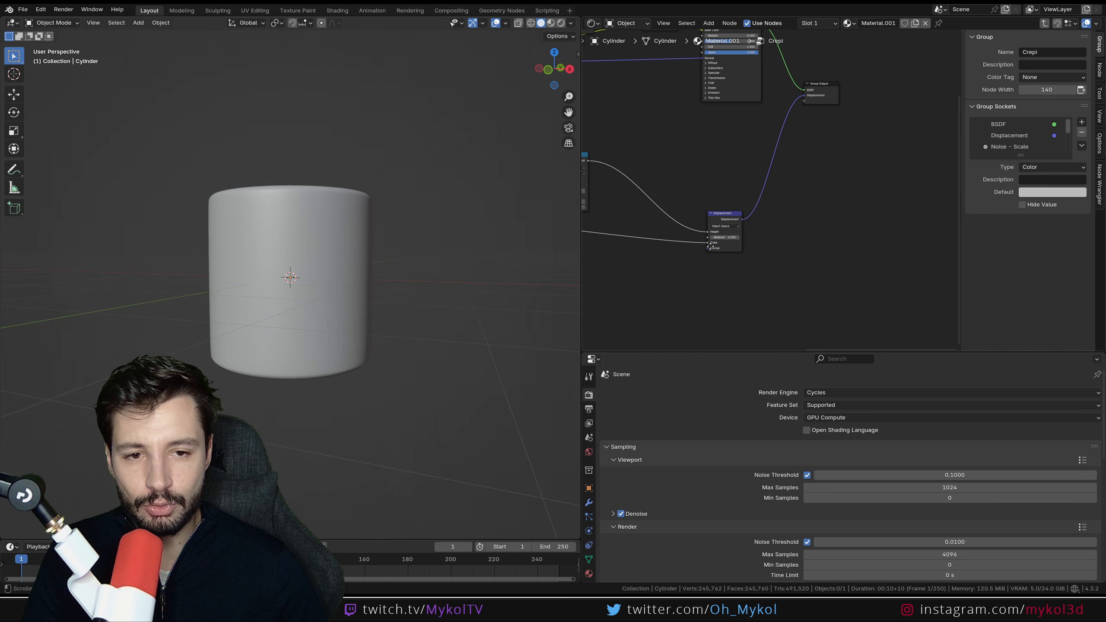
{"action": "middle_click_drag", "start_coordinate": [711, 248], "coordinate": [745, 246]}
{"action": "key", "text": "Tab"}
{"action": "scroll", "coordinate": [728, 256], "scroll_direction": "up", "scroll_amount": 5}
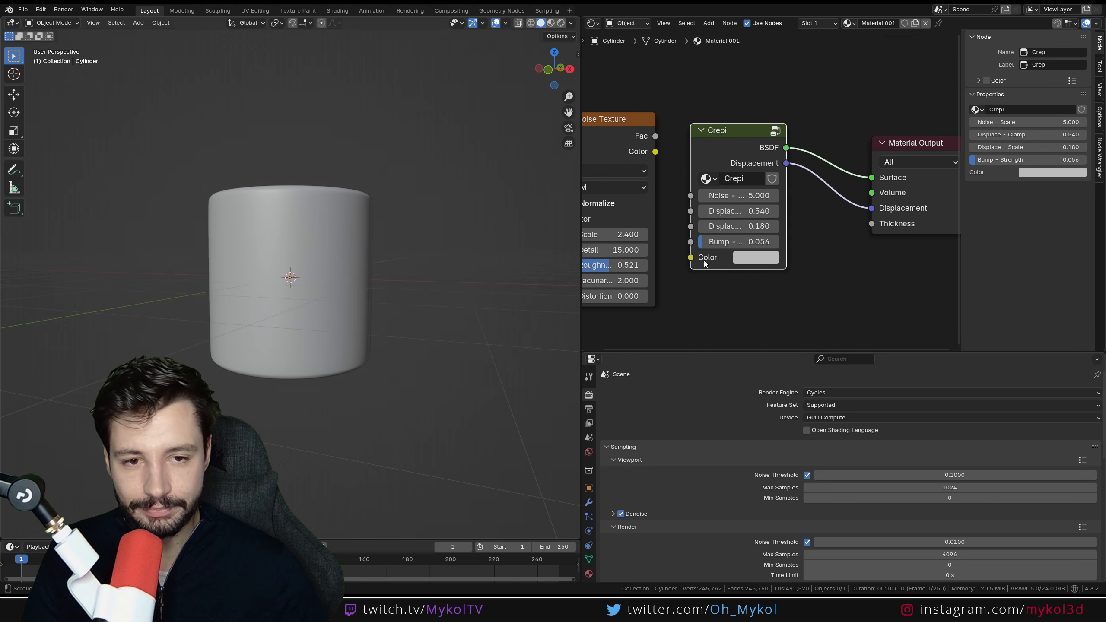
{"action": "left_click_drag", "start_coordinate": [786, 242], "coordinate": [819, 241]}
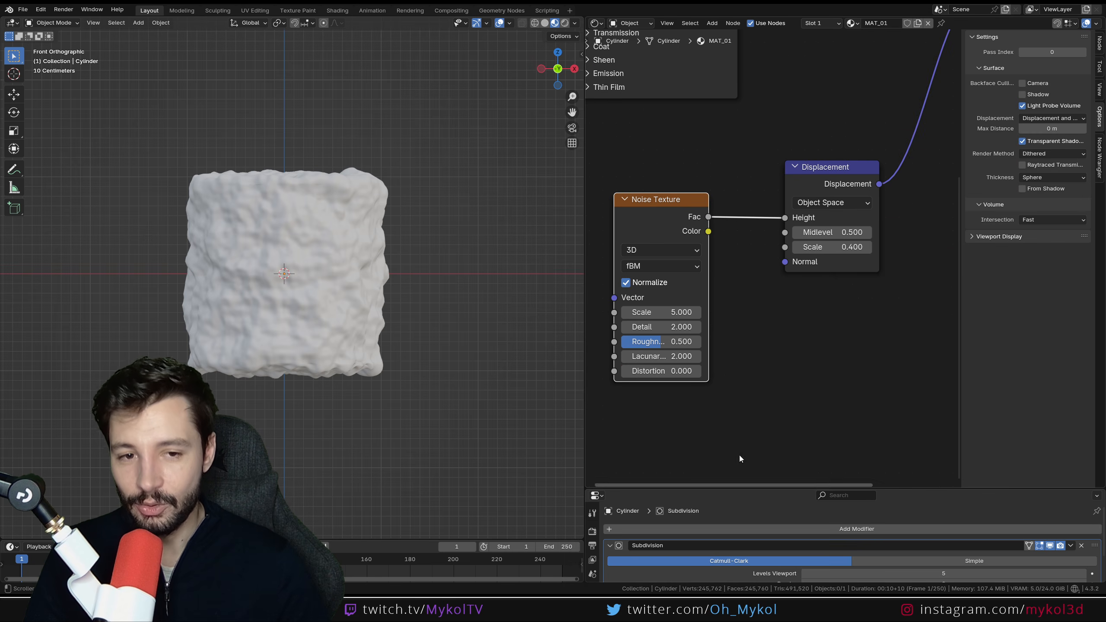
Set the Noise Texture's Detail to 7.5 and its Roughness to 0.521.
{"action": "scroll", "coordinate": [715, 337], "scroll_direction": "up", "scroll_amount": 2}
{"action": "middle_click_drag", "start_coordinate": [715, 337], "coordinate": [804, 303]}
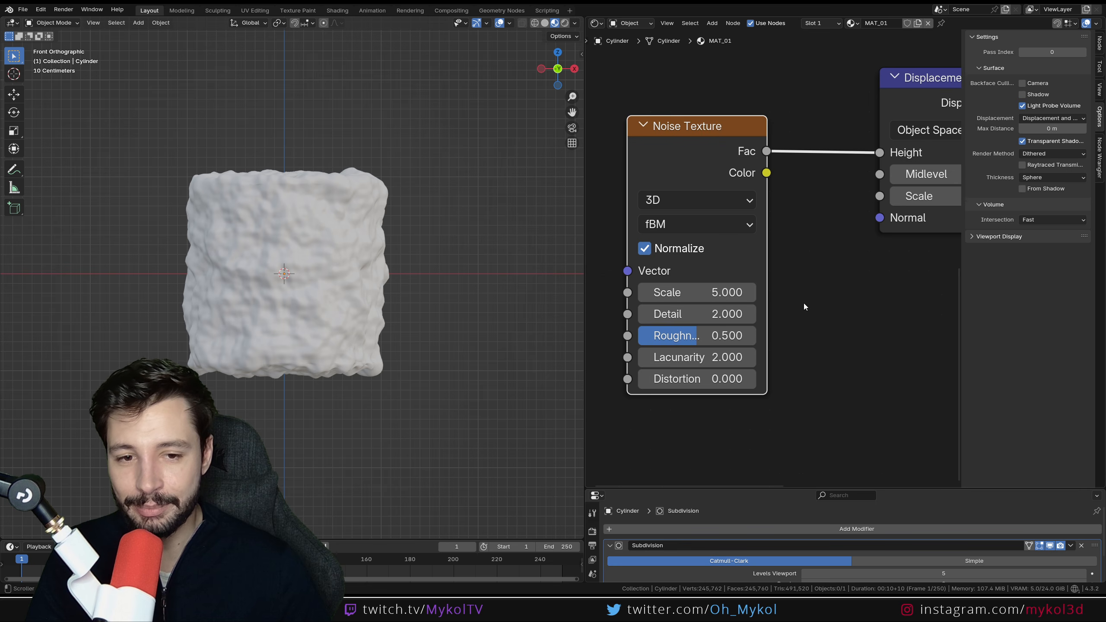
{"action": "left_click_drag", "start_coordinate": [692, 319], "coordinate": [714, 318]}
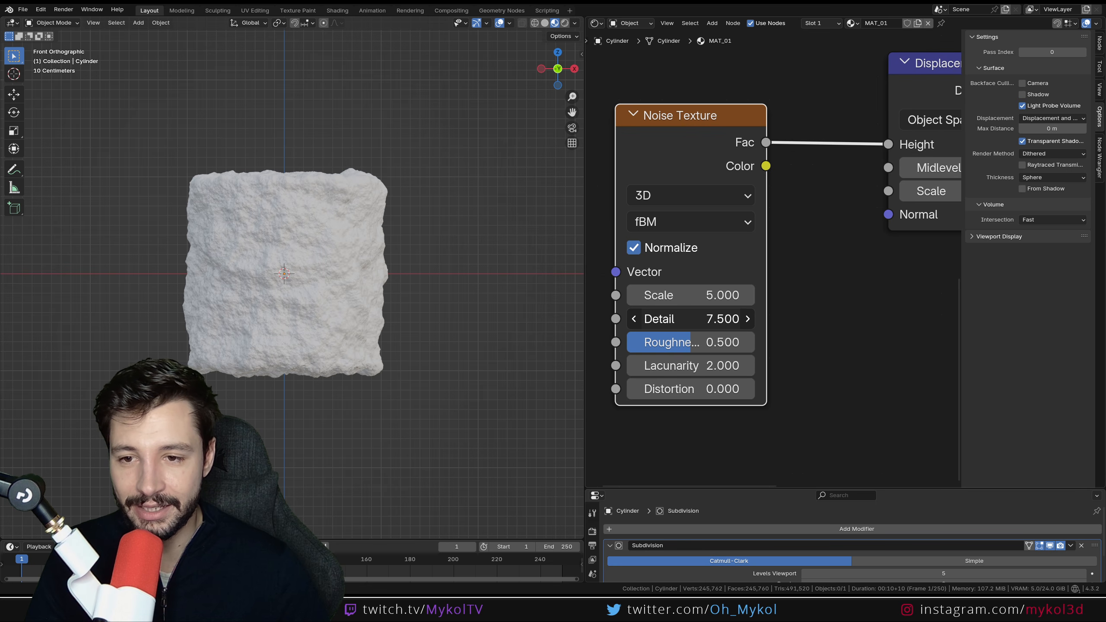
{"action": "scroll", "coordinate": [297, 331], "scroll_direction": "up", "scroll_amount": 4}
{"action": "mouse_move", "coordinate": [683, 346]}
{"action": "left_mouse_down"}
{"action": "mouse_move", "coordinate": [720, 345]}
{"action": "mouse_move", "coordinate": [684, 343]}
{"action": "mouse_move", "coordinate": [698, 343]}
{"action": "left_mouse_up"}
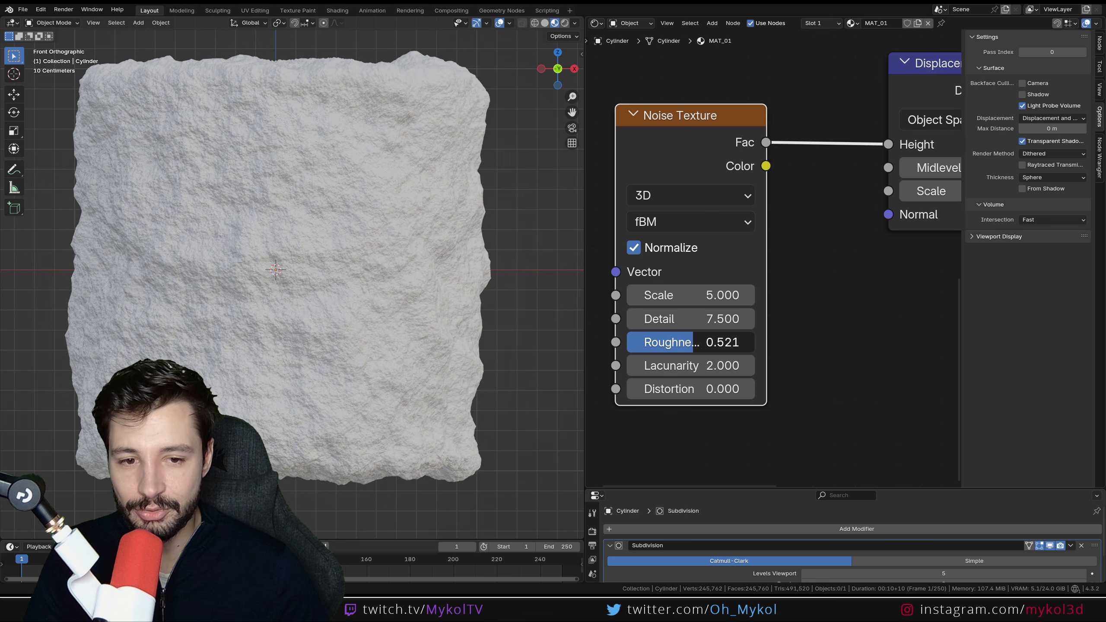
{"action": "scroll", "coordinate": [346, 281], "scroll_direction": "down", "scroll_amount": 3}
{"action": "middle_click_drag", "start_coordinate": [346, 282], "coordinate": [321, 284]}
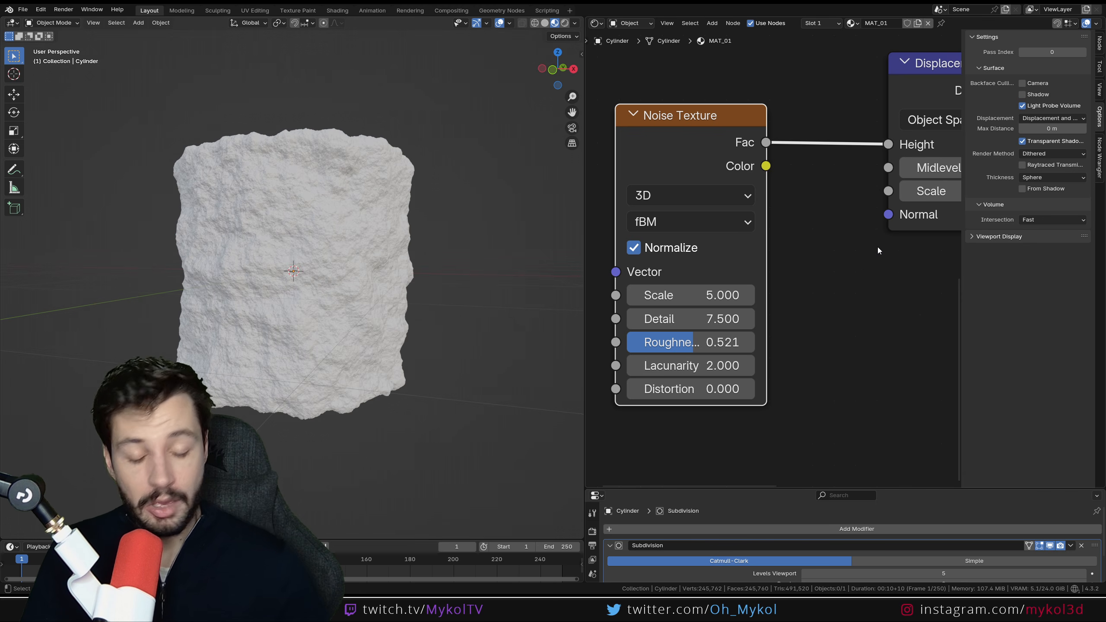
Try a Displacement Scale of 0.8 and return it to 0.4.
{"action": "key", "text": "n"}
{"action": "middle_click_drag", "start_coordinate": [854, 292], "coordinate": [685, 328]}
{"action": "scroll", "coordinate": [841, 251], "scroll_direction": "up", "scroll_amount": 1}
{"action": "left_click_drag", "start_coordinate": [845, 230], "coordinate": [884, 230]}
{"action": "left_click", "coordinate": [857, 231]}
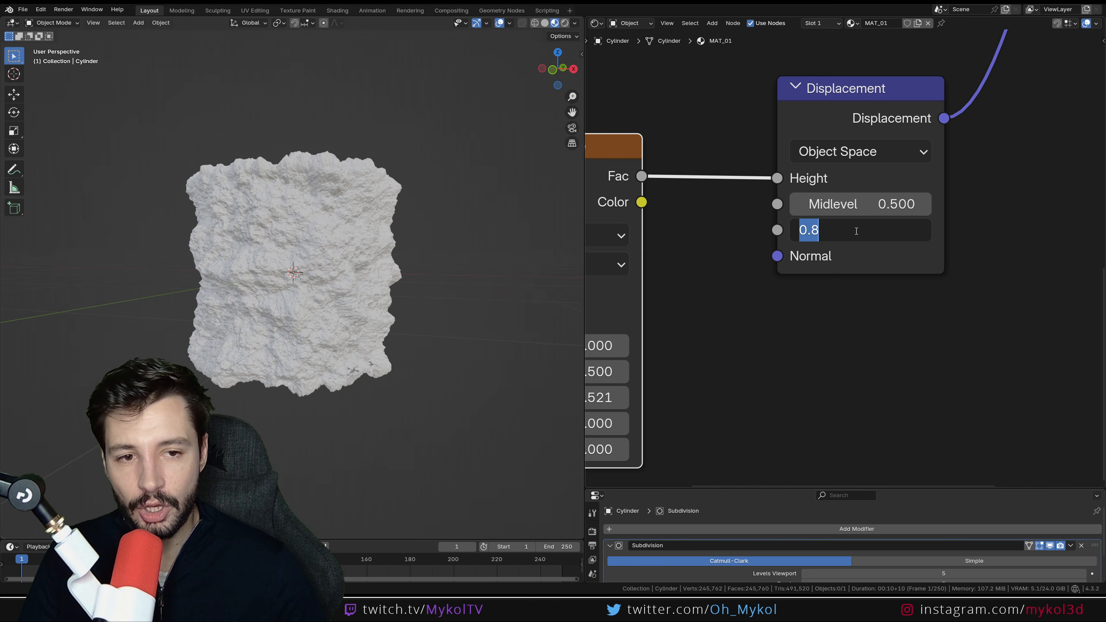
{"action": "type", "text": "0.4"}
{"action": "key", "text": "Return"}
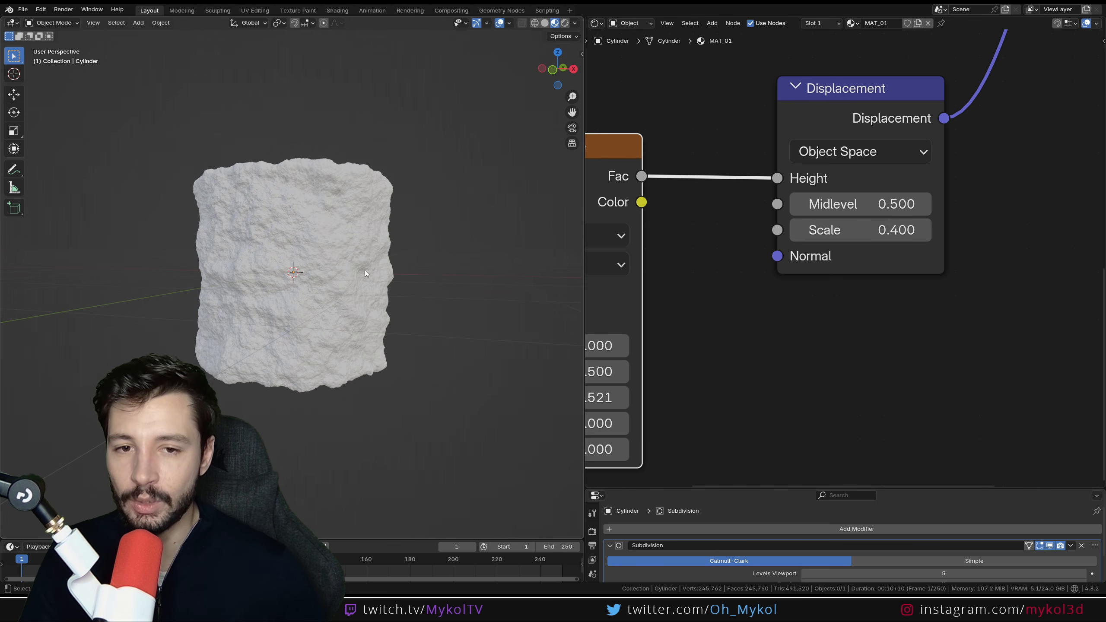
Move the Noise Texture away from the Displacement node and insert a Map Range node on the link between them.
{"action": "middle_click_drag", "start_coordinate": [302, 329], "coordinate": [297, 237]}
{"action": "scroll", "coordinate": [291, 323], "scroll_direction": "up", "scroll_amount": 2}
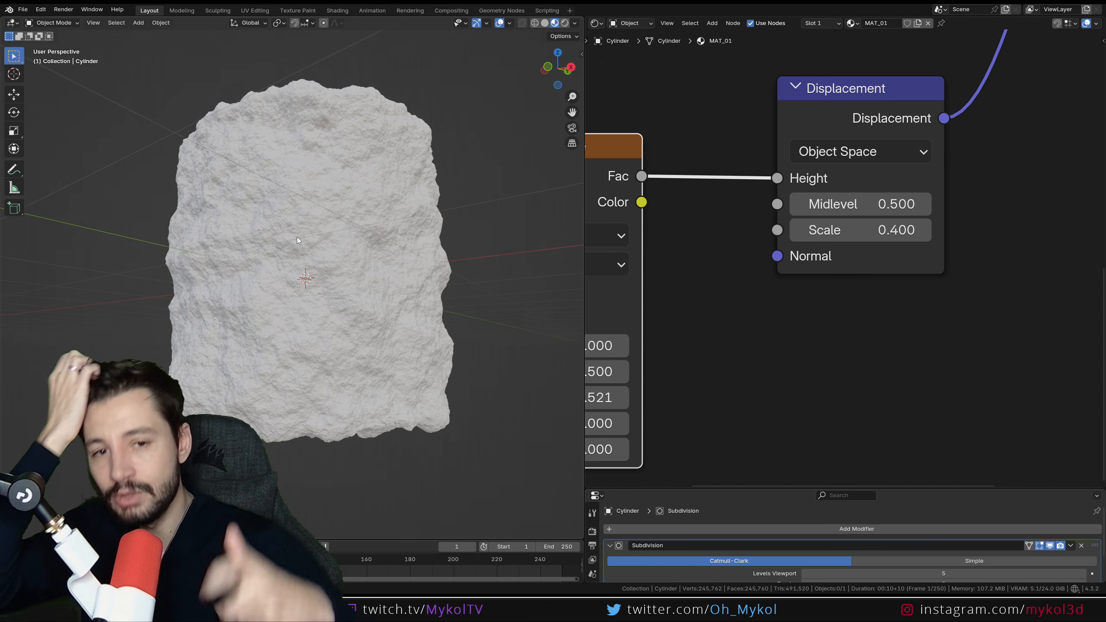
{"action": "scroll", "coordinate": [693, 303], "scroll_direction": "down", "scroll_amount": 4}
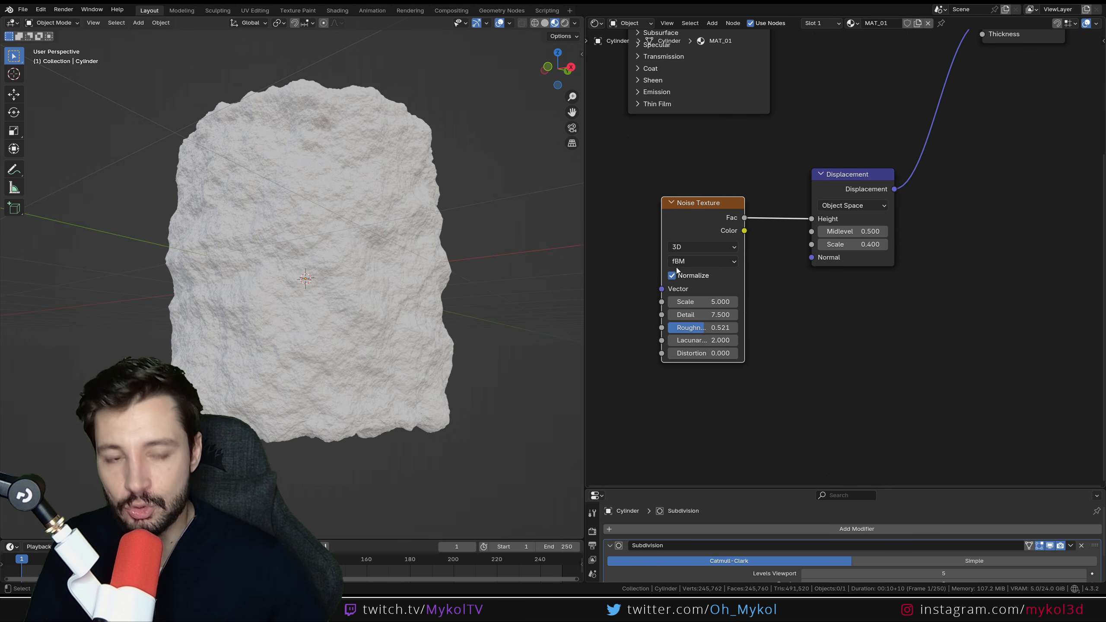
{"action": "middle_click_drag", "start_coordinate": [676, 267], "coordinate": [773, 301]}
{"action": "left_click_drag", "start_coordinate": [781, 247], "coordinate": [630, 246]}
{"action": "key", "text": "shift+a"}
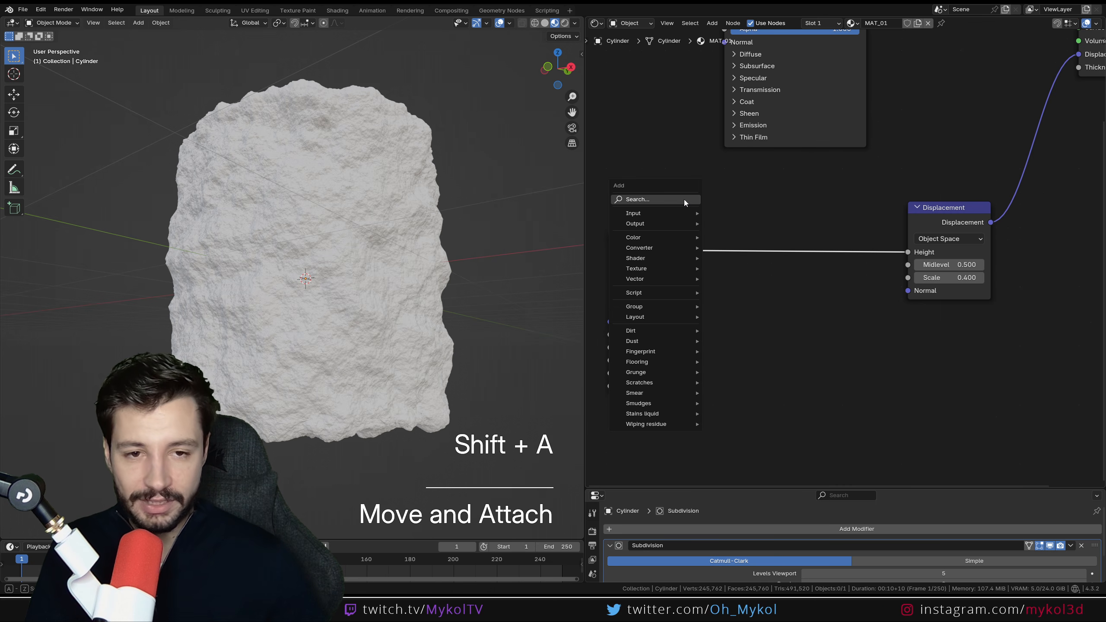
{"action": "type", "text": "map"}
{"action": "key", "text": "Down"}
{"action": "key", "text": "Down"}
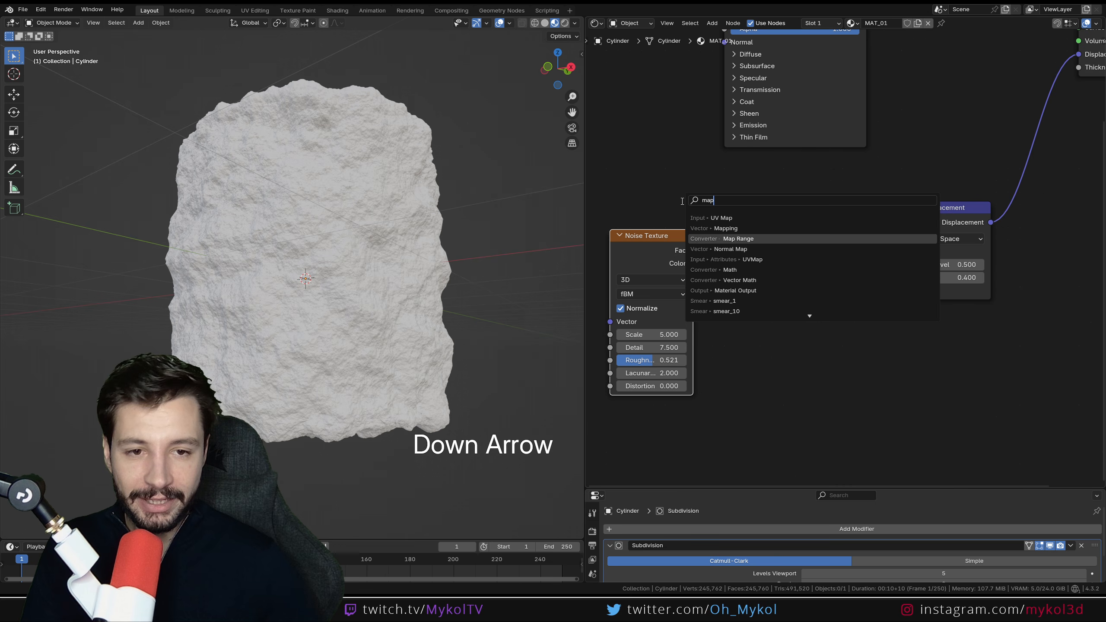
{"action": "key", "text": "Return"}
{"action": "left_click", "coordinate": [721, 321]}
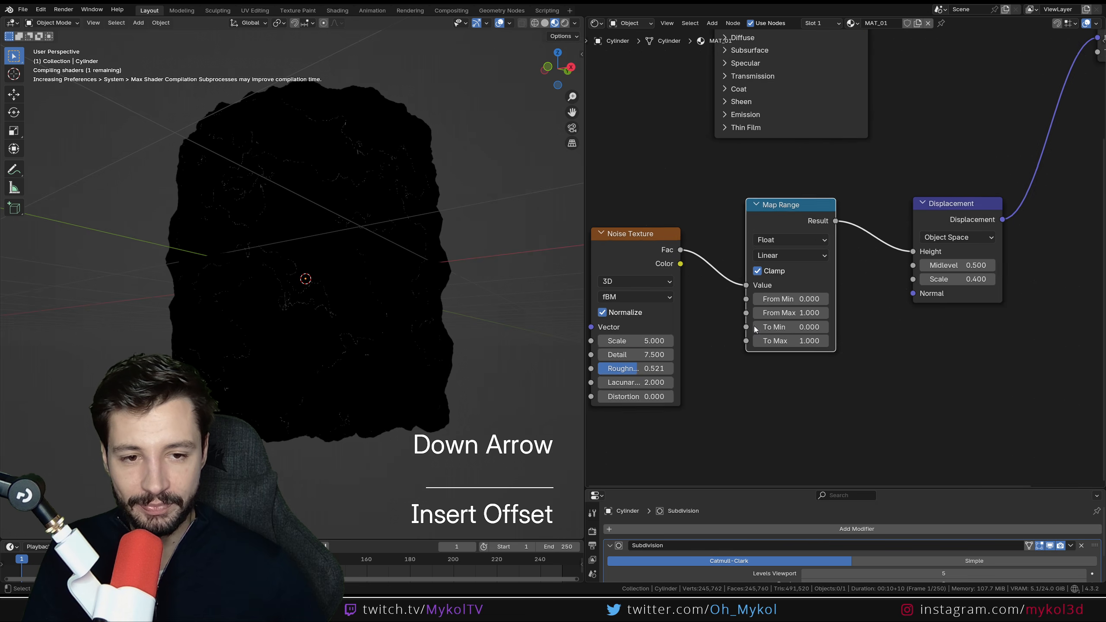
Set the Map Range node's From Max to 0.48 while checking the plaster patches around the cylinder.
{"action": "scroll", "coordinate": [720, 321], "scroll_direction": "up", "scroll_amount": 2}
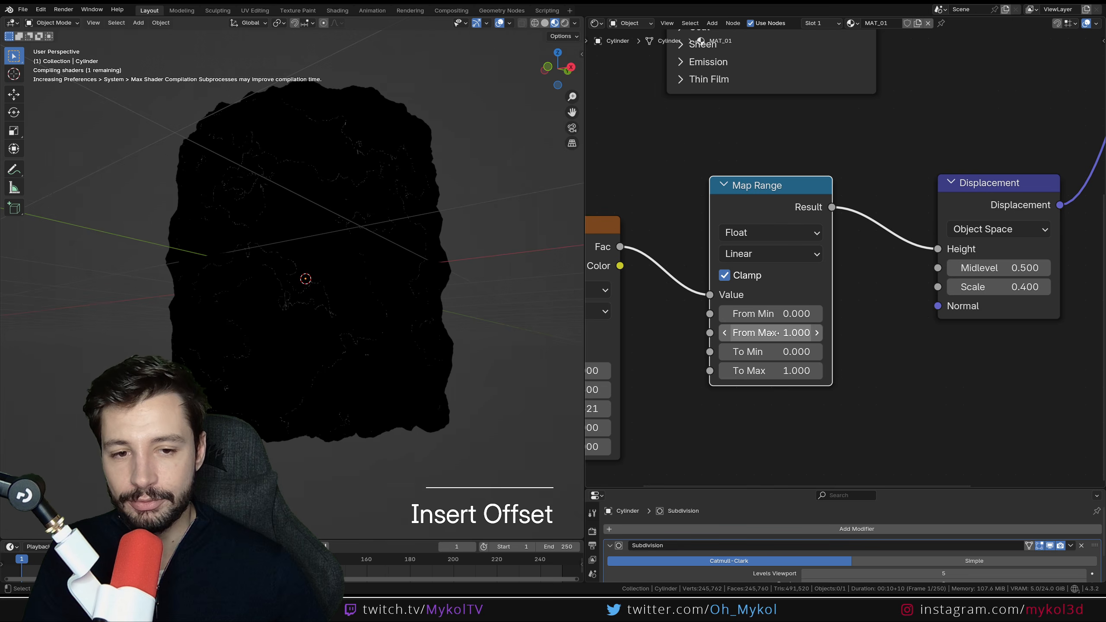
{"action": "mouse_move", "coordinate": [771, 333]}
{"action": "left_mouse_down", "text": "shift"}
{"action": "mouse_move", "coordinate": [712, 333]}
{"action": "mouse_move", "coordinate": [728, 332]}
{"action": "left_mouse_up", "text": "shift"}
{"action": "middle_click_drag", "start_coordinate": [356, 261], "coordinate": [366, 307]}
{"action": "left_click_drag", "start_coordinate": [730, 332], "coordinate": [723, 332], "text": "shift"}
{"action": "middle_click_drag", "start_coordinate": [363, 311], "coordinate": [463, 287]}
{"action": "scroll", "coordinate": [238, 266], "scroll_direction": "down", "scroll_amount": 3}
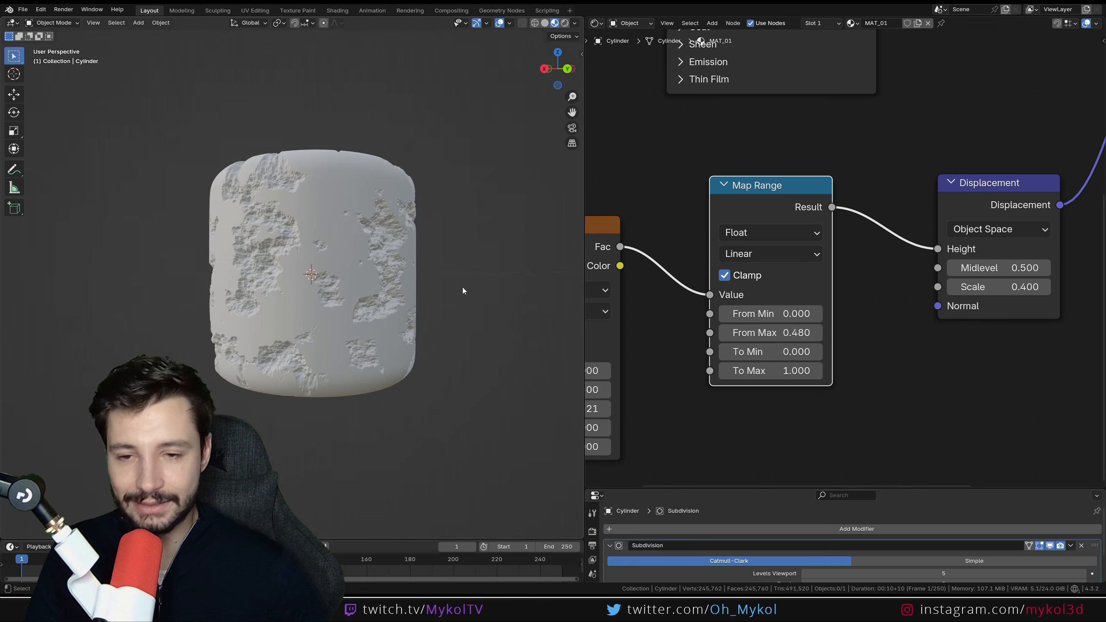
{"action": "middle_click_drag", "start_coordinate": [542, 291], "coordinate": [26, 302]}
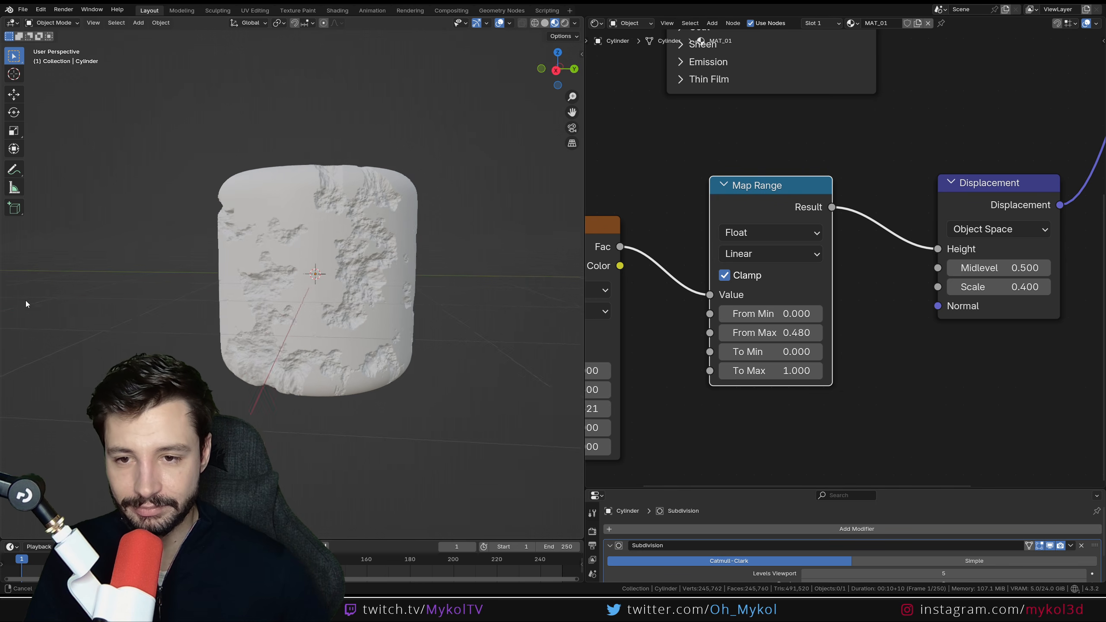
{"action": "scroll", "coordinate": [163, 313], "scroll_direction": "up", "scroll_amount": 3}
{"action": "middle_click_drag", "start_coordinate": [163, 313], "coordinate": [323, 265], "text": "shift"}
{"action": "scroll", "coordinate": [261, 269], "scroll_direction": "down", "scroll_amount": 6}
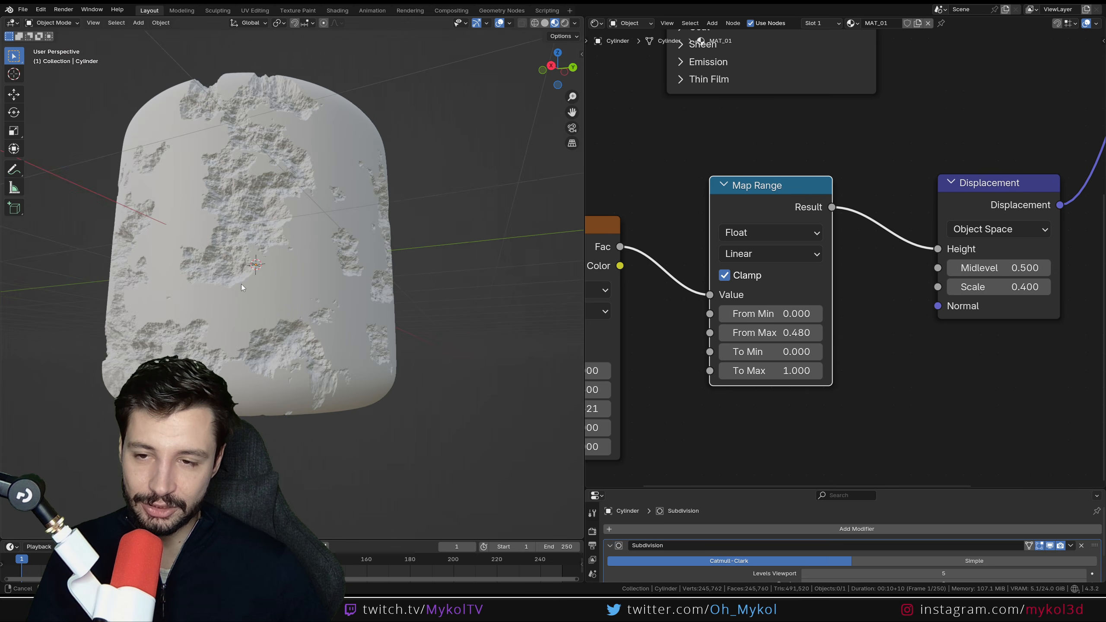
Set the Displacement node's Scale to 0.2 and inspect the relief on the cylinder.
{"action": "scroll", "coordinate": [848, 279], "scroll_direction": "up", "scroll_amount": 2}
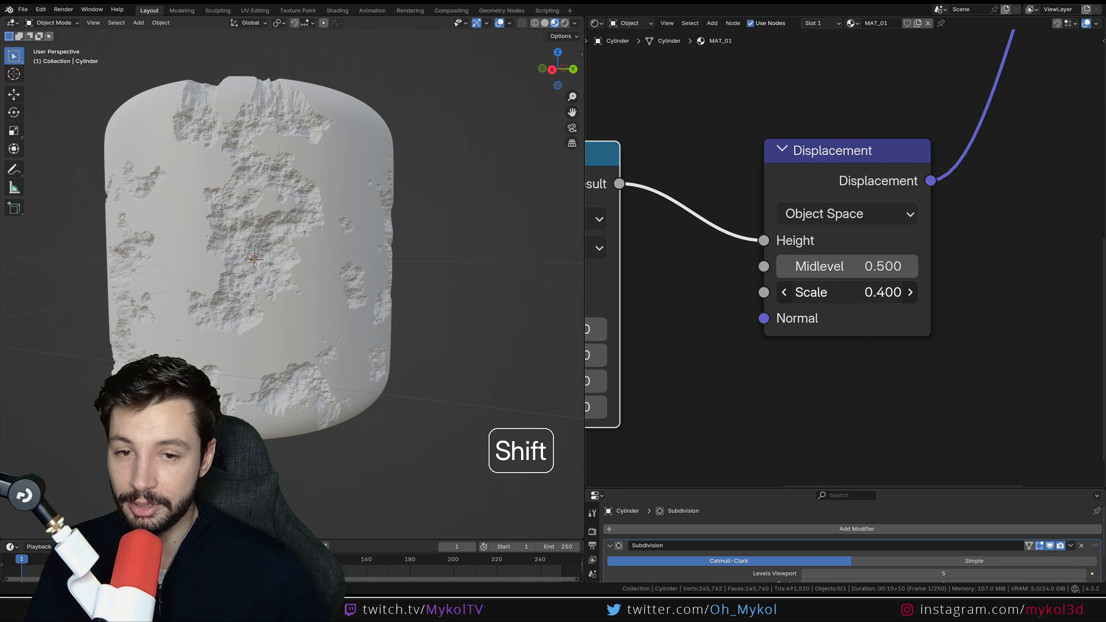
{"action": "left_click_drag", "start_coordinate": [847, 292], "coordinate": [814, 292], "text": "shift"}
{"action": "left_click", "coordinate": [847, 292]}
{"action": "type", "text": "0.2"}
{"action": "key", "text": "Return"}
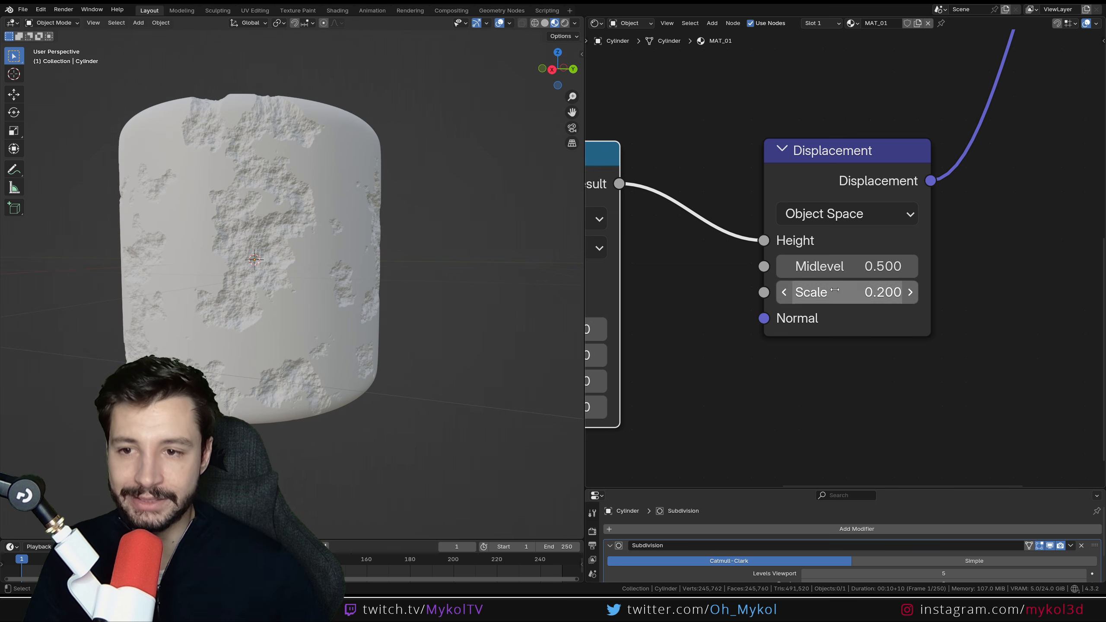
{"action": "middle_click_drag", "start_coordinate": [236, 290], "coordinate": [213, 286]}
{"action": "scroll", "coordinate": [212, 287], "scroll_direction": "down", "scroll_amount": 3}
{"action": "scroll", "coordinate": [244, 262], "scroll_direction": "up", "scroll_amount": 5}
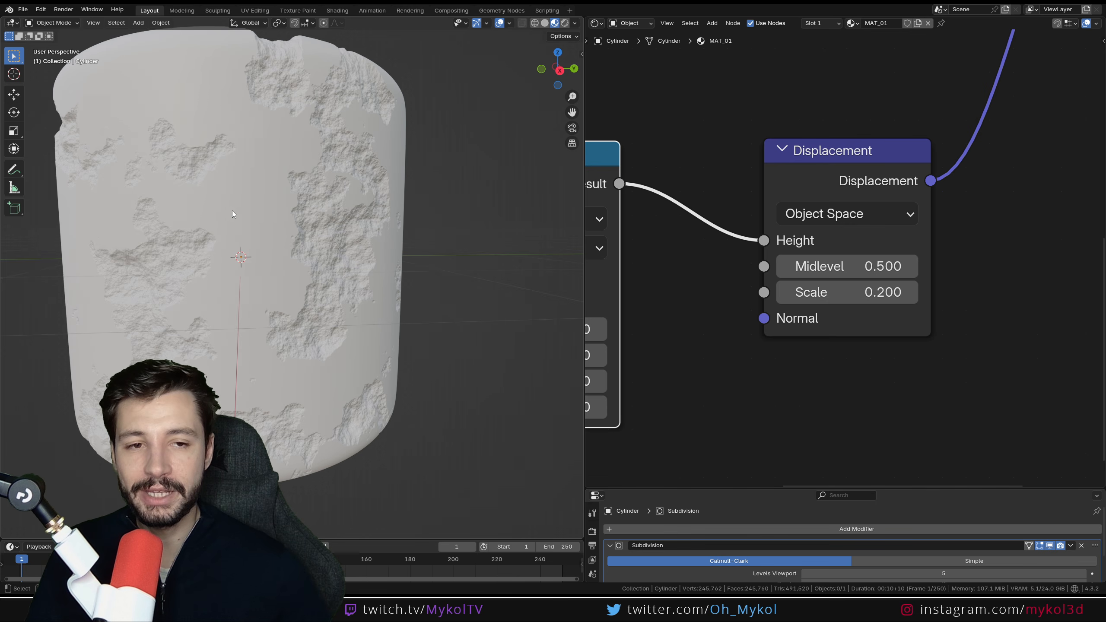
Move the Noise Texture node farther away from the Map Range node to free space for more nodes.
{"action": "scroll", "coordinate": [700, 267], "scroll_direction": "down", "scroll_amount": 4}
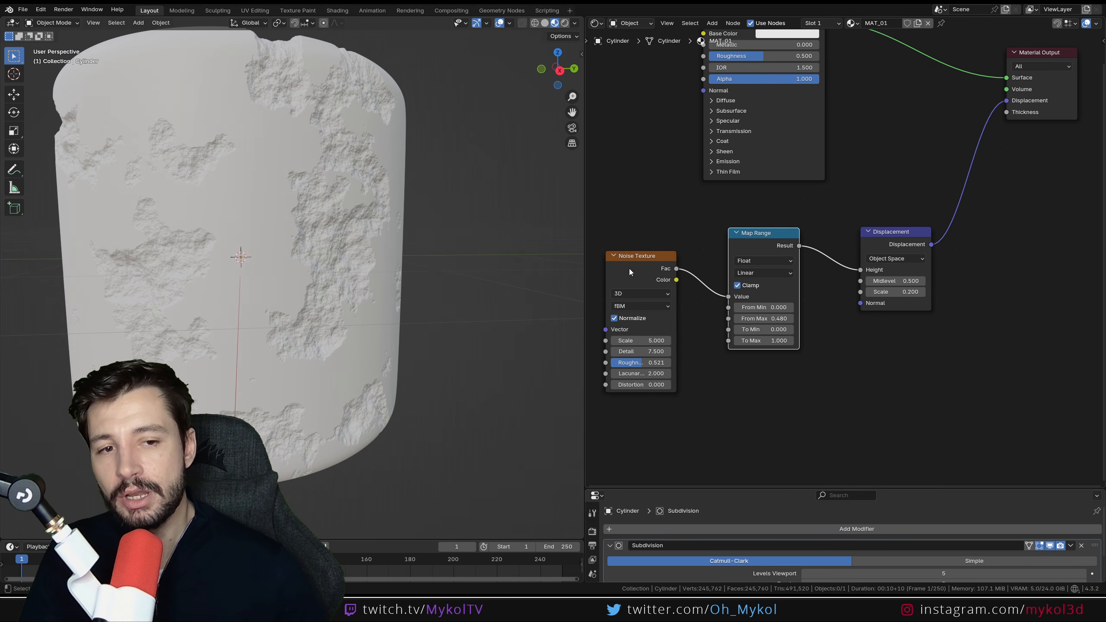
{"action": "scroll", "coordinate": [699, 250], "scroll_direction": "down", "scroll_amount": 2}
{"action": "middle_click_drag", "start_coordinate": [701, 249], "coordinate": [823, 251]}
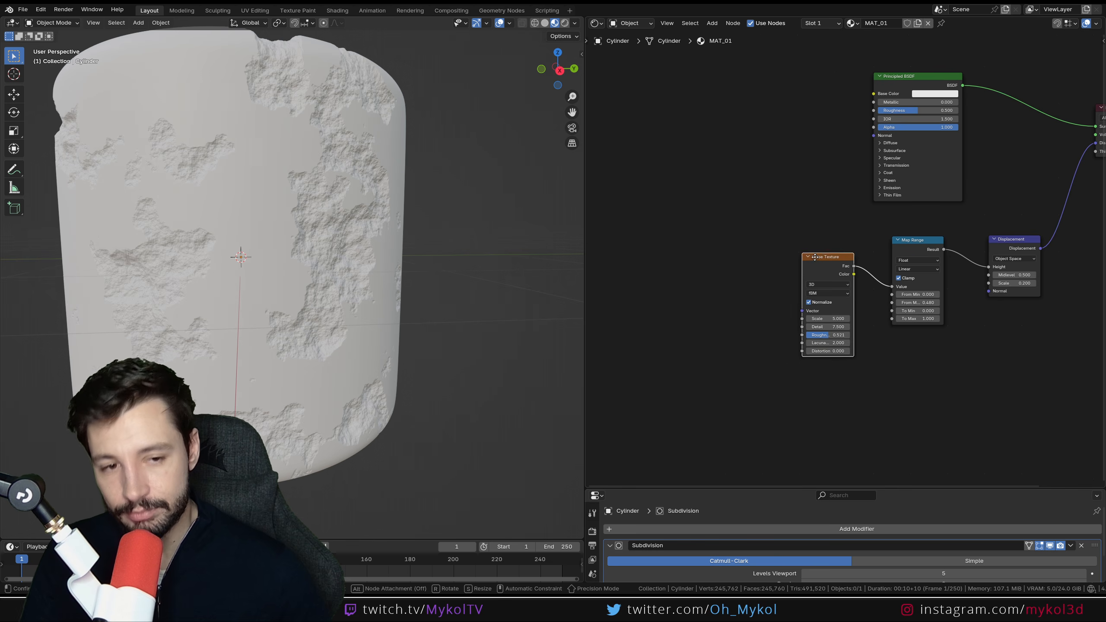
{"action": "left_click_drag", "start_coordinate": [822, 252], "coordinate": [635, 271]}
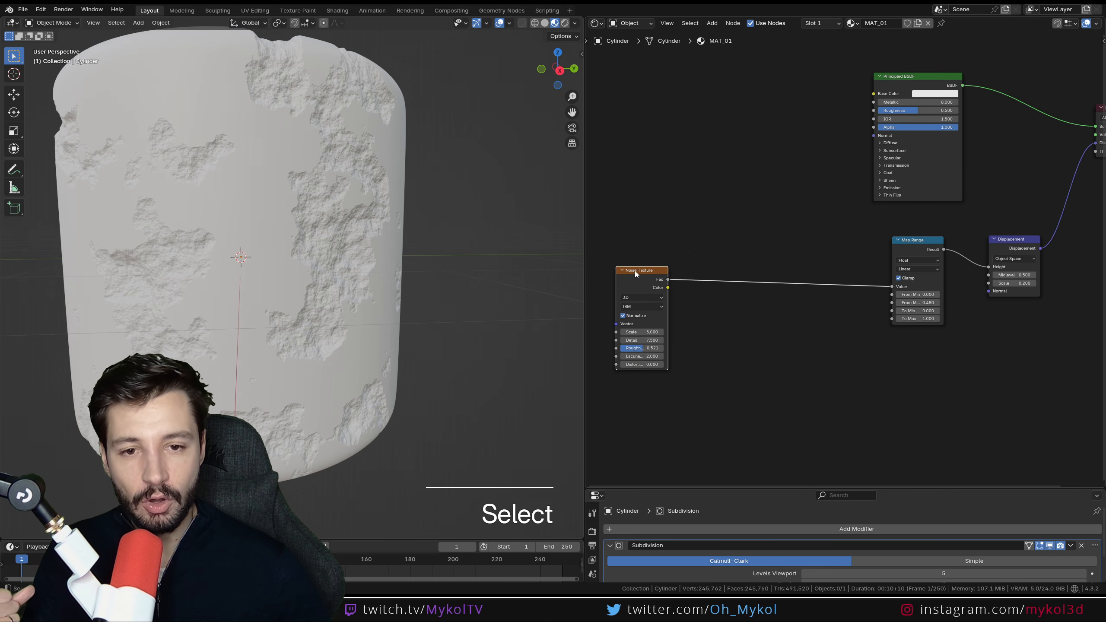
{"action": "scroll", "coordinate": [738, 186], "scroll_direction": "up", "scroll_amount": 1}
{"action": "scroll", "coordinate": [739, 186], "scroll_direction": "up", "scroll_amount": 1}
{"action": "middle_click_drag", "start_coordinate": [739, 187], "coordinate": [780, 248]}
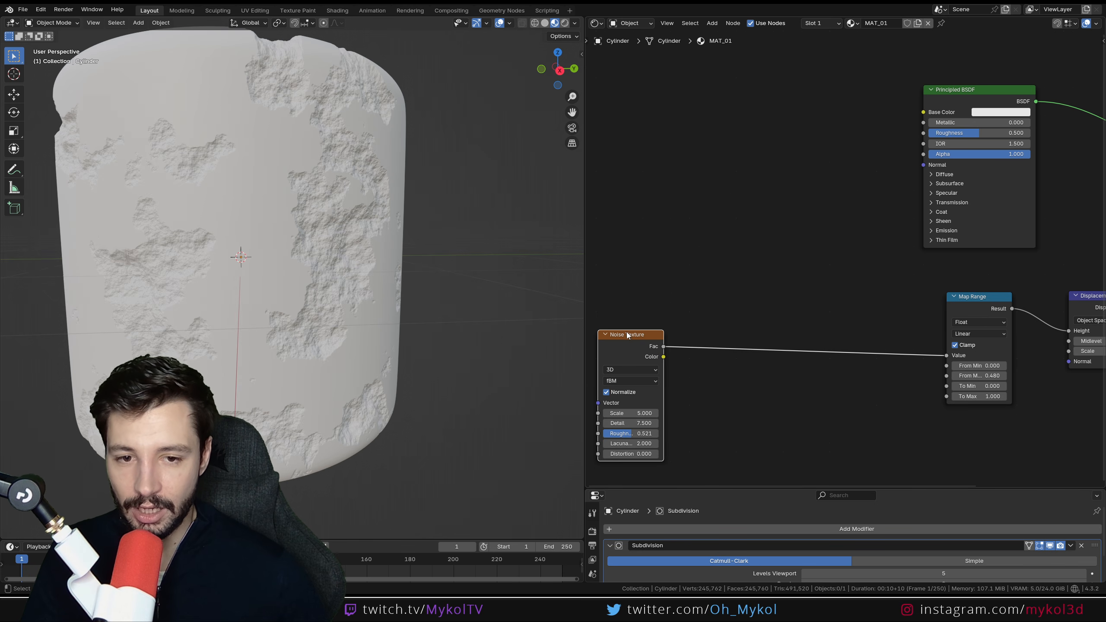
{"action": "left_click_drag", "start_coordinate": [630, 334], "coordinate": [640, 334]}
{"action": "left_click", "coordinate": [649, 335]}
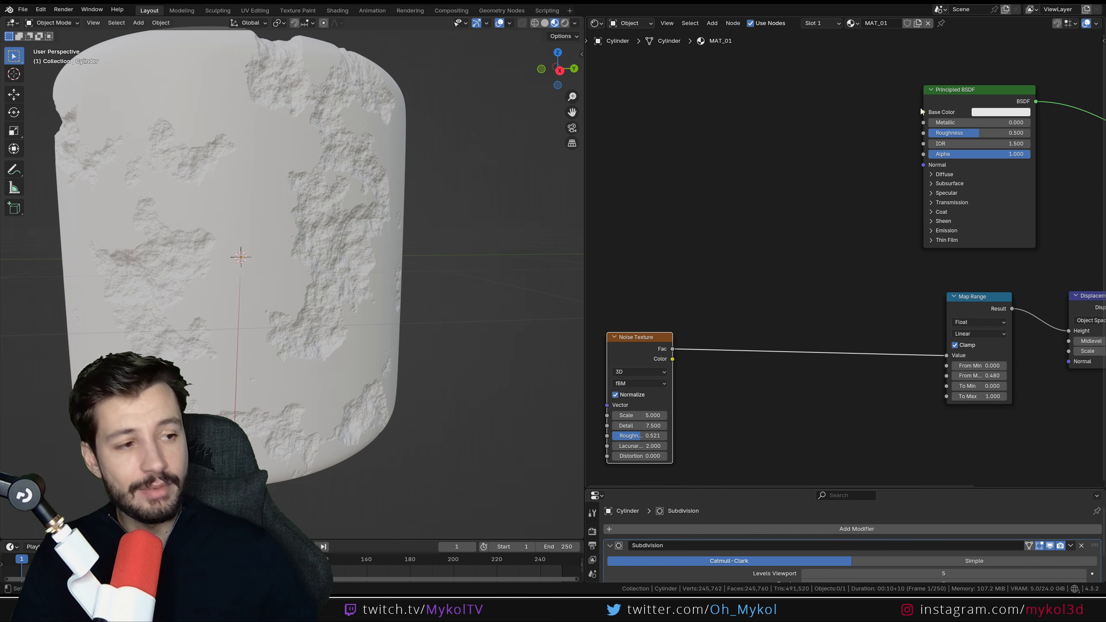
Add a second Noise Texture above the first and place a Mix Color node beside the two noises.
{"action": "key", "text": "shift+a"}
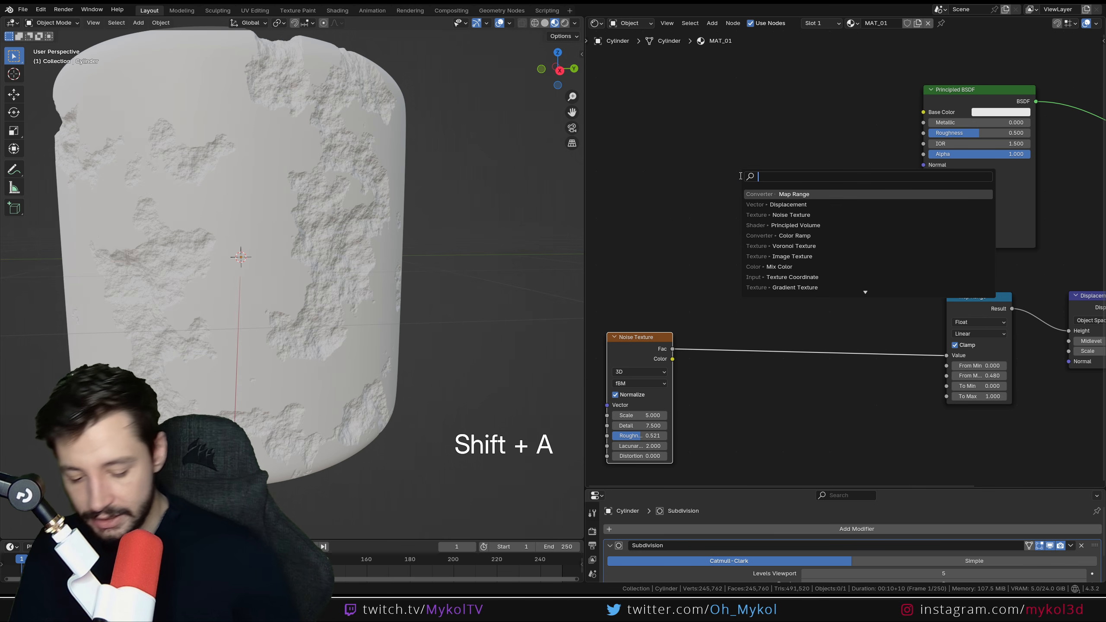
{"action": "type", "text": "noise"}
{"action": "key", "text": "Return"}
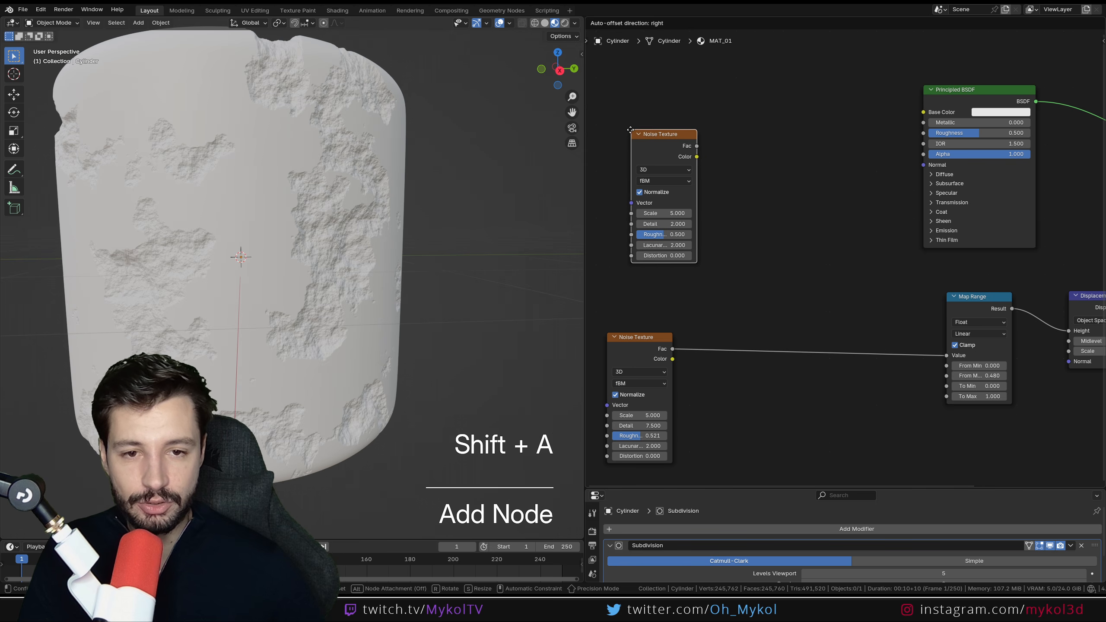
{"action": "left_click", "coordinate": [608, 130]}
{"action": "key", "text": "shift+a"}
{"action": "type", "text": "mix"}
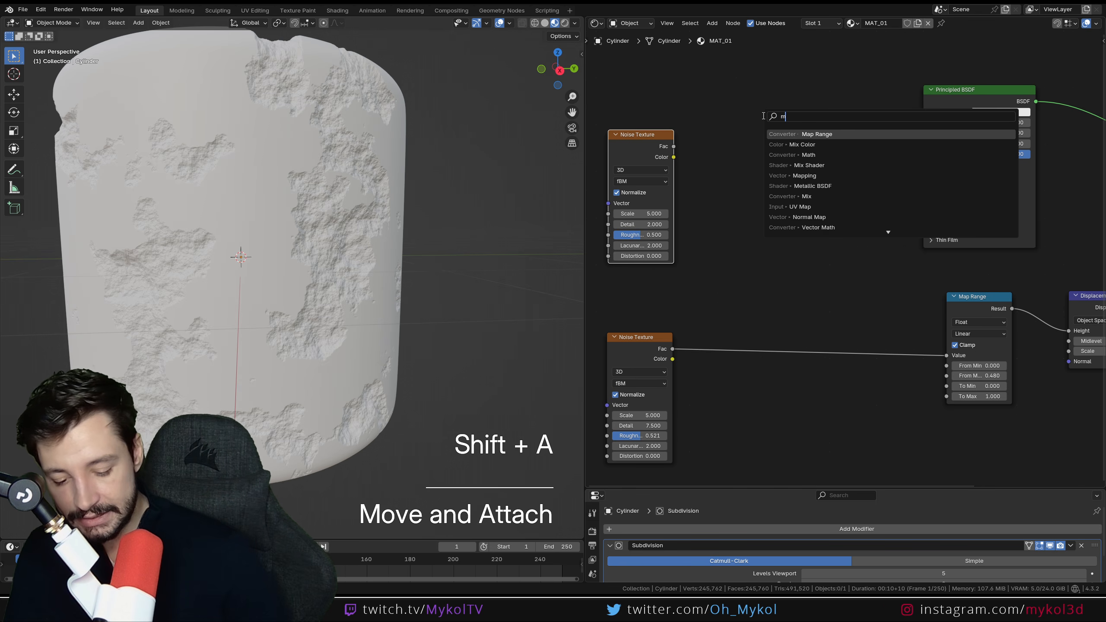
{"action": "left_click", "coordinate": [806, 145]}
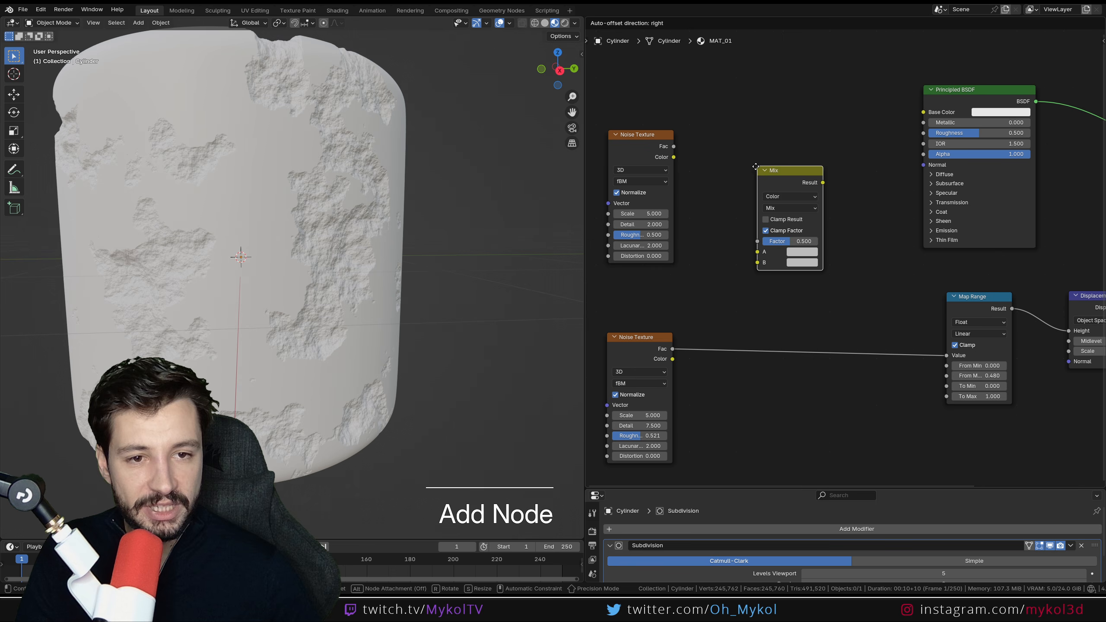
{"action": "left_click", "coordinate": [758, 172]}
Link the upper noise's Fac to the Mix node's A and the lower noise's Fac to B, and preview the mix.
{"action": "left_click_drag", "start_coordinate": [674, 157], "coordinate": [753, 254]}
{"action": "left_click", "coordinate": [673, 349]}
{"action": "left_click_drag", "start_coordinate": [674, 349], "coordinate": [753, 264]}
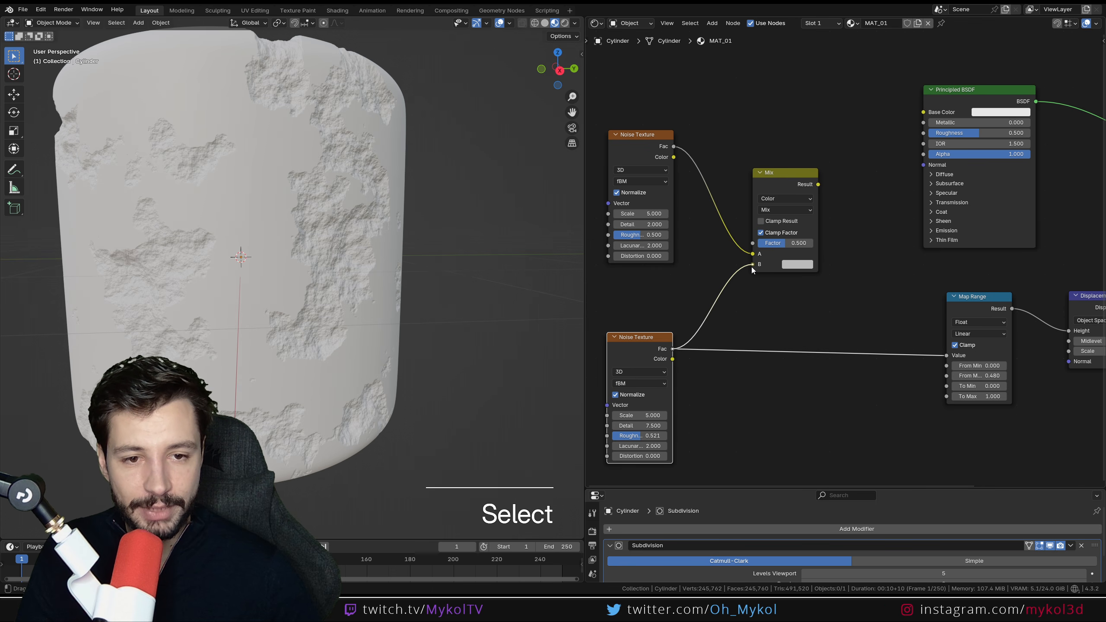
{"action": "left_click", "coordinate": [787, 172], "text": "ctrl+shift"}
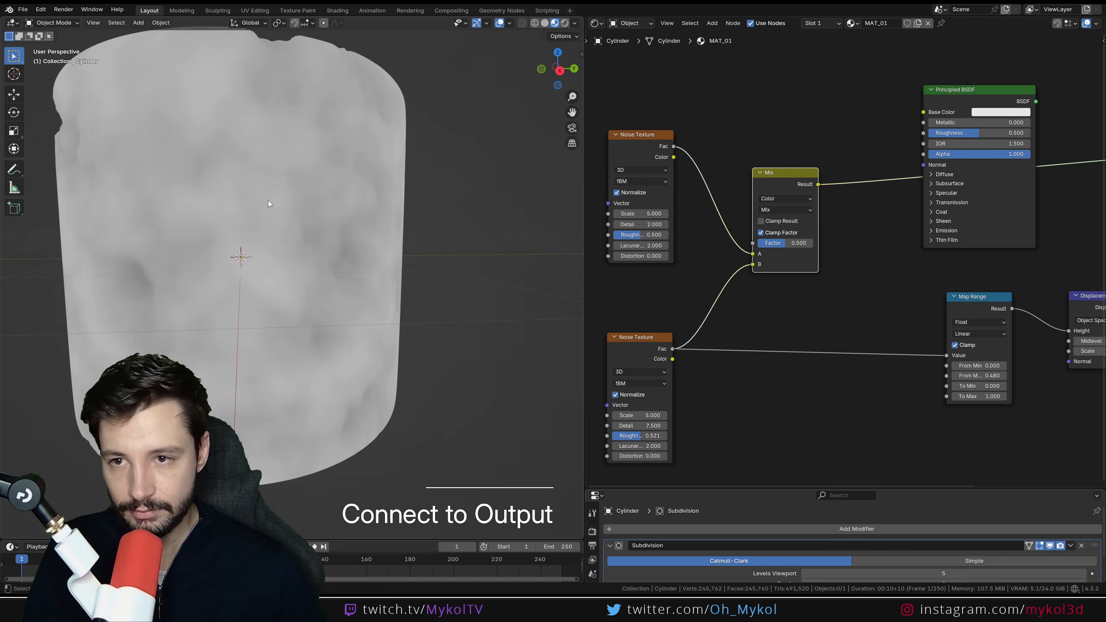
Set the upper Noise Texture's Scale to 11.1, Detail to 15 and Roughness to 0.577.
{"action": "mouse_move", "coordinate": [331, 249]}
{"action": "middle_mouse_down"}
{"action": "mouse_move", "coordinate": [344, 249]}
{"action": "mouse_move", "coordinate": [328, 247]}
{"action": "middle_mouse_up"}
{"action": "middle_click_drag", "start_coordinate": [712, 232], "coordinate": [833, 244]}
{"action": "scroll", "coordinate": [723, 224], "scroll_direction": "up", "scroll_amount": 7}
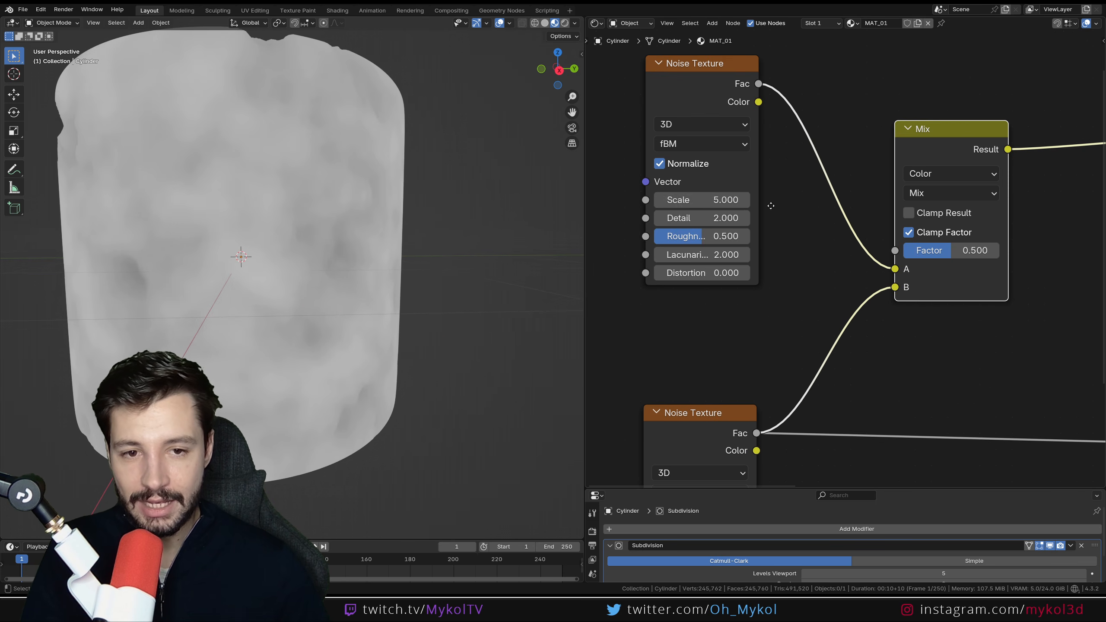
{"action": "middle_click_drag", "start_coordinate": [771, 205], "coordinate": [862, 226]}
{"action": "scroll", "coordinate": [781, 232], "scroll_direction": "up", "scroll_amount": 4}
{"action": "left_click_drag", "start_coordinate": [762, 209], "coordinate": [816, 209]}
{"action": "left_click_drag", "start_coordinate": [760, 232], "coordinate": [776, 258]}
{"action": "scroll", "coordinate": [339, 286], "scroll_direction": "down", "scroll_amount": 2}
{"action": "middle_click_drag", "start_coordinate": [339, 287], "coordinate": [301, 283]}
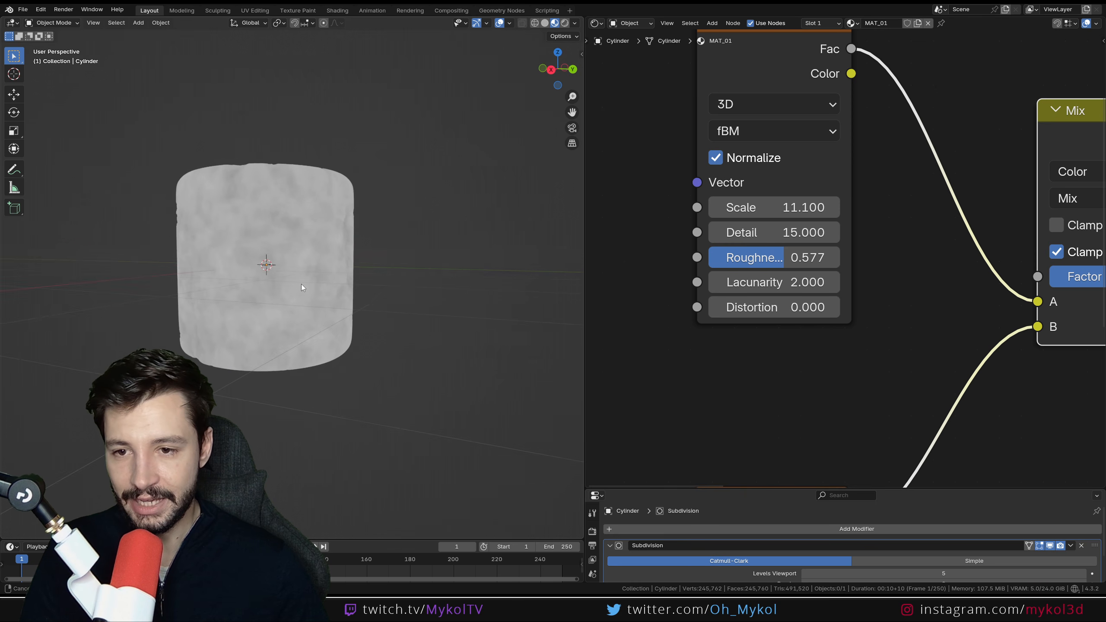
Examine the mixed noise preview on the cylinder and how both Noise Texture nodes feed the Mix node.
{"action": "scroll", "coordinate": [315, 287], "scroll_direction": "up", "scroll_amount": 4}
{"action": "scroll", "coordinate": [315, 287], "scroll_direction": "up", "scroll_amount": 1}
{"action": "scroll", "coordinate": [261, 286], "scroll_direction": "down", "scroll_amount": 4}
{"action": "scroll", "coordinate": [883, 258], "scroll_direction": "down", "scroll_amount": 8}
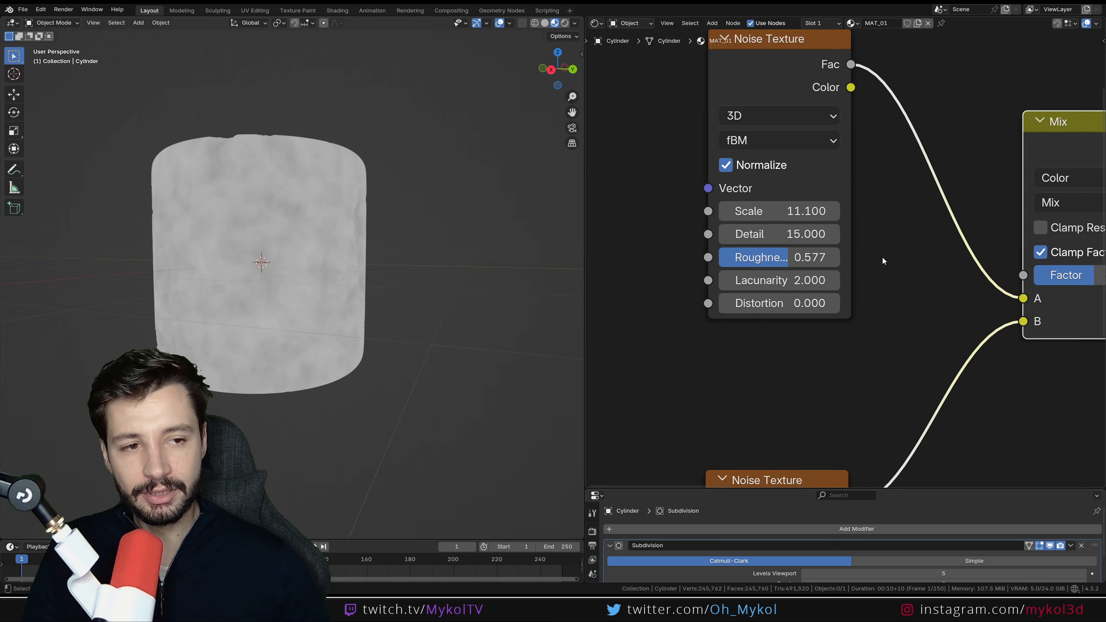
{"action": "middle_click_drag", "start_coordinate": [948, 241], "coordinate": [654, 243]}
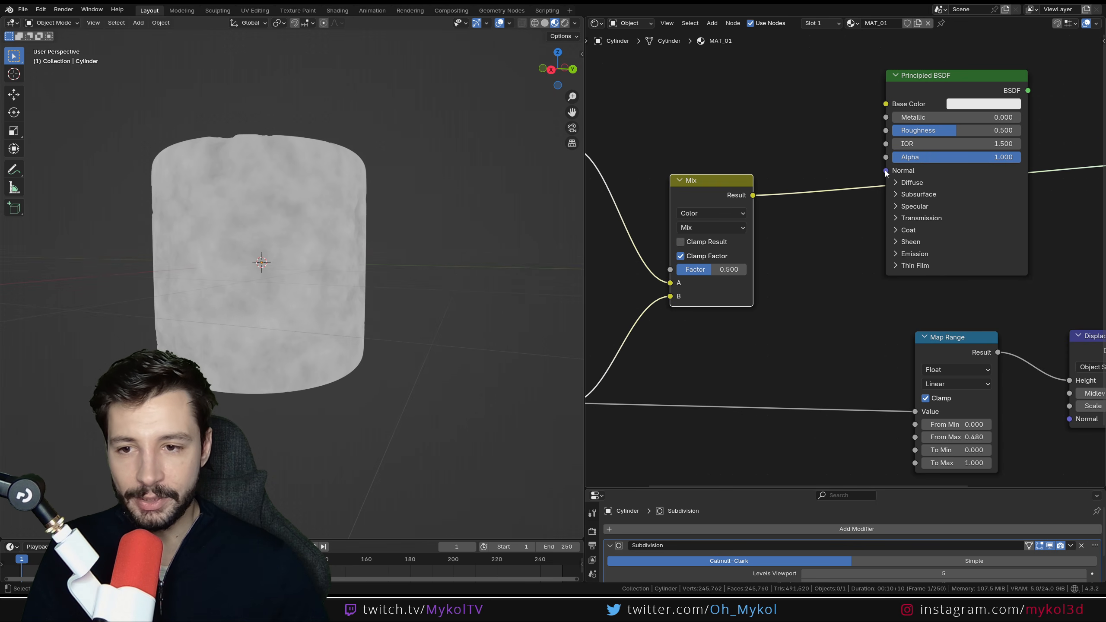
{"action": "middle_click_drag", "start_coordinate": [783, 271], "coordinate": [769, 181]}
{"action": "scroll", "coordinate": [943, 249], "scroll_direction": "down", "scroll_amount": 3}
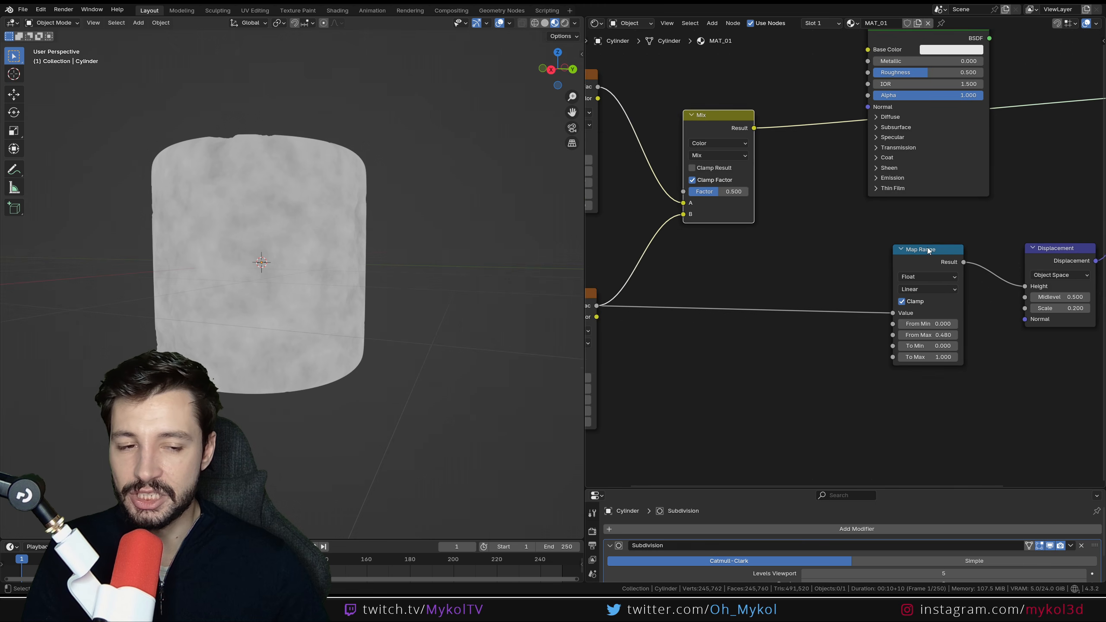
{"action": "middle_click_drag", "start_coordinate": [789, 263], "coordinate": [899, 241]}
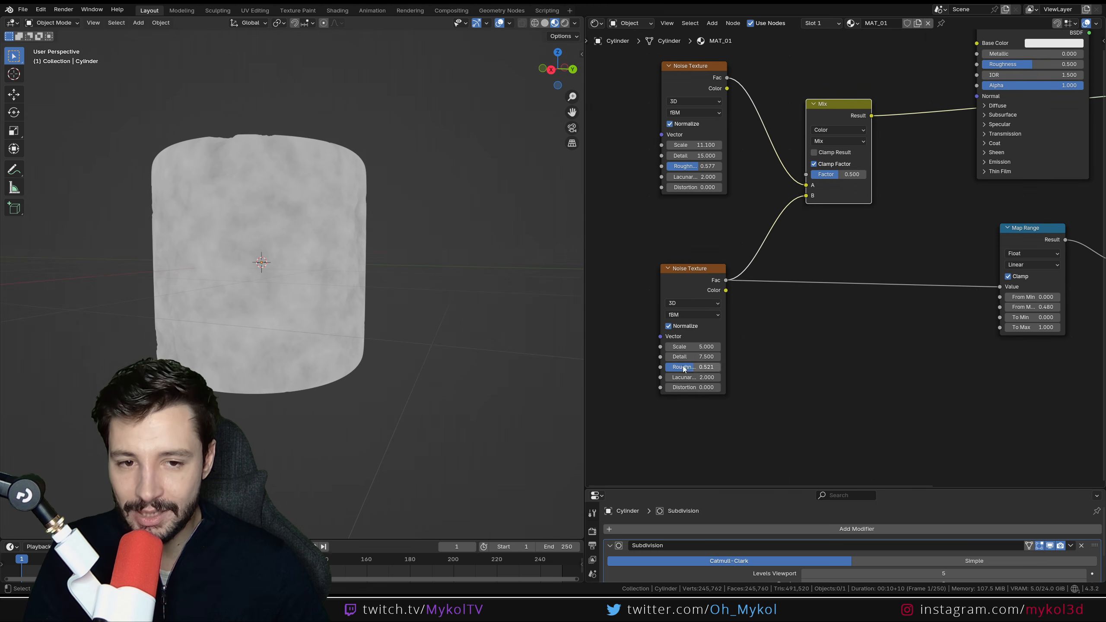
{"action": "middle_click_drag", "start_coordinate": [704, 240], "coordinate": [675, 290]}
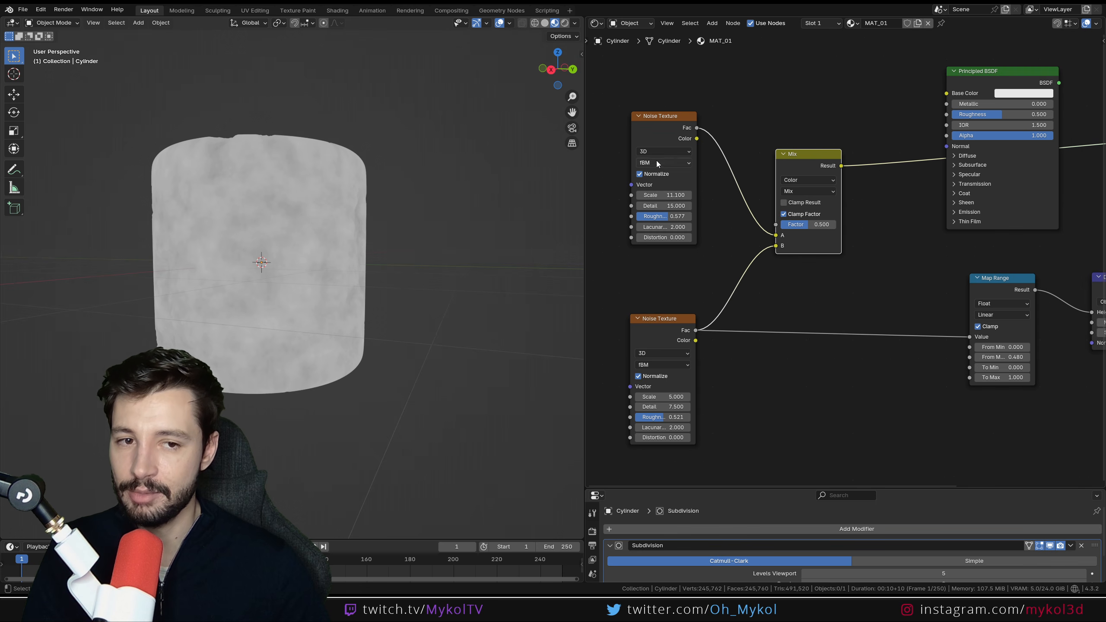
{"action": "scroll", "coordinate": [788, 166], "scroll_direction": "up", "scroll_amount": 4}
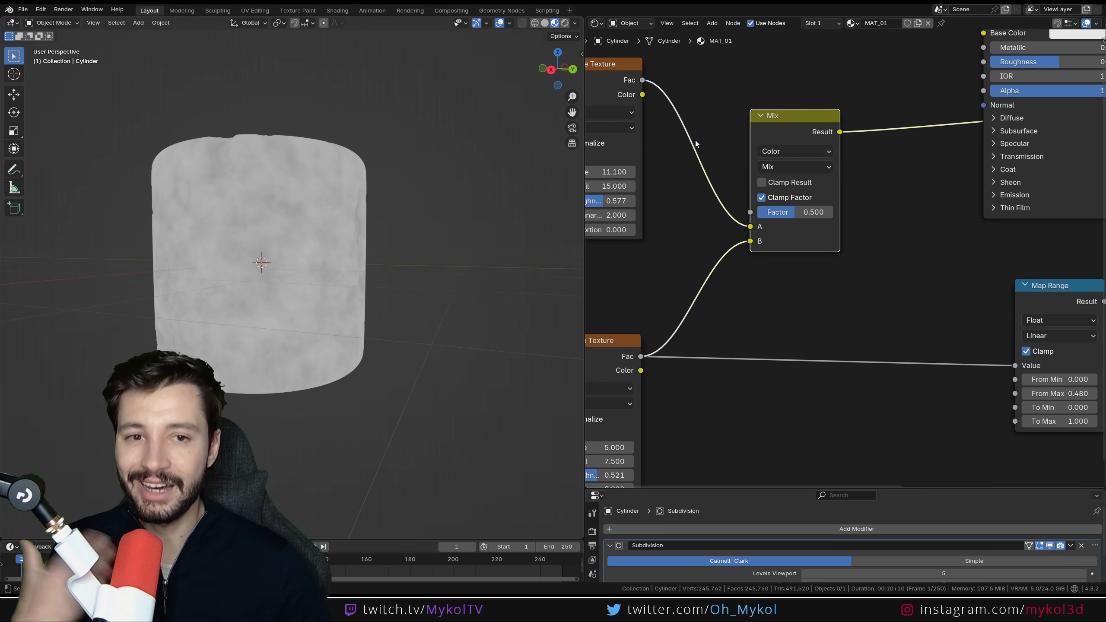
{"action": "middle_click_drag", "start_coordinate": [839, 188], "coordinate": [826, 203]}
{"action": "scroll", "coordinate": [264, 265], "scroll_direction": "up", "scroll_amount": 4}
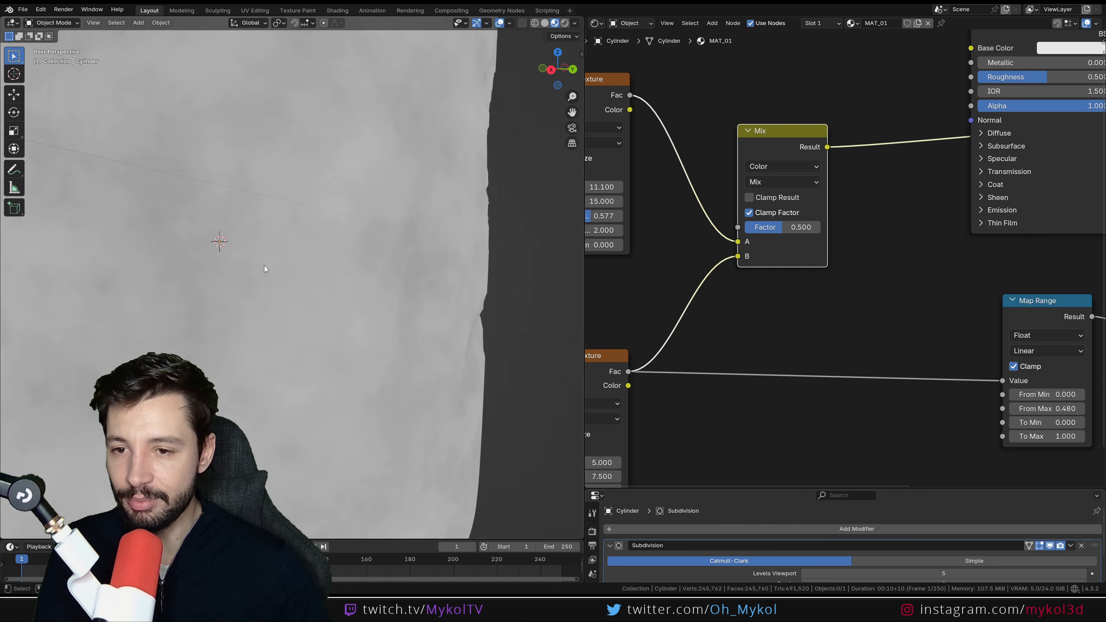
{"action": "scroll", "coordinate": [276, 234], "scroll_direction": "down", "scroll_amount": 1}
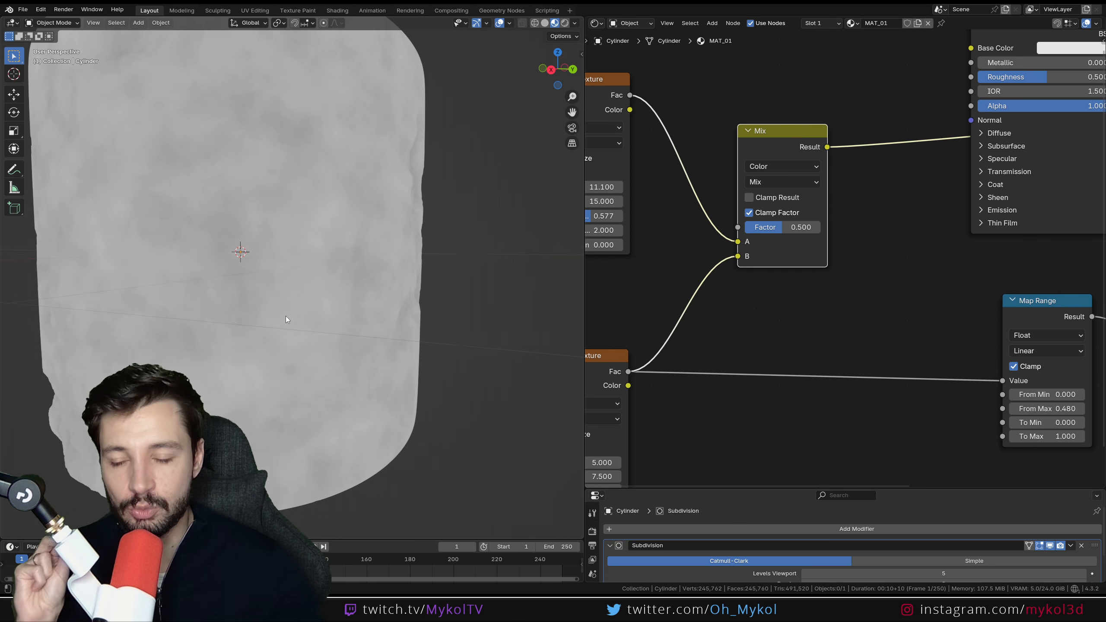
{"action": "scroll", "coordinate": [827, 238], "scroll_direction": "down", "scroll_amount": 2}
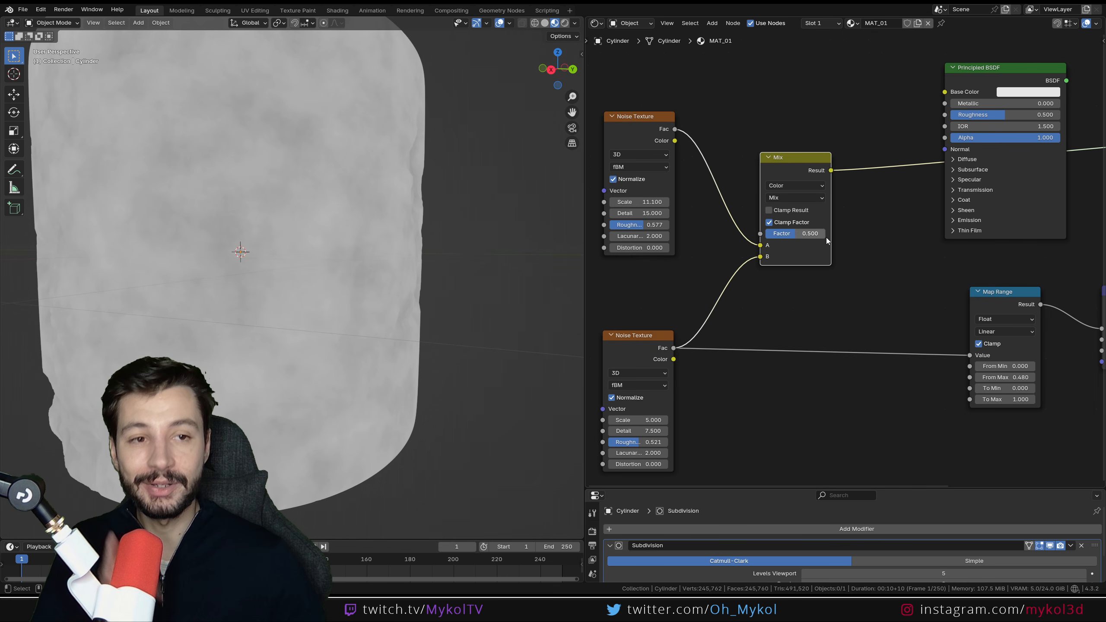
Connect the Principled BSDF back to the Material Output and move the Mix node away from it to free space.
{"action": "middle_click_drag", "start_coordinate": [826, 237], "coordinate": [604, 292]}
{"action": "left_click", "coordinate": [782, 122], "text": "ctrl+shift"}
{"action": "middle_click_drag", "start_coordinate": [628, 150], "coordinate": [815, 153]}
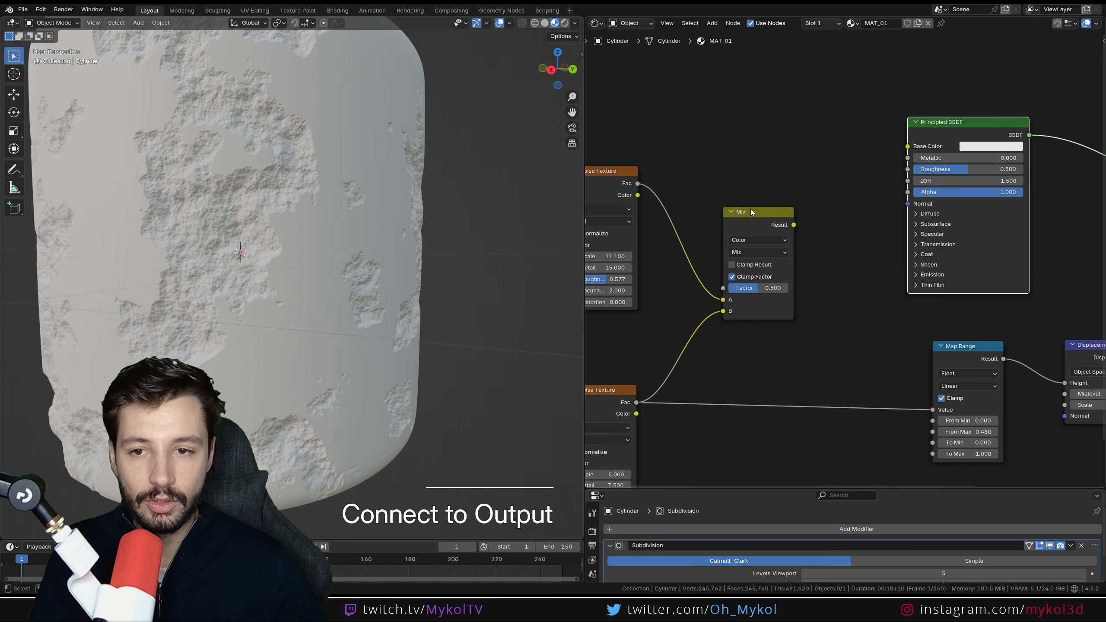
{"action": "left_click_drag", "start_coordinate": [751, 210], "coordinate": [738, 197]}
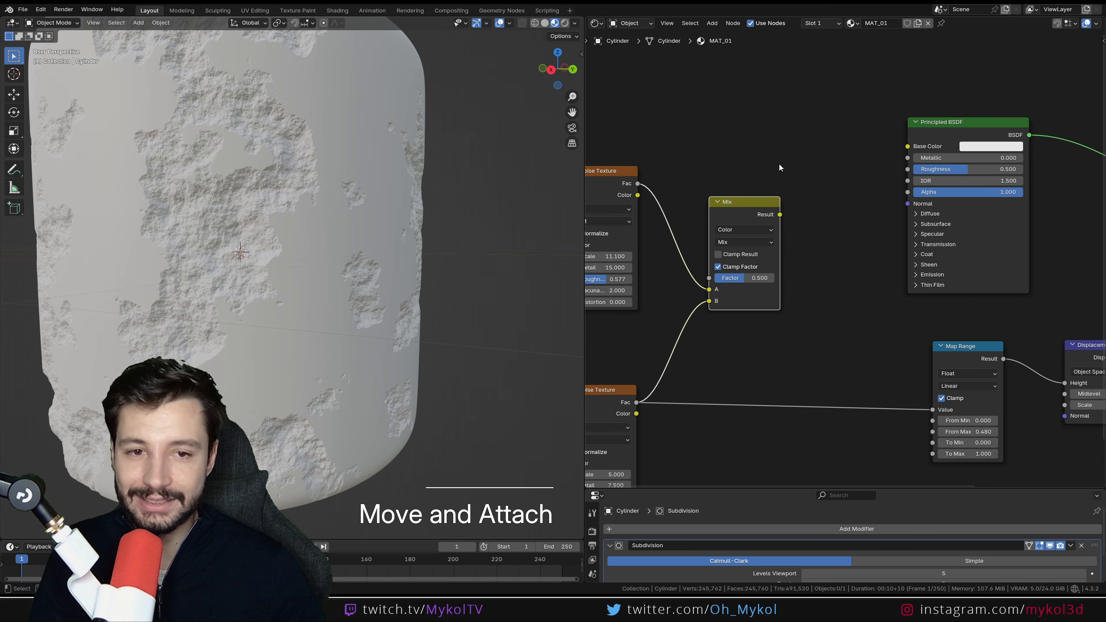
Add a Bump node after the Mix node, linking Result to its Height and its Normal to the Principled BSDF's Normal.
{"action": "key", "text": "shift+a"}
{"action": "left_click", "coordinate": [792, 142]}
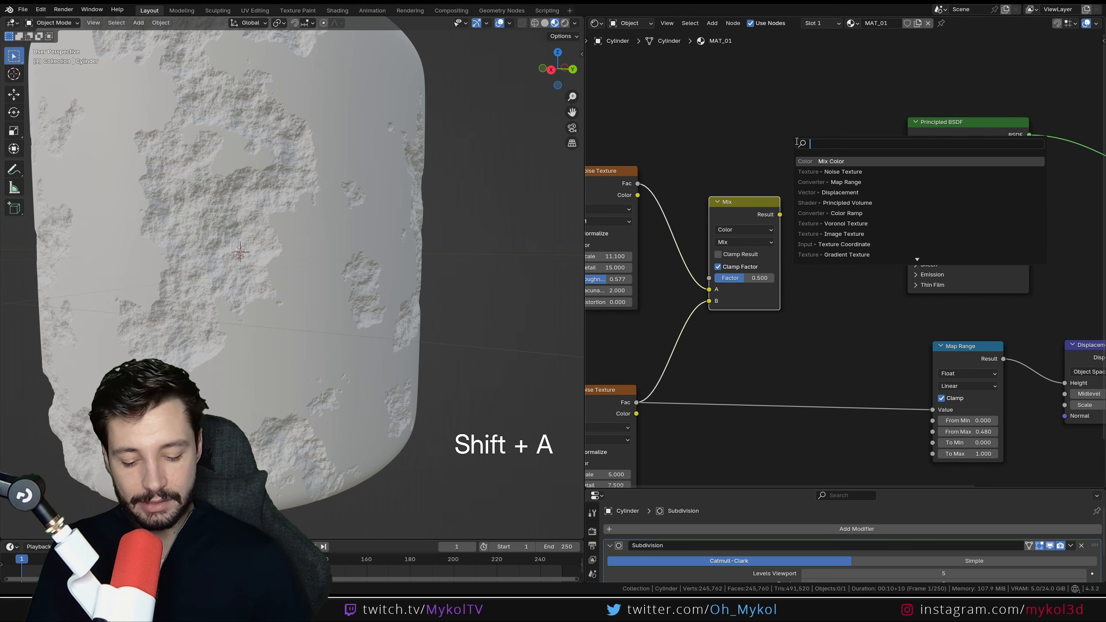
{"action": "type", "text": "bump"}
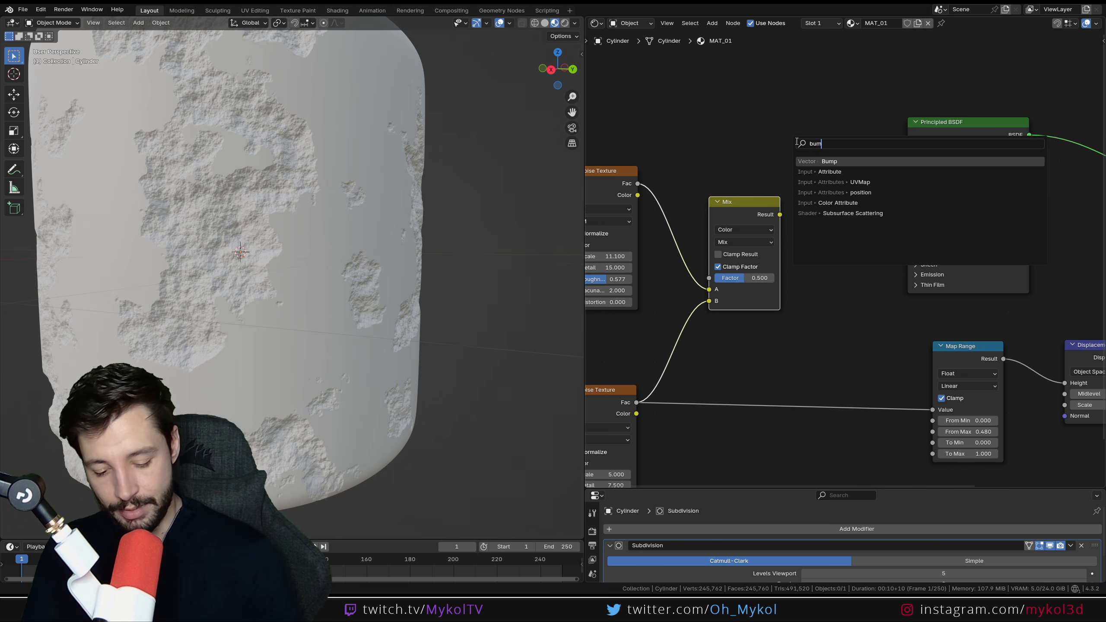
{"action": "key", "text": "Return"}
{"action": "left_click", "coordinate": [810, 195]}
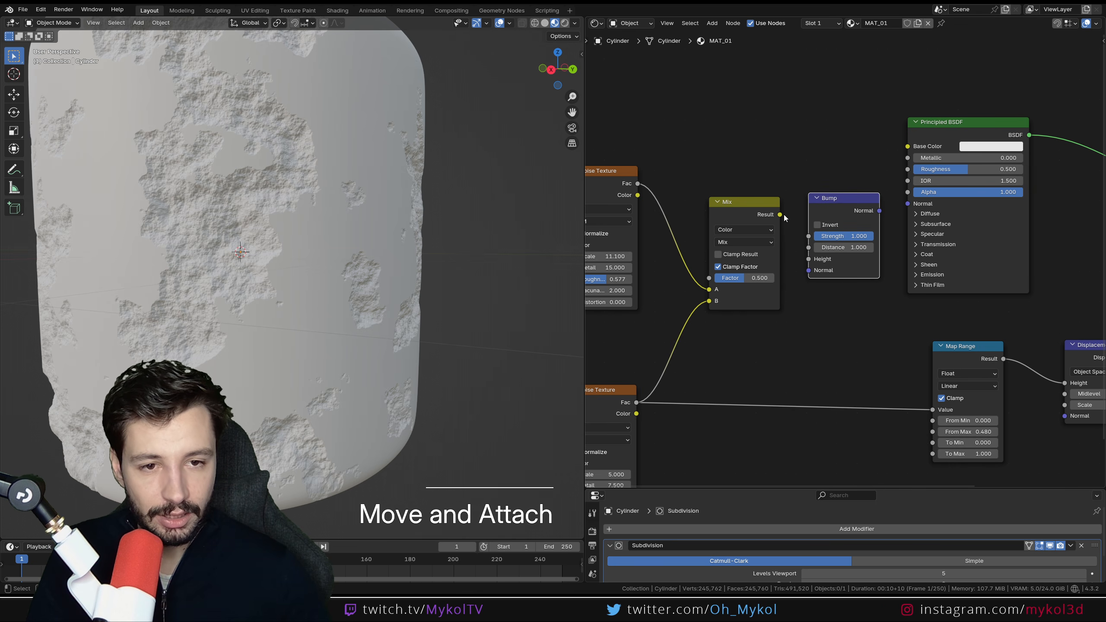
{"action": "left_click_drag", "start_coordinate": [781, 214], "coordinate": [907, 203]}
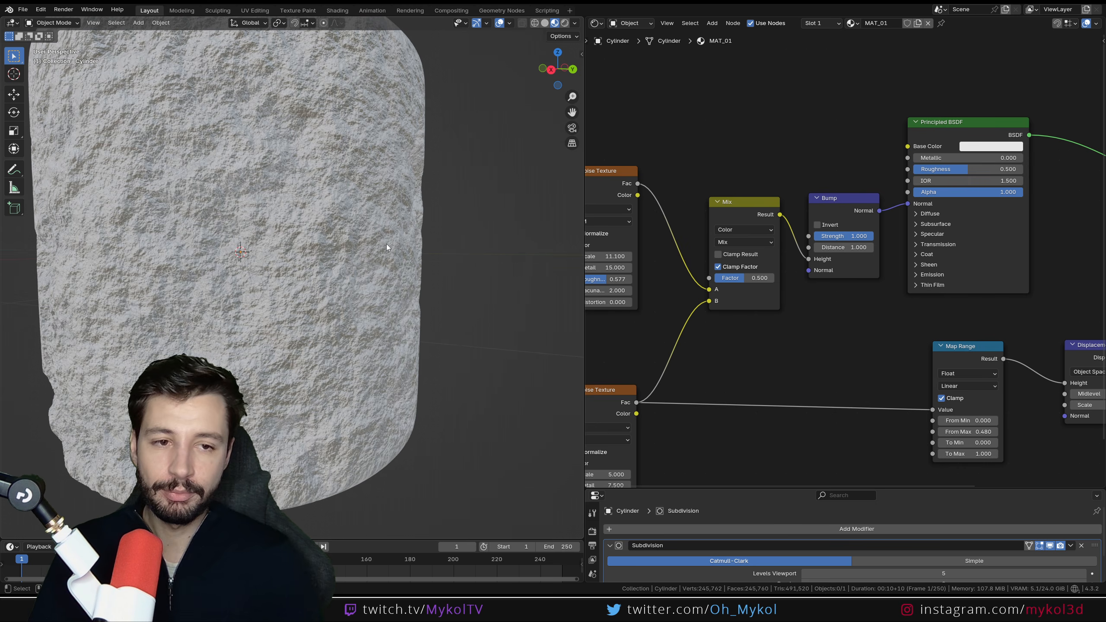
Reduce the Bump node's Strength to 0.1 and fine-tune it down to 0.061.
{"action": "double_click", "coordinate": [855, 237]}
{"action": "type", "text": "0"}
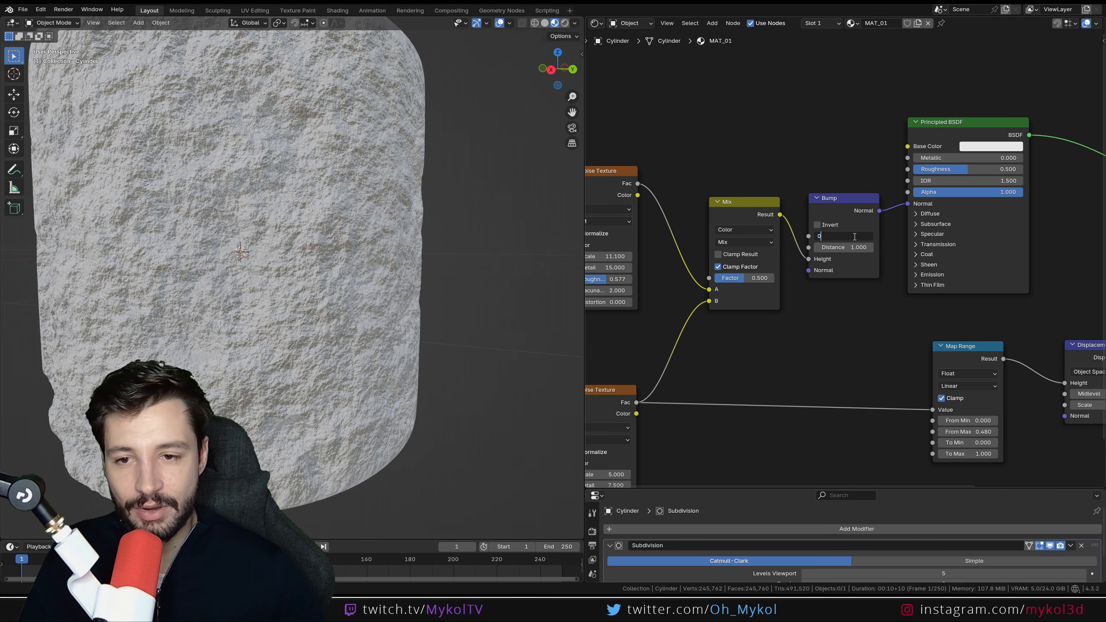
{"action": "type", "text": ".1"}
{"action": "key", "text": "Return"}
{"action": "middle_click_drag", "start_coordinate": [374, 309], "coordinate": [340, 220]}
{"action": "scroll", "coordinate": [316, 316], "scroll_direction": "up", "scroll_amount": 2}
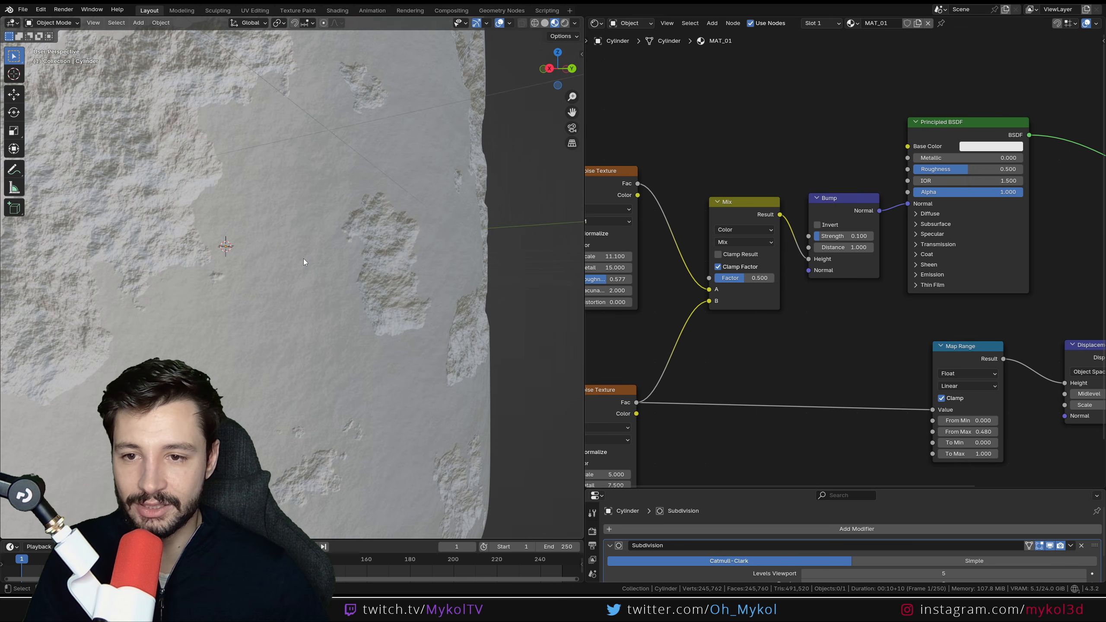
{"action": "left_click_drag", "start_coordinate": [845, 236], "coordinate": [840, 236], "text": "shift"}
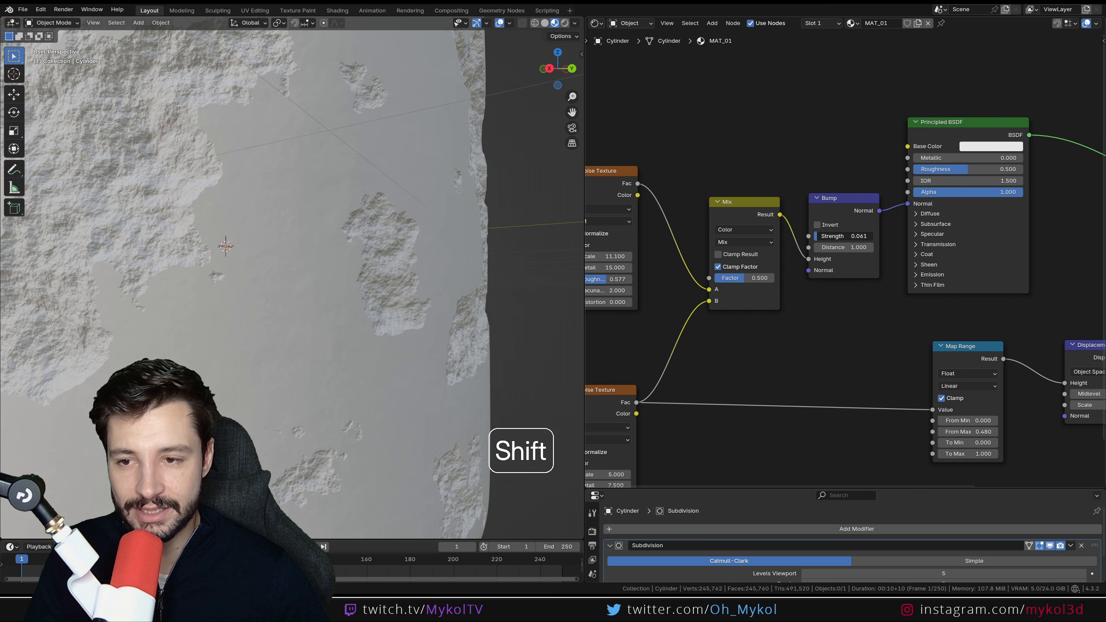
{"action": "scroll", "coordinate": [304, 336], "scroll_direction": "down", "scroll_amount": 4}
{"action": "middle_click_drag", "start_coordinate": [303, 336], "coordinate": [288, 333]}
{"action": "scroll", "coordinate": [288, 334], "scroll_direction": "up", "scroll_amount": 4}
Set the upper Noise Texture's Scale to 15, Detail to 10.3 and Roughness to 0.5.
{"action": "middle_click_drag", "start_coordinate": [597, 286], "coordinate": [746, 269]}
{"action": "scroll", "coordinate": [745, 269], "scroll_direction": "up", "scroll_amount": 2}
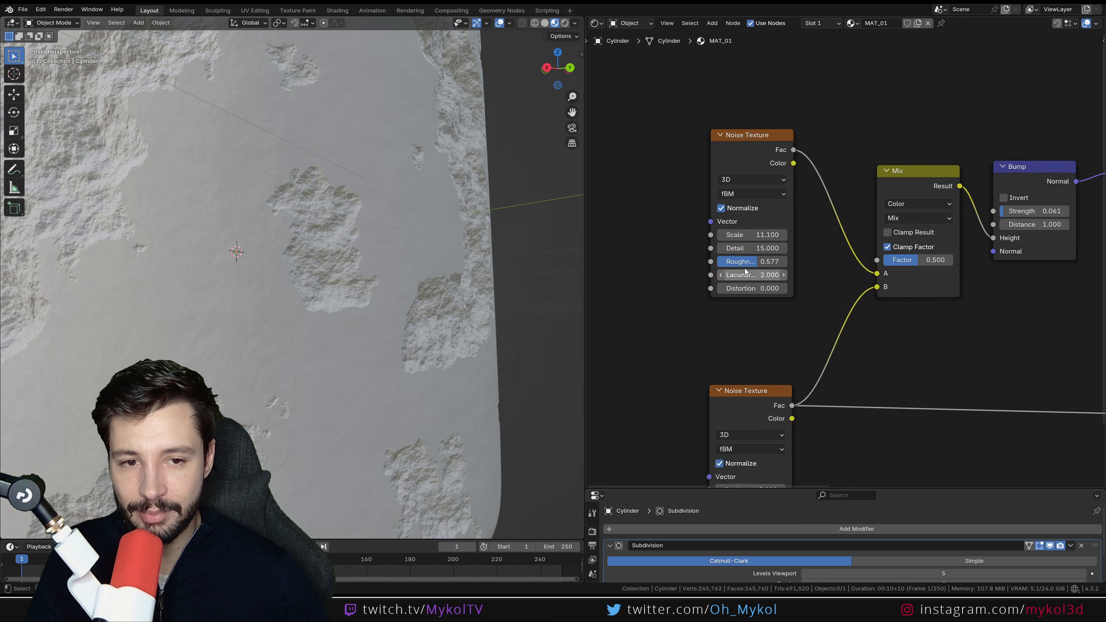
{"action": "scroll", "coordinate": [746, 271], "scroll_direction": "up", "scroll_amount": 3}
{"action": "left_click_drag", "start_coordinate": [767, 289], "coordinate": [740, 262]}
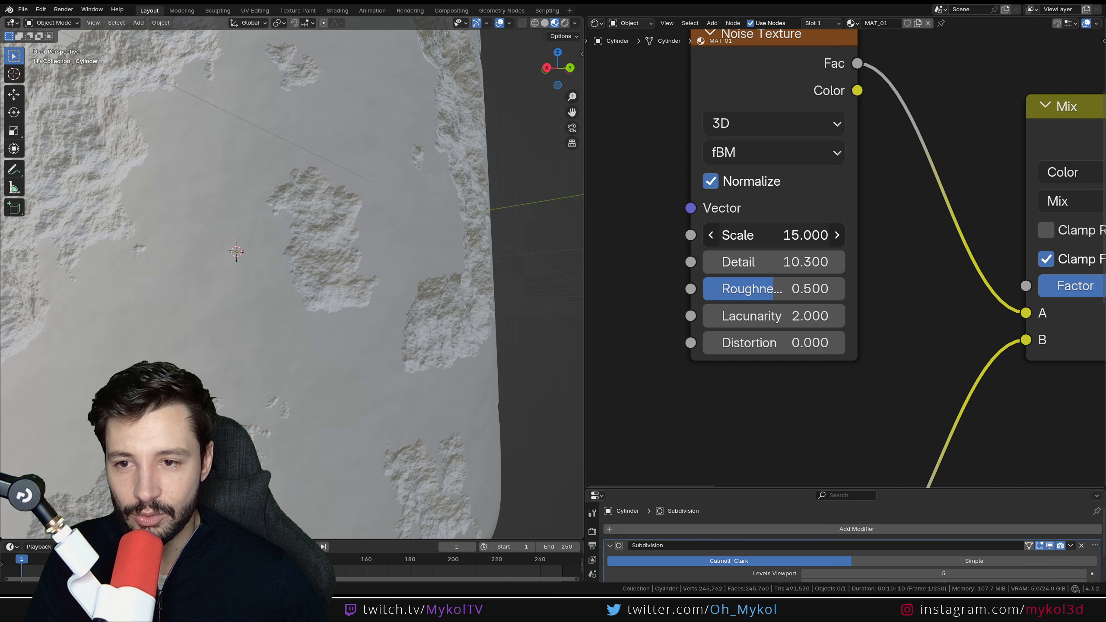
Lower the upper Noise Texture's Detail to 2.3.
{"action": "middle_click_drag", "start_coordinate": [522, 268], "coordinate": [387, 268]}
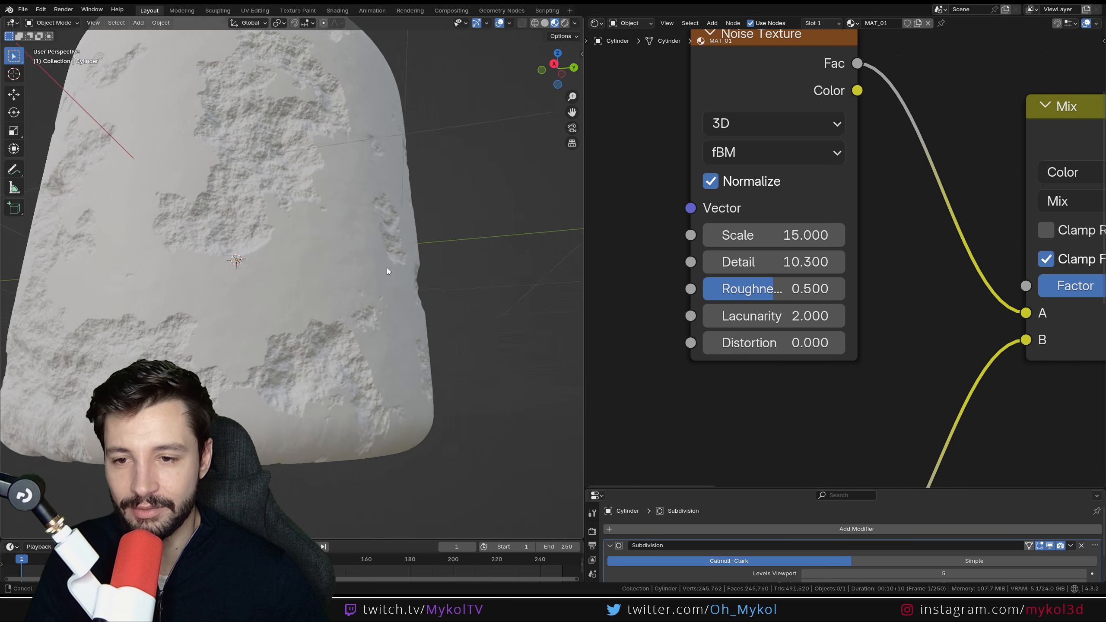
{"action": "right_click", "coordinate": [382, 265]}
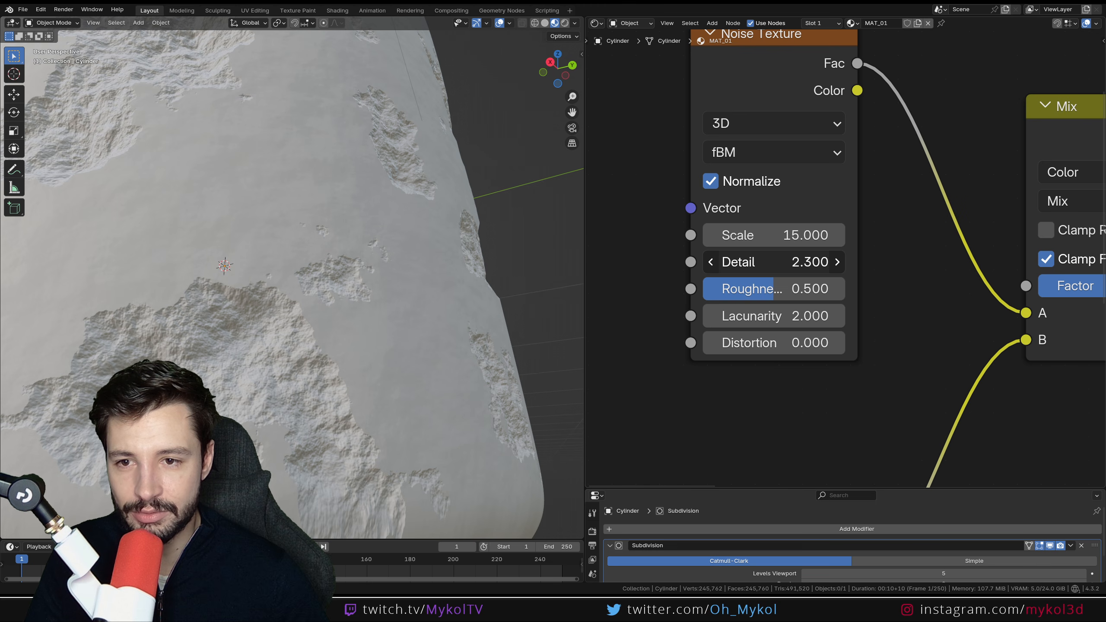
{"action": "left_click_drag", "start_coordinate": [775, 262], "coordinate": [806, 262]}
Examine the smooth plaster and the rough broken patches on the cylinder, both up close and from a distance.
{"action": "middle_click_drag", "start_coordinate": [411, 299], "coordinate": [319, 290]}
{"action": "scroll", "coordinate": [363, 346], "scroll_direction": "down", "scroll_amount": 3}
{"action": "scroll", "coordinate": [363, 341], "scroll_direction": "down", "scroll_amount": 2}
{"action": "scroll", "coordinate": [363, 341], "scroll_direction": "up", "scroll_amount": 5}
{"action": "scroll", "coordinate": [358, 335], "scroll_direction": "up", "scroll_amount": 3}
{"action": "scroll", "coordinate": [358, 336], "scroll_direction": "down", "scroll_amount": 3}
{"action": "scroll", "coordinate": [269, 210], "scroll_direction": "up", "scroll_amount": 4}
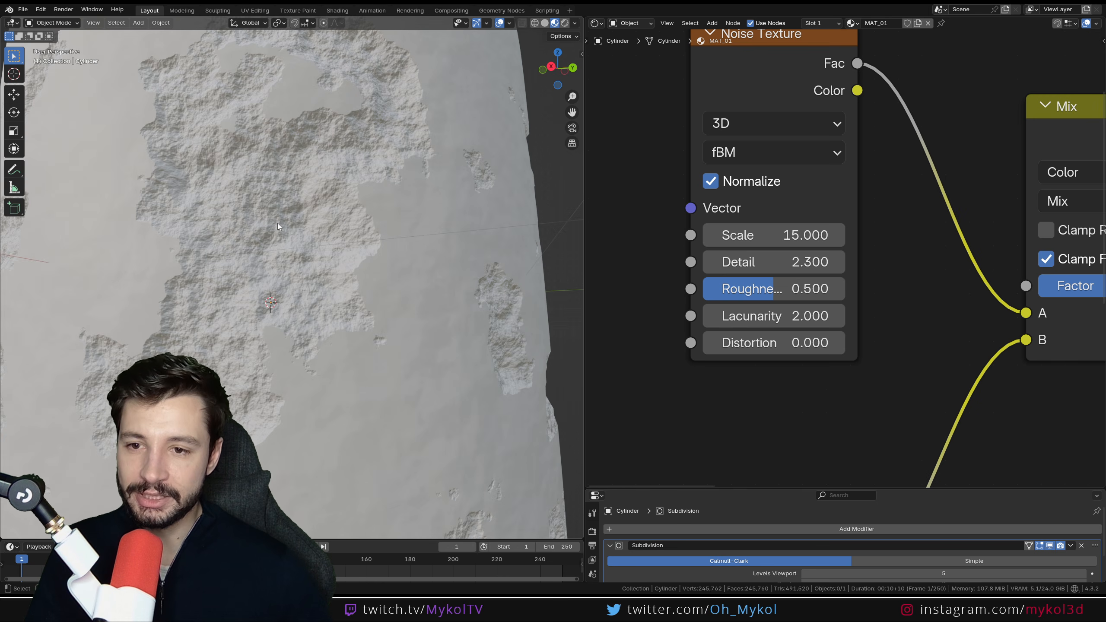
{"action": "scroll", "coordinate": [284, 267], "scroll_direction": "down", "scroll_amount": 5}
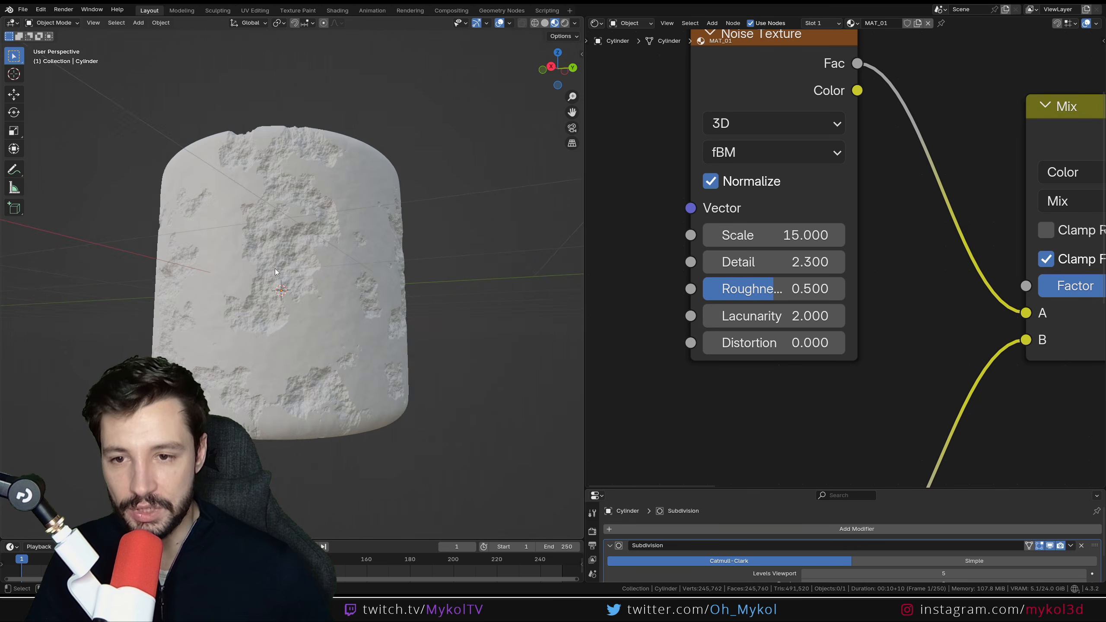
{"action": "mouse_move", "coordinate": [278, 269]}
{"action": "middle_mouse_down"}
{"action": "mouse_move", "coordinate": [288, 367]}
{"action": "mouse_move", "coordinate": [287, 268]}
{"action": "middle_mouse_up"}
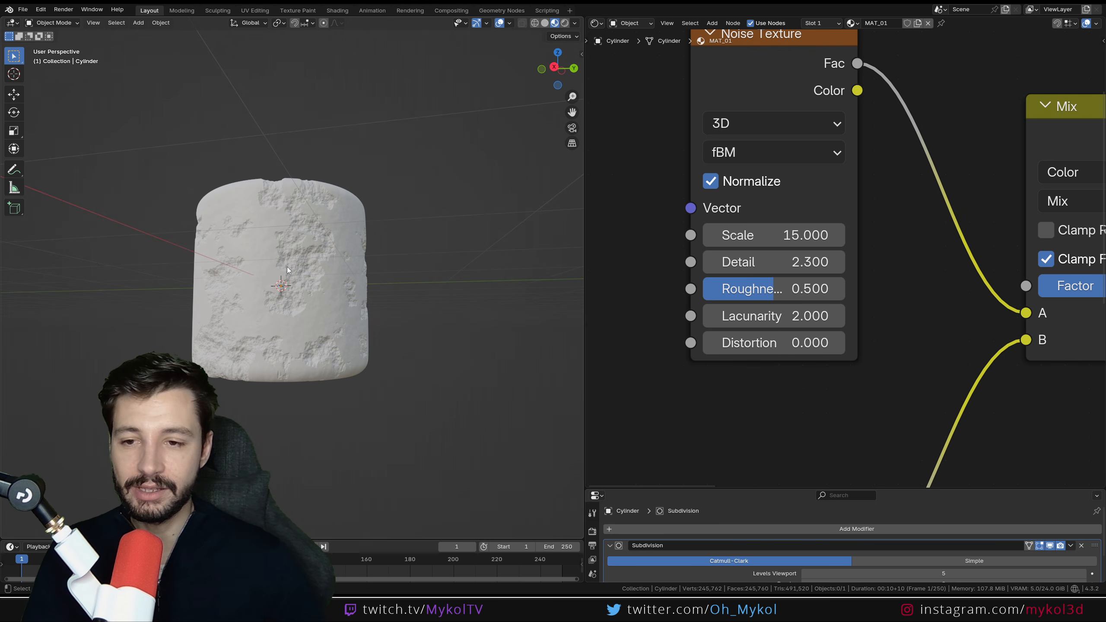
{"action": "scroll", "coordinate": [344, 198], "scroll_direction": "up", "scroll_amount": 3}
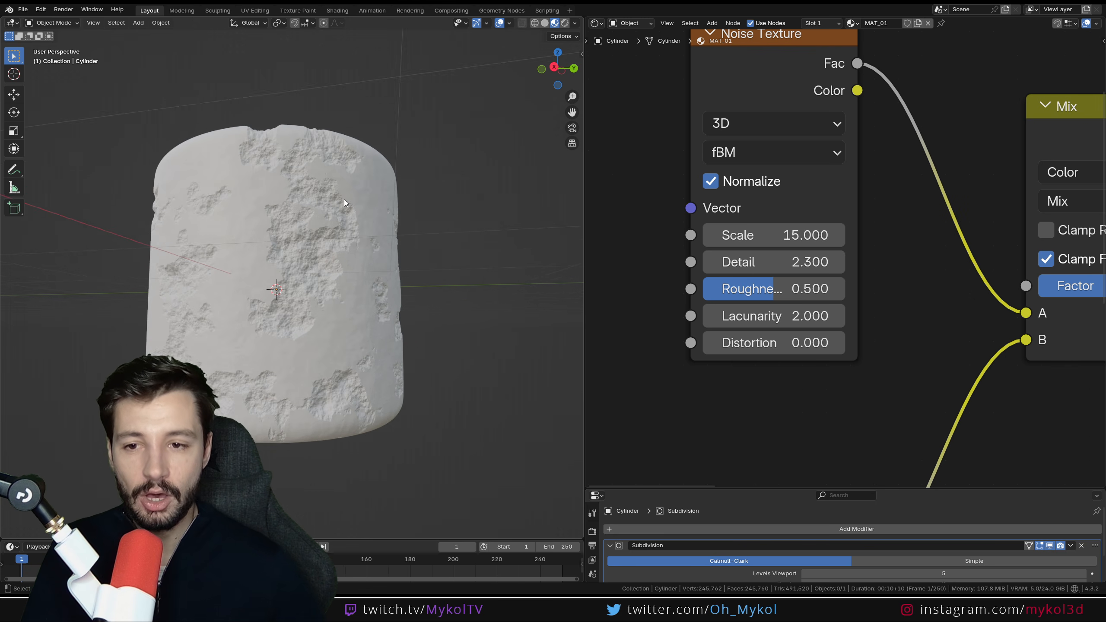
Spread the Principled BSDF, Bump and Mix nodes apart to make room for another node.
{"action": "scroll", "coordinate": [891, 260], "scroll_direction": "down", "scroll_amount": 12}
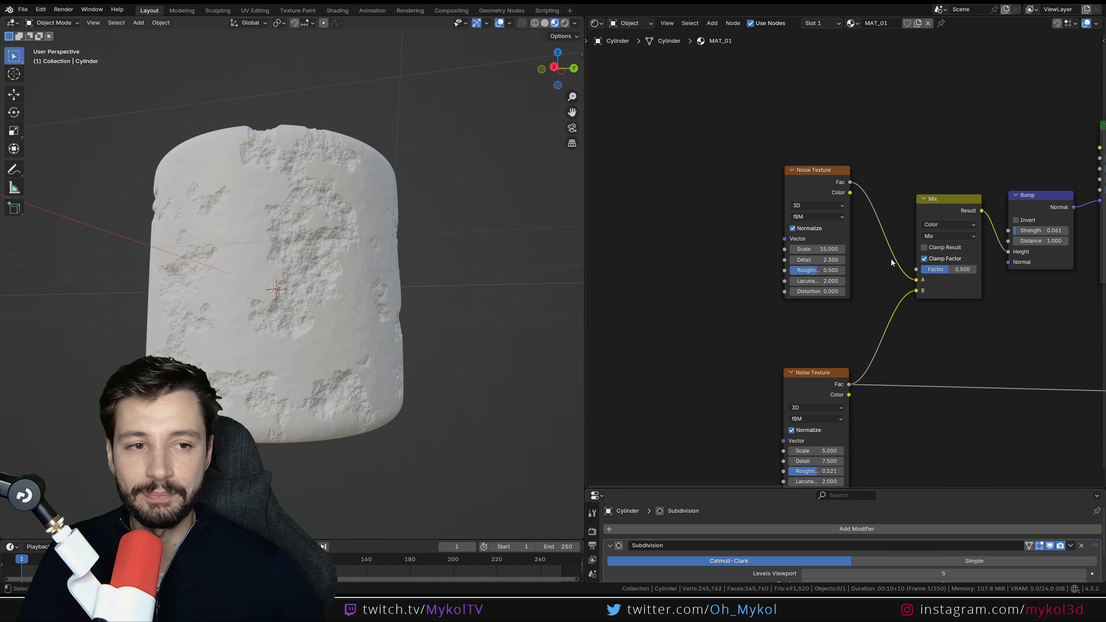
{"action": "middle_click_drag", "start_coordinate": [891, 259], "coordinate": [630, 314]}
{"action": "scroll", "coordinate": [928, 244], "scroll_direction": "up", "scroll_amount": 2}
{"action": "middle_click_drag", "start_coordinate": [971, 244], "coordinate": [878, 243]}
{"action": "left_click_drag", "start_coordinate": [815, 178], "coordinate": [912, 149]}
{"action": "middle_click_drag", "start_coordinate": [655, 212], "coordinate": [833, 247]}
{"action": "left_click_drag", "start_coordinate": [839, 293], "coordinate": [905, 281]}
{"action": "left_click_drag", "start_coordinate": [737, 296], "coordinate": [732, 254]}
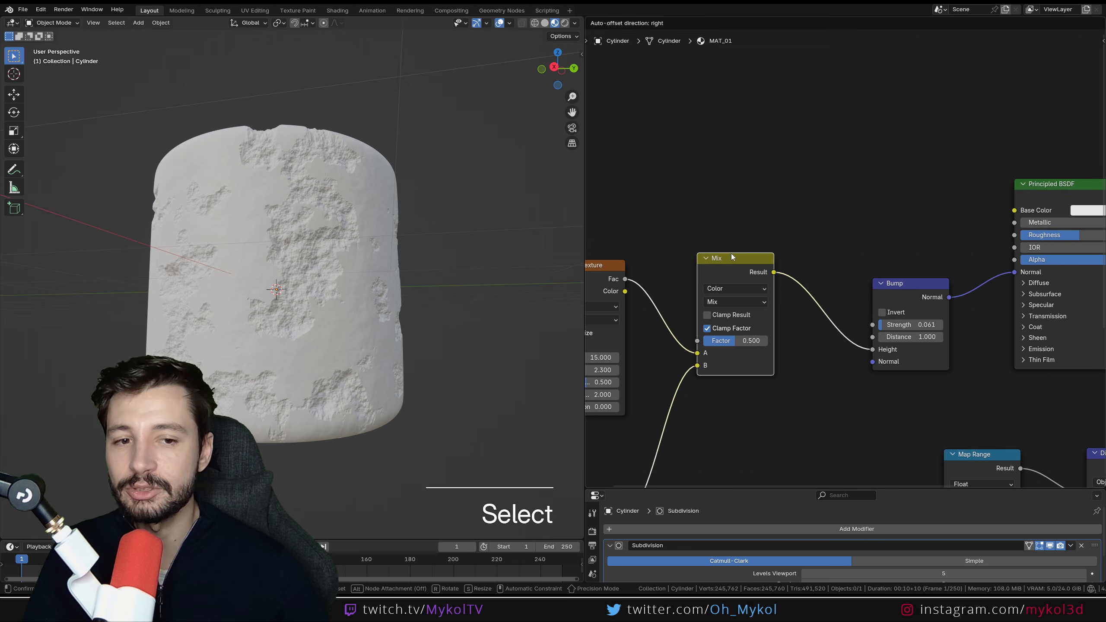
Add a Color Ramp node and place it above the Bump node.
{"action": "key", "text": "shift+a"}
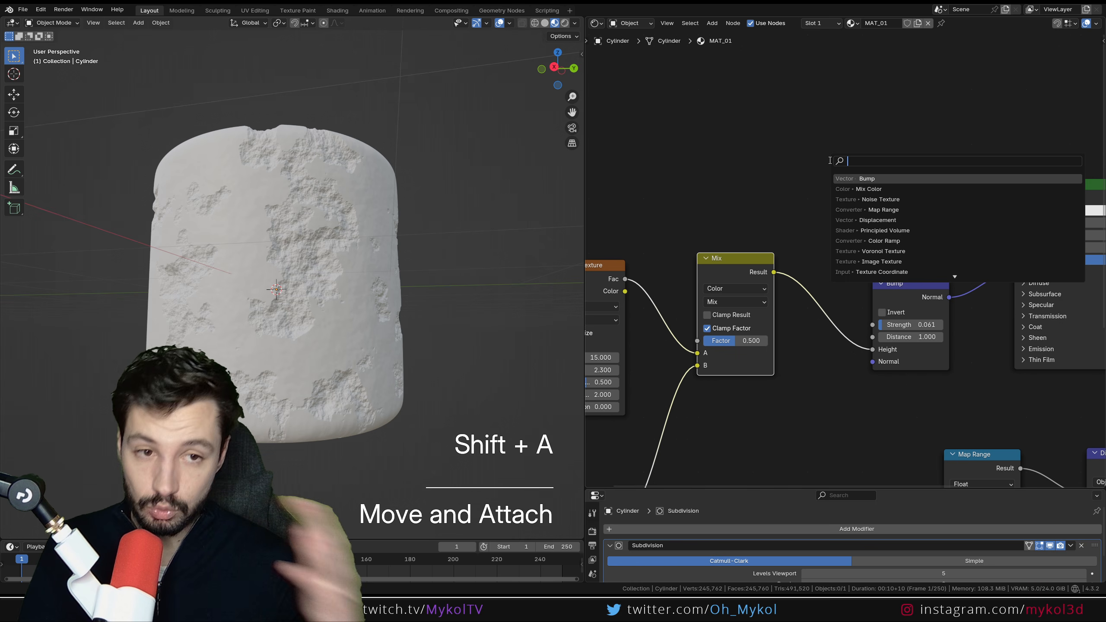
{"action": "type", "text": "color"}
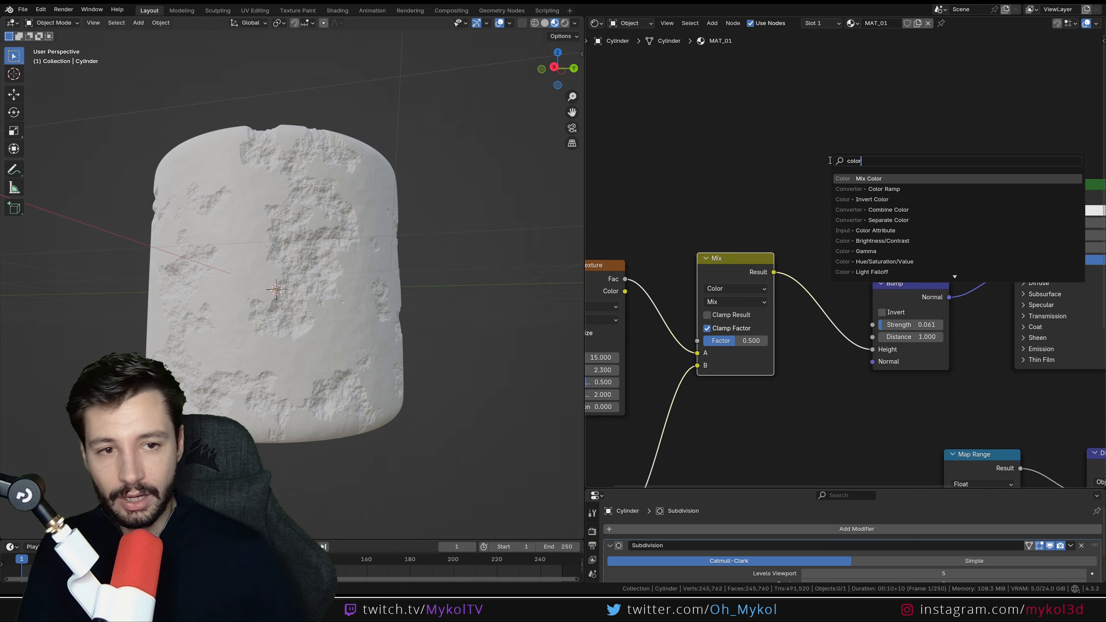
{"action": "key", "text": "Down"}
{"action": "key", "text": "Return"}
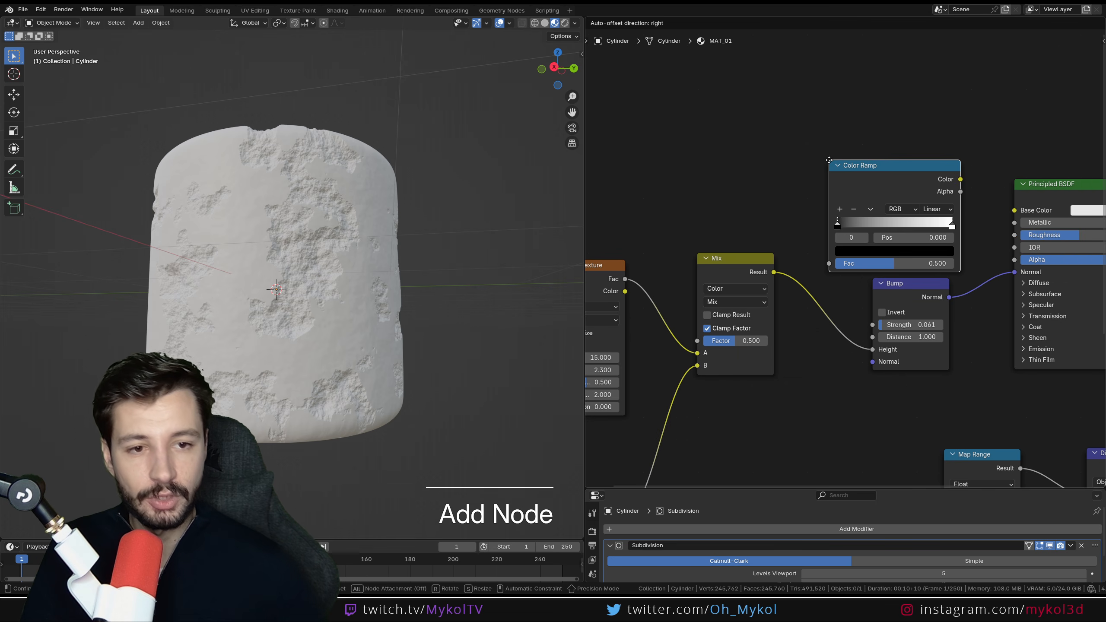
{"action": "left_click", "coordinate": [819, 121]}
Link the Mix Result to the Color Ramp's Fac and its Color to the Principled BSDF's Base Color, and inspect the surface.
{"action": "left_click_drag", "start_coordinate": [774, 272], "coordinate": [817, 222]}
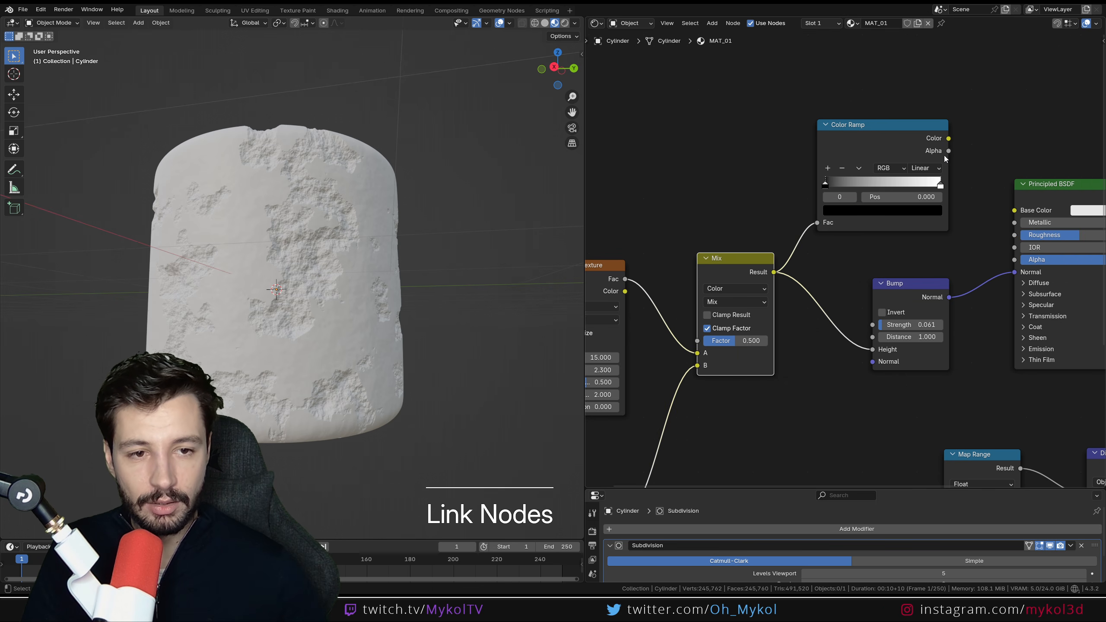
{"action": "left_click_drag", "start_coordinate": [943, 139], "coordinate": [1015, 210]}
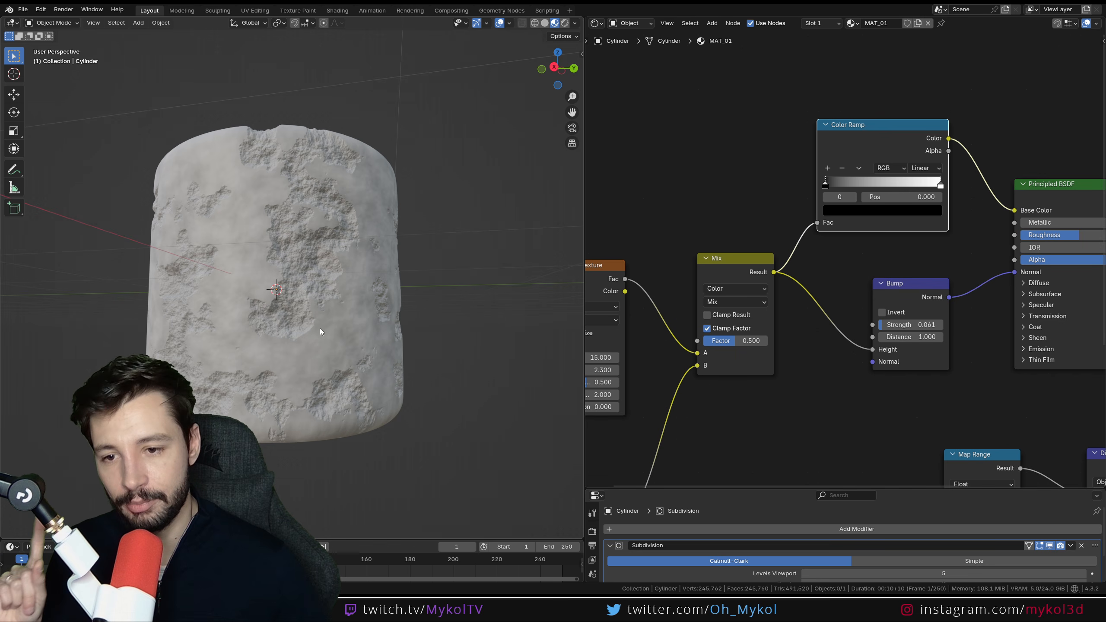
{"action": "scroll", "coordinate": [328, 312], "scroll_direction": "up", "scroll_amount": 6}
{"action": "scroll", "coordinate": [328, 311], "scroll_direction": "down", "scroll_amount": 5}
{"action": "scroll", "coordinate": [373, 298], "scroll_direction": "up", "scroll_amount": 5}
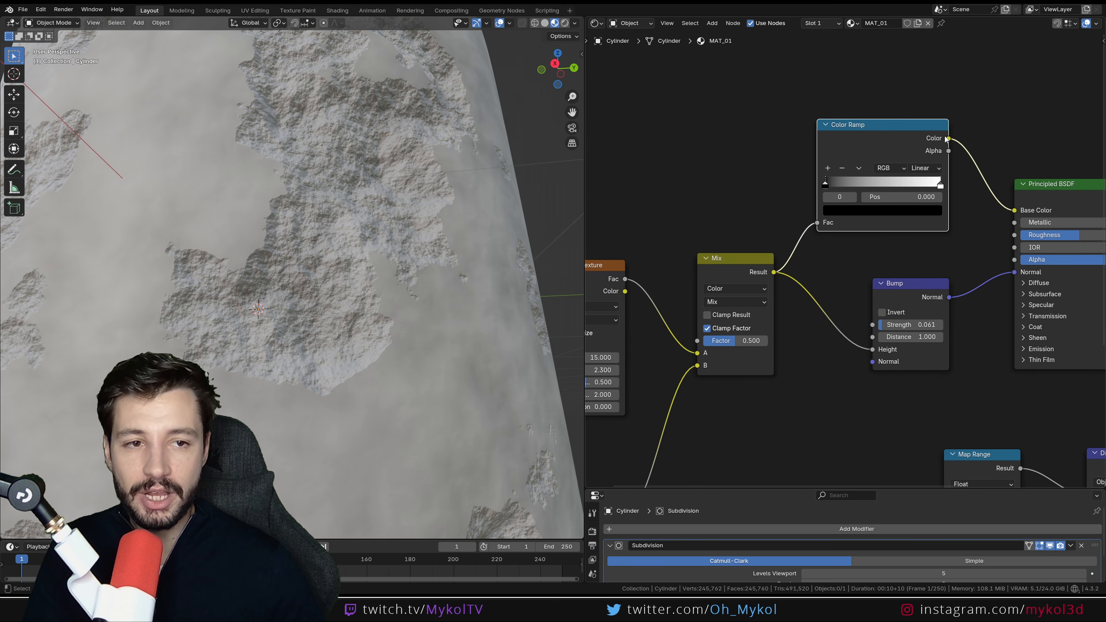
{"action": "scroll", "coordinate": [367, 327], "scroll_direction": "down", "scroll_amount": 5}
{"action": "scroll", "coordinate": [344, 352], "scroll_direction": "up", "scroll_amount": 6}
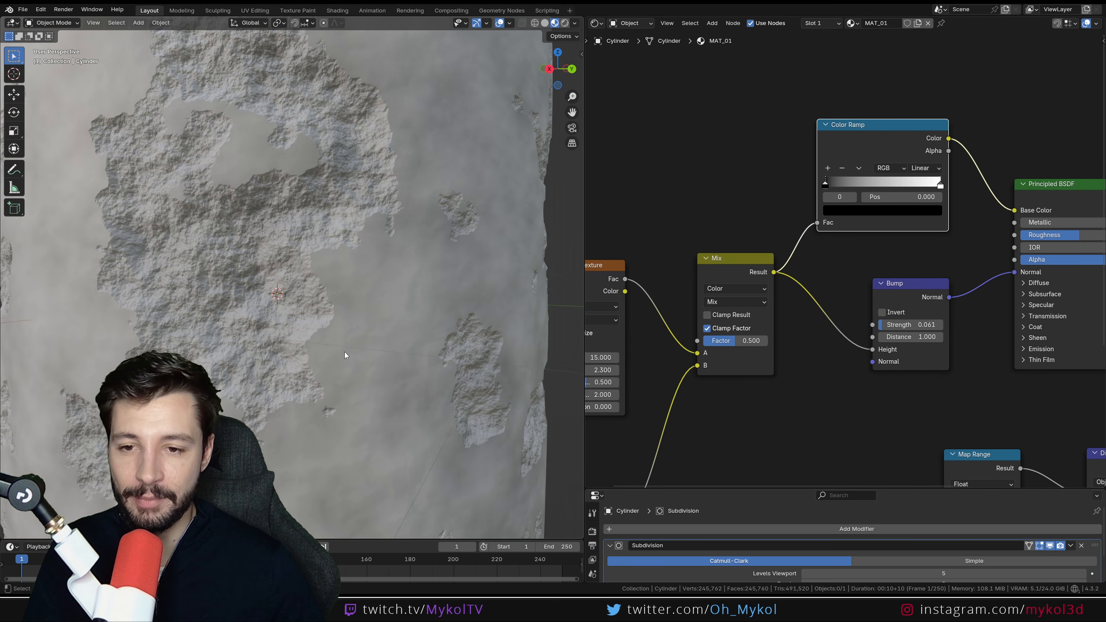
Lighten the black stop of the Color Ramp to a light grey and check the cylinder's colour.
{"action": "scroll", "coordinate": [867, 178], "scroll_direction": "up", "scroll_amount": 3}
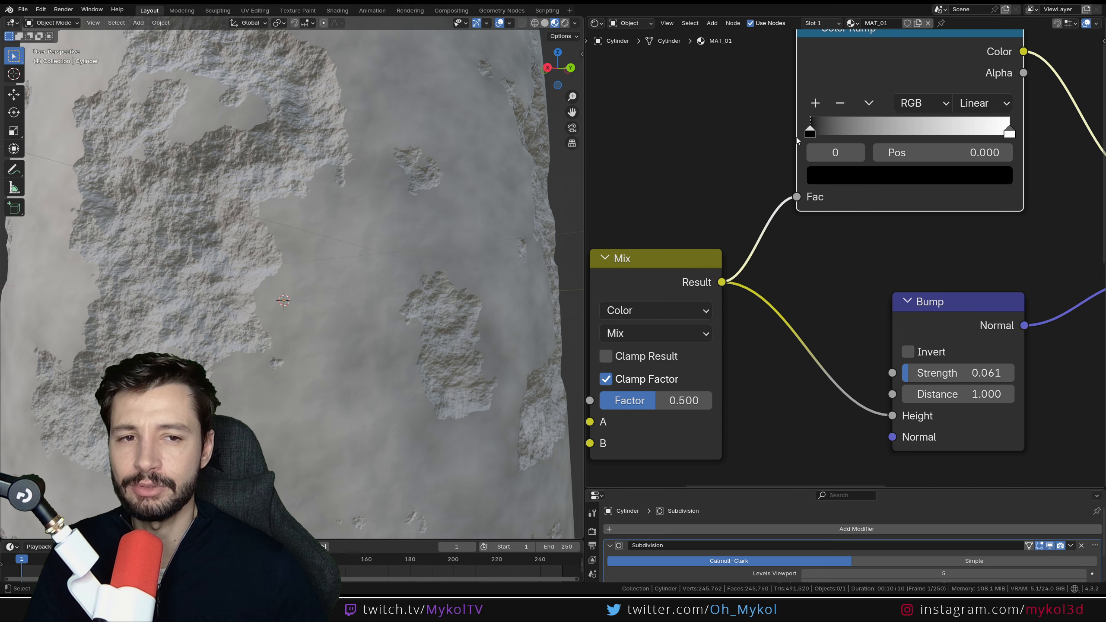
{"action": "left_click", "coordinate": [835, 184]}
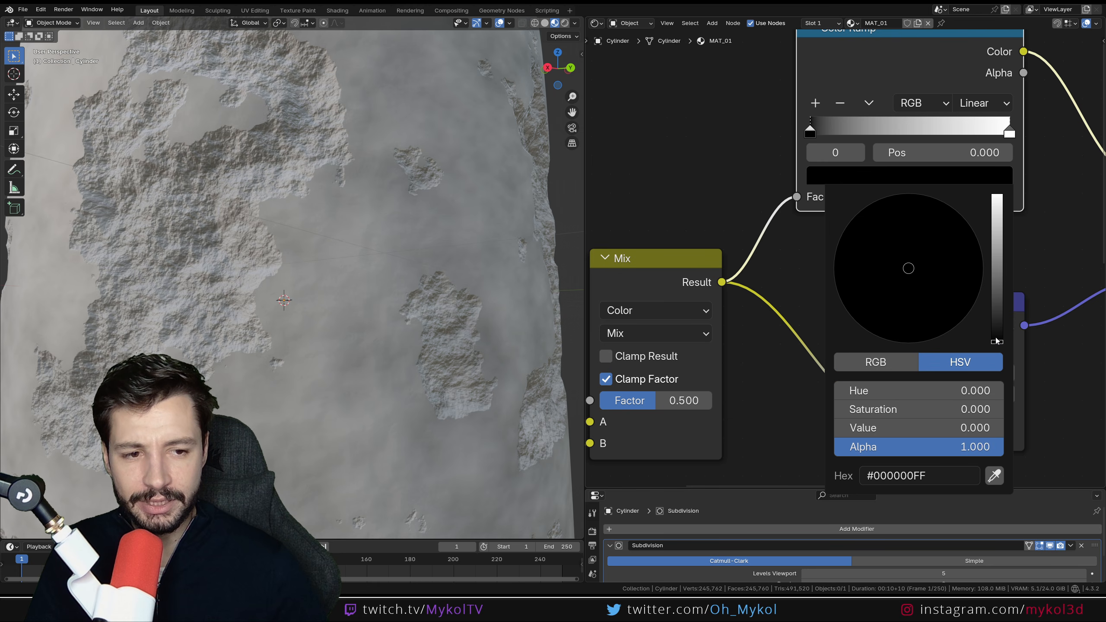
{"action": "left_click_drag", "start_coordinate": [997, 342], "coordinate": [998, 240]}
{"action": "middle_click_drag", "start_coordinate": [305, 305], "coordinate": [405, 344]}
{"action": "scroll", "coordinate": [789, 152], "scroll_direction": "up", "scroll_amount": 1}
{"action": "left_click_drag", "start_coordinate": [805, 110], "coordinate": [908, 116]}
{"action": "key", "text": "Escape"}
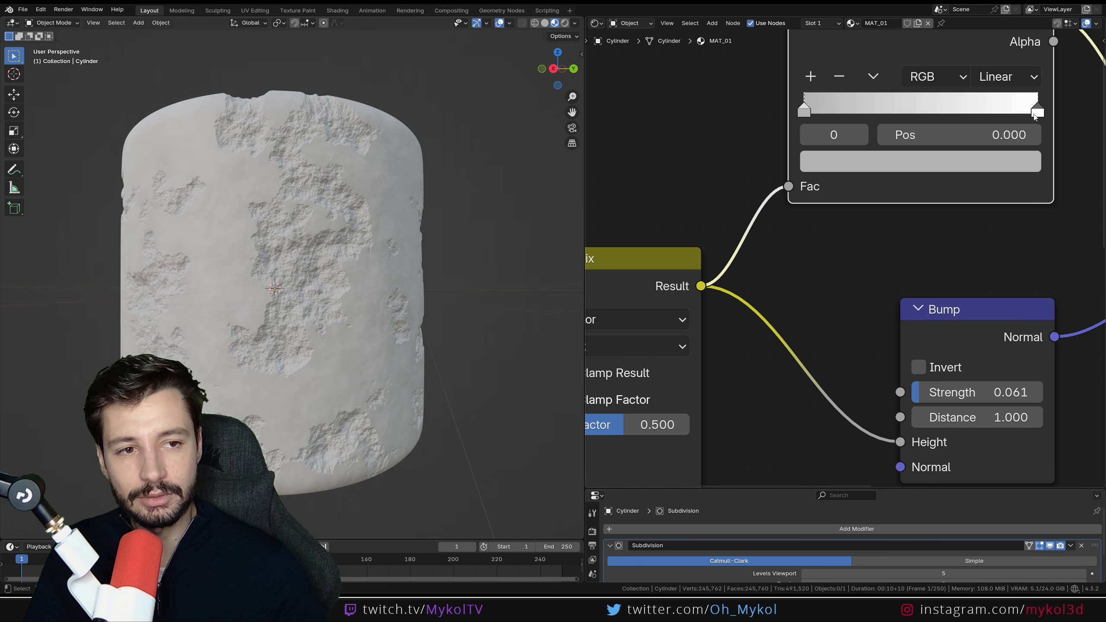
Move the Color Ramp's white stop to position 0.672 and check the plaster from another angle.
{"action": "mouse_move", "coordinate": [1037, 113]}
{"action": "left_mouse_down"}
{"action": "mouse_move", "coordinate": [885, 112]}
{"action": "mouse_move", "coordinate": [1083, 114]}
{"action": "mouse_move", "coordinate": [957, 113]}
{"action": "left_mouse_up"}
{"action": "scroll", "coordinate": [531, 297], "scroll_direction": "down", "scroll_amount": 1}
{"action": "middle_click_drag", "start_coordinate": [473, 304], "coordinate": [344, 279]}
{"action": "scroll", "coordinate": [377, 331], "scroll_direction": "down", "scroll_amount": 3}
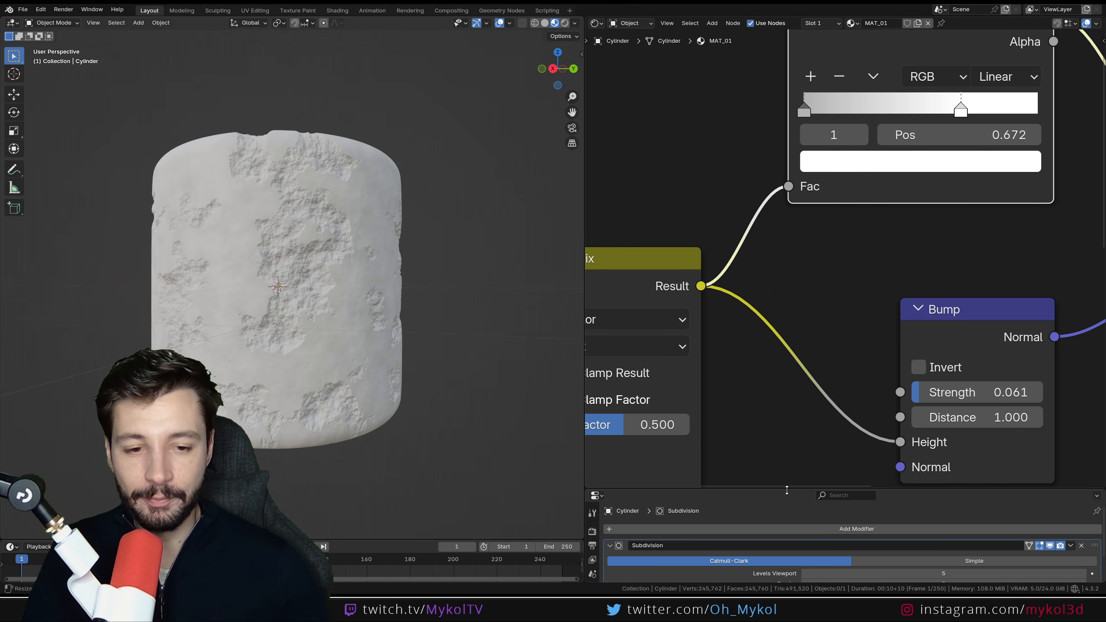
Enlarge the properties area and set the render engine to Cycles with GPU Compute as the device.
{"action": "left_click_drag", "start_coordinate": [787, 490], "coordinate": [787, 193]}
{"action": "left_click", "coordinate": [593, 236]}
{"action": "left_click", "coordinate": [851, 236]}
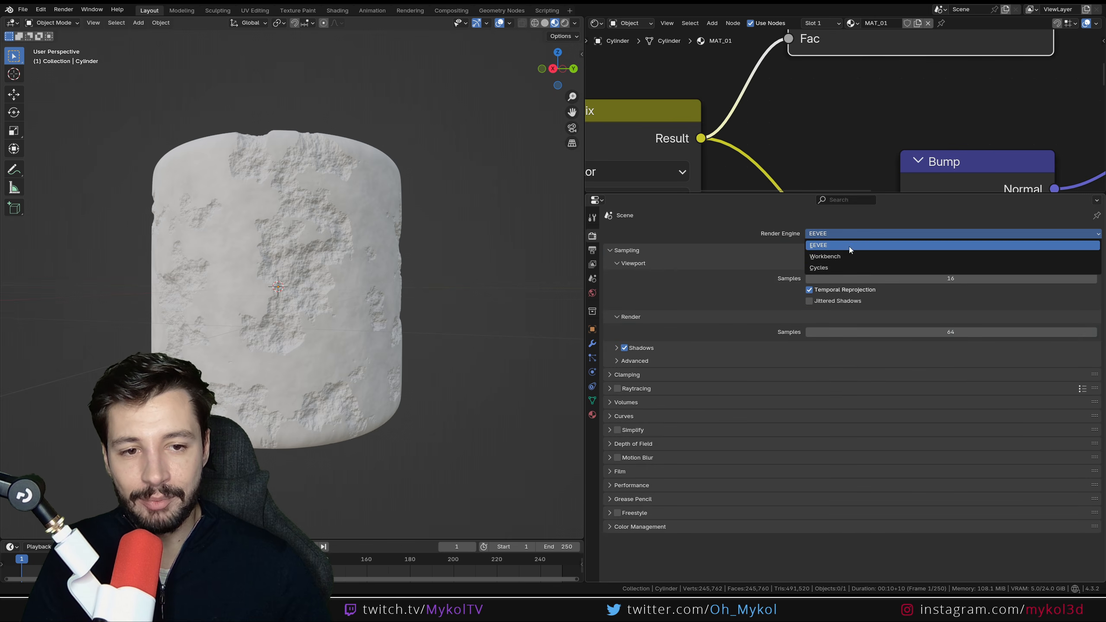
{"action": "left_click", "coordinate": [841, 267]}
{"action": "left_click", "coordinate": [847, 258]}
{"action": "left_click", "coordinate": [828, 281]}
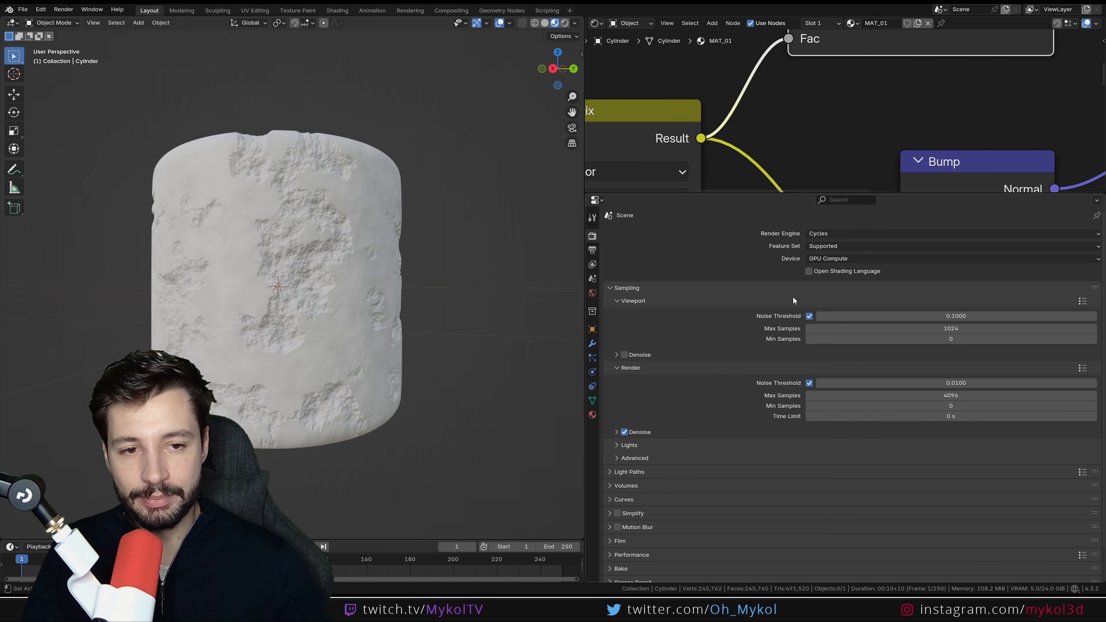
Make the film background transparent and display the viewport in rendered shading.
{"action": "scroll", "coordinate": [626, 491], "scroll_direction": "down", "scroll_amount": 2}
{"action": "left_click", "coordinate": [623, 507]}
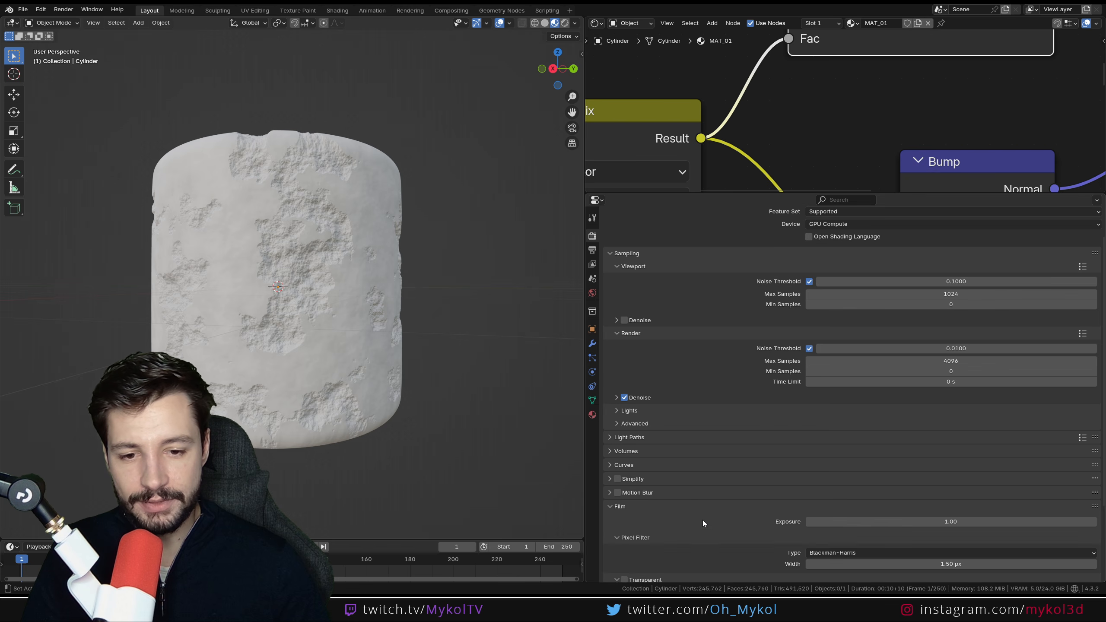
{"action": "scroll", "coordinate": [626, 487], "scroll_direction": "down", "scroll_amount": 5}
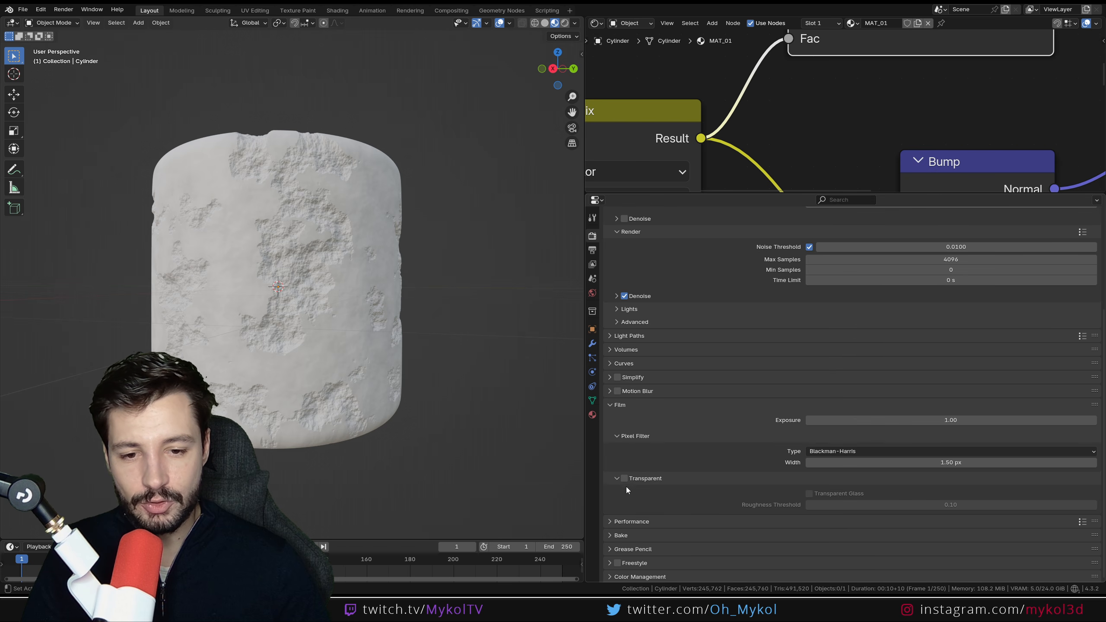
{"action": "left_click", "coordinate": [566, 22]}
{"action": "middle_click_drag", "start_coordinate": [209, 259], "coordinate": [287, 254]}
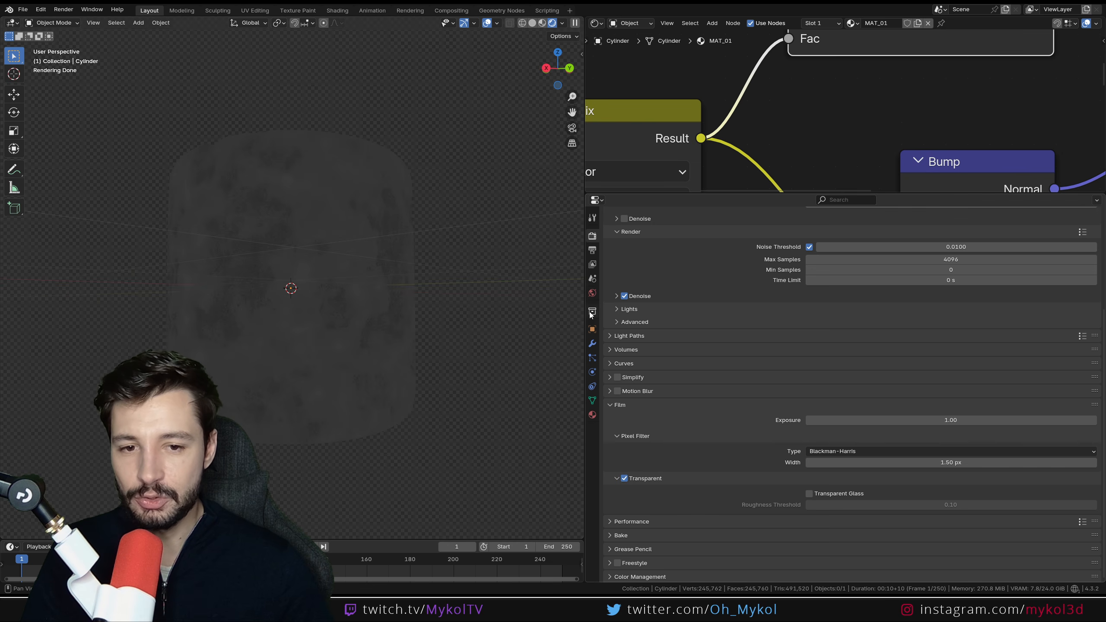
Set the world background colour to an Environment Texture and load forest.exr from the 02_HDRI folder.
{"action": "left_click", "coordinate": [593, 294]}
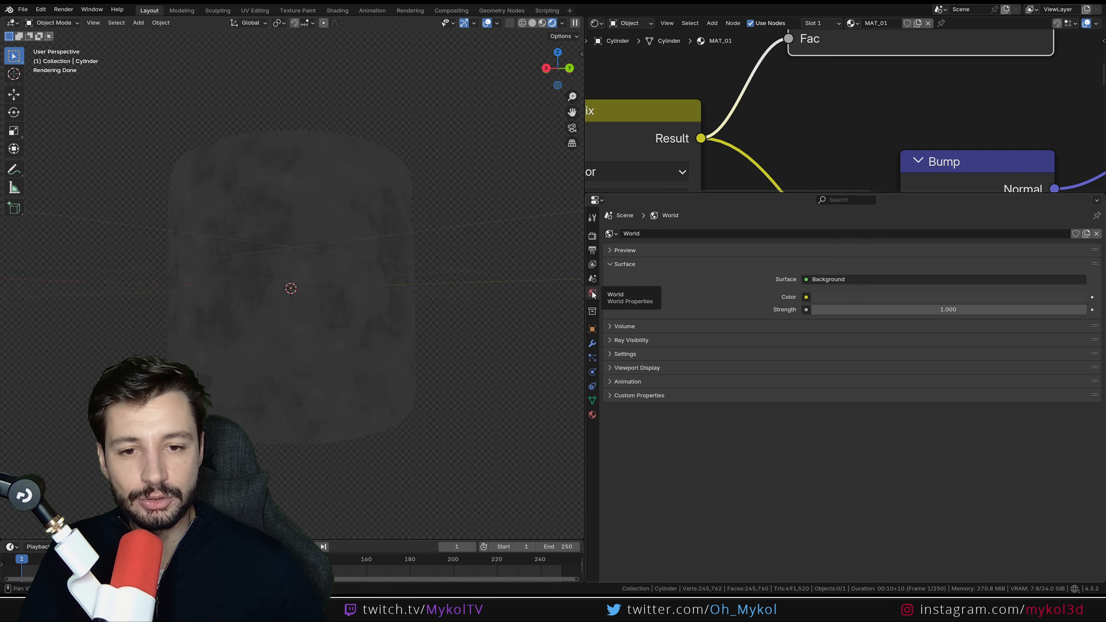
{"action": "left_click", "coordinate": [807, 297]}
{"action": "left_click", "coordinate": [583, 343]}
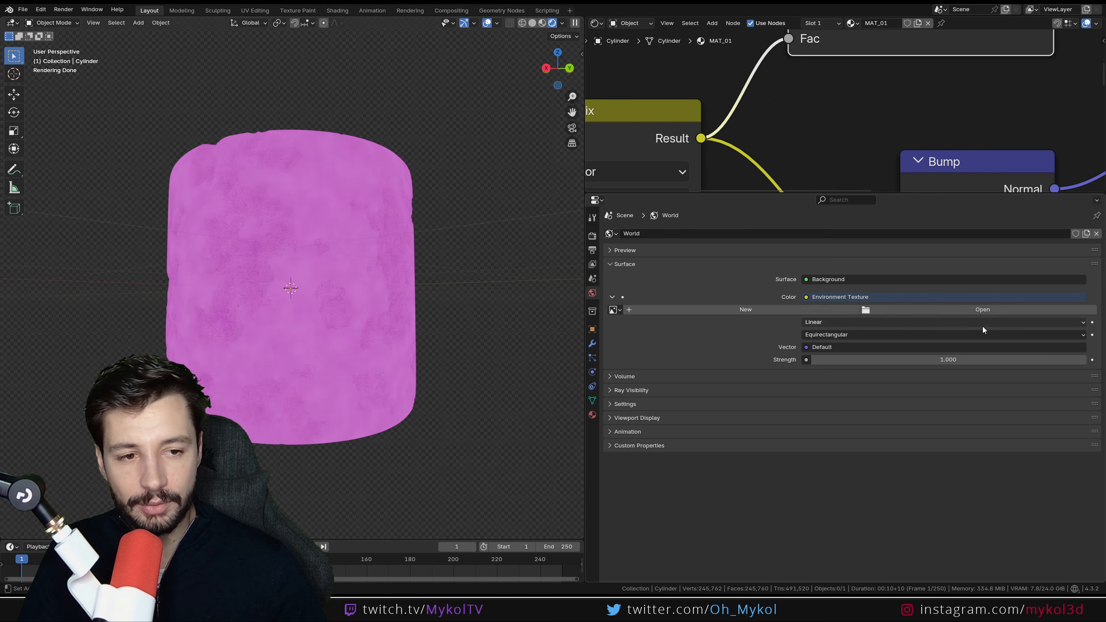
{"action": "left_click", "coordinate": [987, 311]}
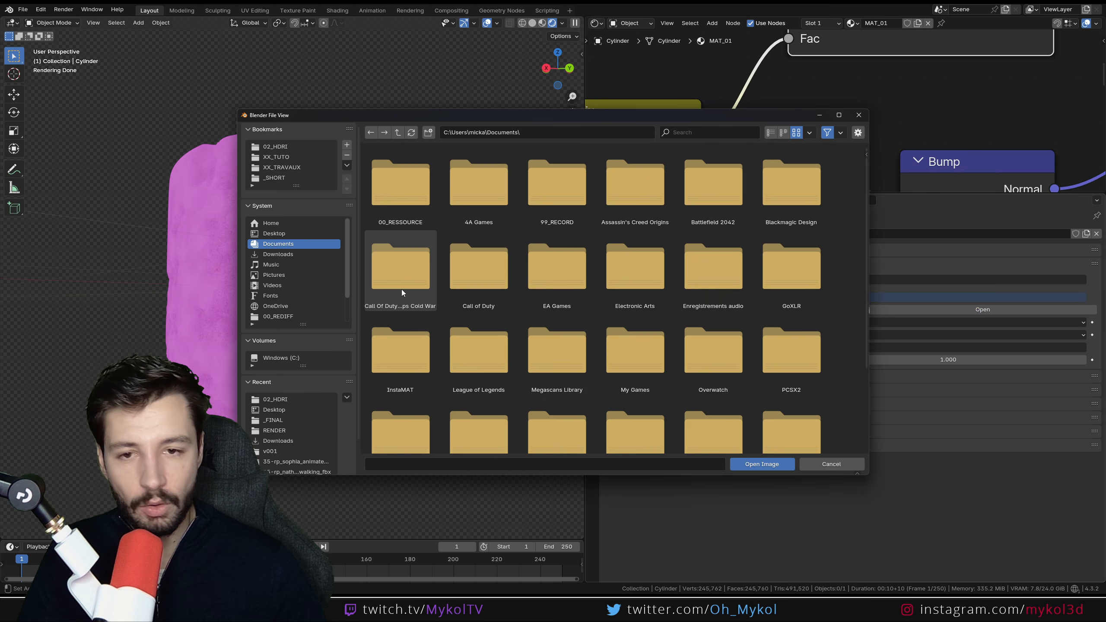
{"action": "left_click", "coordinate": [280, 146]}
{"action": "double_click", "coordinate": [569, 189]}
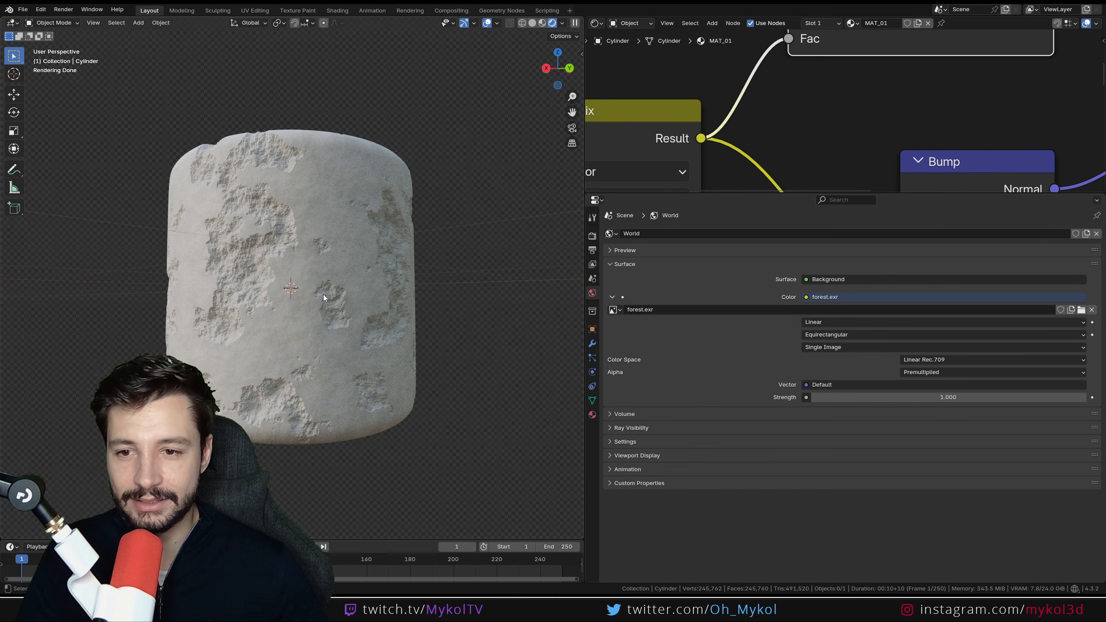
Compare material preview with rendered shading, and inspect the rendered cylinder from several sides with viewport gizmos and overlays hidden.
{"action": "left_click", "coordinate": [542, 25]}
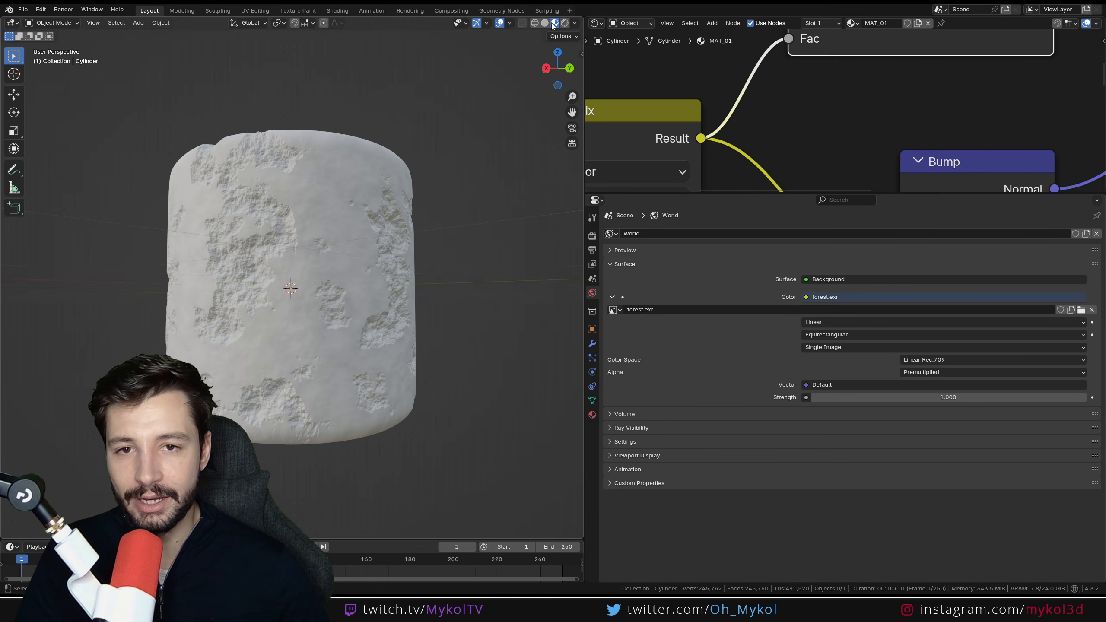
{"action": "left_click", "coordinate": [565, 23]}
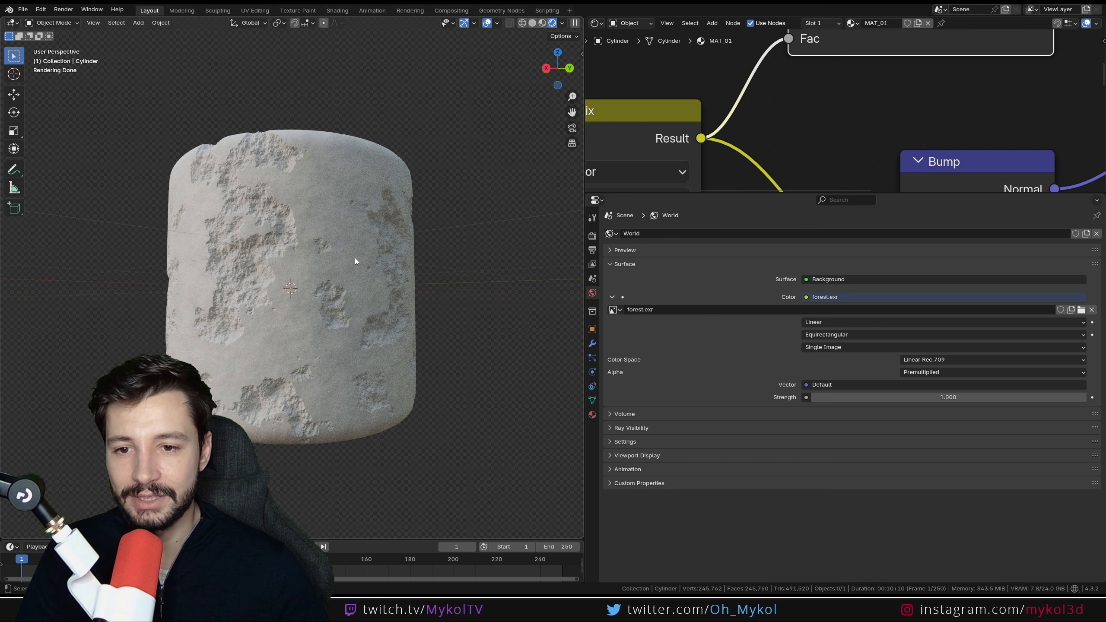
{"action": "left_click", "coordinate": [487, 22]}
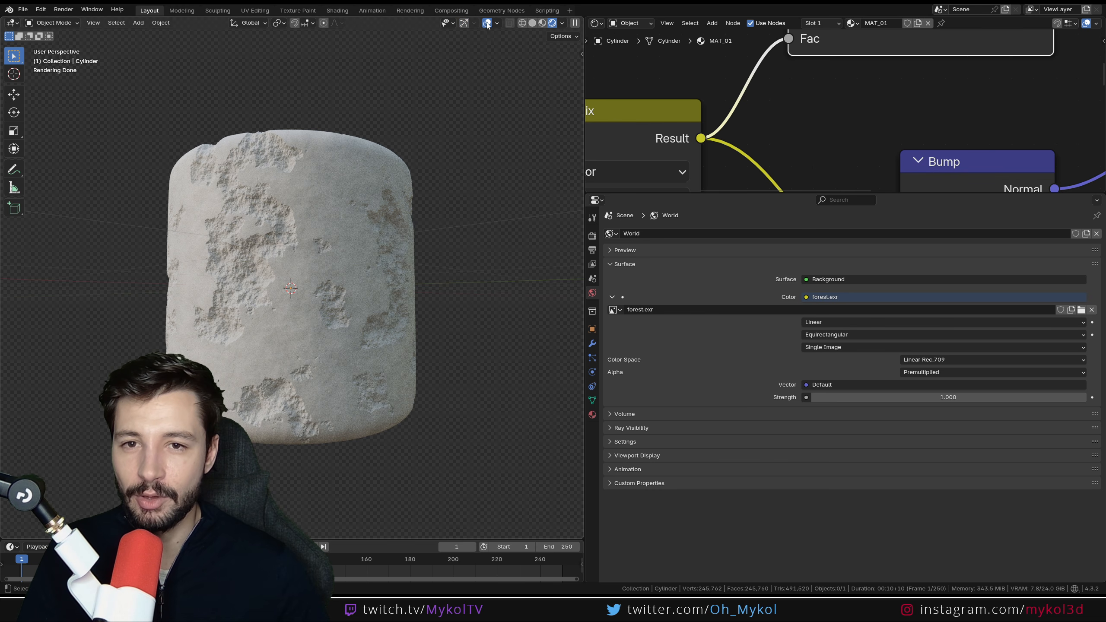
{"action": "scroll", "coordinate": [296, 298], "scroll_direction": "up", "scroll_amount": 1}
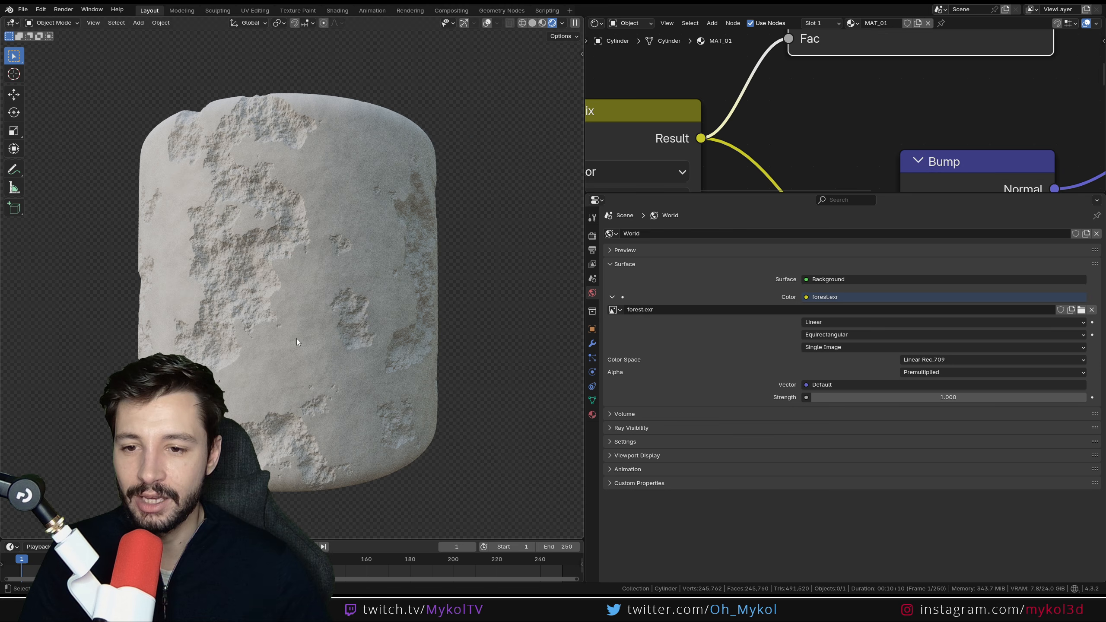
{"action": "middle_click_drag", "start_coordinate": [296, 340], "coordinate": [263, 335]}
{"action": "middle_click_drag", "start_coordinate": [346, 355], "coordinate": [395, 347]}
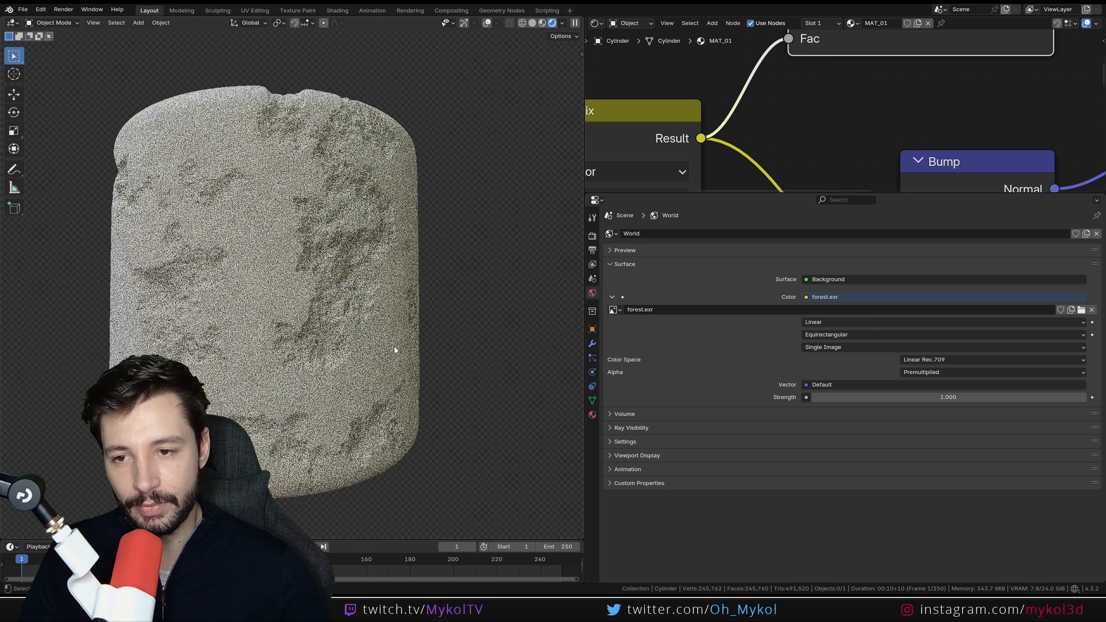
{"action": "middle_click_drag", "start_coordinate": [314, 351], "coordinate": [294, 358]}
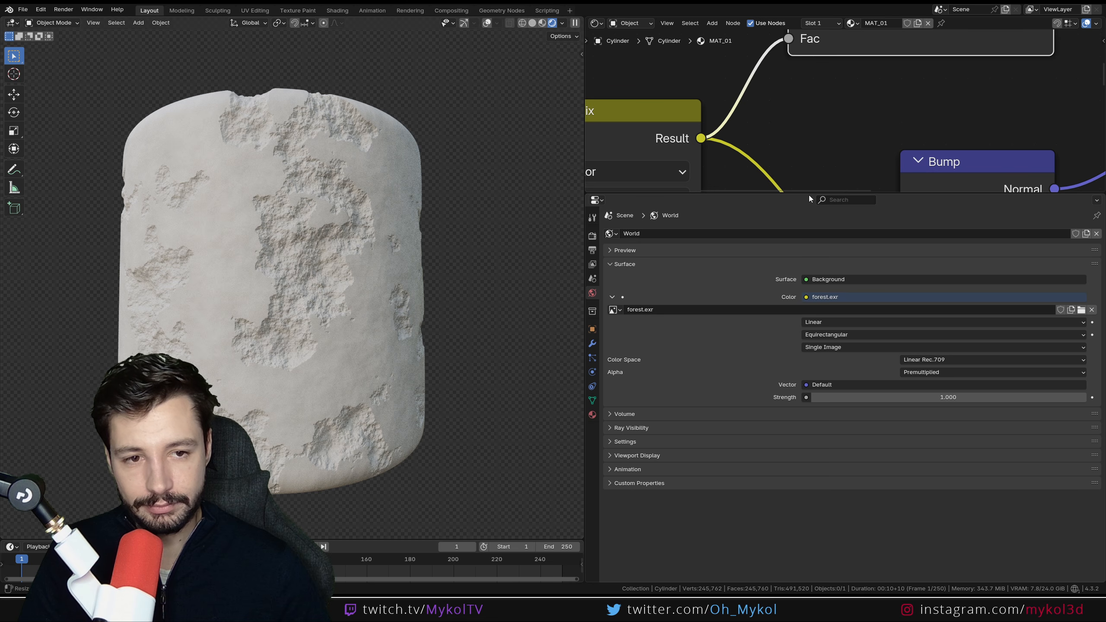
Enlarge the node editor area and move the Material Output node farther away from the Principled BSDF.
{"action": "left_click_drag", "start_coordinate": [809, 196], "coordinate": [809, 365]}
{"action": "scroll", "coordinate": [794, 221], "scroll_direction": "down", "scroll_amount": 4}
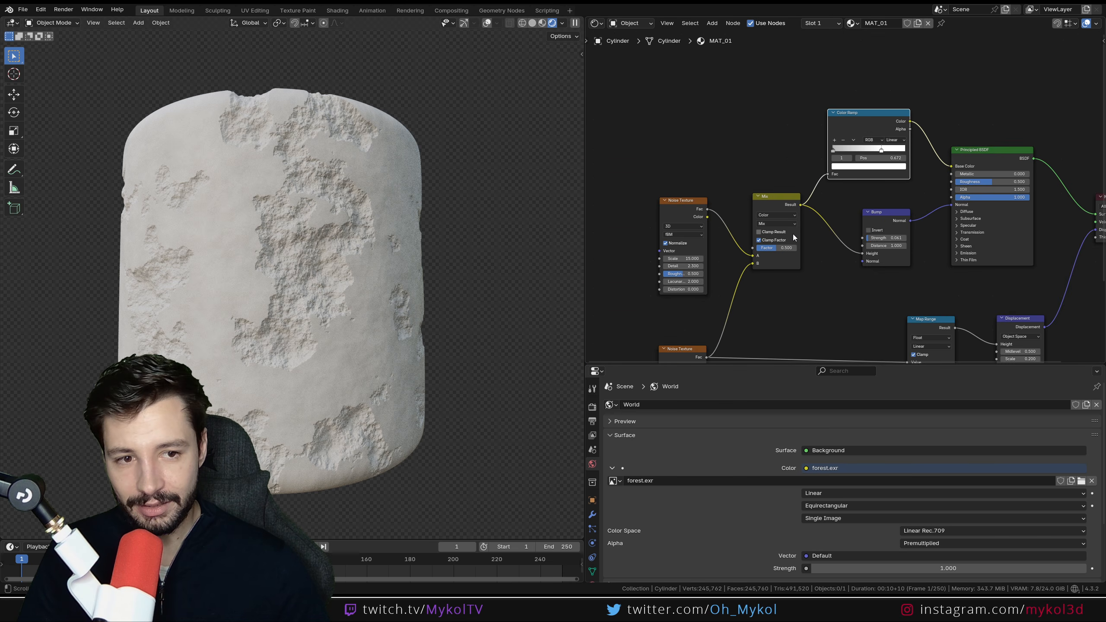
{"action": "scroll", "coordinate": [794, 234], "scroll_direction": "down", "scroll_amount": 4}
{"action": "middle_click_drag", "start_coordinate": [794, 234], "coordinate": [736, 156]}
{"action": "left_click_drag", "start_coordinate": [982, 131], "coordinate": [1029, 138]}
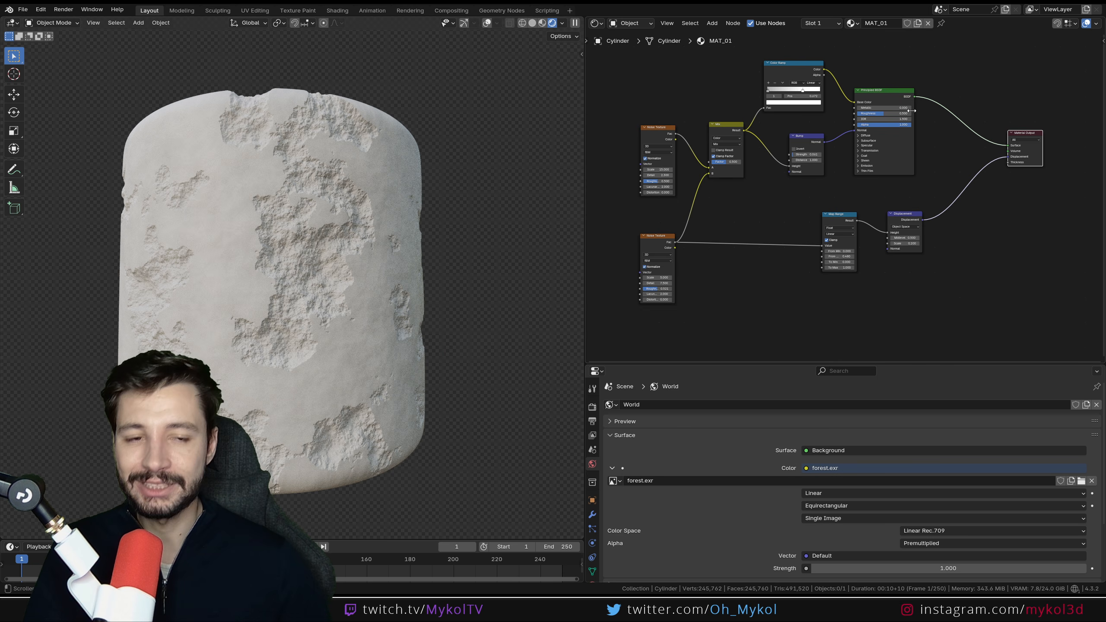
Examine the Map Range node feeding the displacement, switching its Clamp option off and back on to compare the surface.
{"action": "scroll", "coordinate": [811, 201], "scroll_direction": "up", "scroll_amount": 8}
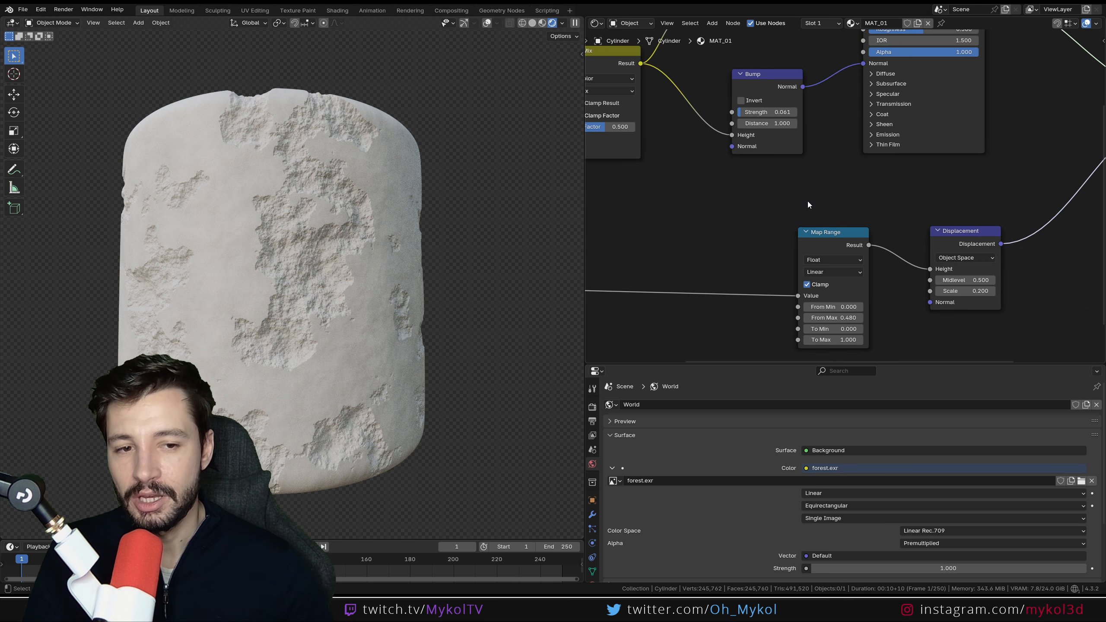
{"action": "middle_click_drag", "start_coordinate": [808, 201], "coordinate": [703, 110]}
{"action": "scroll", "coordinate": [740, 144], "scroll_direction": "up", "scroll_amount": 4}
{"action": "middle_click_drag", "start_coordinate": [711, 161], "coordinate": [766, 160]}
{"action": "scroll", "coordinate": [833, 138], "scroll_direction": "up", "scroll_amount": 4}
{"action": "left_click", "coordinate": [751, 132]}
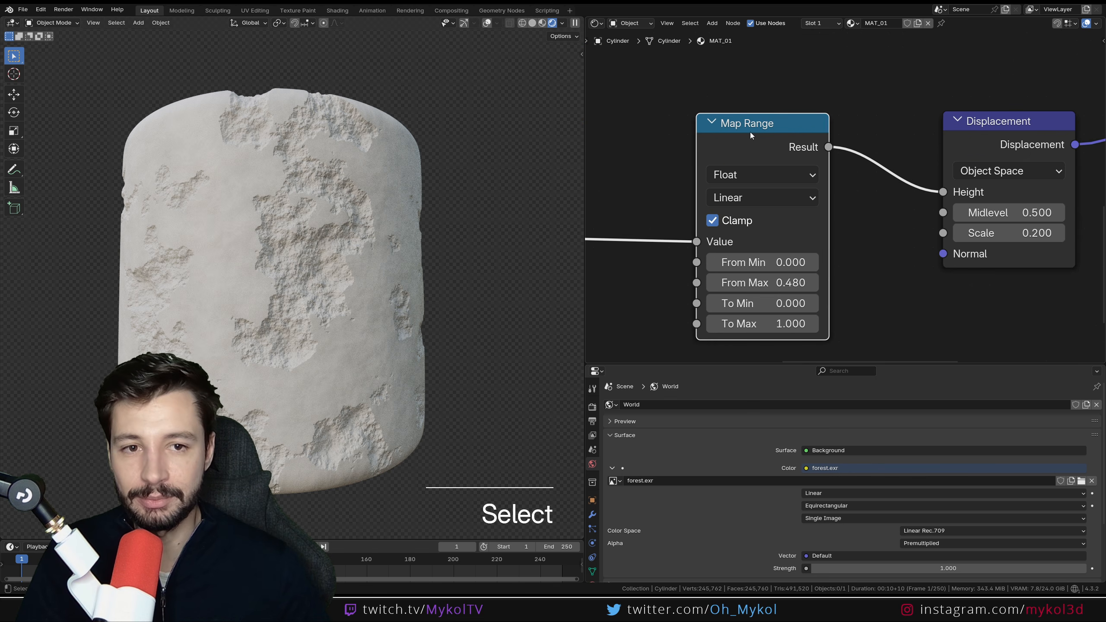
{"action": "scroll", "coordinate": [786, 238], "scroll_direction": "up", "scroll_amount": 1}
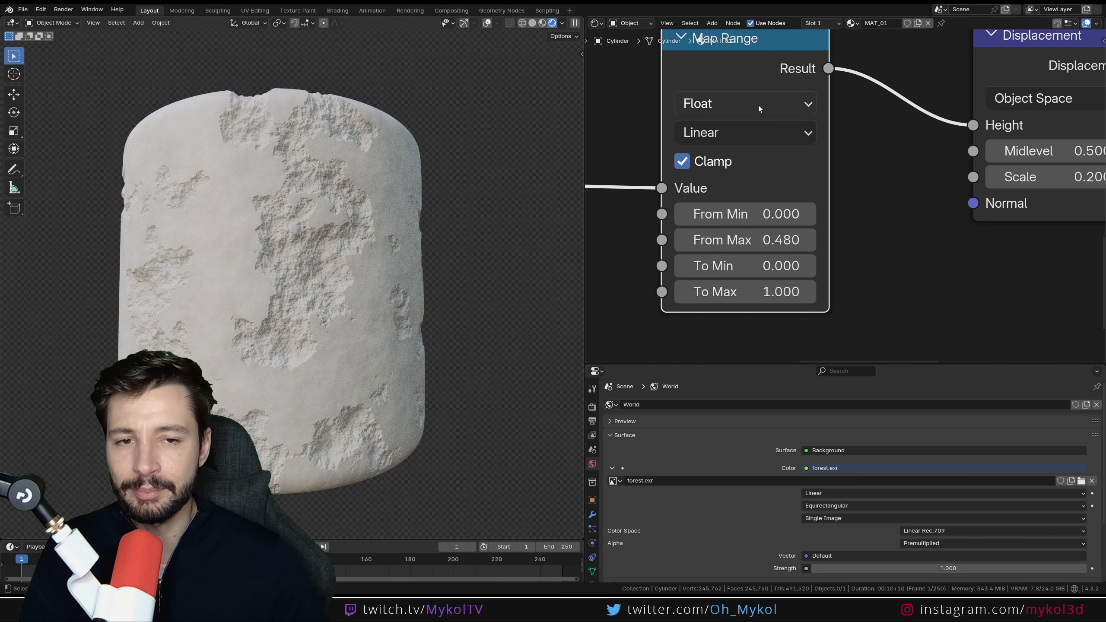
{"action": "left_click", "coordinate": [681, 166]}
{"action": "left_click", "coordinate": [681, 166]}
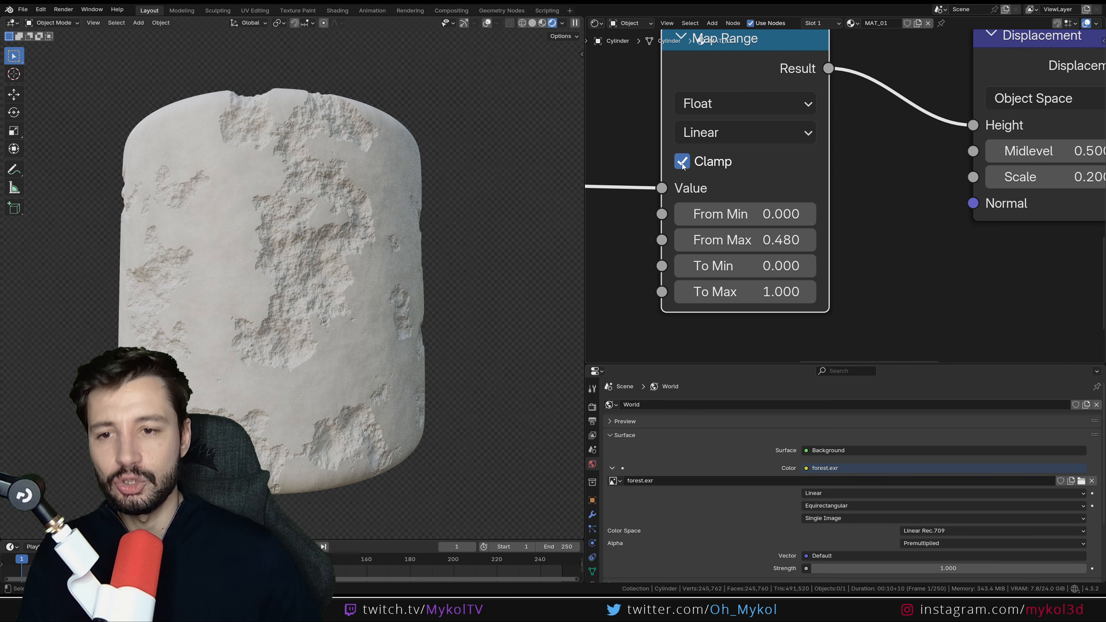
{"action": "scroll", "coordinate": [723, 236], "scroll_direction": "down", "scroll_amount": 1}
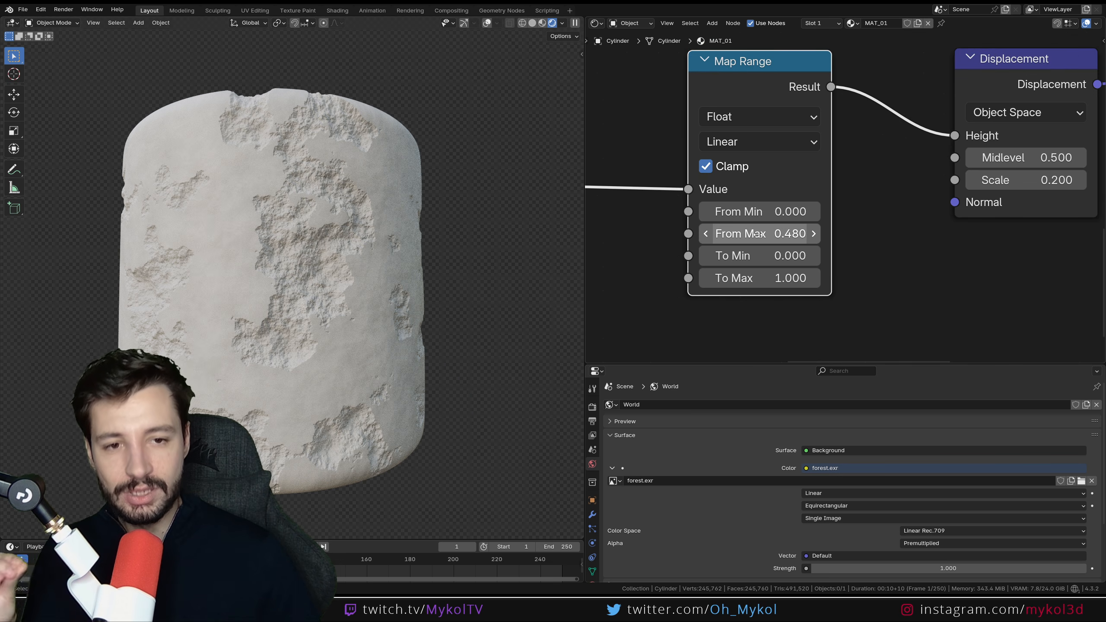
Combine all the shader nodes except the Material Output into a node group and review its contents.
{"action": "scroll", "coordinate": [761, 228], "scroll_direction": "down", "scroll_amount": 6}
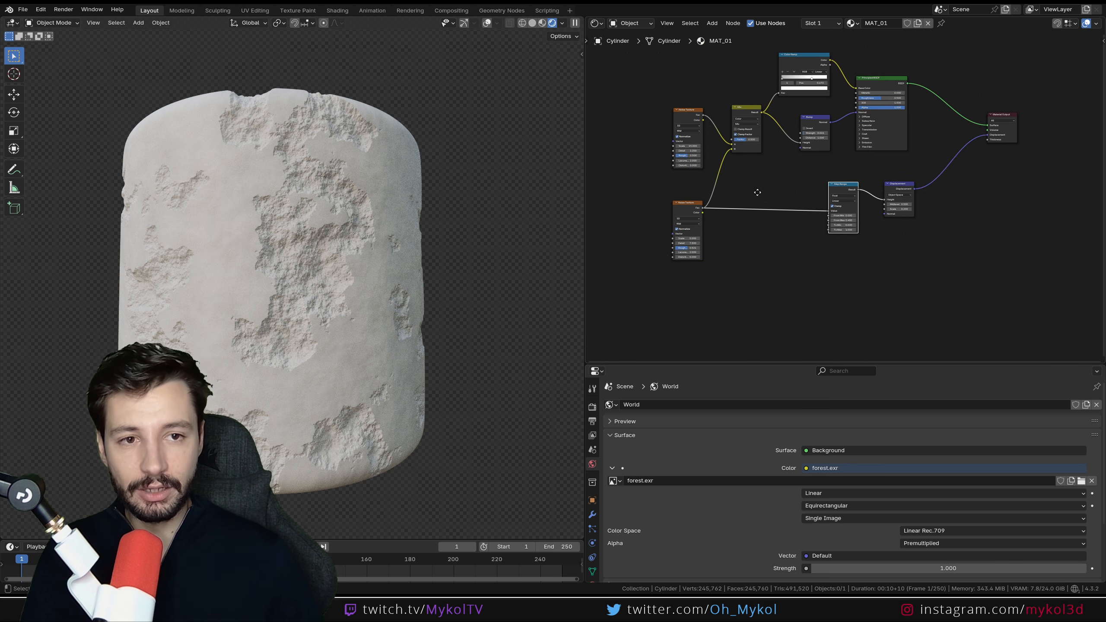
{"action": "left_click_drag", "start_coordinate": [951, 343], "coordinate": [655, 69]}
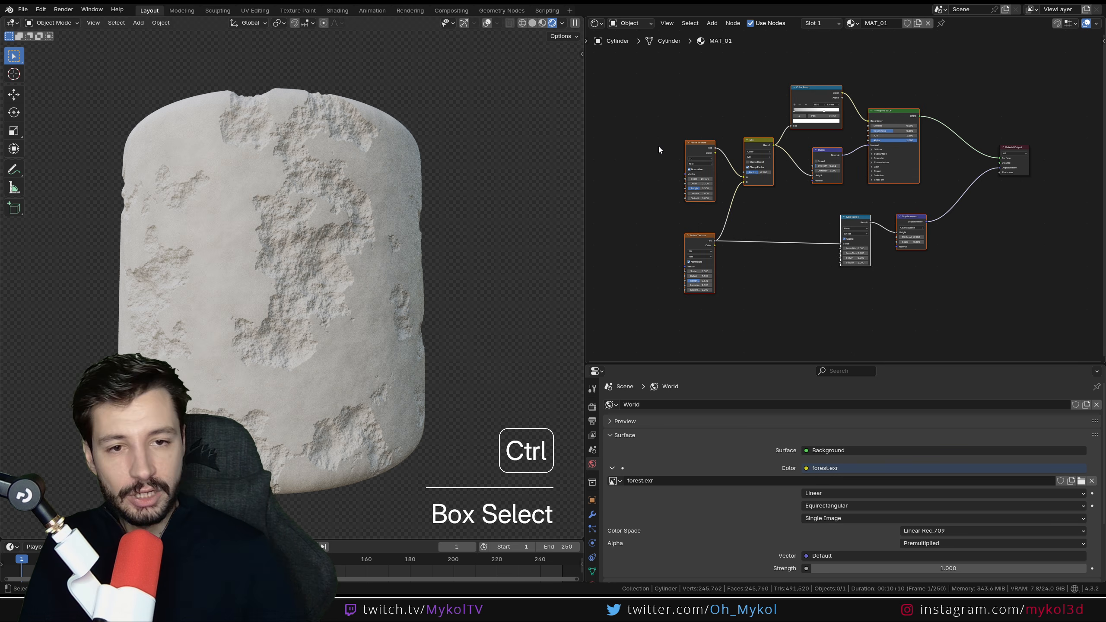
{"action": "key", "text": "ctrl+g"}
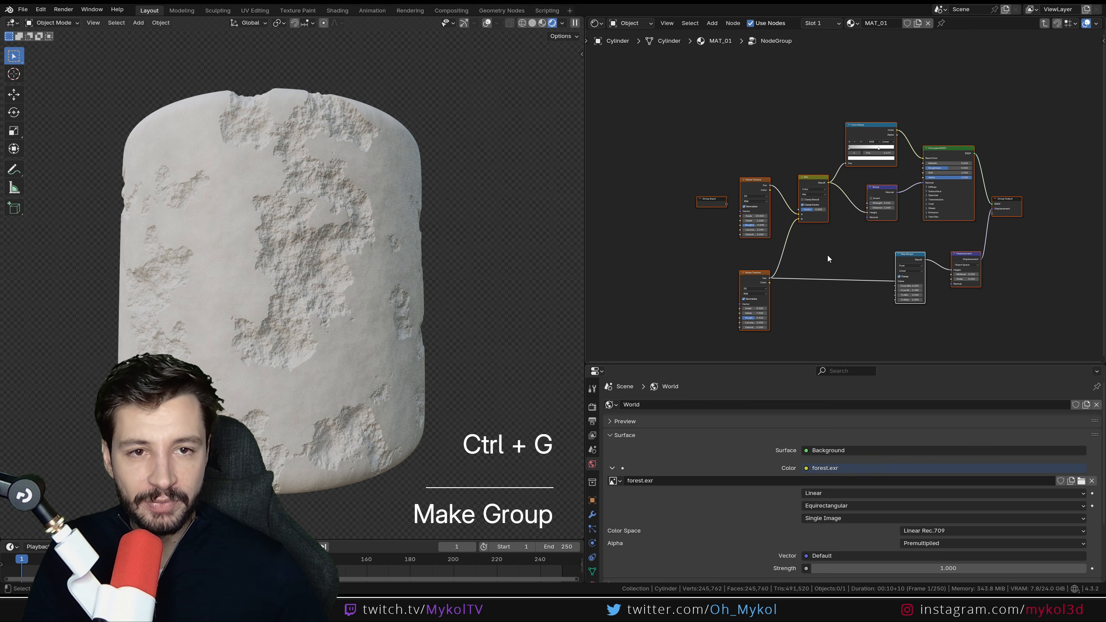
{"action": "key", "text": "Home"}
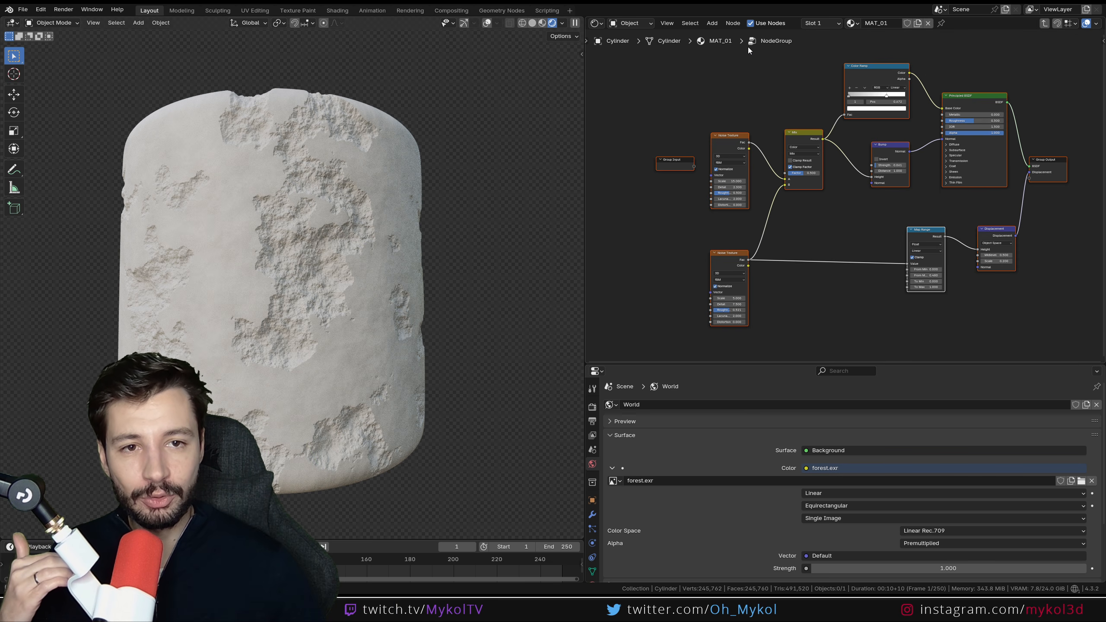
{"action": "scroll", "coordinate": [748, 46], "scroll_direction": "up", "scroll_amount": 4}
{"action": "scroll", "coordinate": [770, 42], "scroll_direction": "down", "scroll_amount": 5}
{"action": "scroll", "coordinate": [767, 56], "scroll_direction": "down", "scroll_amount": 2}
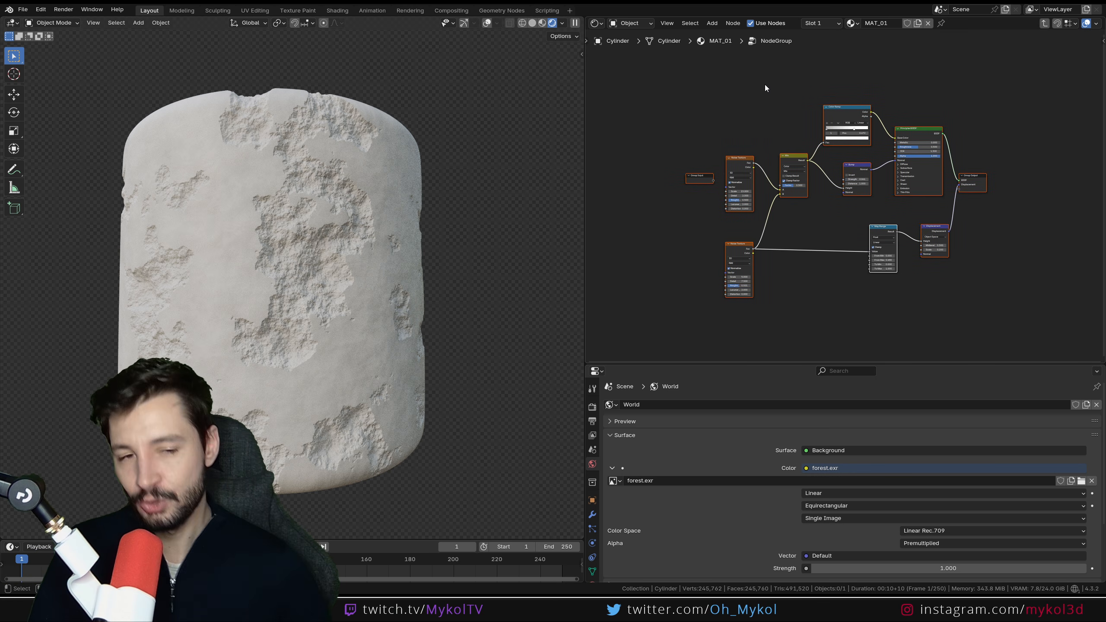
Leave the node group's interior and place the group node close to the Material Output.
{"action": "key", "text": "ctrl"}
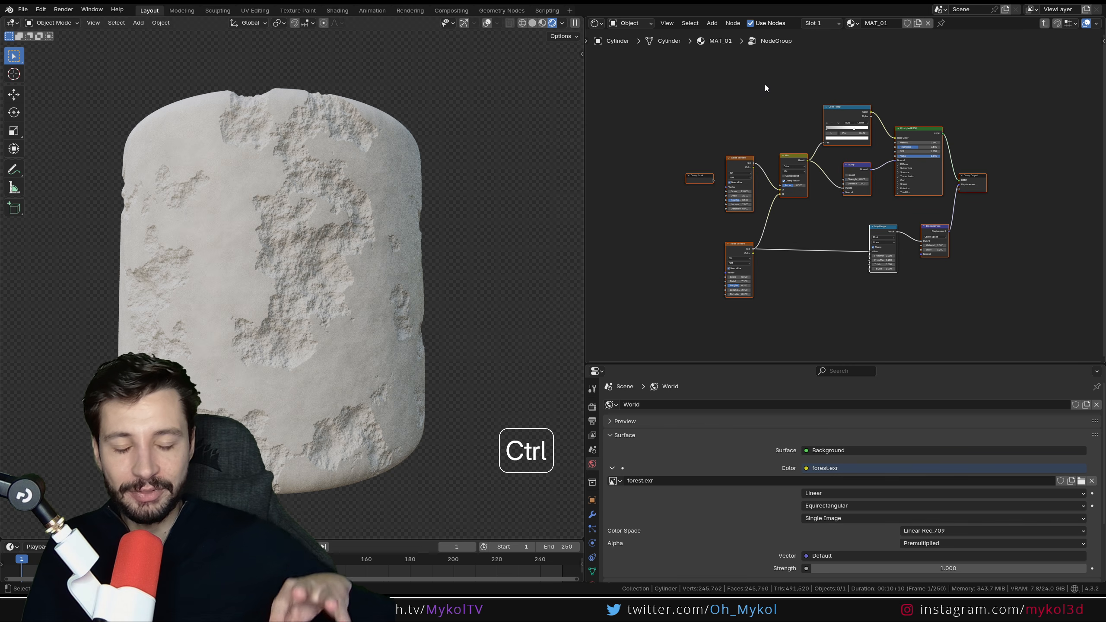
{"action": "key", "text": "ctrl+Tab"}
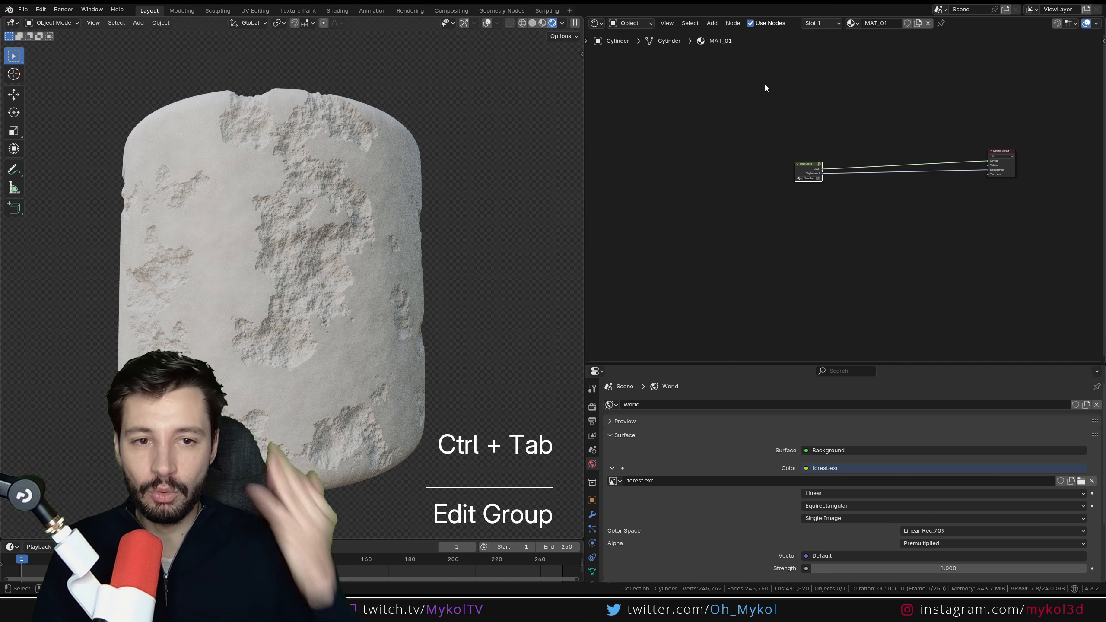
{"action": "scroll", "coordinate": [923, 173], "scroll_direction": "up", "scroll_amount": 9}
{"action": "middle_click_drag", "start_coordinate": [944, 157], "coordinate": [755, 239]}
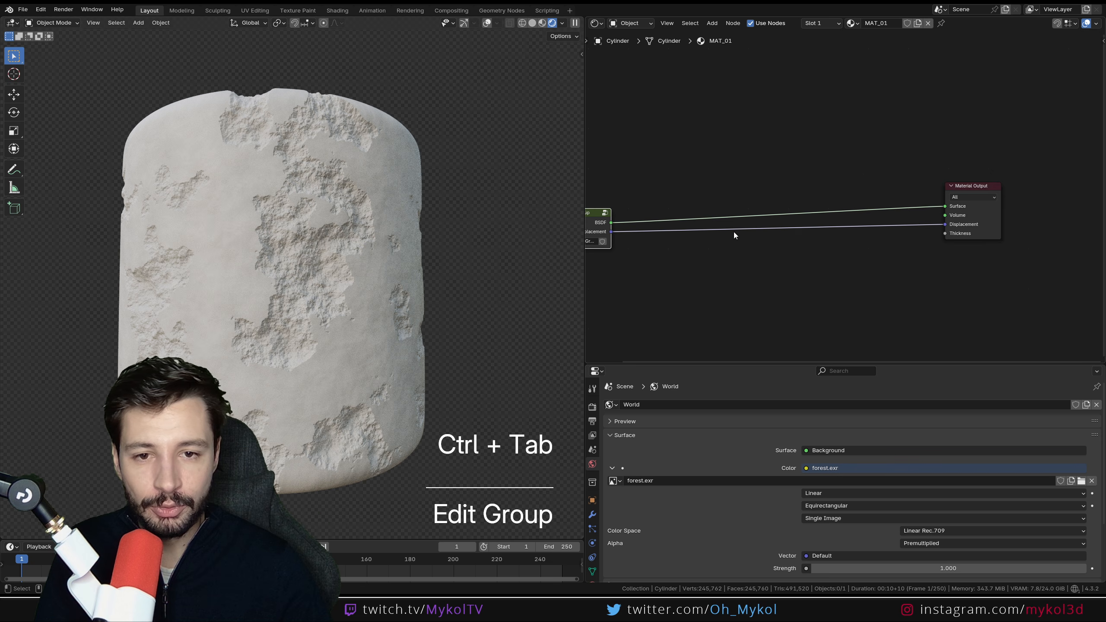
{"action": "scroll", "coordinate": [734, 232], "scroll_direction": "down", "scroll_amount": 3}
{"action": "left_click_drag", "start_coordinate": [632, 217], "coordinate": [851, 214]}
{"action": "scroll", "coordinate": [900, 206], "scroll_direction": "up", "scroll_amount": 2}
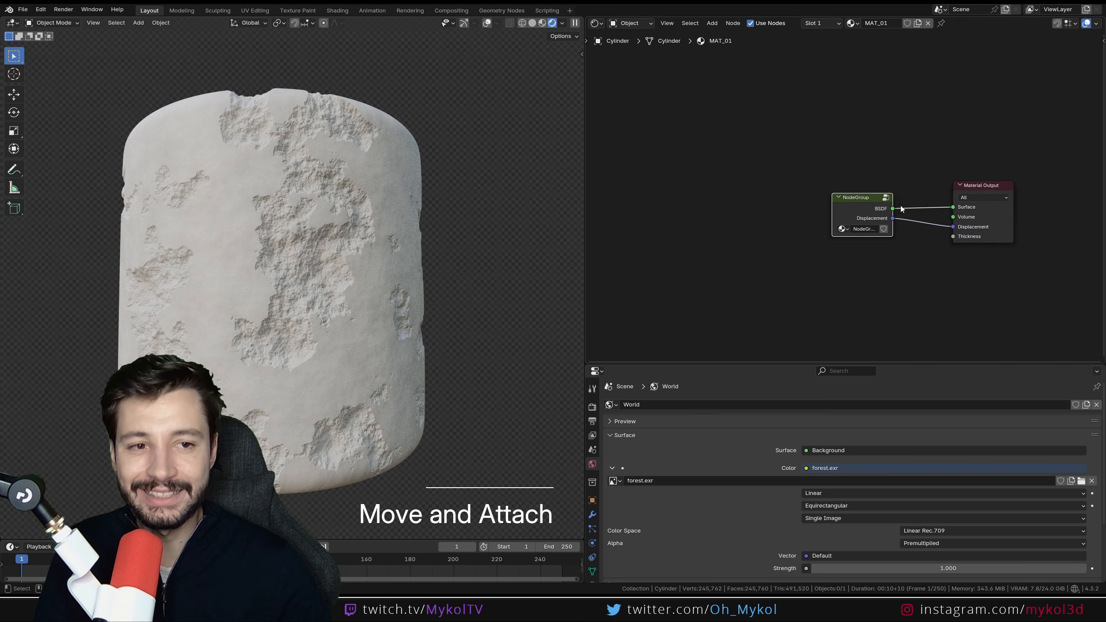
{"action": "middle_click_drag", "start_coordinate": [901, 205], "coordinate": [733, 184]}
{"action": "scroll", "coordinate": [732, 185], "scroll_direction": "up", "scroll_amount": 2}
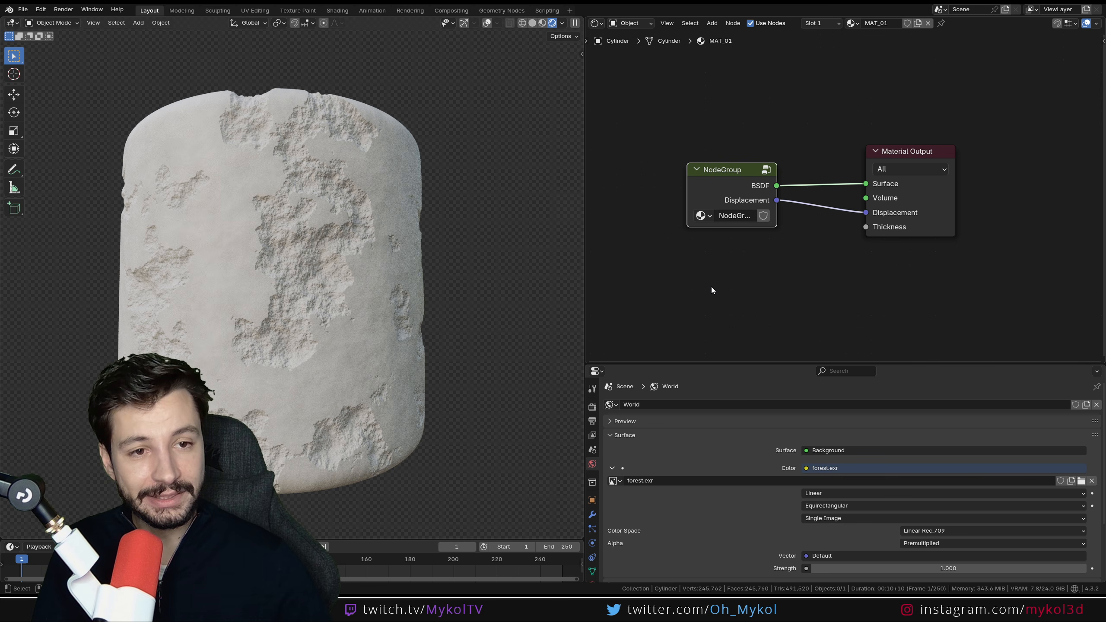
{"action": "left_click", "coordinate": [717, 181]}
{"action": "left_click_drag", "start_coordinate": [734, 176], "coordinate": [701, 141]}
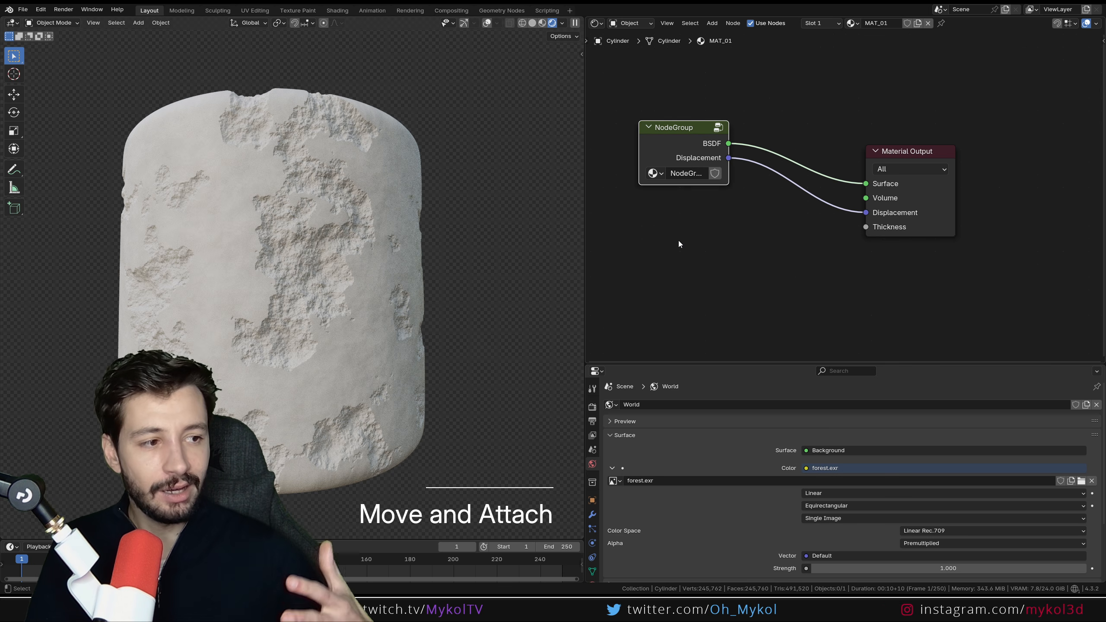
{"action": "left_click", "coordinate": [676, 126]}
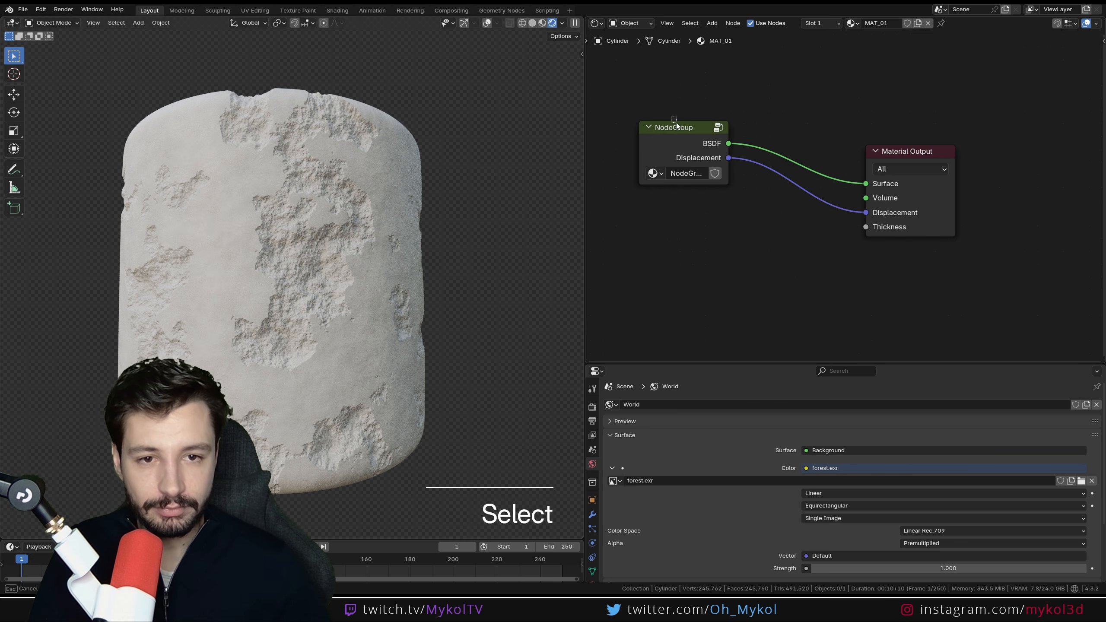
{"action": "left_click_drag", "start_coordinate": [681, 136], "coordinate": [726, 171]}
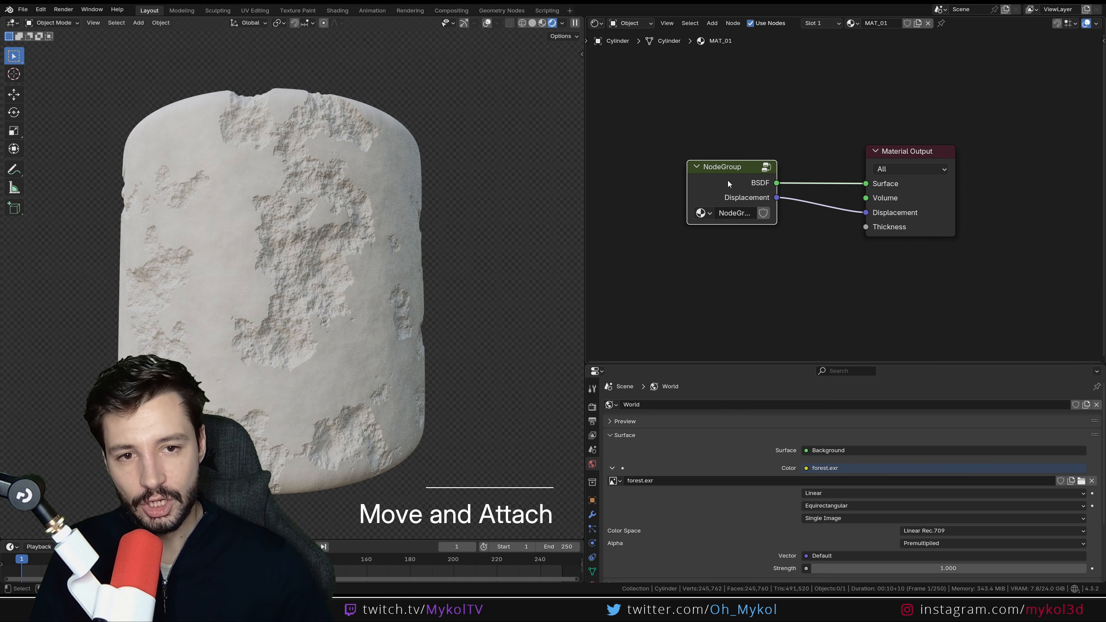
Enter the node group for editing and move the Group Output node farther away from the Principled BSDF and Displacement nodes.
{"action": "key", "text": "Tab"}
{"action": "scroll", "coordinate": [784, 211], "scroll_direction": "down", "scroll_amount": 15}
{"action": "middle_click_drag", "start_coordinate": [788, 213], "coordinate": [707, 221]}
{"action": "scroll", "coordinate": [915, 199], "scroll_direction": "up", "scroll_amount": 6}
{"action": "middle_click_drag", "start_coordinate": [931, 173], "coordinate": [985, 174]}
{"action": "left_click_drag", "start_coordinate": [993, 174], "coordinate": [1046, 178]}
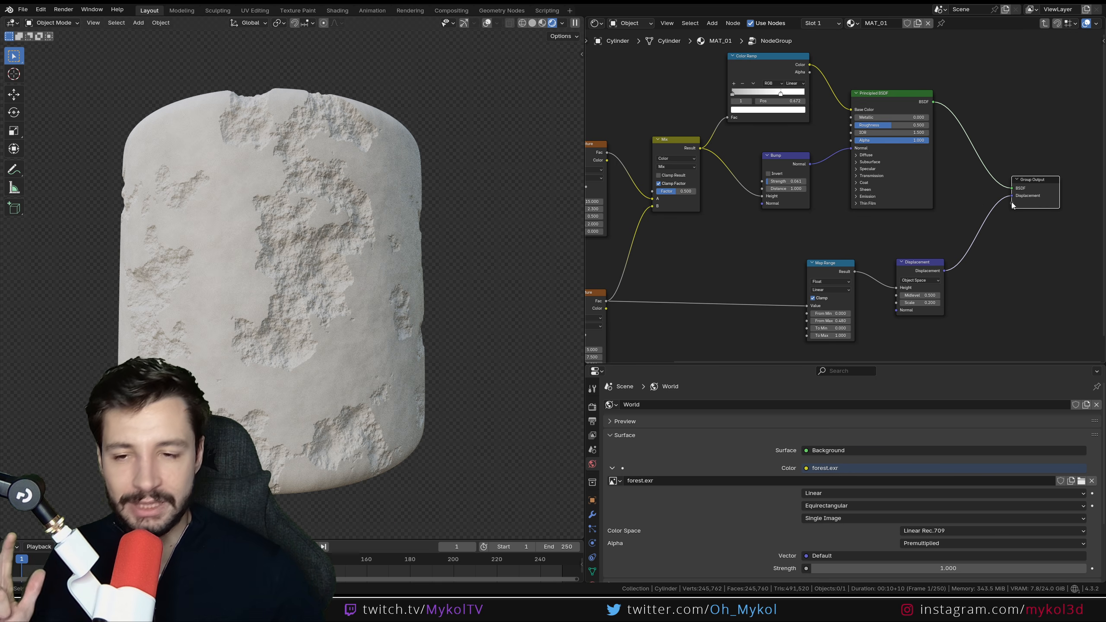
Move the Group Input node farther away from the two Noise Texture nodes to make room between them.
{"action": "scroll", "coordinate": [724, 242], "scroll_direction": "down", "scroll_amount": 3}
{"action": "middle_click_drag", "start_coordinate": [724, 242], "coordinate": [791, 207]}
{"action": "scroll", "coordinate": [790, 207], "scroll_direction": "up", "scroll_amount": 3}
{"action": "left_click_drag", "start_coordinate": [740, 170], "coordinate": [652, 193]}
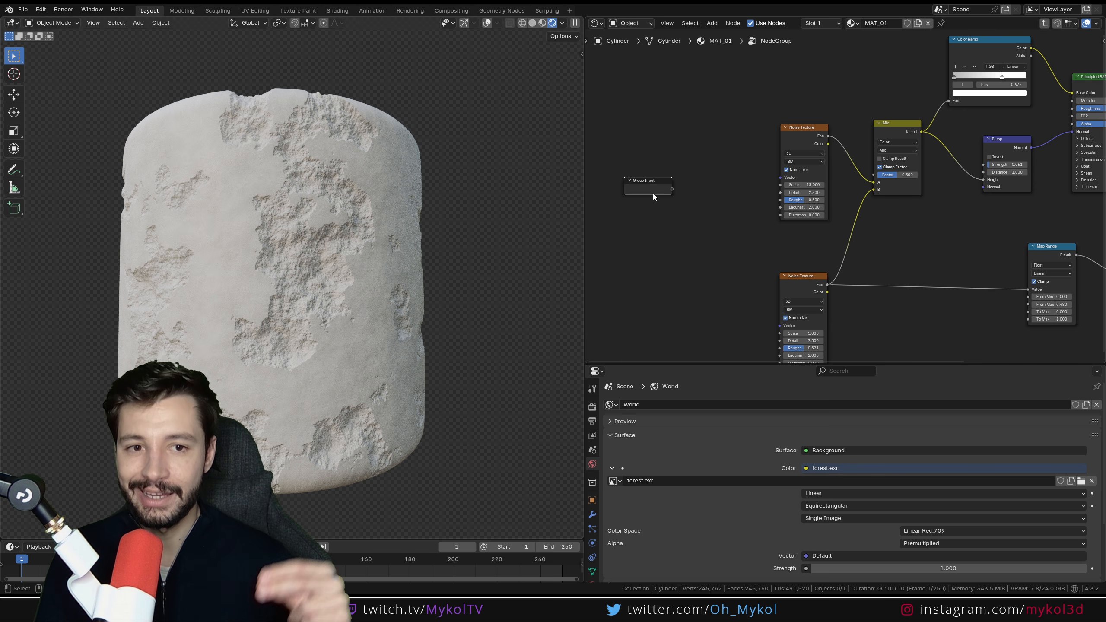
Expose the lower Noise Texture's Scale as a group input by linking it to the Group Input's empty socket.
{"action": "scroll", "coordinate": [709, 254], "scroll_direction": "up", "scroll_amount": 2}
{"action": "middle_click_drag", "start_coordinate": [709, 254], "coordinate": [760, 177]}
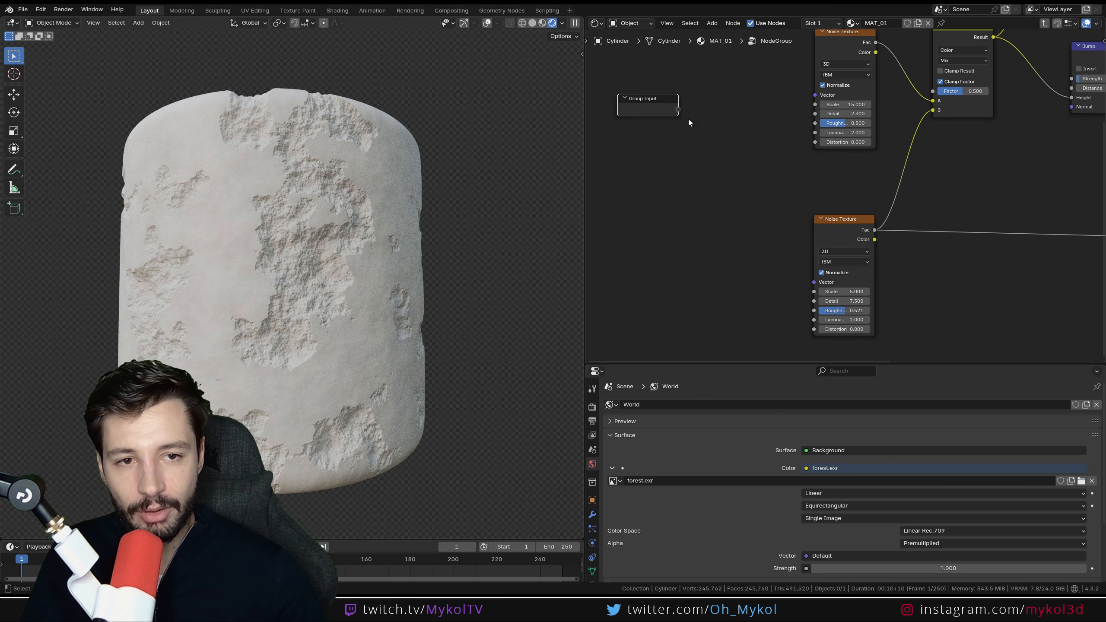
{"action": "left_click_drag", "start_coordinate": [658, 109], "coordinate": [640, 149]}
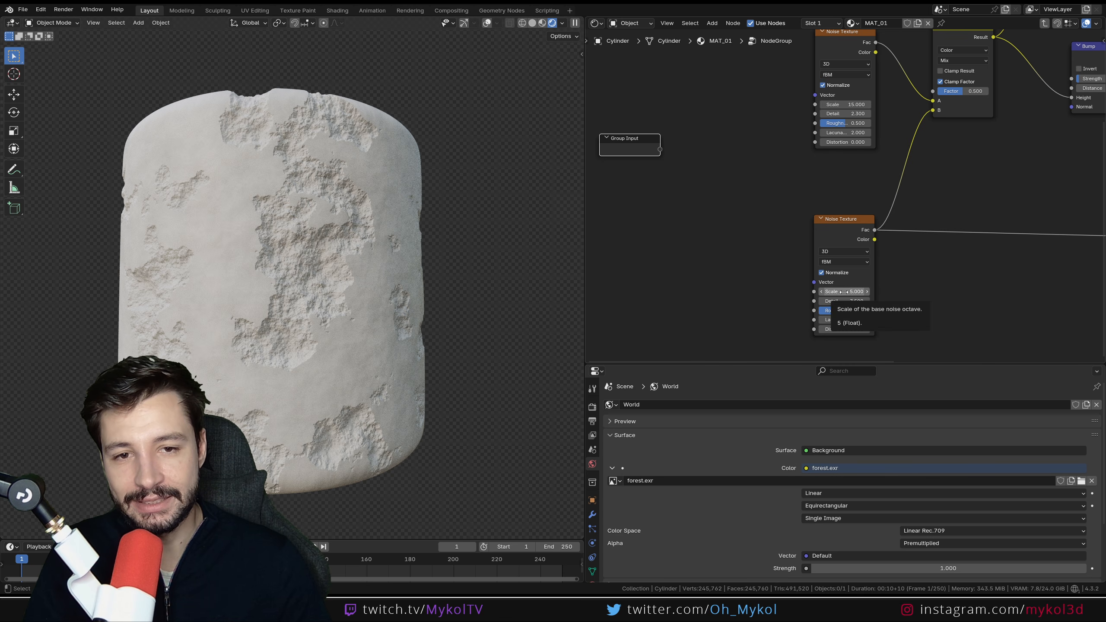
{"action": "middle_click_drag", "start_coordinate": [684, 204], "coordinate": [737, 206]}
{"action": "left_click_drag", "start_coordinate": [690, 149], "coordinate": [868, 293]}
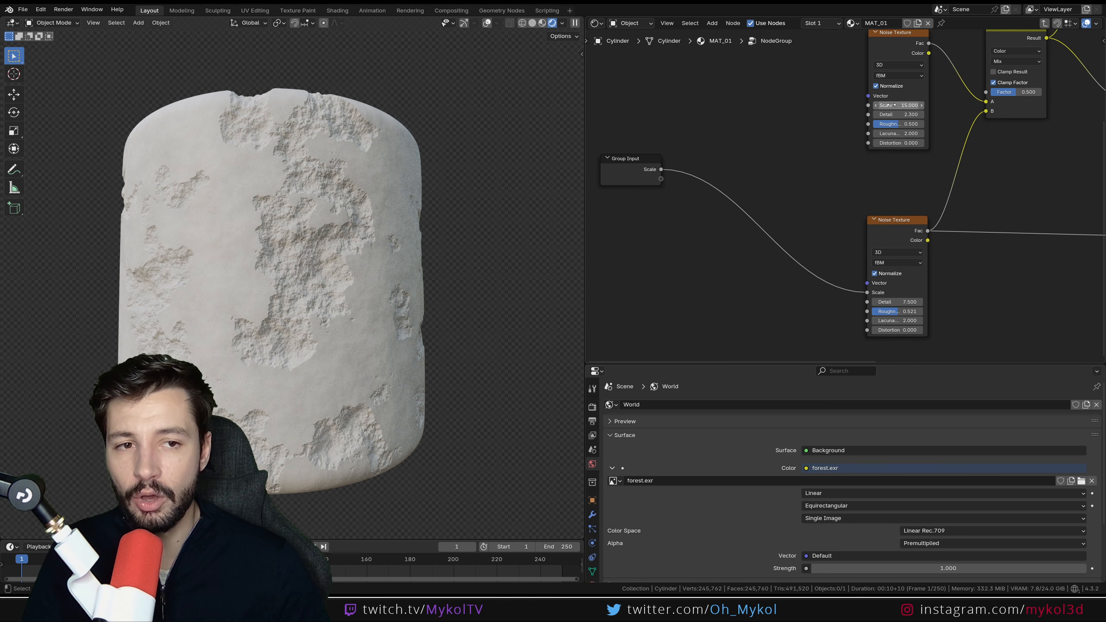
Add a Math node between the Group Input and the upper Noise Texture, set to Multiply with a second value of 3.
{"action": "key", "text": "shift+a"}
{"action": "type", "text": "m"}
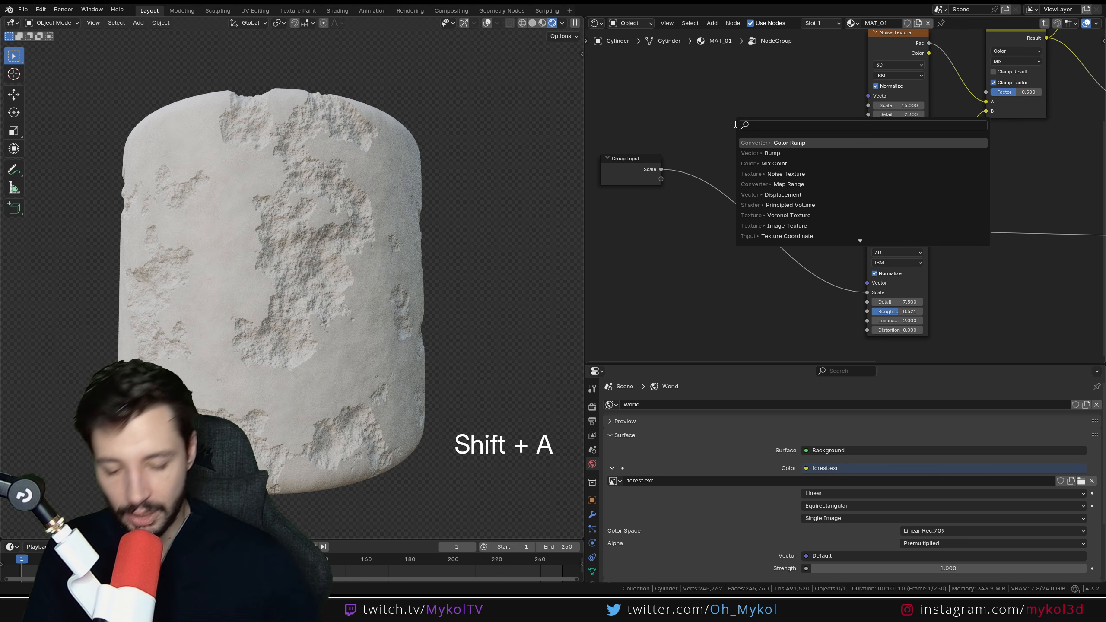
{"action": "type", "text": "ath"}
{"action": "key", "text": "Return"}
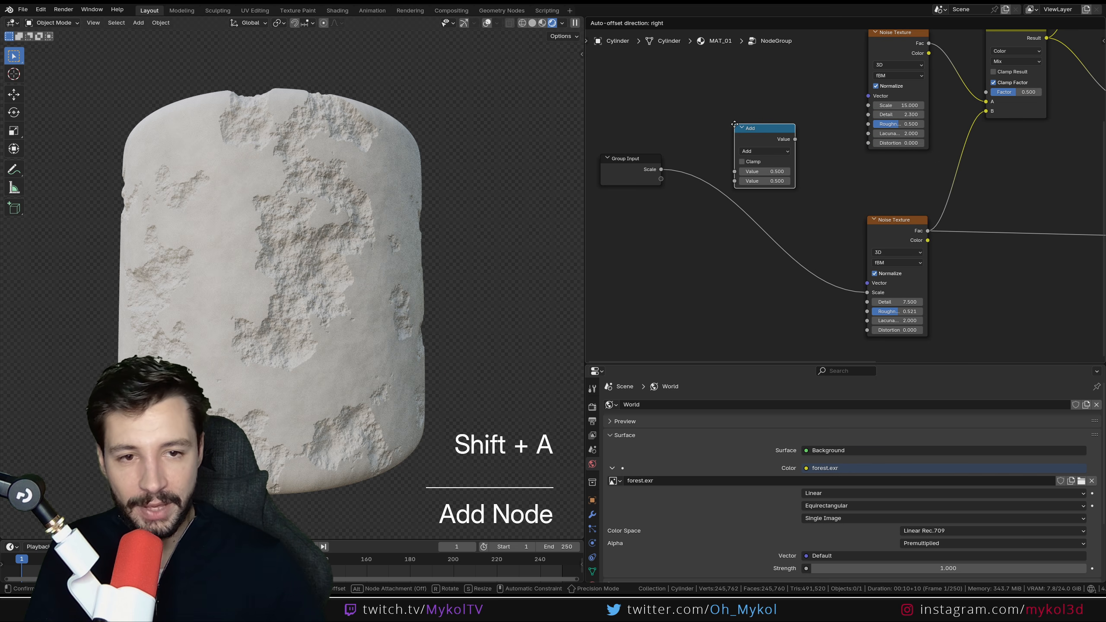
{"action": "left_click", "coordinate": [729, 105]}
{"action": "left_click", "coordinate": [760, 129]}
{"action": "left_click", "coordinate": [484, 164]}
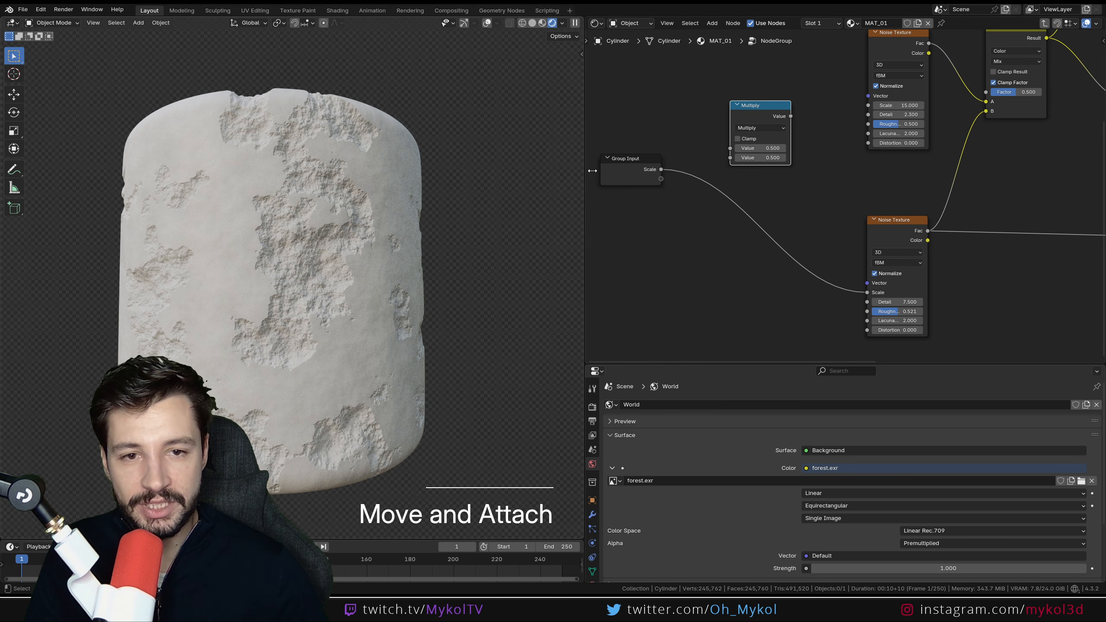
{"action": "type", "text": "3"}
{"action": "key", "text": "Return"}
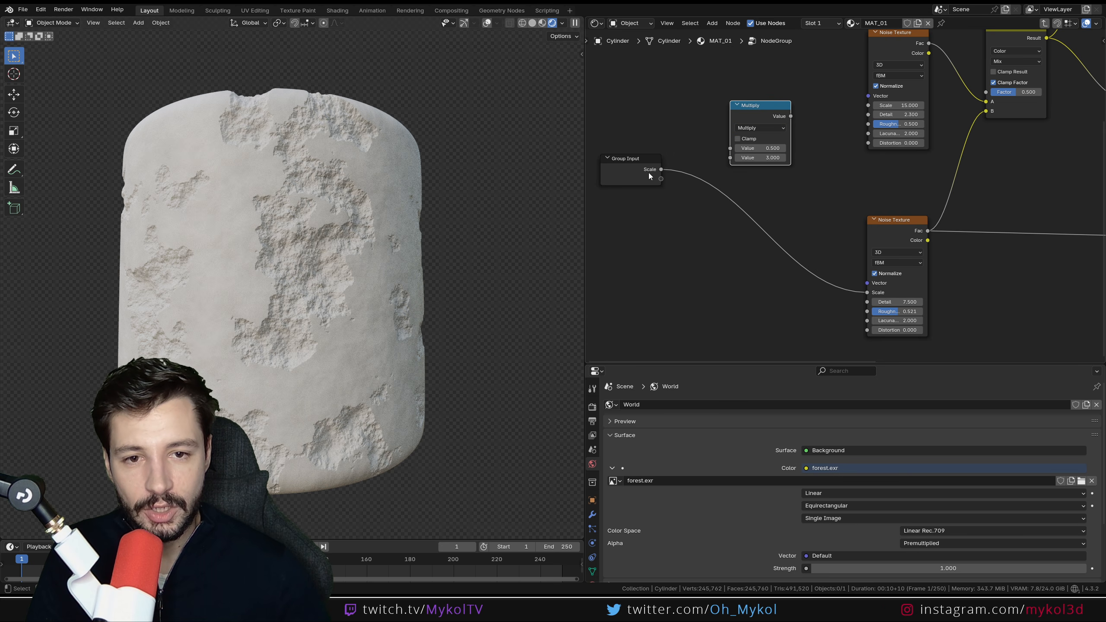
Link the Group Input's Scale through the Multiply node into the upper Noise Texture's Scale and position the Multiply node between them.
{"action": "left_click_drag", "start_coordinate": [660, 169], "coordinate": [722, 151]}
{"action": "left_click_drag", "start_coordinate": [791, 116], "coordinate": [869, 106]}
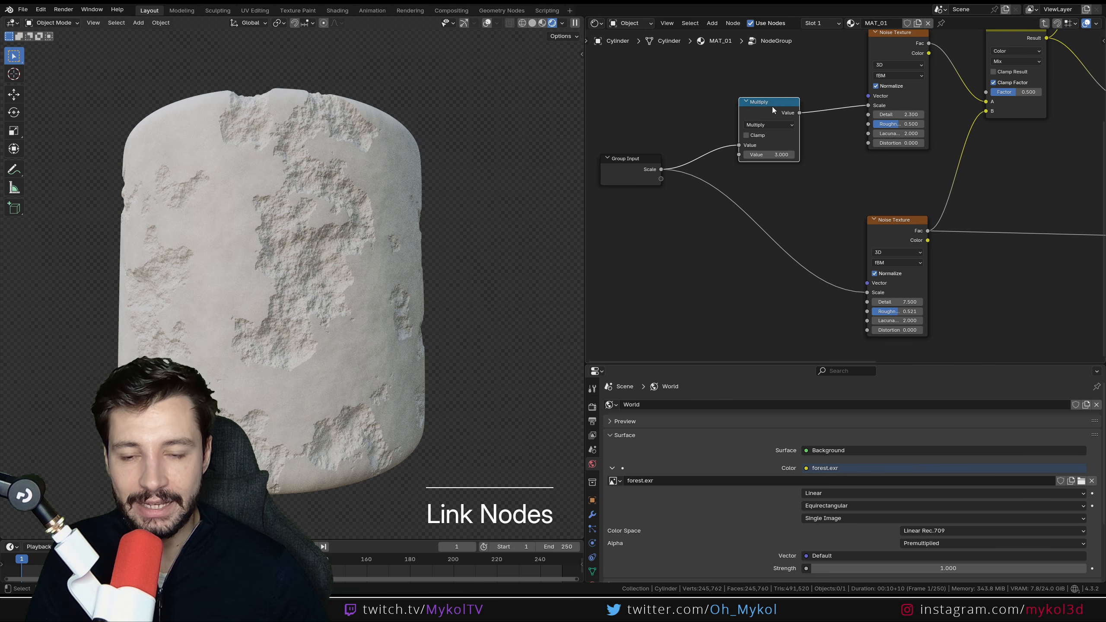
{"action": "left_click_drag", "start_coordinate": [762, 105], "coordinate": [771, 101]}
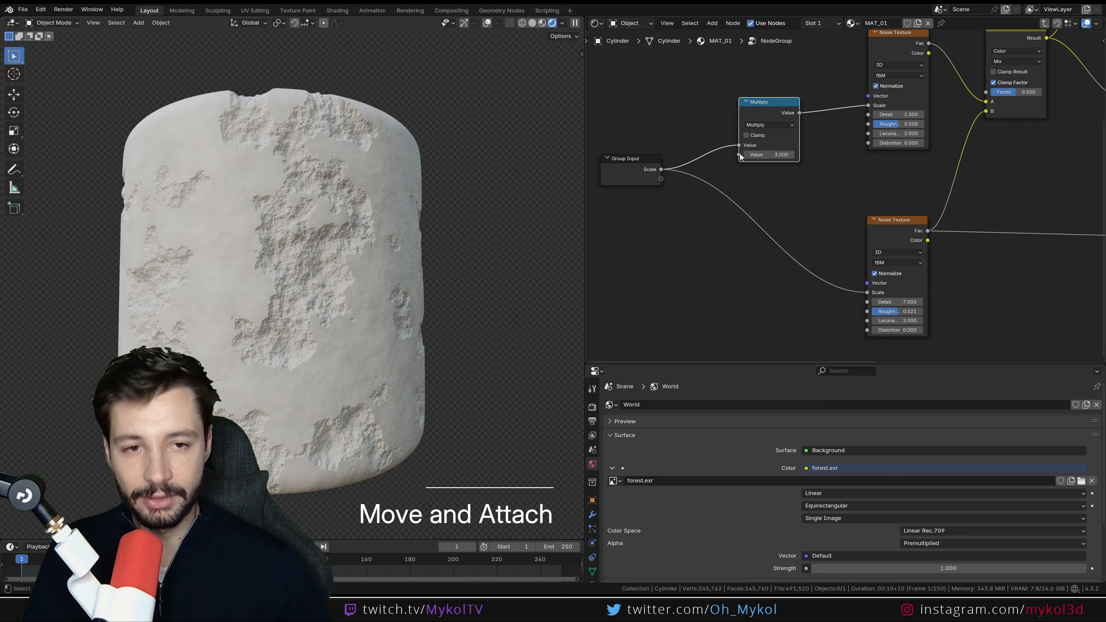
{"action": "left_click_drag", "start_coordinate": [758, 146], "coordinate": [761, 133]}
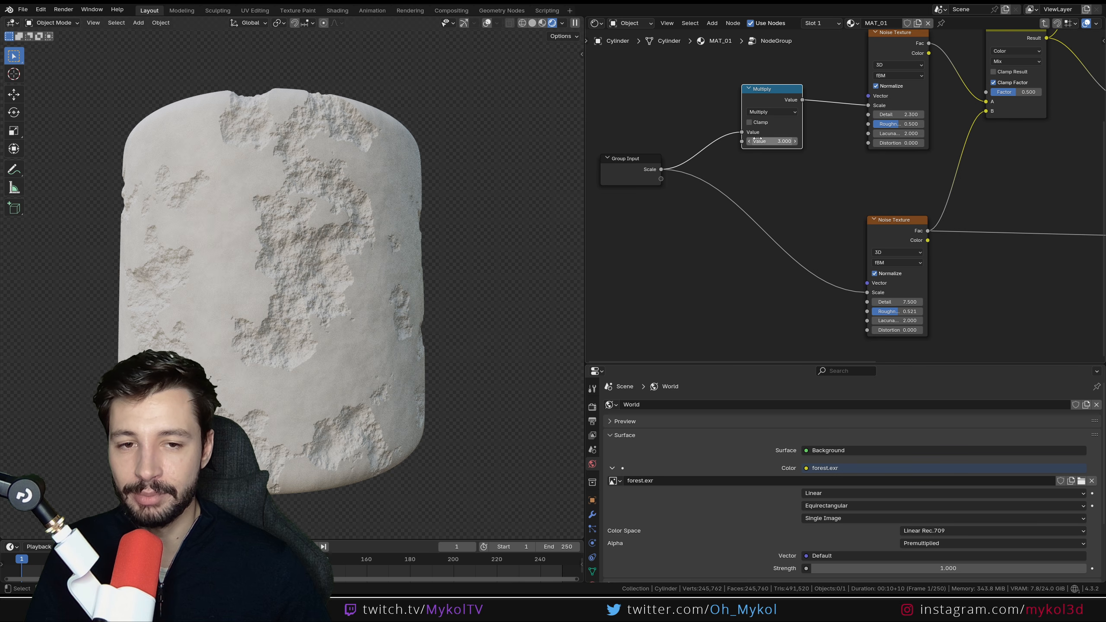
Leave the node group and test its exposed Scale on the cylinder, trying 6 and setting it to 10.
{"action": "key", "text": "ctrl+Tab"}
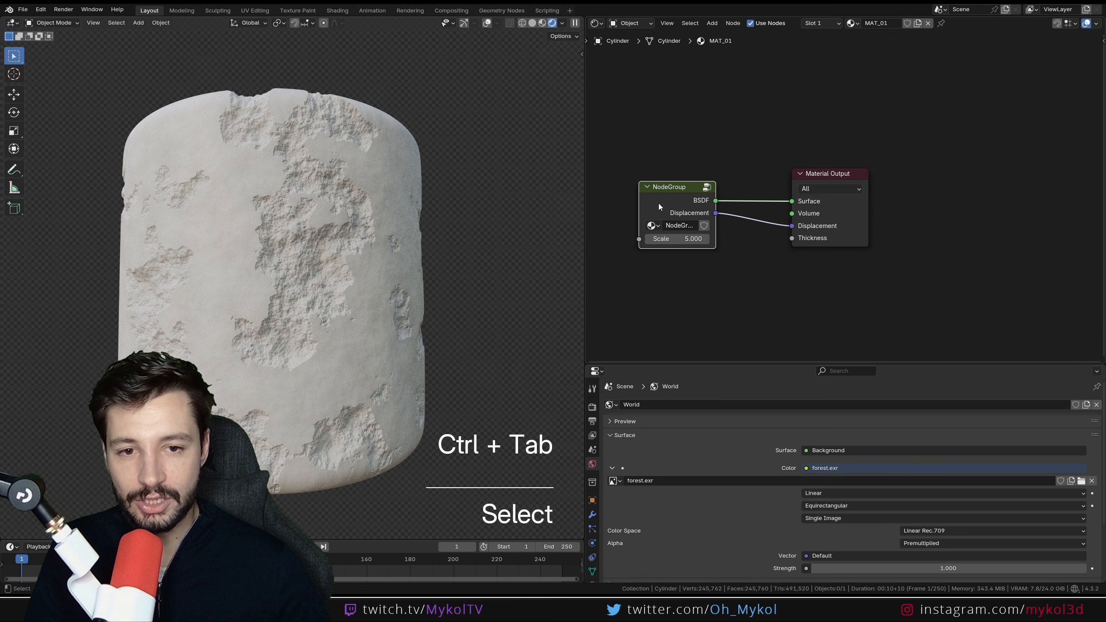
{"action": "middle_click_drag", "start_coordinate": [654, 205], "coordinate": [778, 199]}
{"action": "scroll", "coordinate": [693, 217], "scroll_direction": "up", "scroll_amount": 5}
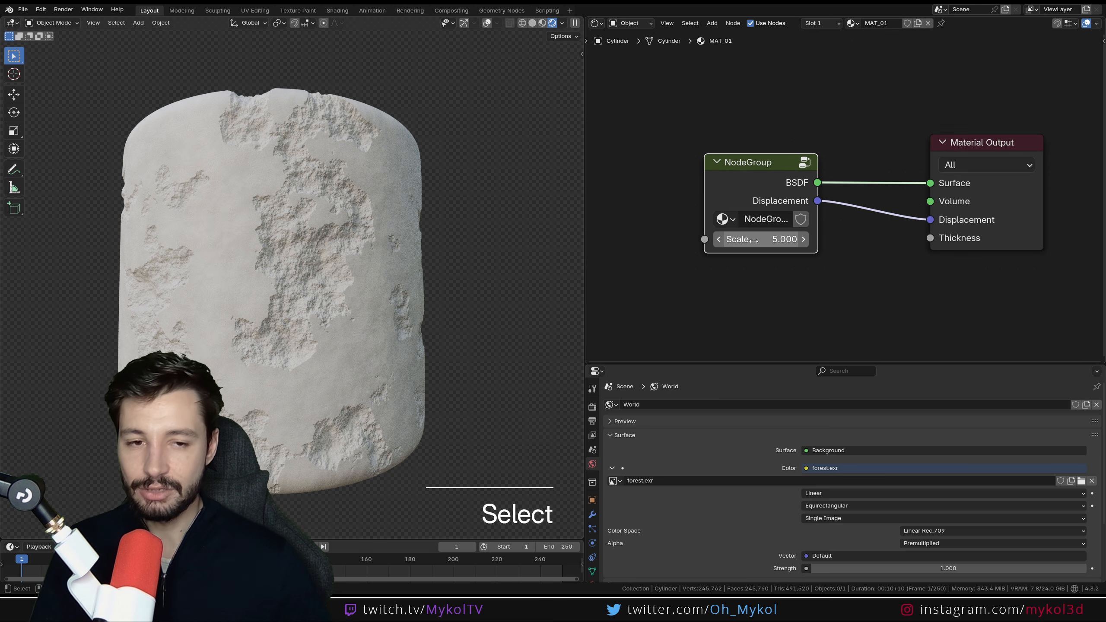
{"action": "left_click_drag", "start_coordinate": [762, 236], "coordinate": [807, 235]}
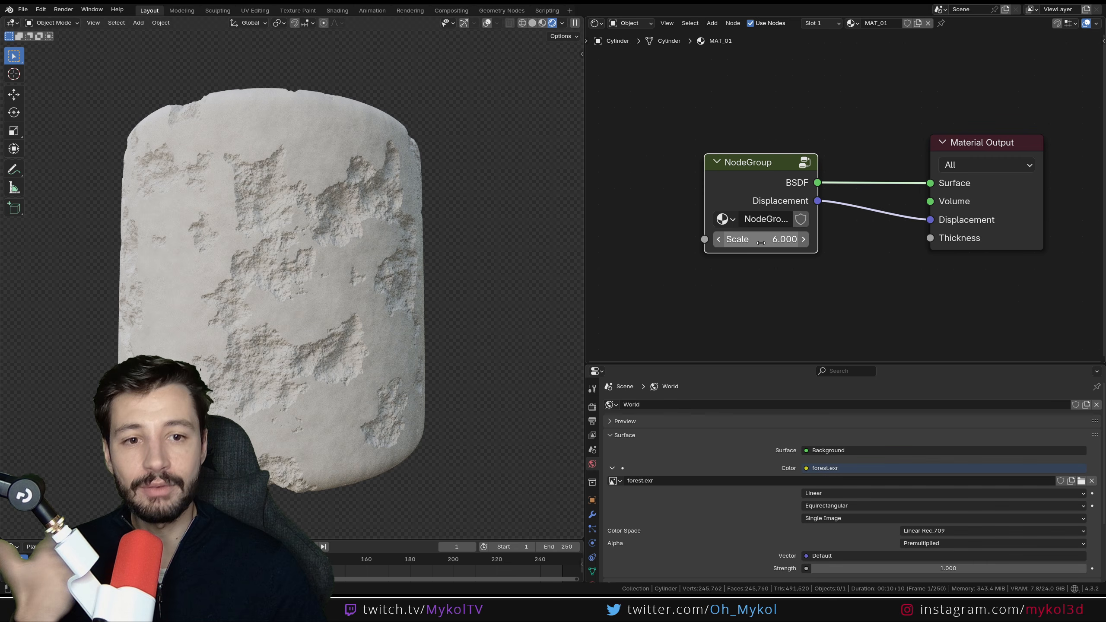
{"action": "left_click", "coordinate": [765, 242]}
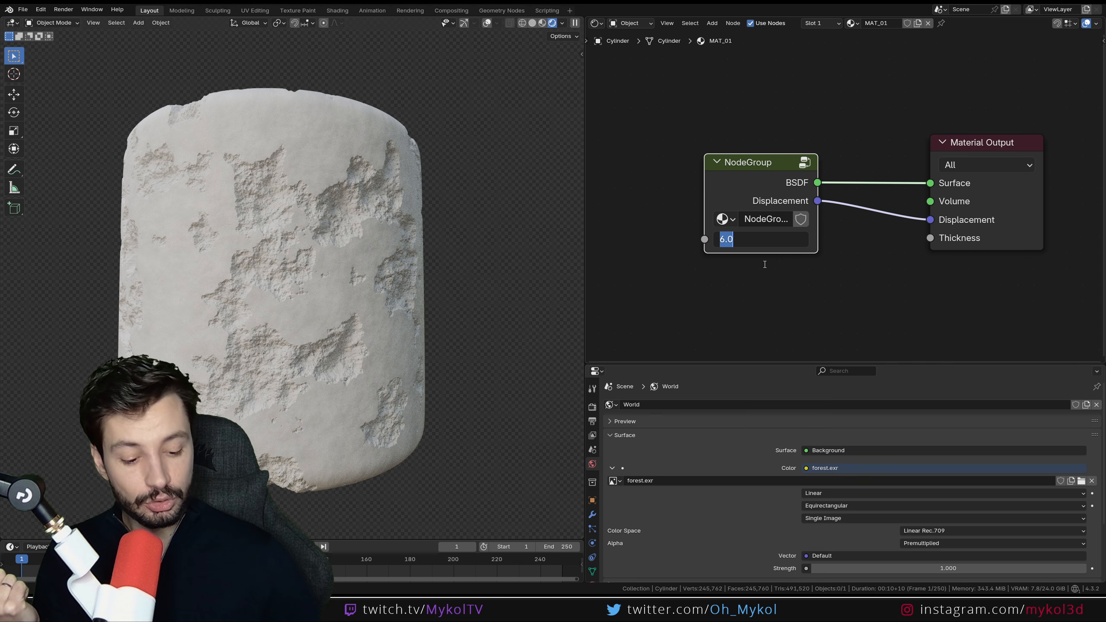
{"action": "type", "text": "10"}
{"action": "key", "text": "Return"}
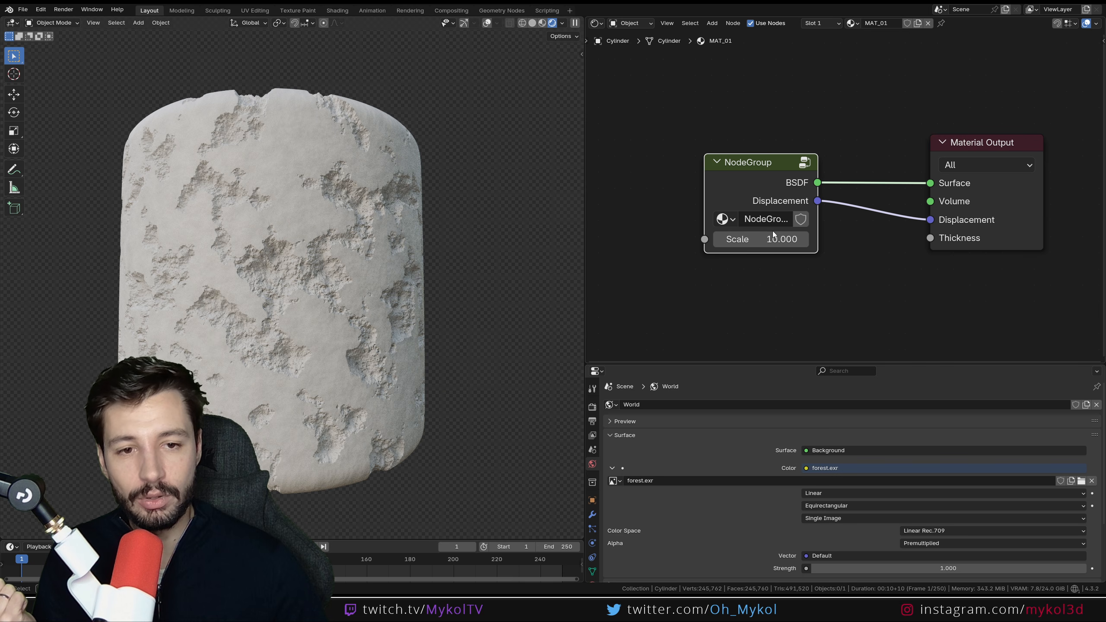
Re-enter the node group, select the Group Input node and display the group's socket settings.
{"action": "left_click", "coordinate": [744, 176]}
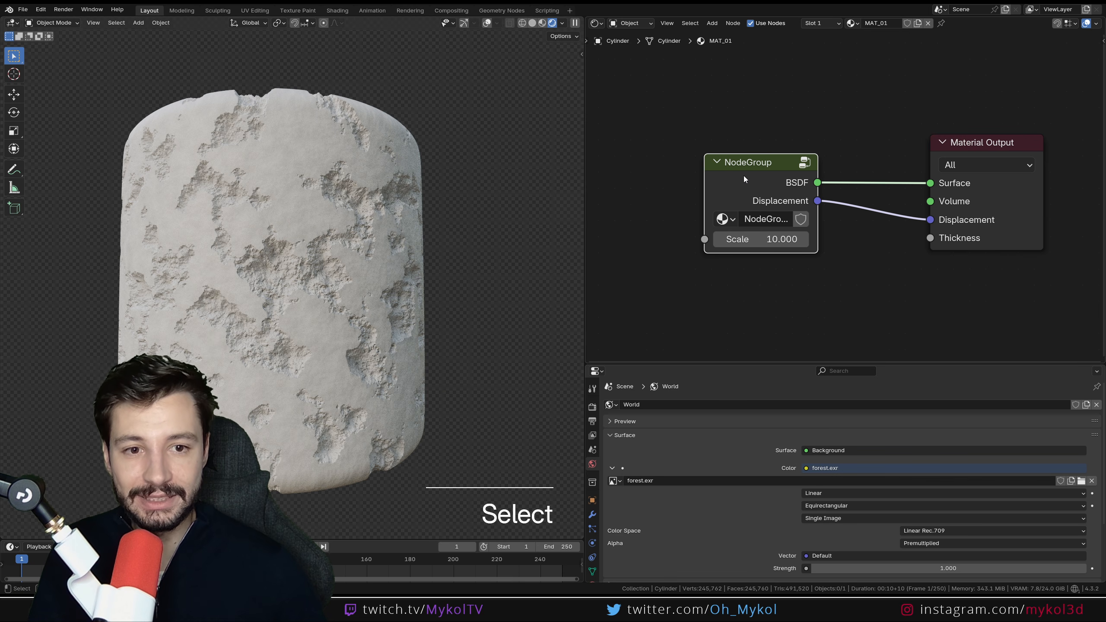
{"action": "key", "text": "Tab"}
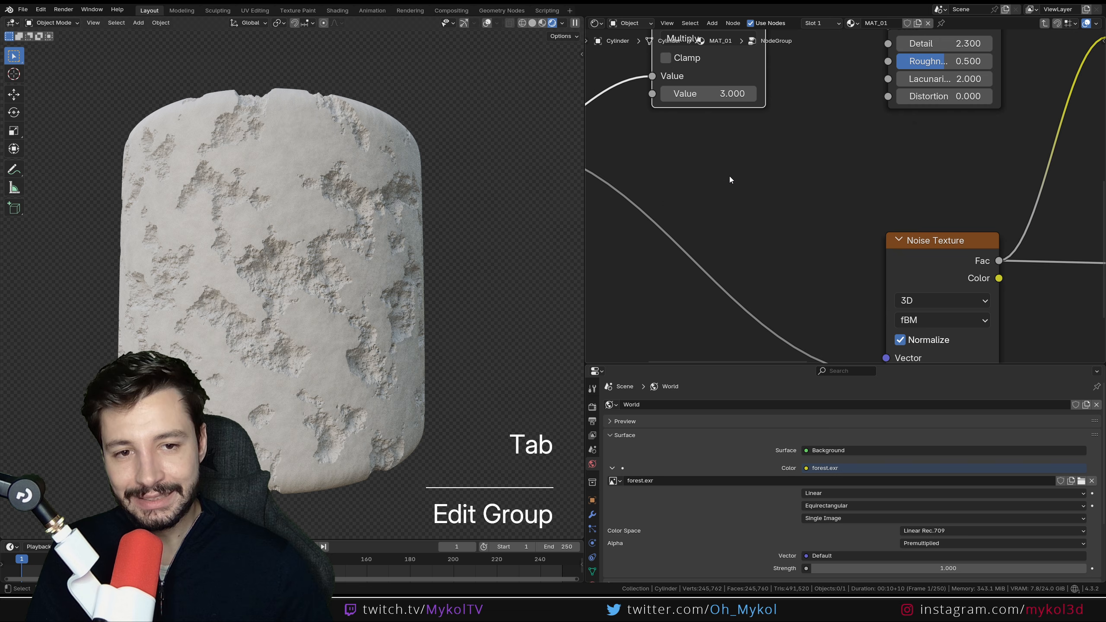
{"action": "left_click", "coordinate": [738, 220]}
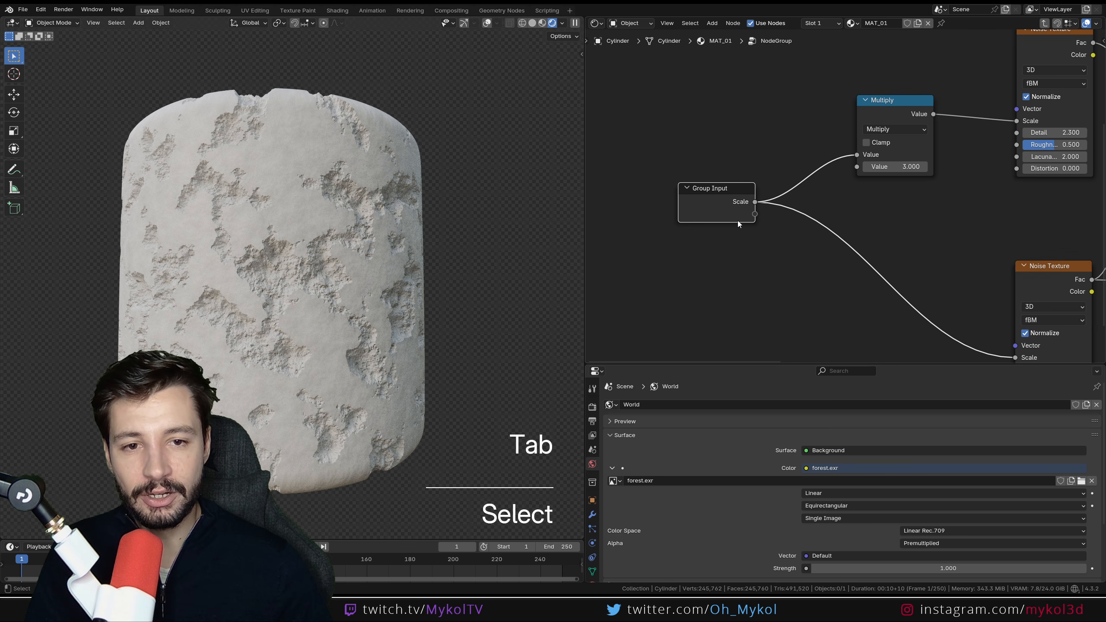
{"action": "scroll", "coordinate": [704, 179], "scroll_direction": "up", "scroll_amount": 2}
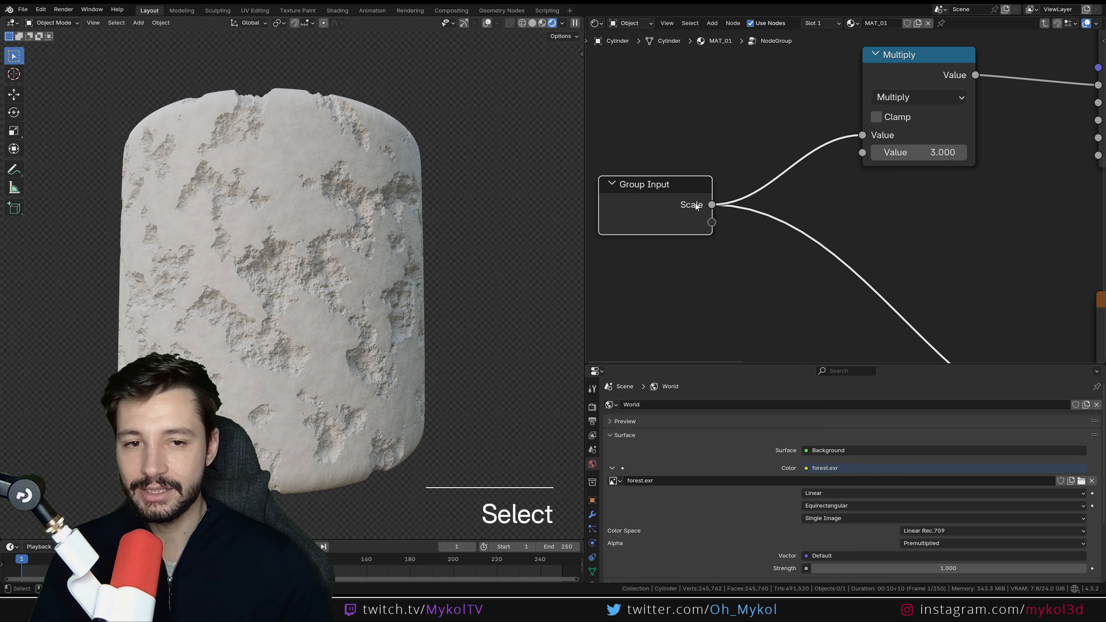
{"action": "left_click", "coordinate": [1101, 40]}
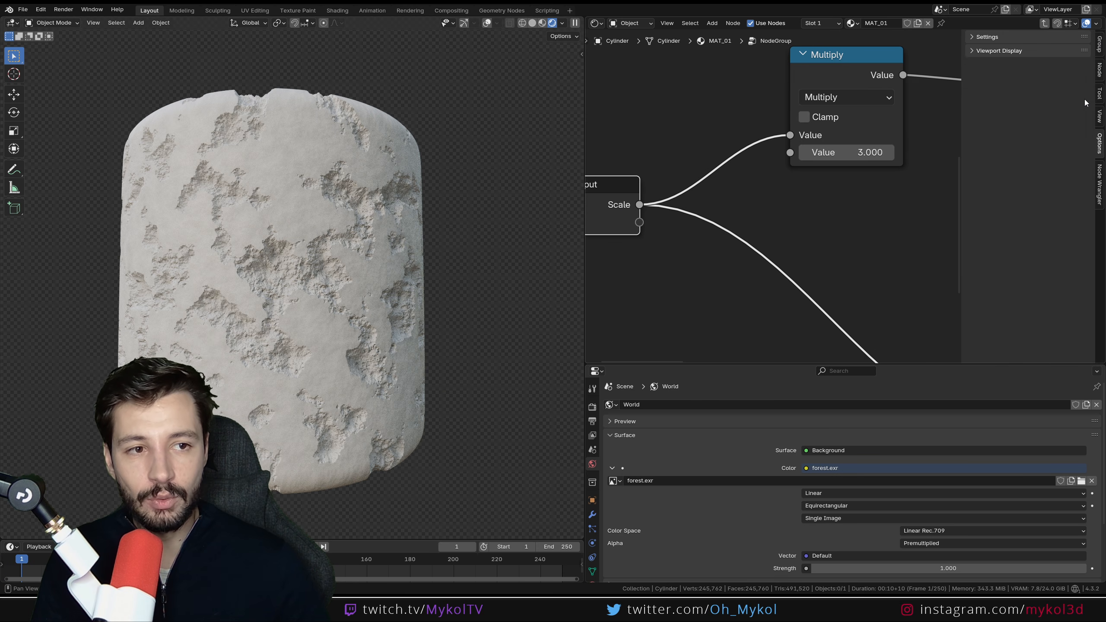
{"action": "left_click", "coordinate": [1100, 71]}
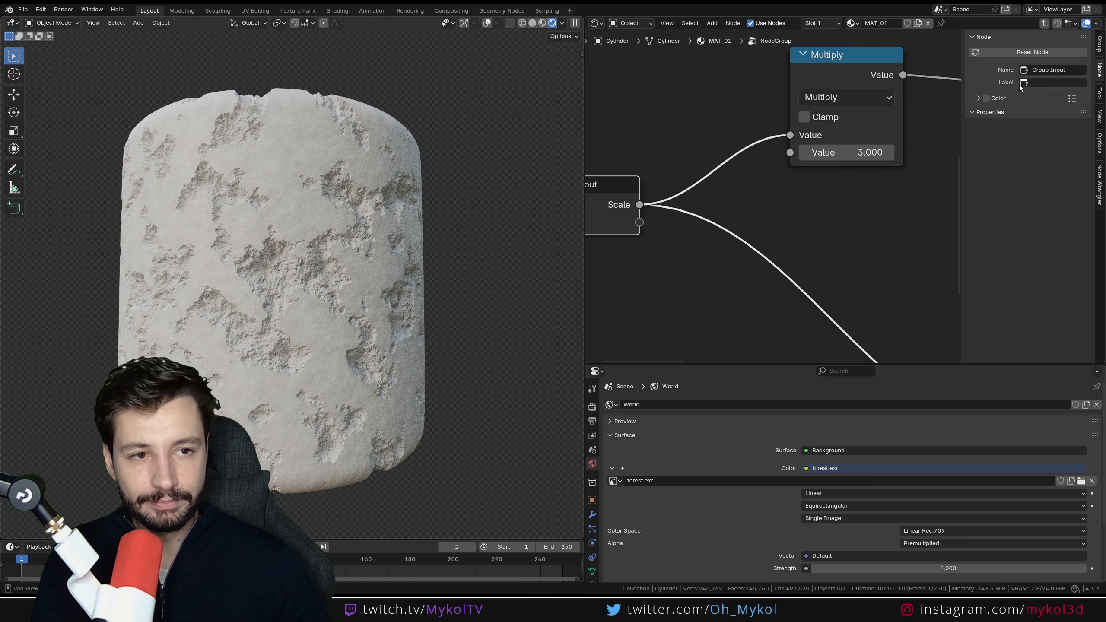
{"action": "left_click", "coordinate": [1100, 44]}
{"action": "scroll", "coordinate": [954, 174], "scroll_direction": "down", "scroll_amount": 2}
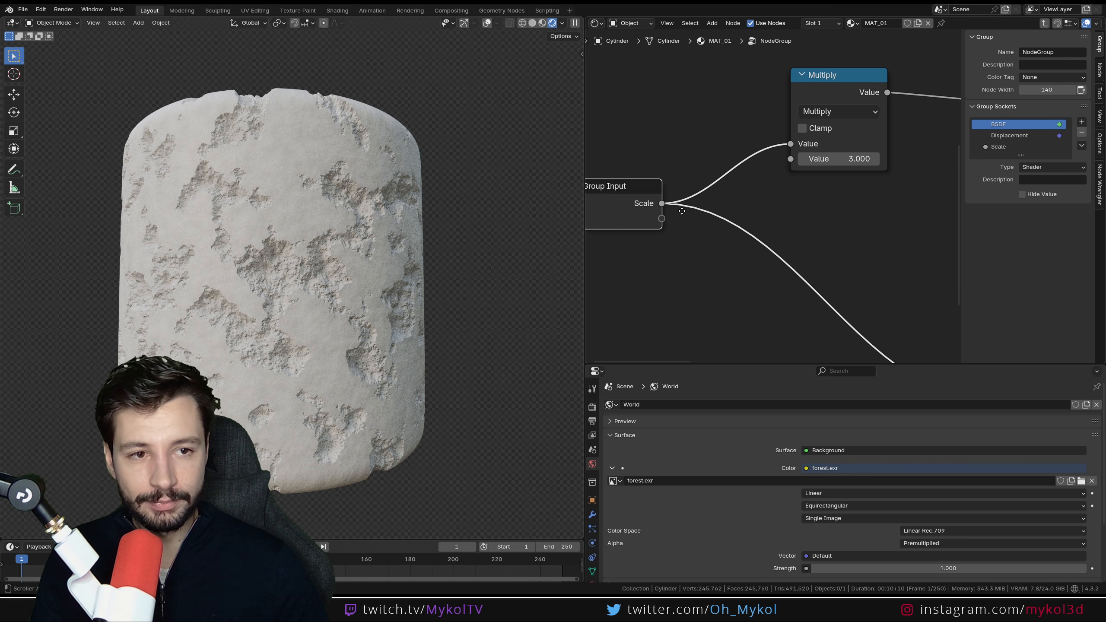
Rename the group's Scale input socket to "Noise - Scale".
{"action": "left_click", "coordinate": [1007, 146]}
{"action": "double_click", "coordinate": [1004, 146]}
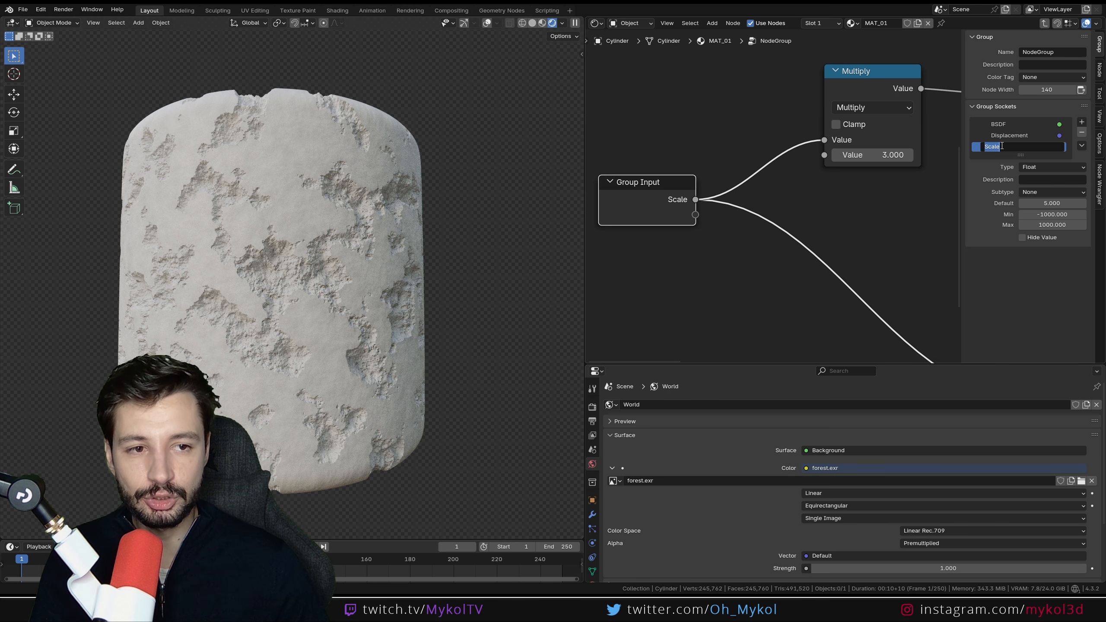
{"action": "type", "text": "Noise "}
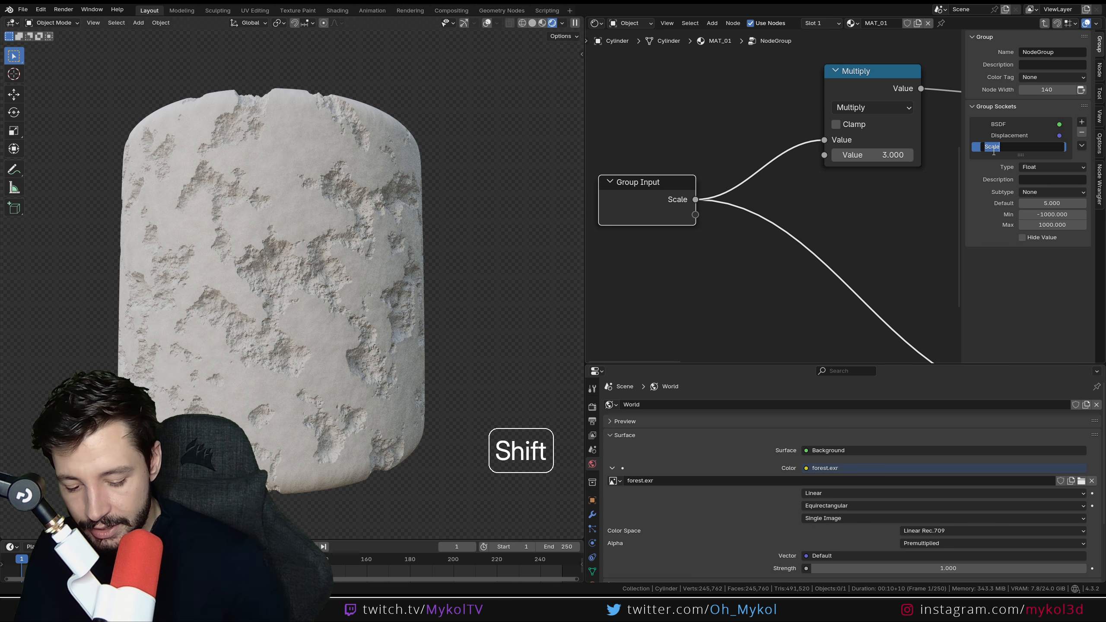
{"action": "type", "text": "- "}
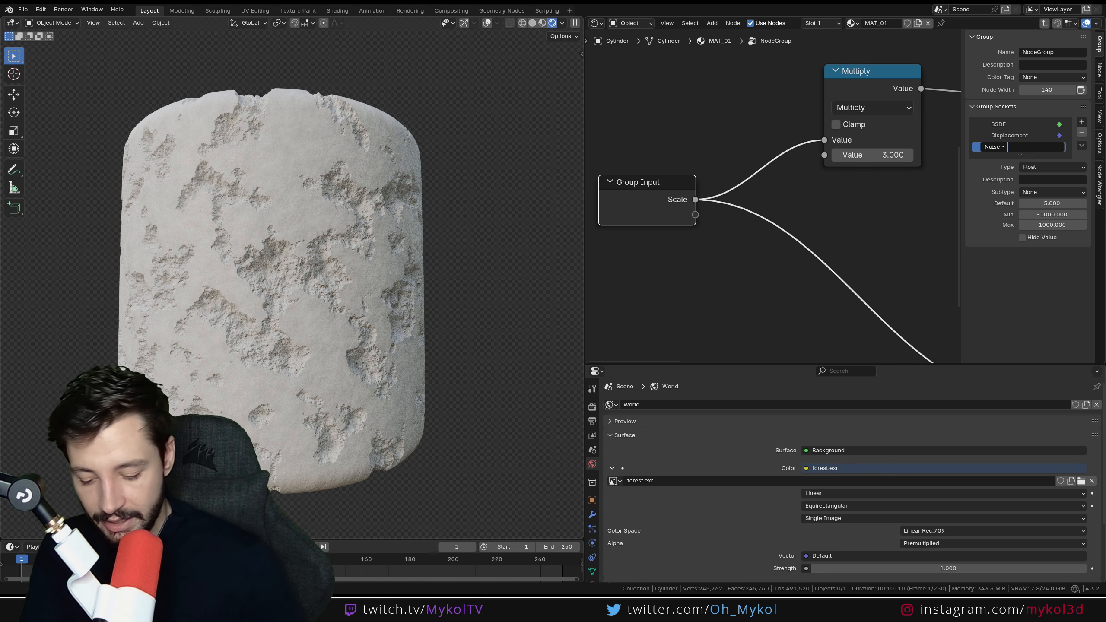
{"action": "type", "text": "Scale"}
{"action": "key", "text": "Return"}
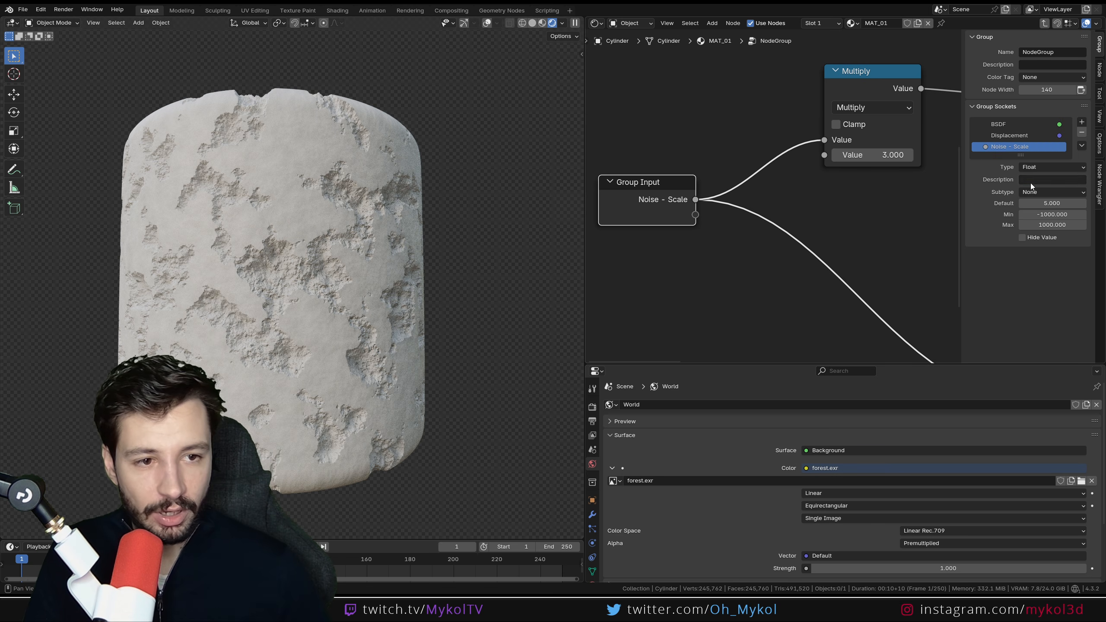
Limit the "Noise - Scale" input socket to a minimum of 1 and a maximum of 50.
{"action": "left_click", "coordinate": [1039, 216]}
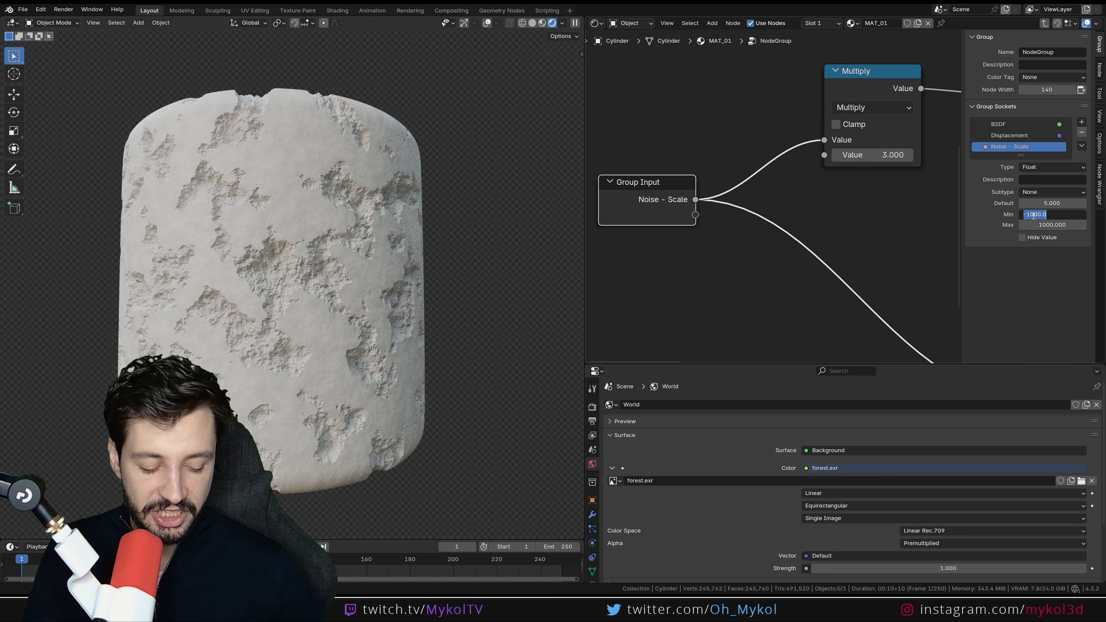
{"action": "type", "text": "-5"}
{"action": "key", "text": "Return"}
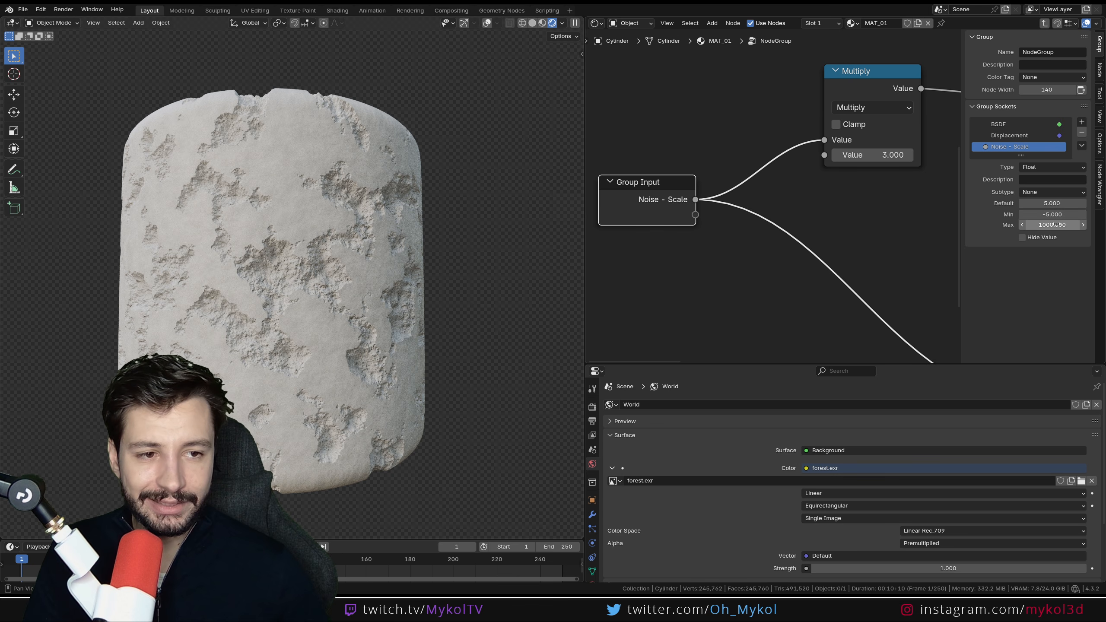
{"action": "left_click", "coordinate": [1053, 215]}
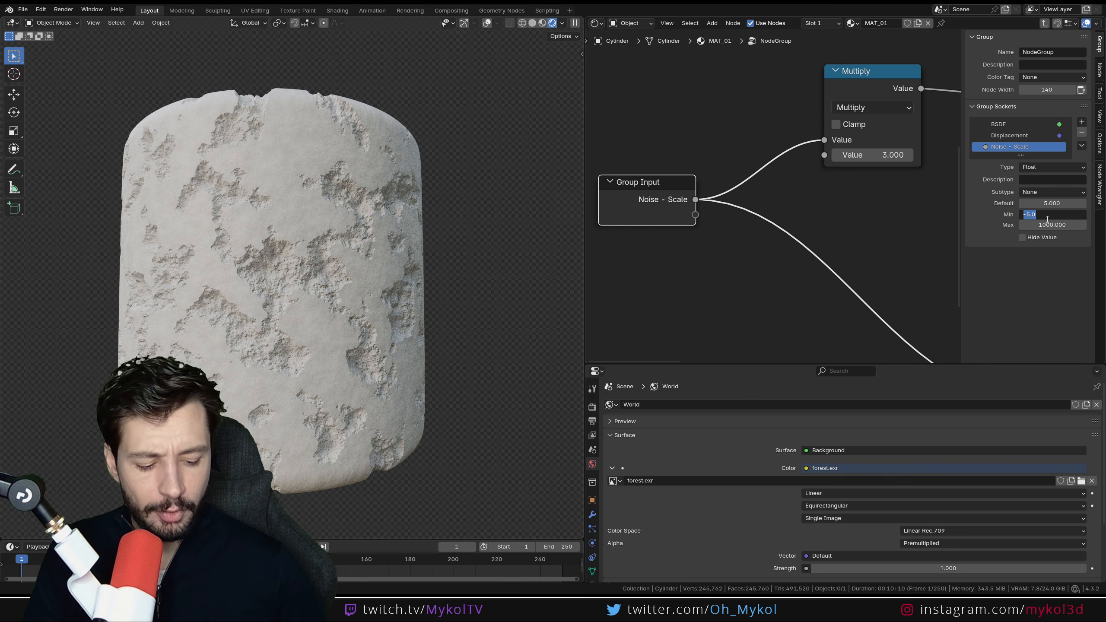
{"action": "type", "text": "1"}
{"action": "key", "text": "Return"}
{"action": "left_click", "coordinate": [1050, 225]}
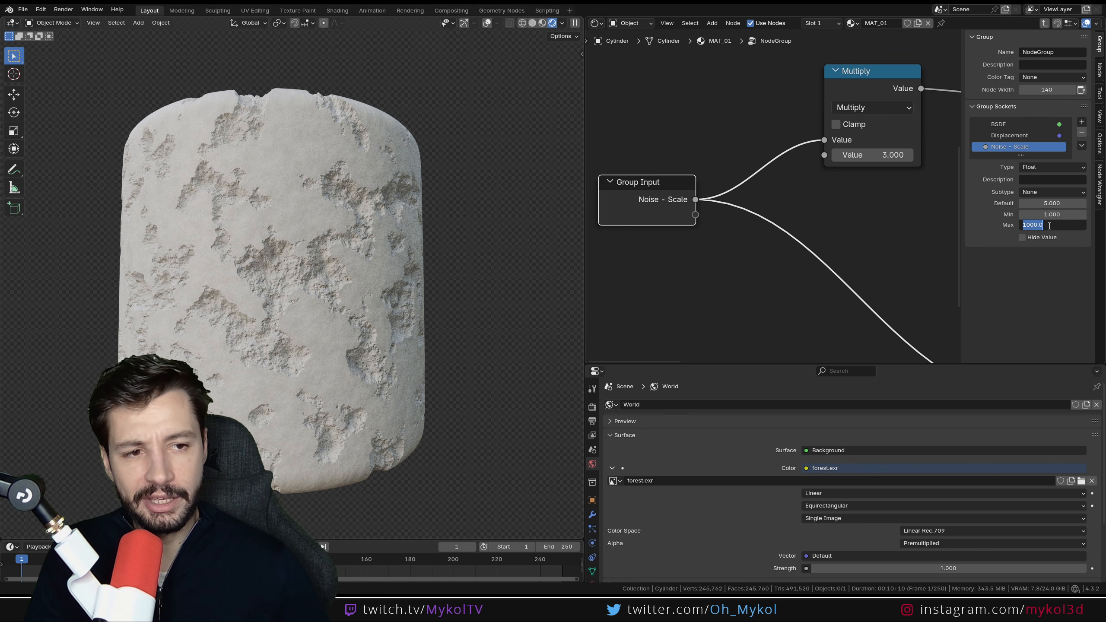
{"action": "type", "text": "50"}
{"action": "key", "text": "Return"}
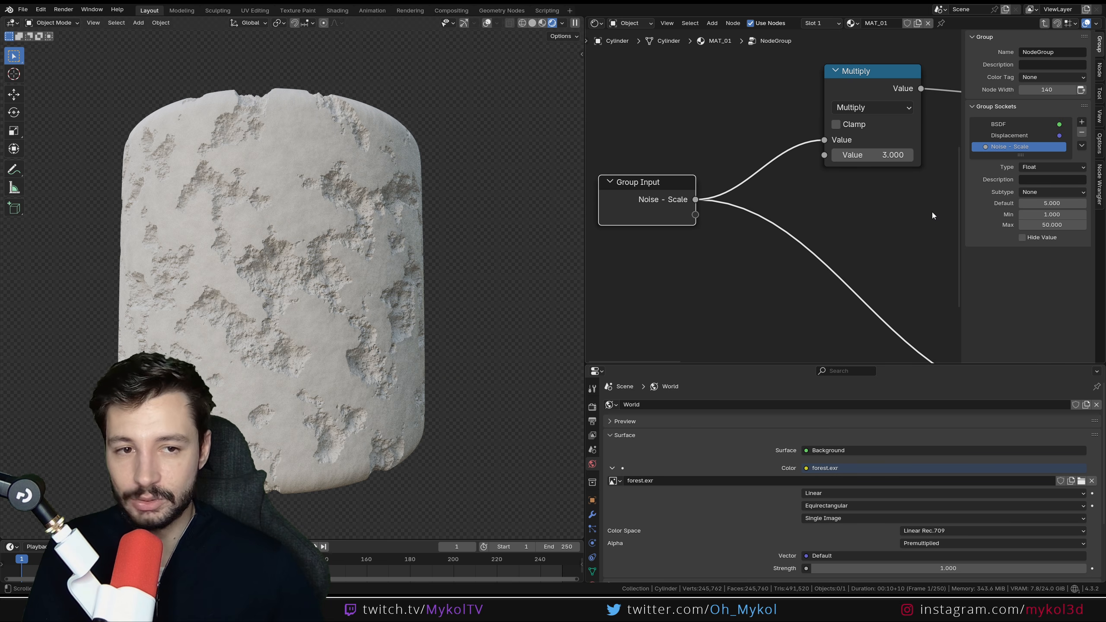
Expose the Bump node's Strength by linking it to a new socket on the Group Input node.
{"action": "scroll", "coordinate": [914, 196], "scroll_direction": "down", "scroll_amount": 6}
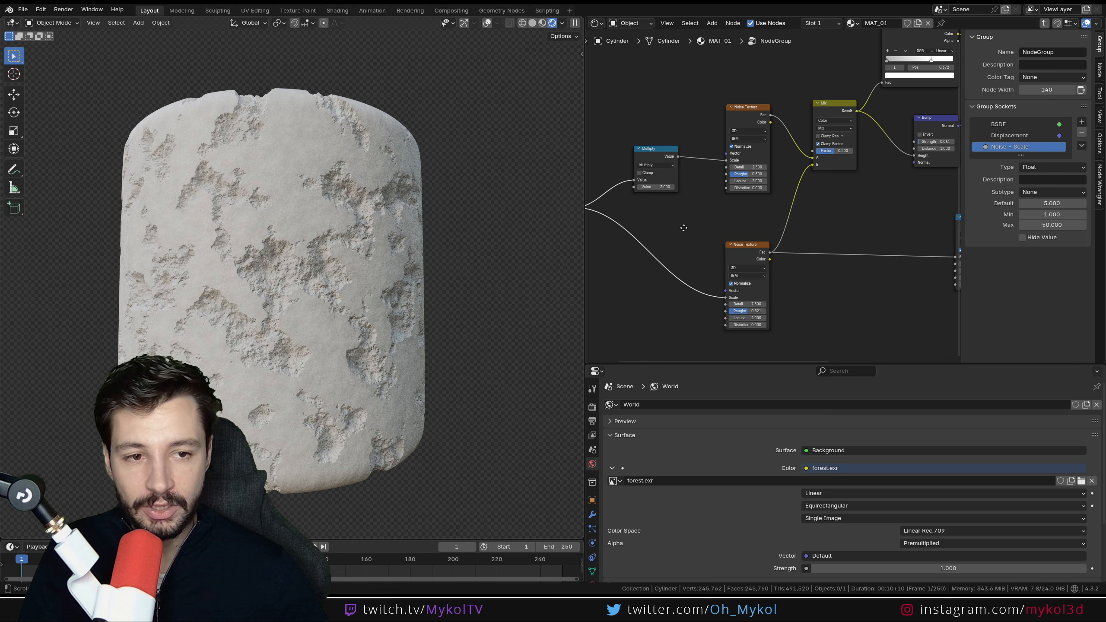
{"action": "middle_click_drag", "start_coordinate": [874, 205], "coordinate": [846, 215]}
{"action": "scroll", "coordinate": [726, 237], "scroll_direction": "up", "scroll_amount": 4}
{"action": "scroll", "coordinate": [846, 214], "scroll_direction": "down", "scroll_amount": 3}
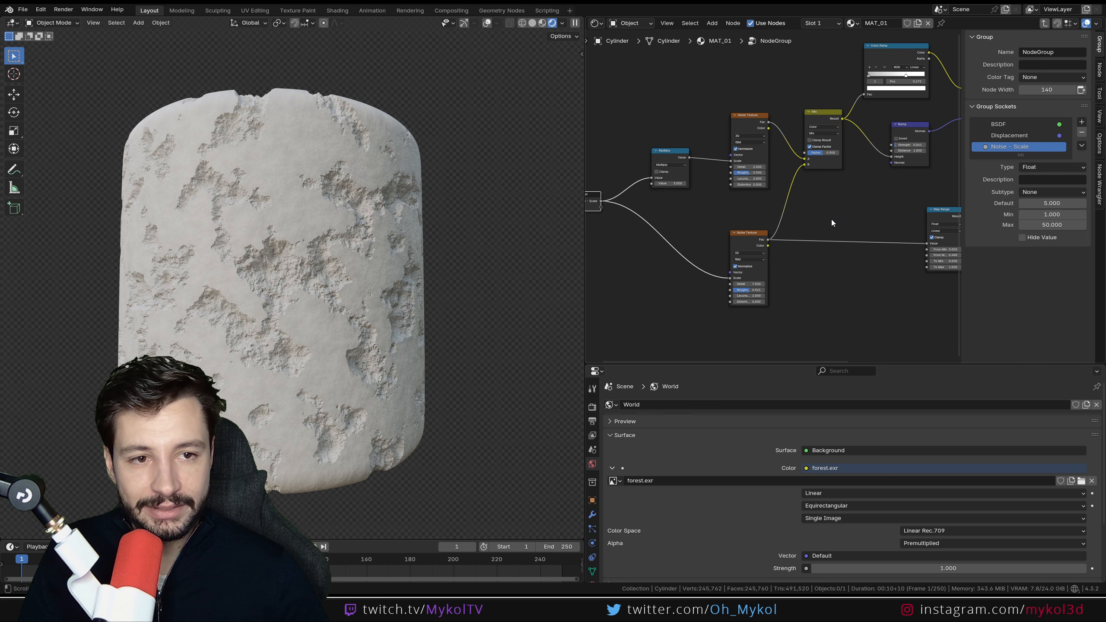
{"action": "left_click_drag", "start_coordinate": [910, 133], "coordinate": [923, 146]}
{"action": "scroll", "coordinate": [830, 211], "scroll_direction": "down", "scroll_amount": 1}
{"action": "middle_click_drag", "start_coordinate": [830, 211], "coordinate": [849, 206]}
{"action": "left_click_drag", "start_coordinate": [632, 202], "coordinate": [914, 155]}
Select the Group Input node and rename the group's Strength socket to "Normal - Intensity".
{"action": "left_click", "coordinate": [616, 196]}
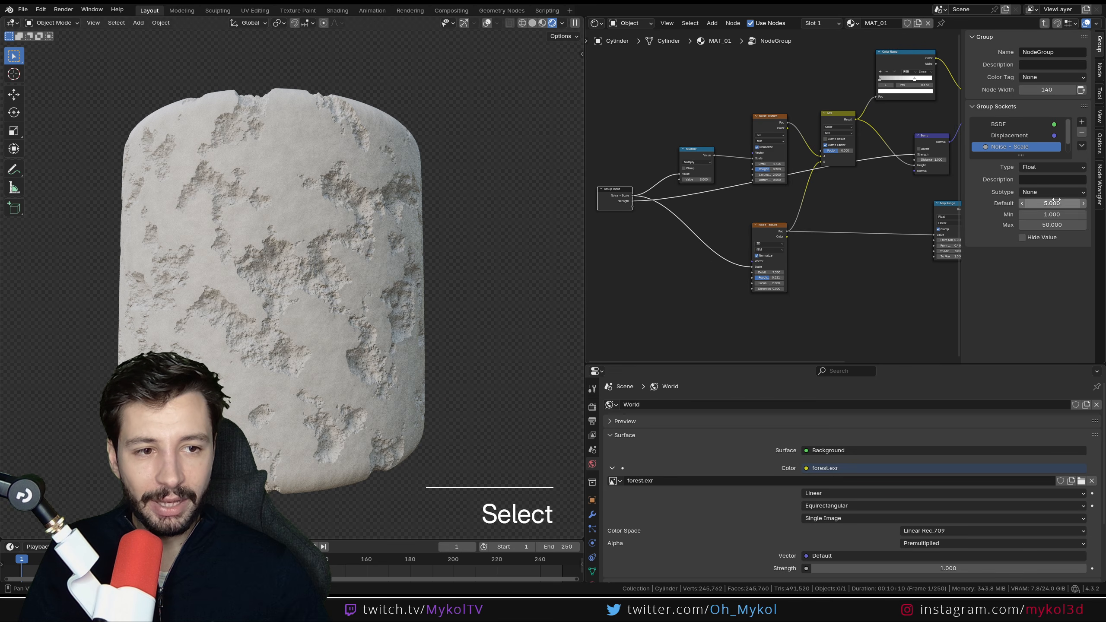
{"action": "scroll", "coordinate": [1026, 139], "scroll_direction": "down", "scroll_amount": 1}
{"action": "left_click", "coordinate": [1006, 148]}
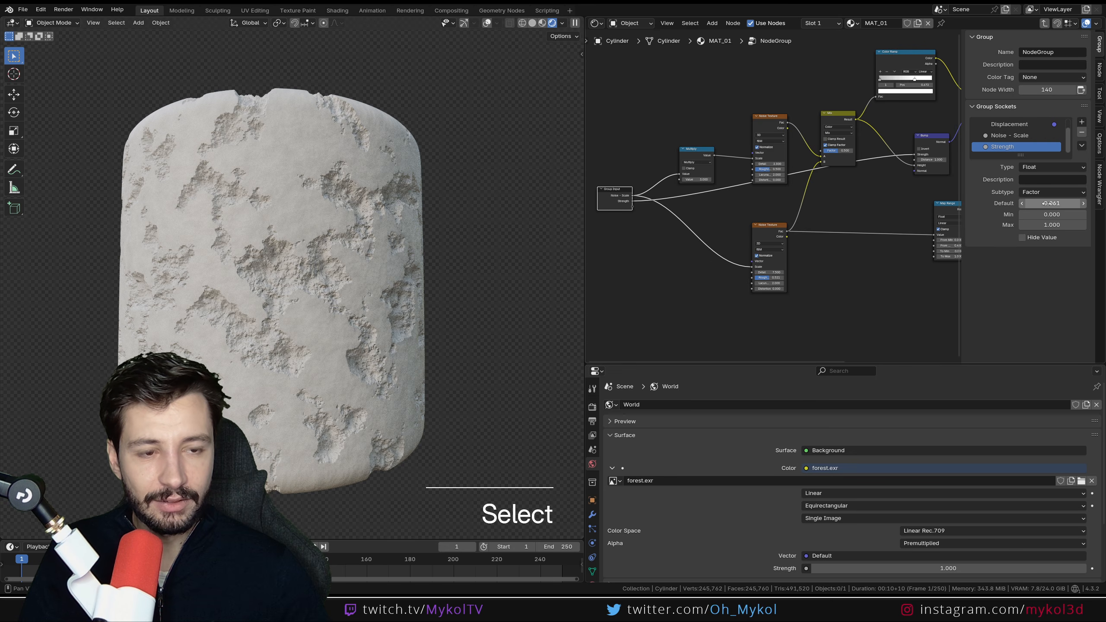
{"action": "middle_click_drag", "start_coordinate": [922, 173], "coordinate": [815, 173]}
{"action": "scroll", "coordinate": [815, 173], "scroll_direction": "up", "scroll_amount": 5}
{"action": "middle_click_drag", "start_coordinate": [715, 219], "coordinate": [908, 208]}
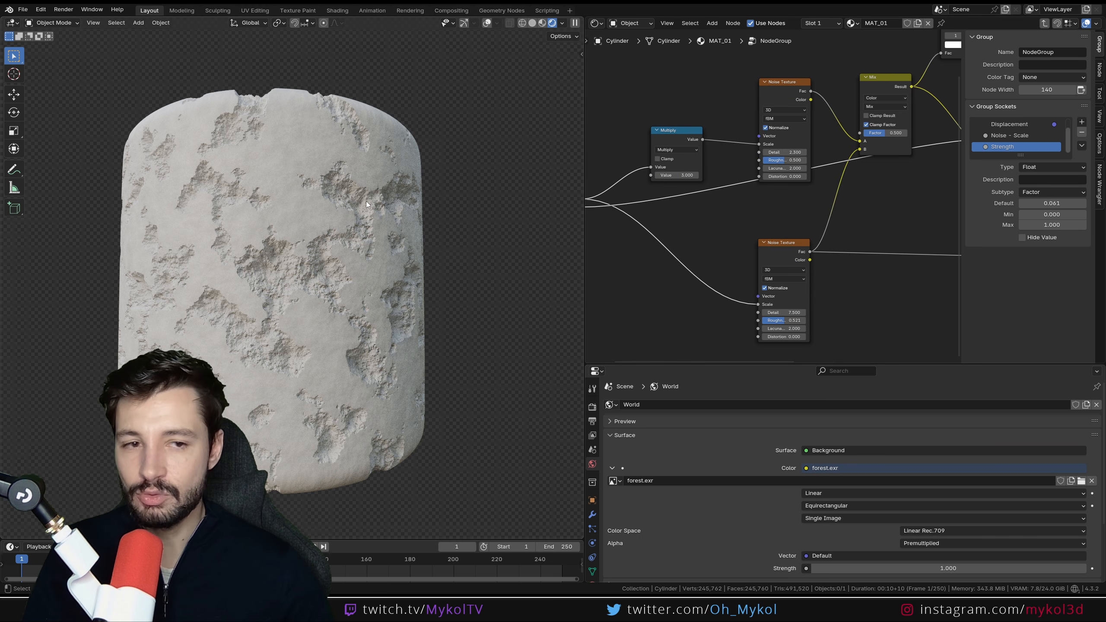
{"action": "scroll", "coordinate": [762, 220], "scroll_direction": "down", "scroll_amount": 2}
{"action": "middle_click_drag", "start_coordinate": [760, 220], "coordinate": [879, 192]}
{"action": "scroll", "coordinate": [879, 192], "scroll_direction": "up", "scroll_amount": 3}
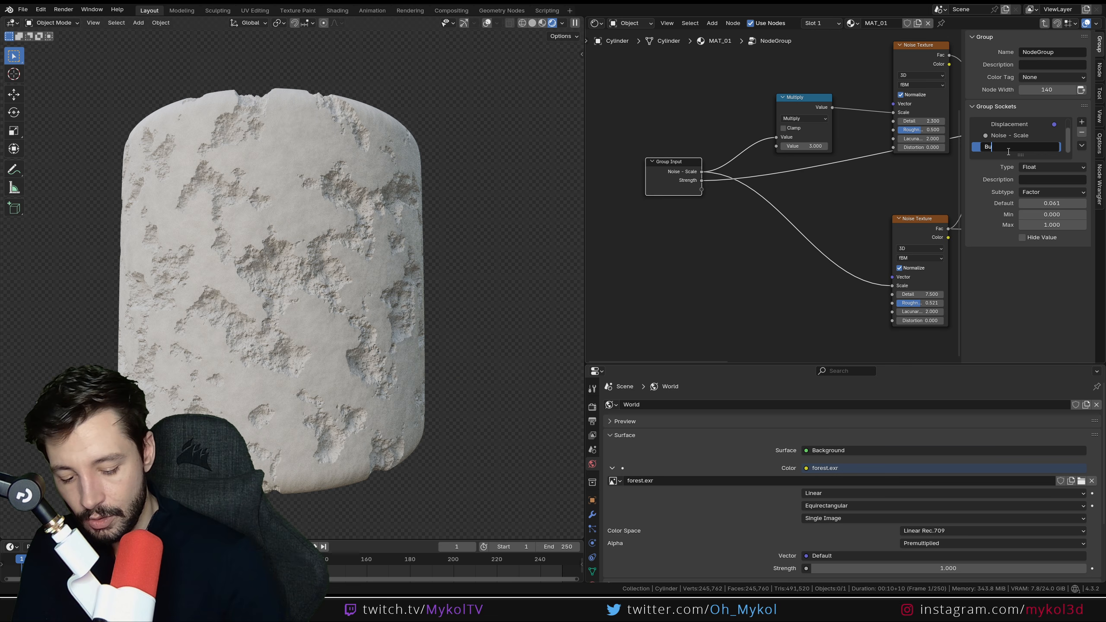
{"action": "key", "text": "BackSpace"}
{"action": "type", "text": "Normal"}
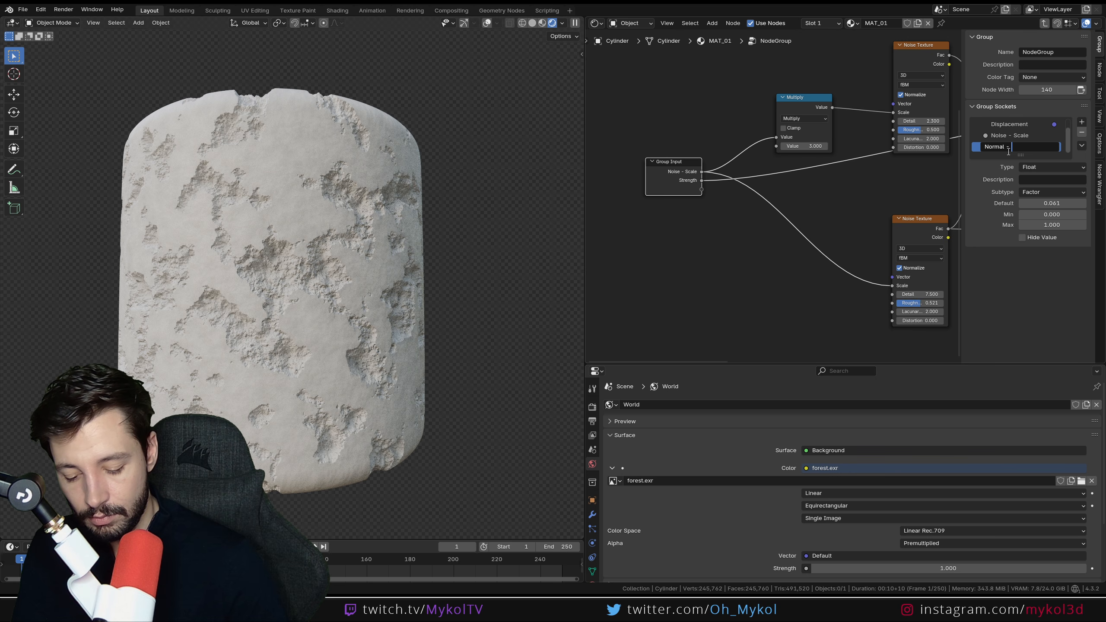
{"action": "type", "text": " - In"}
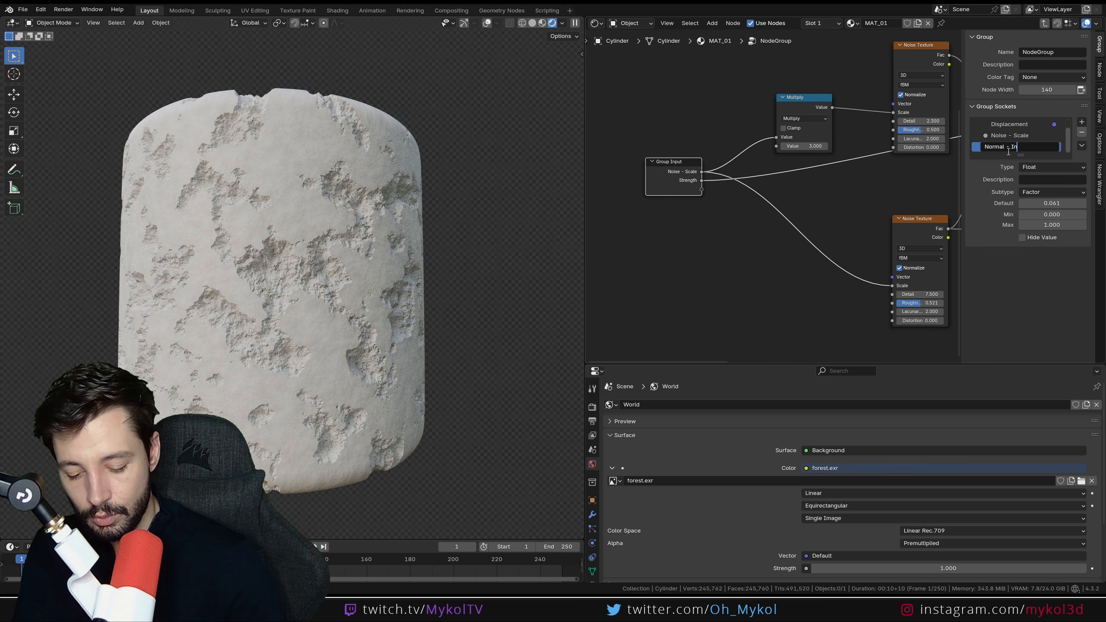
{"action": "type", "text": "tensity"}
{"action": "key", "text": "Return"}
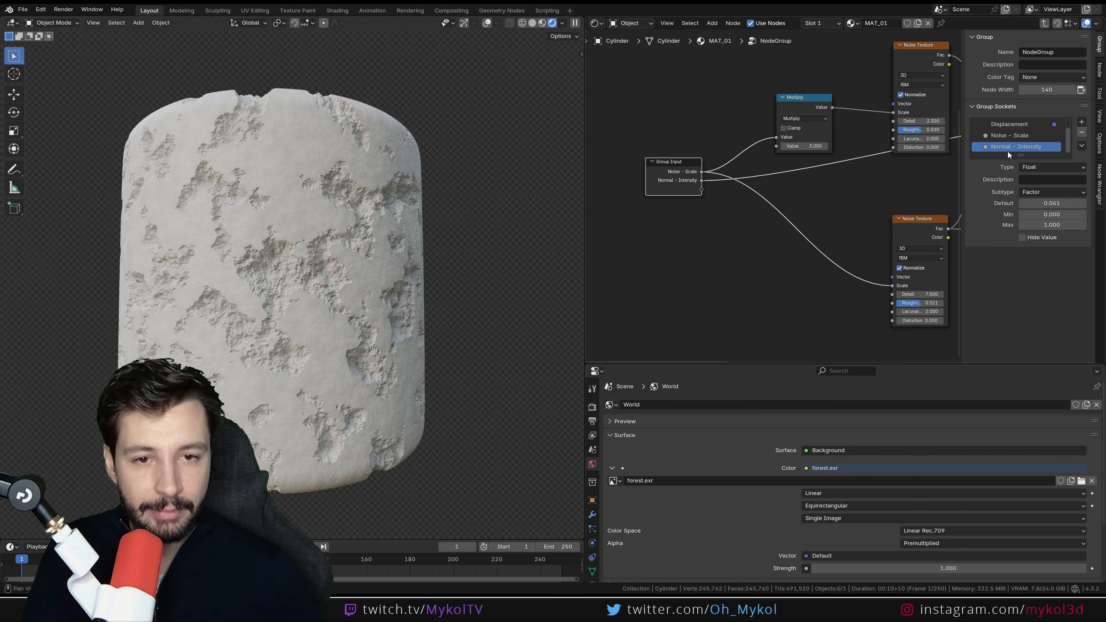
Expose the Displacement node's Scale by linking it to a new socket on the Group Input node.
{"action": "scroll", "coordinate": [788, 206], "scroll_direction": "down", "scroll_amount": 2}
{"action": "middle_click_drag", "start_coordinate": [787, 205], "coordinate": [621, 176]}
{"action": "middle_click_drag", "start_coordinate": [808, 190], "coordinate": [696, 190]}
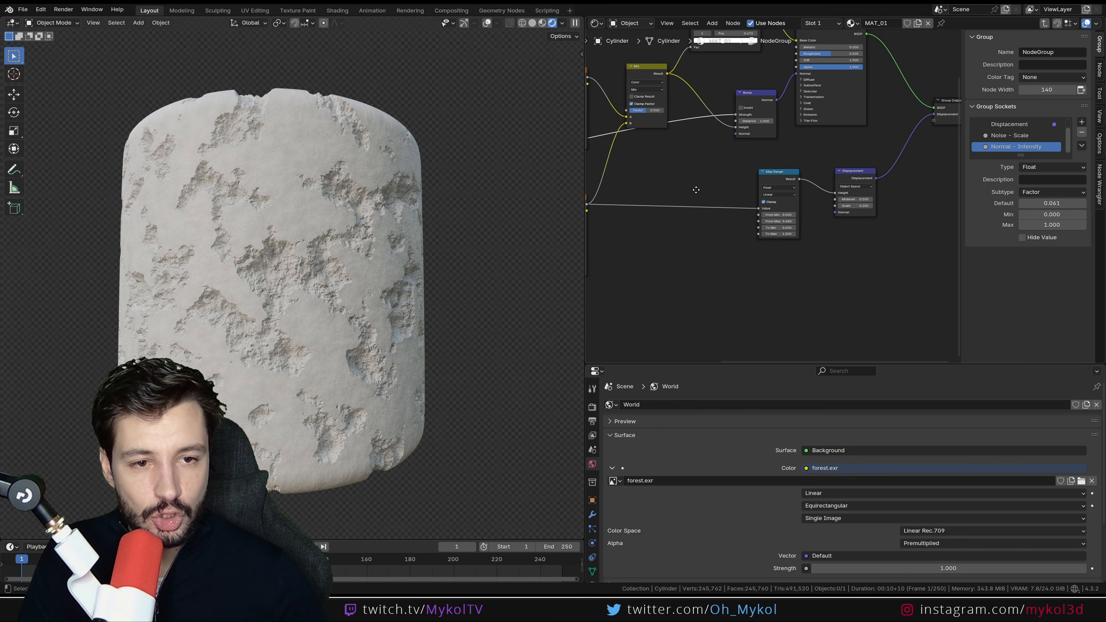
{"action": "scroll", "coordinate": [757, 197], "scroll_direction": "up", "scroll_amount": 3}
{"action": "scroll", "coordinate": [758, 197], "scroll_direction": "down", "scroll_amount": 1}
{"action": "scroll", "coordinate": [698, 205], "scroll_direction": "down", "scroll_amount": 1}
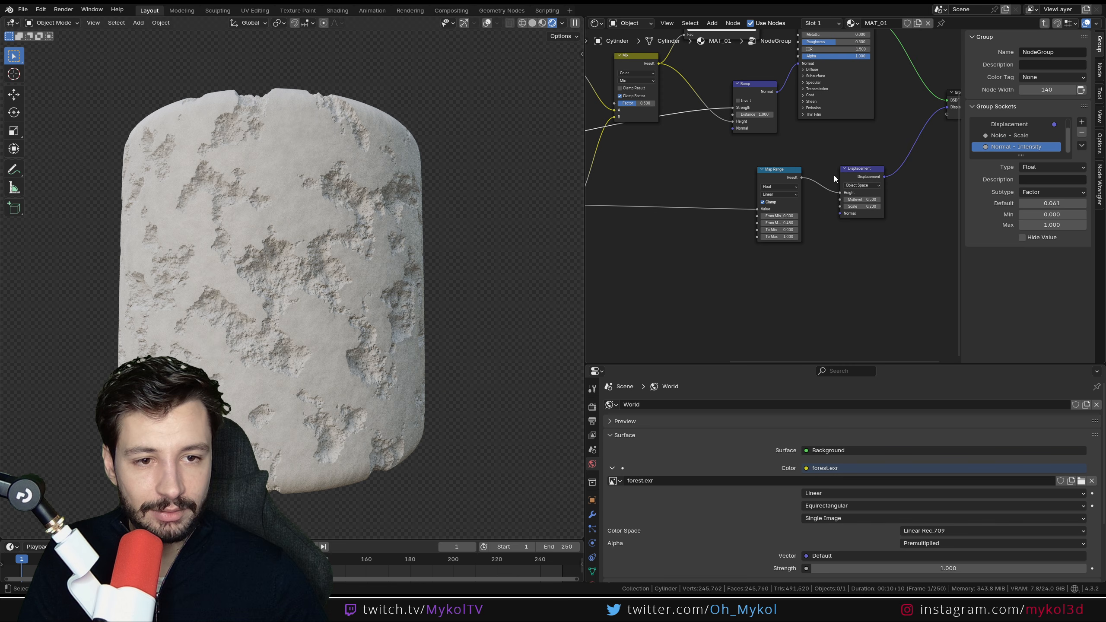
{"action": "middle_click_drag", "start_coordinate": [812, 185], "coordinate": [905, 193]}
{"action": "scroll", "coordinate": [893, 163], "scroll_direction": "down", "scroll_amount": 1}
{"action": "left_click_drag", "start_coordinate": [925, 188], "coordinate": [648, 163]}
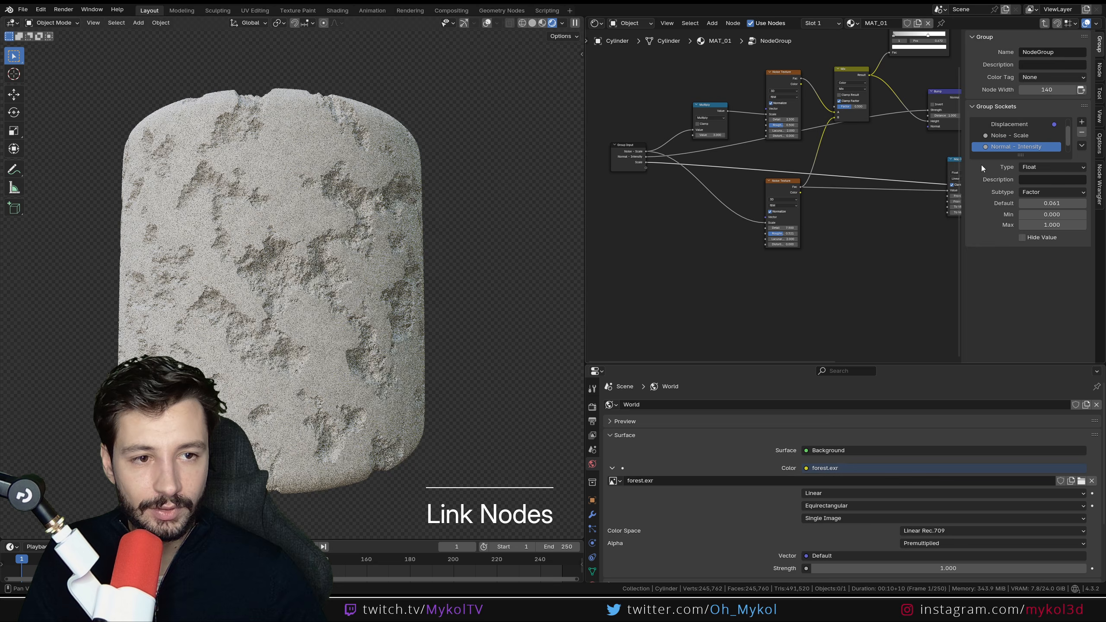
Rename the newly exposed Scale socket to "Displacement - Intensity".
{"action": "type", "text": "D"}
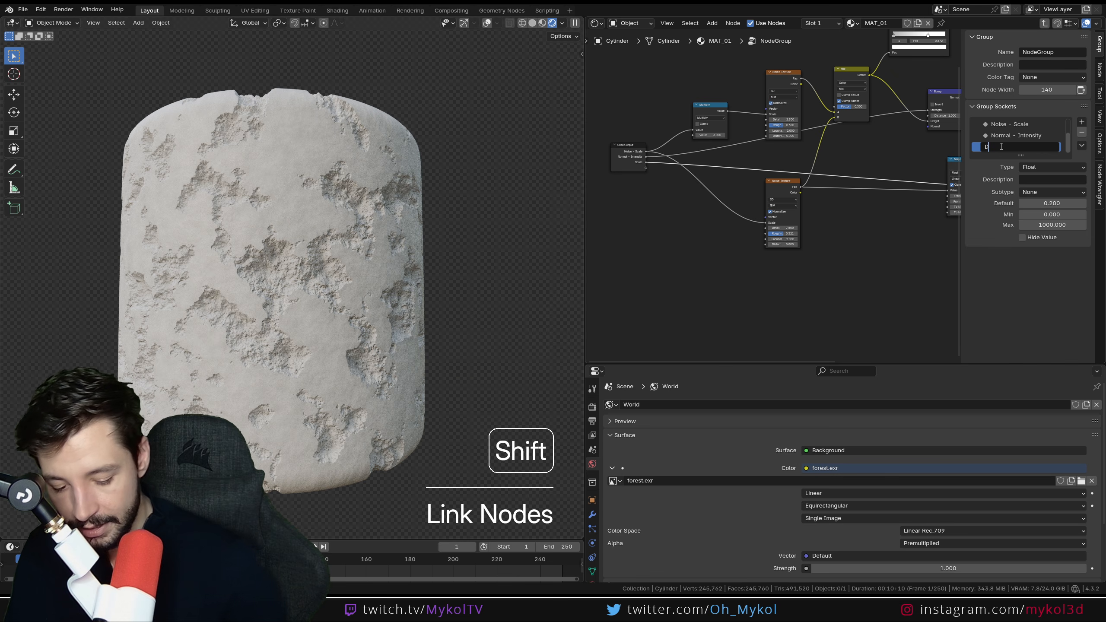
{"action": "type", "text": "isplacement - Intensity"}
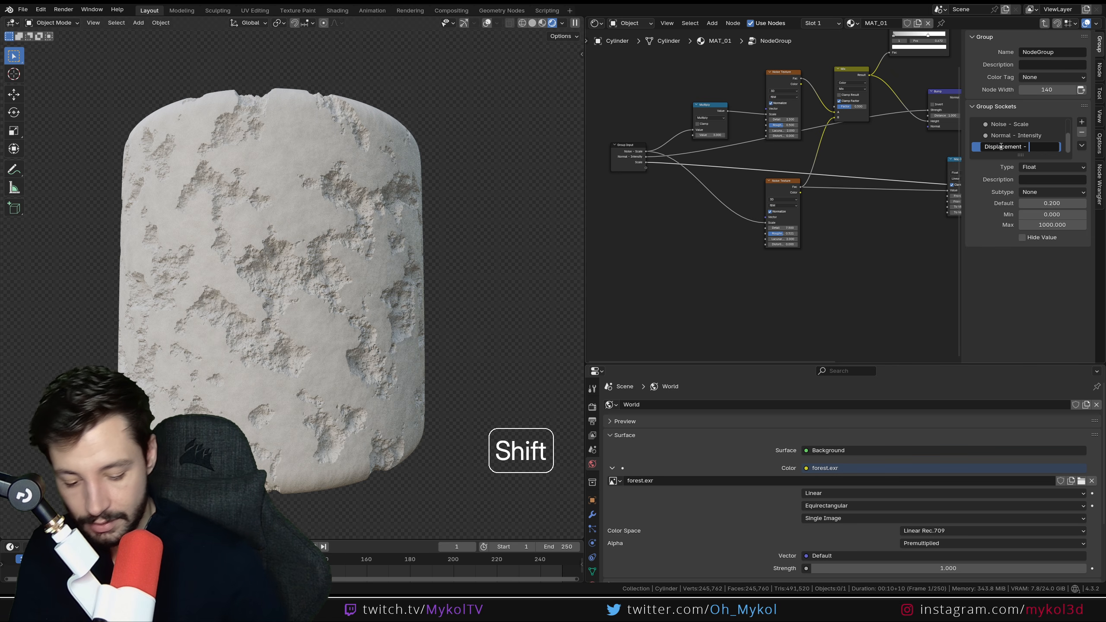
{"action": "key", "text": "Return"}
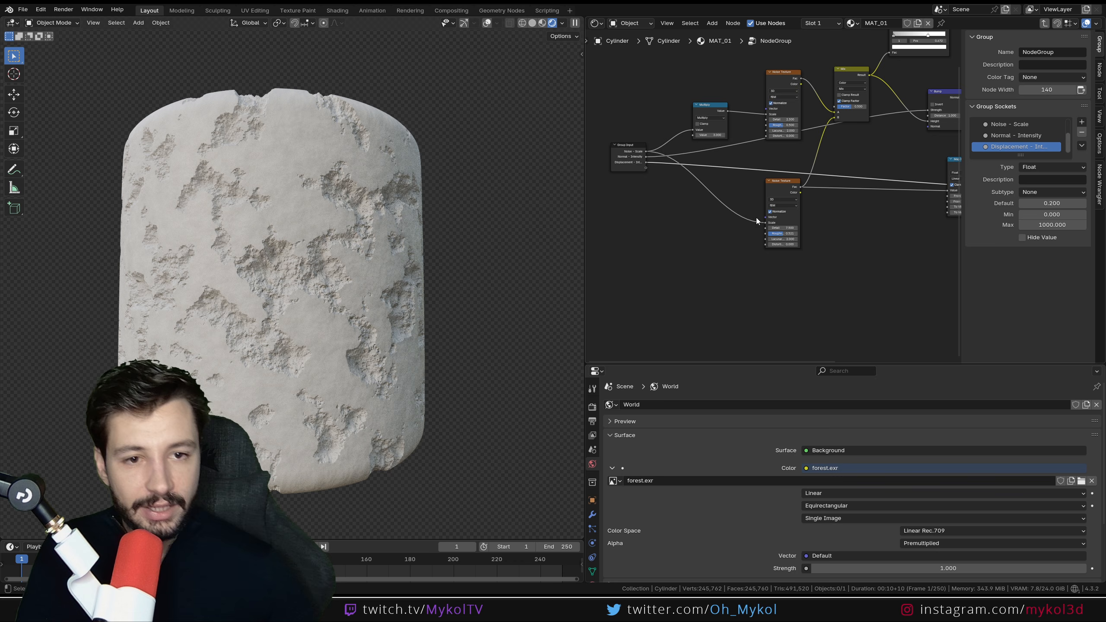
Move the Map Range node away from the Displacement node and link its From Max to a new Group Input socket.
{"action": "middle_click_drag", "start_coordinate": [756, 218], "coordinate": [693, 211]}
{"action": "scroll", "coordinate": [741, 217], "scroll_direction": "up", "scroll_amount": 2}
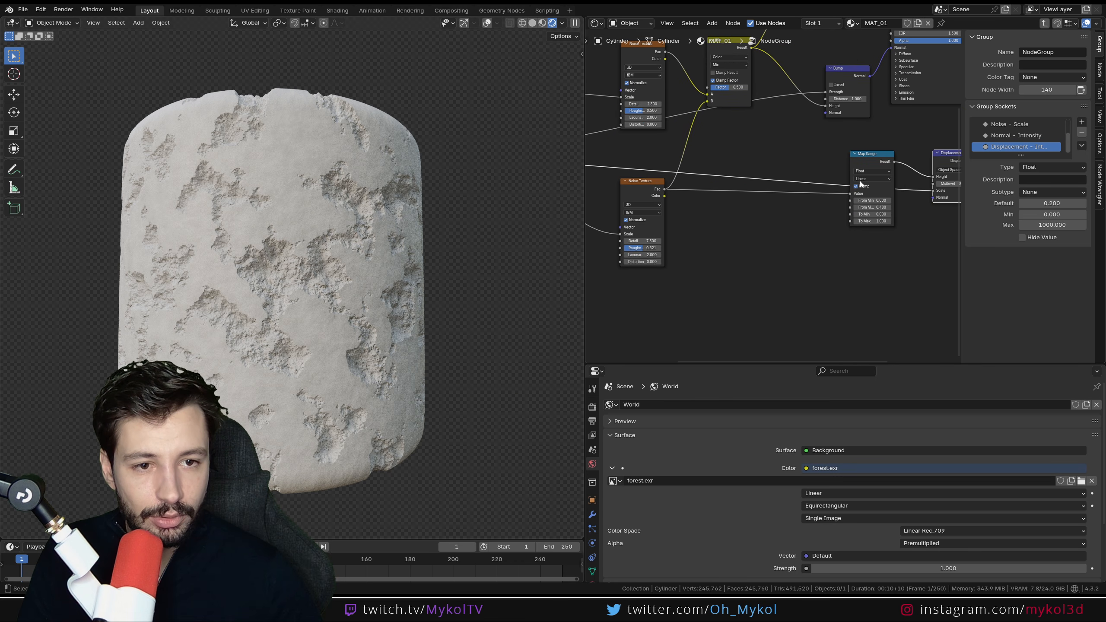
{"action": "left_click_drag", "start_coordinate": [850, 163], "coordinate": [807, 163]}
{"action": "middle_click_drag", "start_coordinate": [760, 228], "coordinate": [879, 232]}
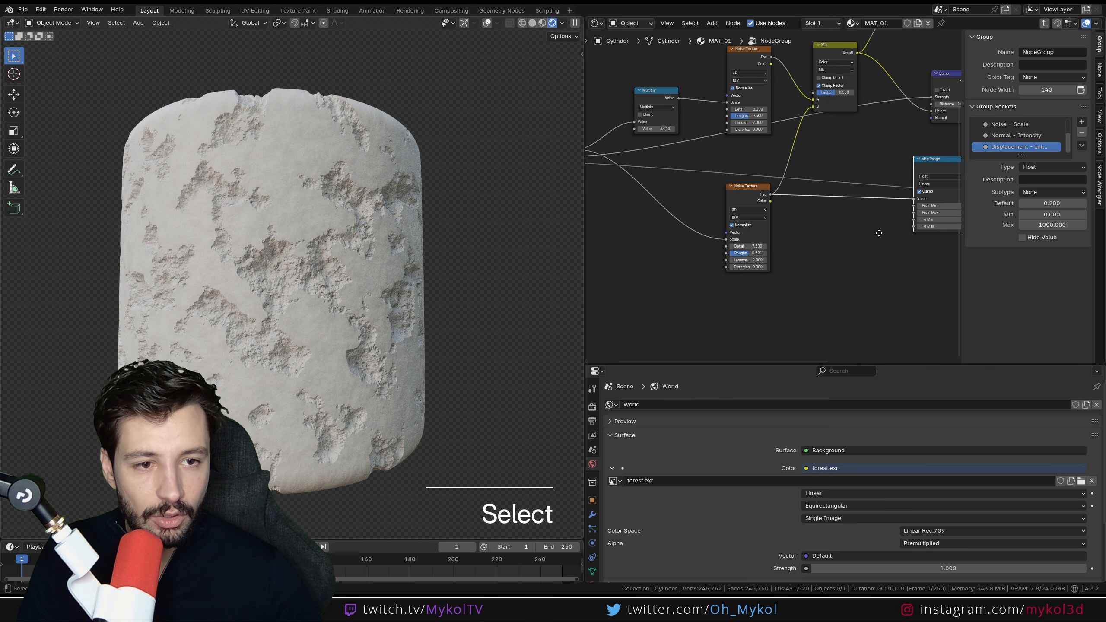
{"action": "scroll", "coordinate": [883, 223], "scroll_direction": "down", "scroll_amount": 3}
{"action": "left_click_drag", "start_coordinate": [916, 210], "coordinate": [652, 179]}
Select the Group Input node and rename the group's From Max socket to "Clamp".
{"action": "left_click", "coordinate": [631, 153]}
{"action": "scroll", "coordinate": [1020, 137], "scroll_direction": "down", "scroll_amount": 1}
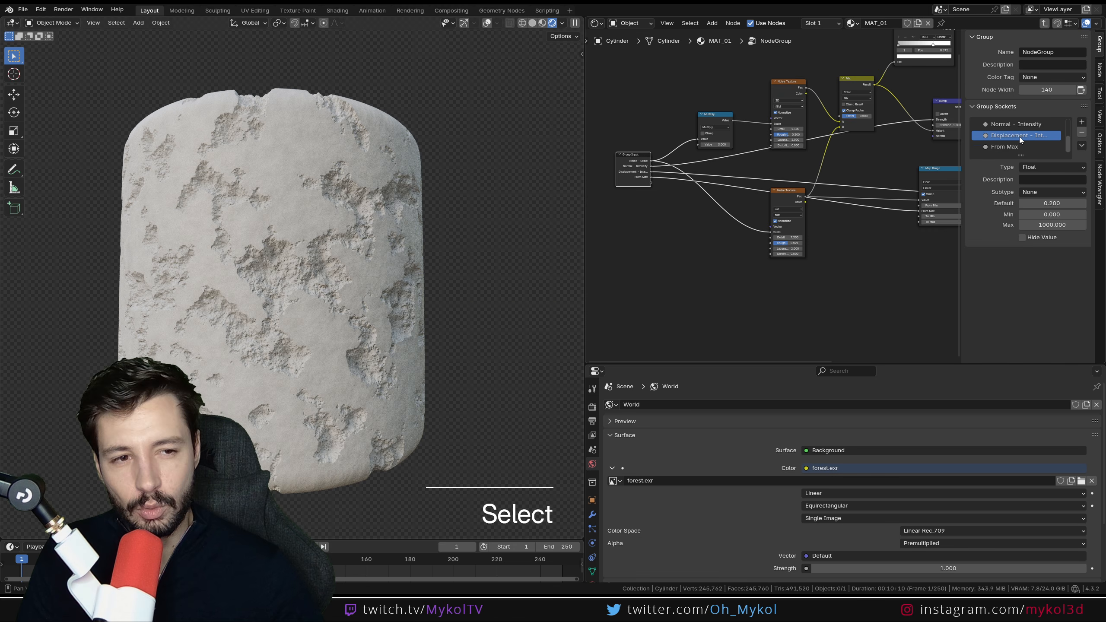
{"action": "double_click", "coordinate": [1010, 146]}
{"action": "type", "text": "Clamp"}
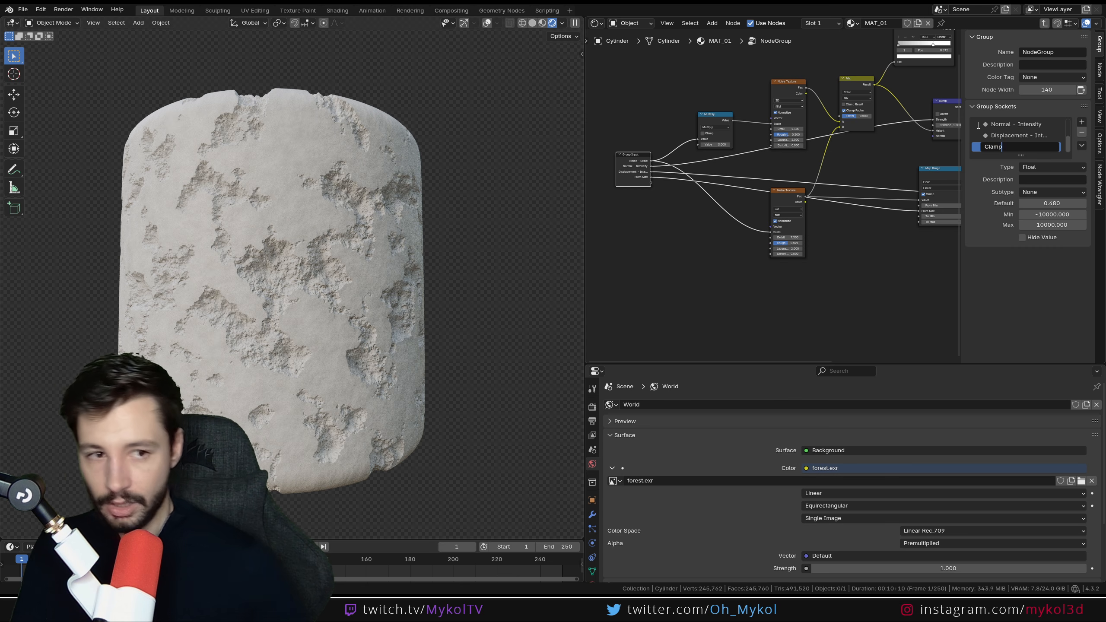
{"action": "key", "text": "Return"}
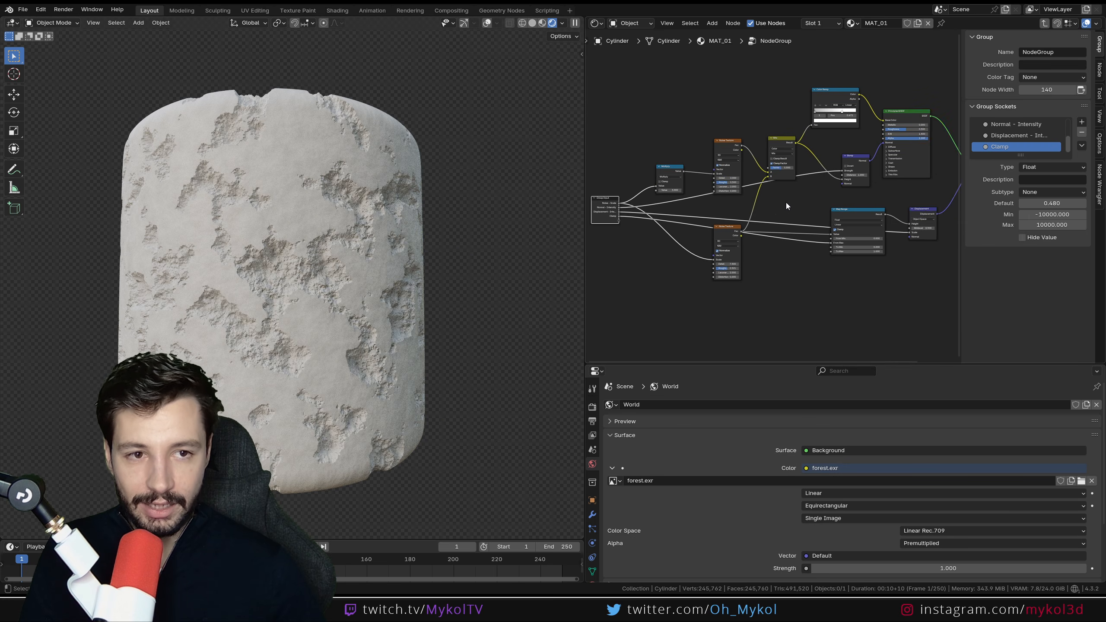
Leave the node group and test its Normal - Intensity on the cylinder, trying 0.194 and setting it to 0.033.
{"action": "key", "text": "ctrl+Tab"}
{"action": "scroll", "coordinate": [790, 206], "scroll_direction": "up", "scroll_amount": 4}
{"action": "scroll", "coordinate": [728, 228], "scroll_direction": "up", "scroll_amount": 2}
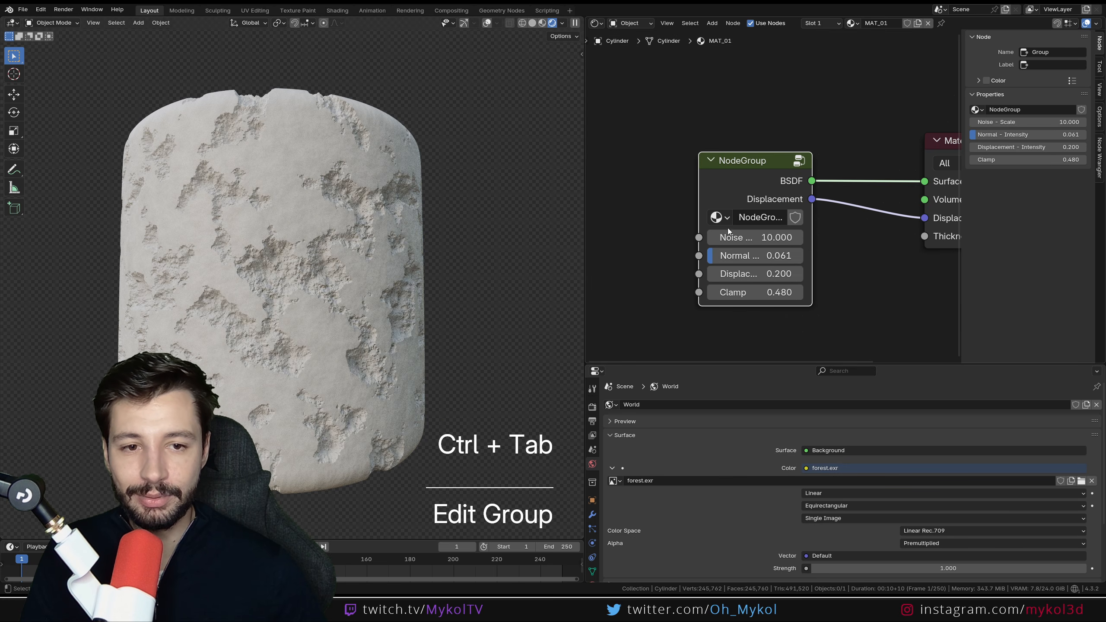
{"action": "mouse_move", "coordinate": [743, 260]}
{"action": "left_mouse_down"}
{"action": "mouse_move", "coordinate": [780, 259]}
{"action": "mouse_move", "coordinate": [757, 260]}
{"action": "left_mouse_up"}
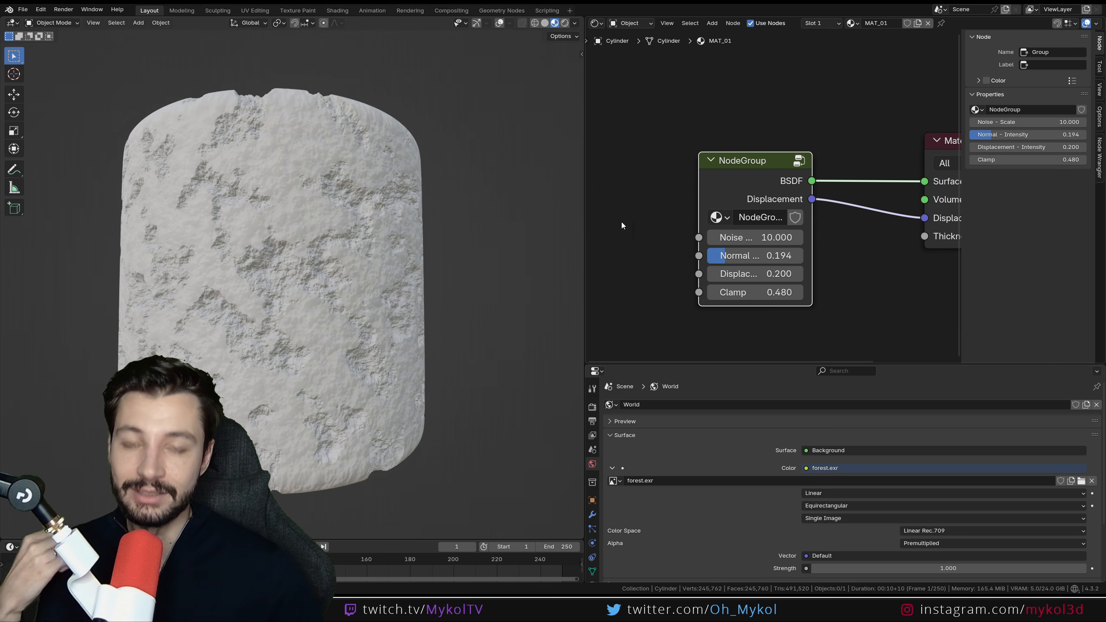
{"action": "left_click_drag", "start_coordinate": [738, 258], "coordinate": [726, 257]}
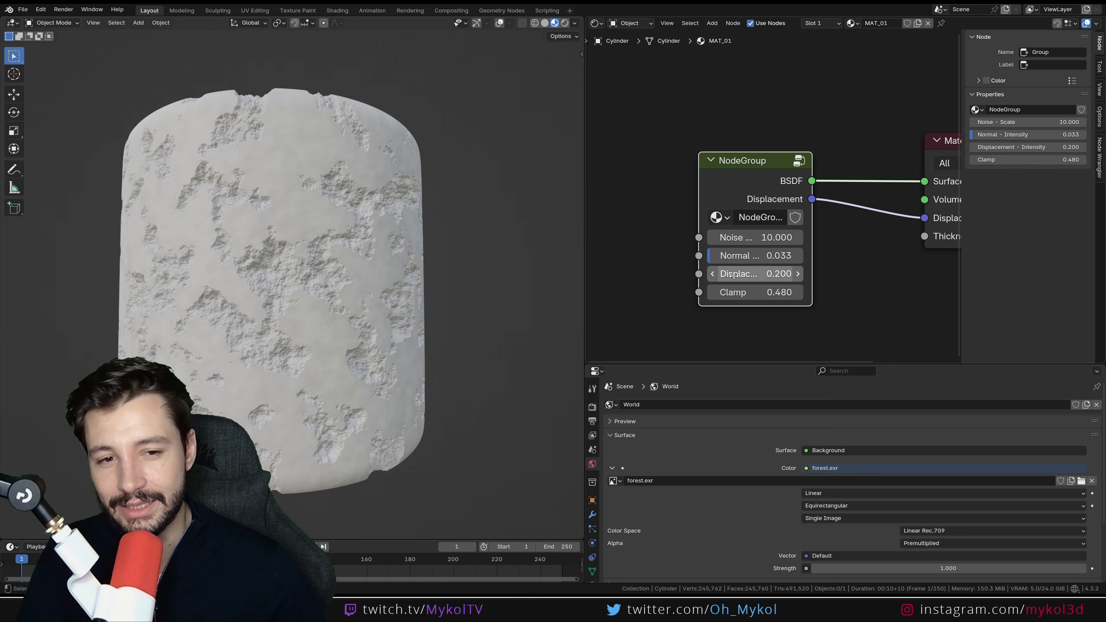
Try Displacement - Intensity at 0 and Clamp at 2.15 on the node group, undoing each change.
{"action": "left_click", "coordinate": [755, 274]}
{"action": "type", "text": "2.2"}
{"action": "key", "text": "Return"}
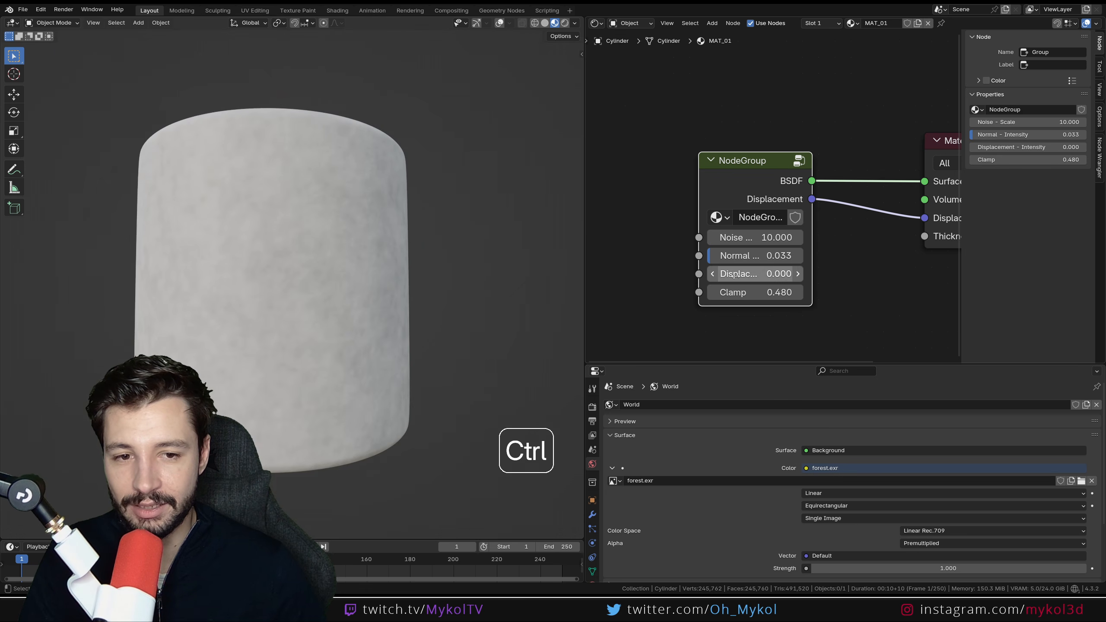
{"action": "key", "text": "ctrl+z"}
{"action": "left_click_drag", "start_coordinate": [755, 293], "coordinate": [801, 292]}
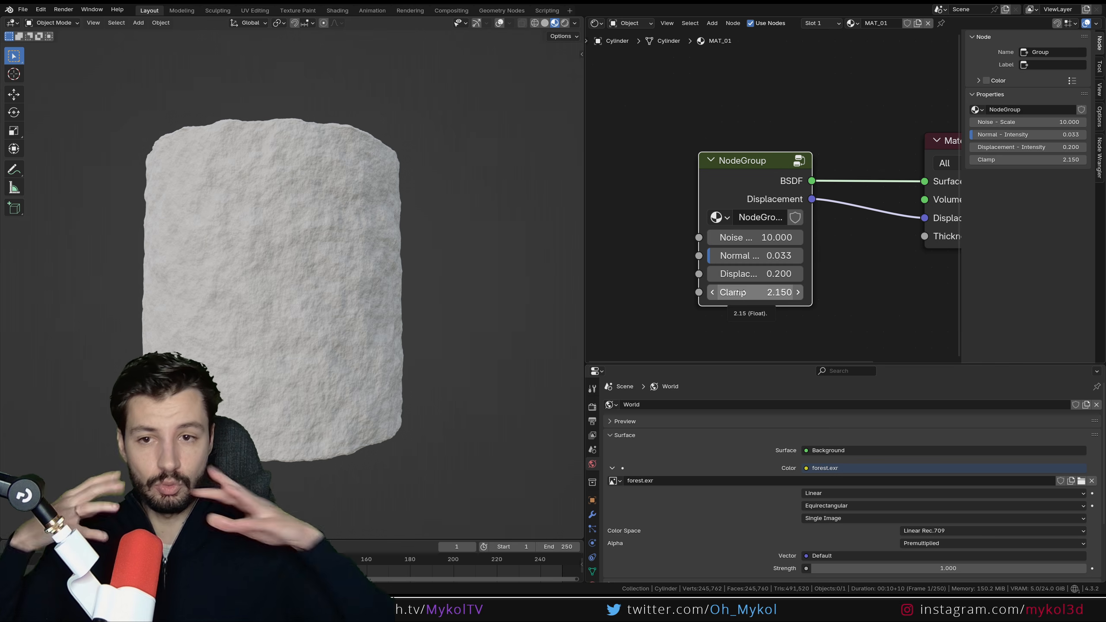
{"action": "key", "text": "ctrl+z"}
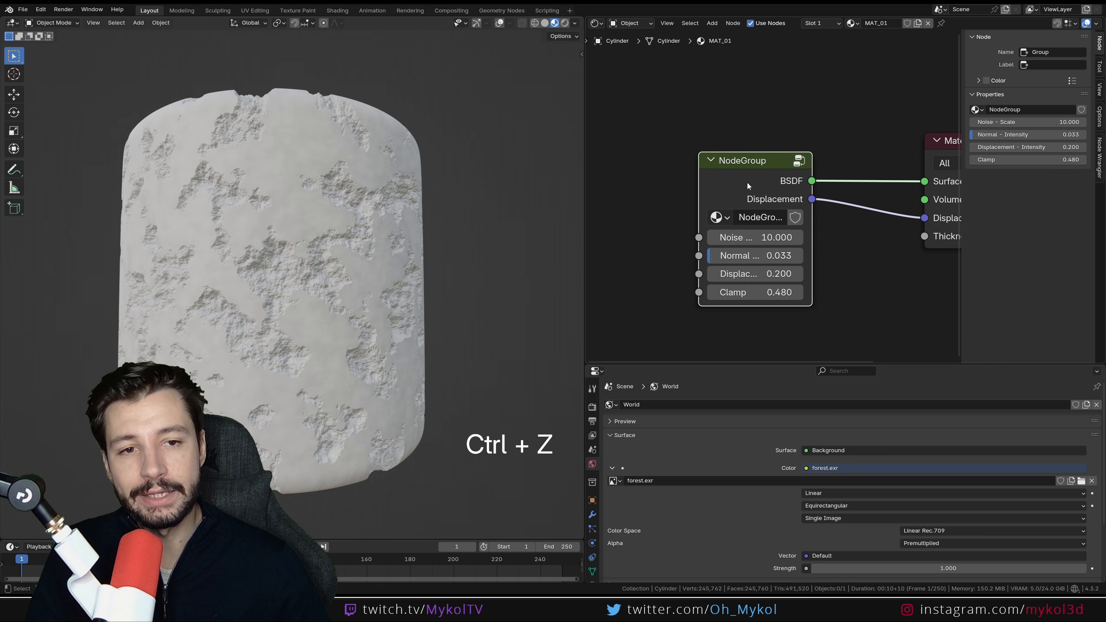
Re-enter the node group and move the Principled BSDF and Displacement nodes farther from the Color Ramp and Map Range.
{"action": "left_click", "coordinate": [754, 162]}
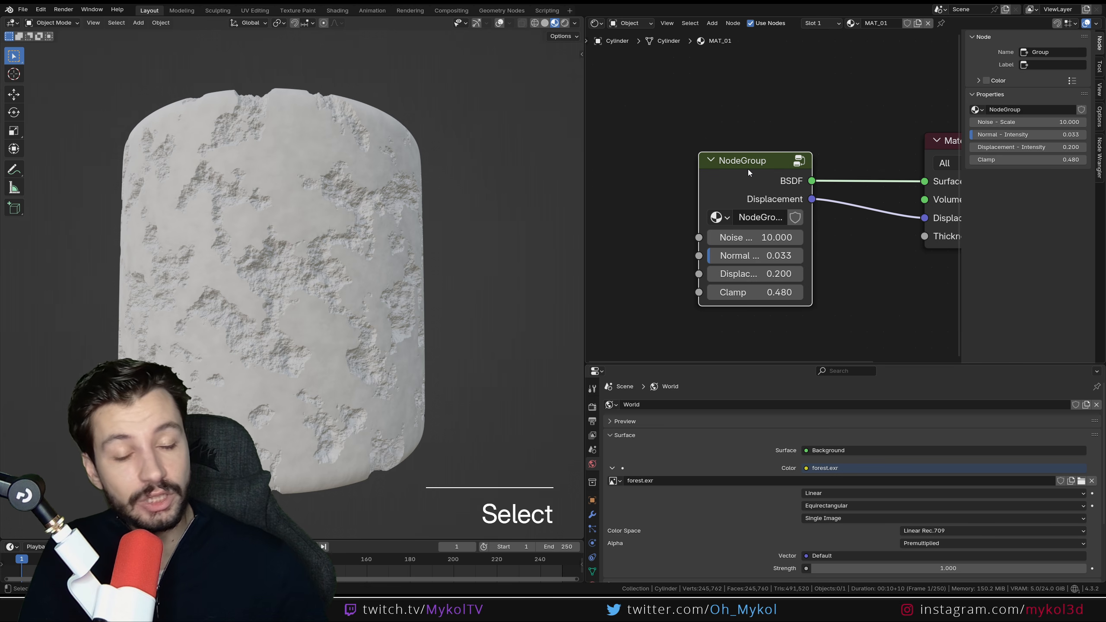
{"action": "key", "text": "Tab"}
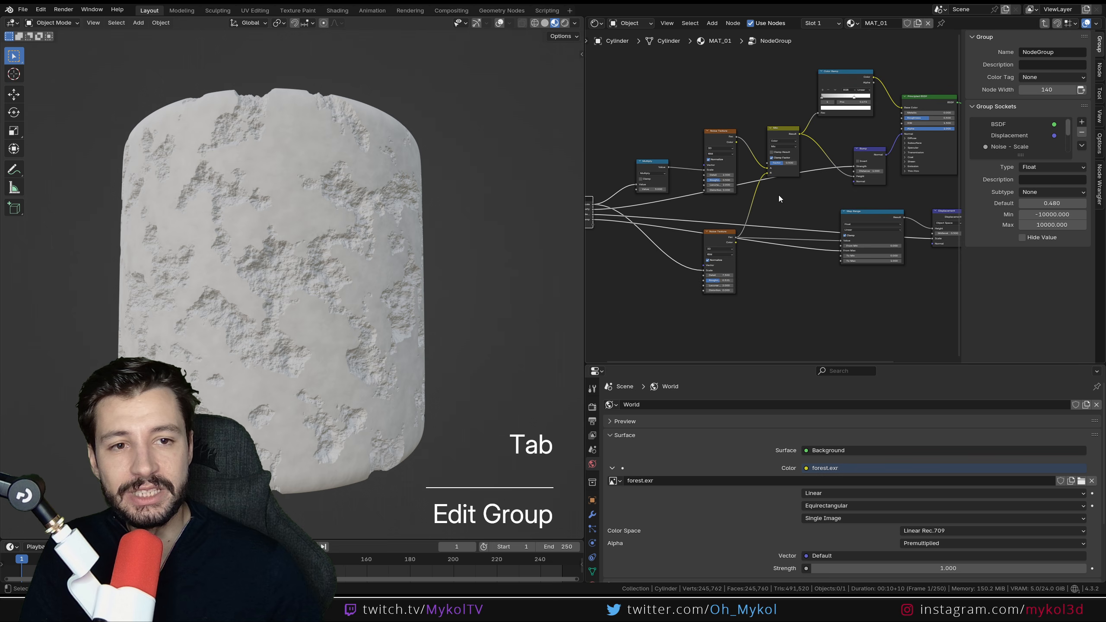
{"action": "middle_click_drag", "start_coordinate": [779, 199], "coordinate": [685, 247]}
{"action": "left_click_drag", "start_coordinate": [786, 139], "coordinate": [838, 192]}
{"action": "left_click_drag", "start_coordinate": [896, 306], "coordinate": [866, 172]}
{"action": "left_click", "coordinate": [825, 153]}
Add a Mix Color node on the link between the Color Ramp and the Principled BSDF's Base Color.
{"action": "scroll", "coordinate": [783, 128], "scroll_direction": "up", "scroll_amount": 5}
{"action": "middle_click_drag", "start_coordinate": [783, 128], "coordinate": [785, 169]}
{"action": "key", "text": "shift+a"}
{"action": "left_click", "coordinate": [804, 137]}
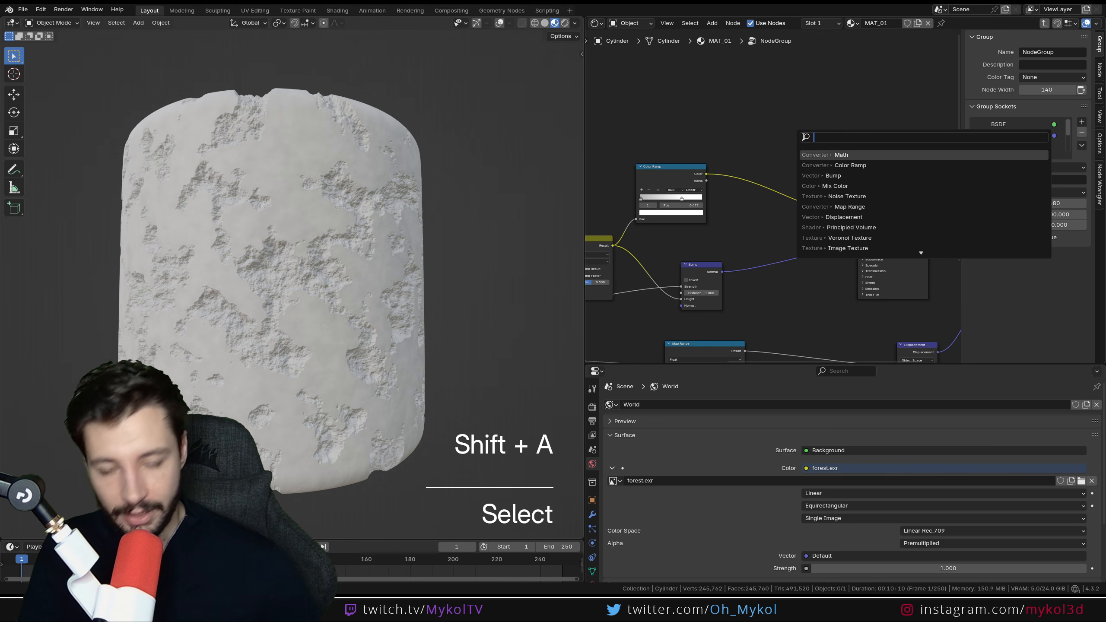
{"action": "type", "text": "mix"}
{"action": "key", "text": "Return"}
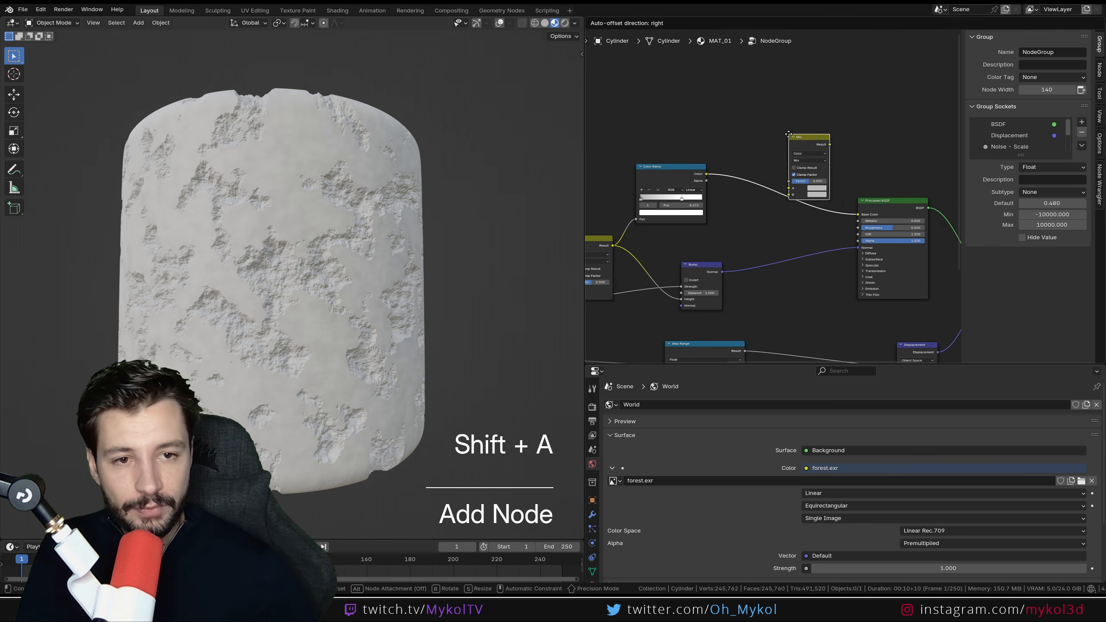
{"action": "left_click", "coordinate": [789, 136]}
Expose the new Mix node's B input as a Group Input socket and rename that socket "Color".
{"action": "middle_click_drag", "start_coordinate": [736, 232], "coordinate": [932, 148]}
{"action": "left_click_drag", "start_coordinate": [931, 145], "coordinate": [893, 179]}
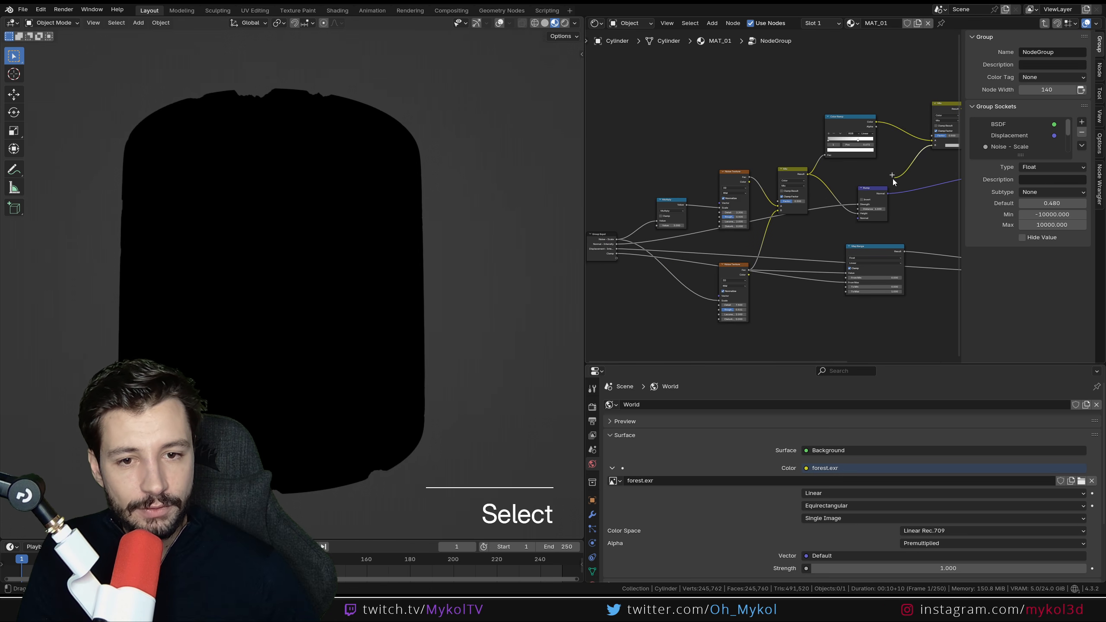
{"action": "left_click_drag", "start_coordinate": [617, 259], "coordinate": [617, 259]}
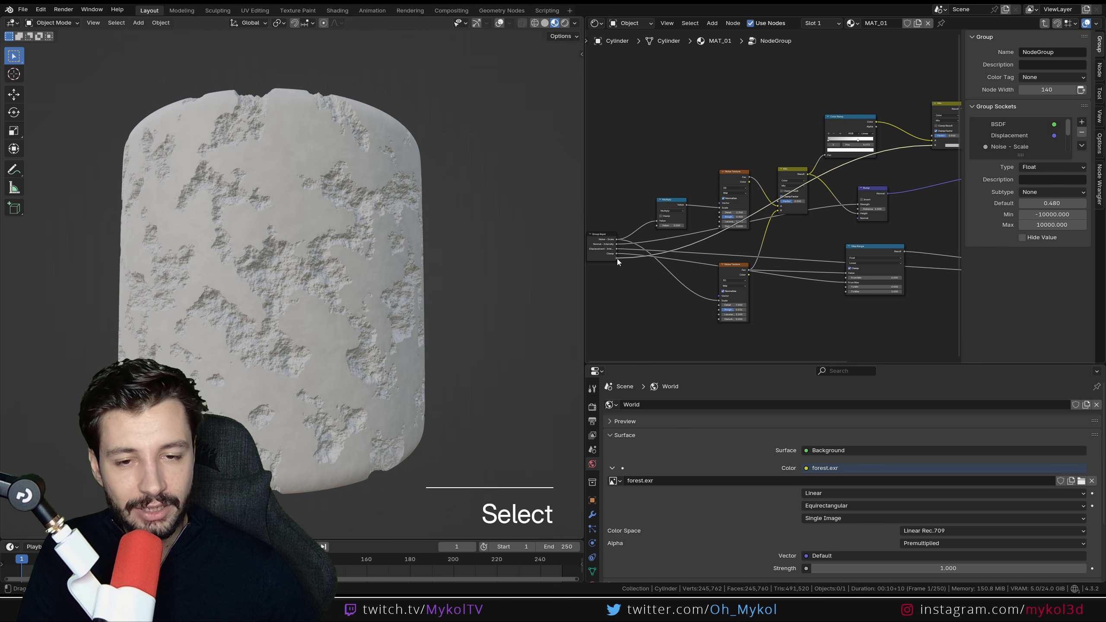
{"action": "scroll", "coordinate": [606, 259], "scroll_direction": "up", "scroll_amount": 1}
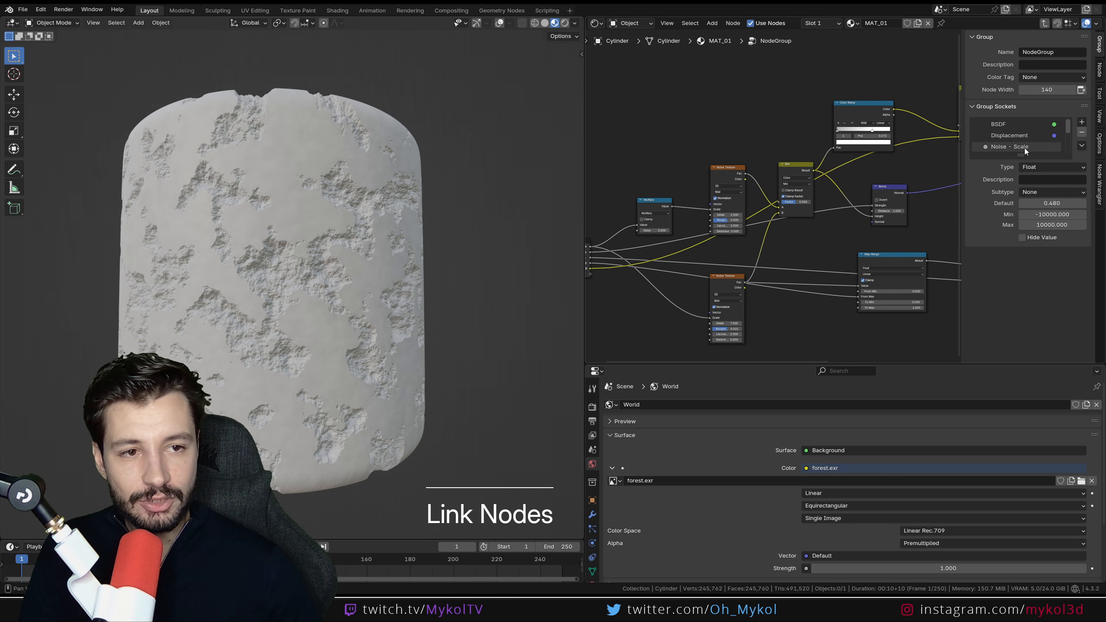
{"action": "double_click", "coordinate": [1008, 147]}
{"action": "type", "text": "Color"}
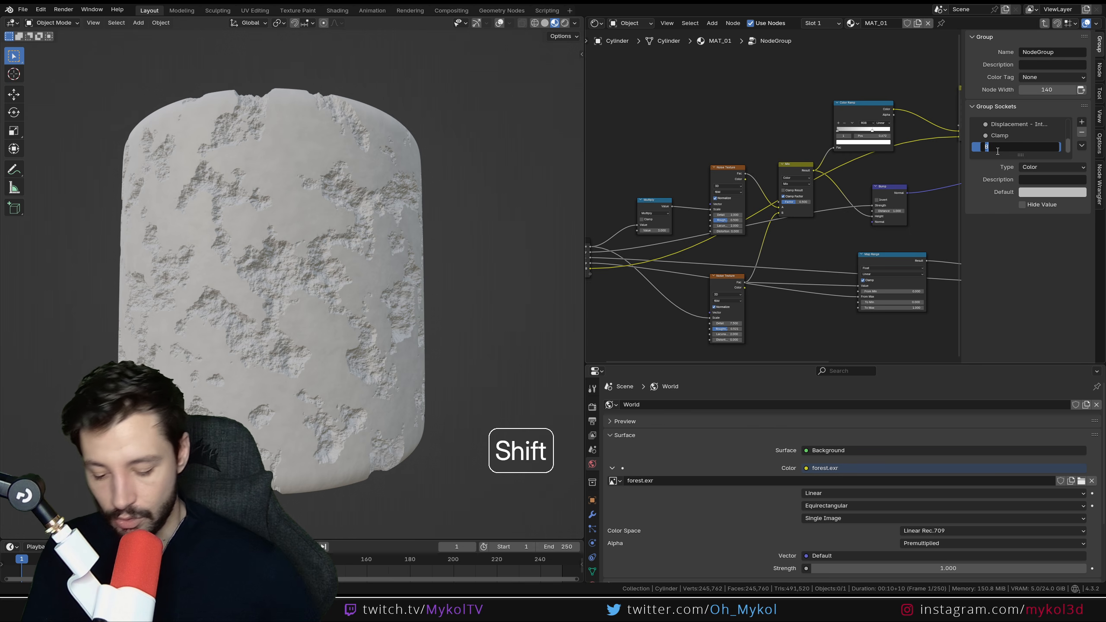
{"action": "key", "text": "Return"}
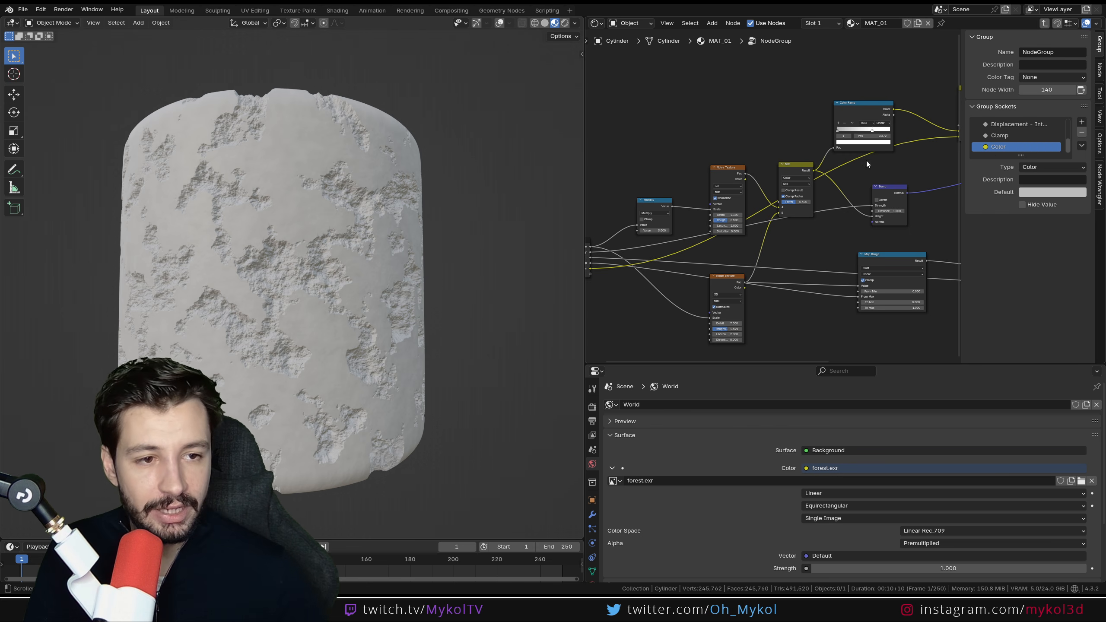
Leave the node group and set its Color input to a light purple.
{"action": "key", "text": "Home"}
{"action": "scroll", "coordinate": [714, 241], "scroll_direction": "up", "scroll_amount": 1}
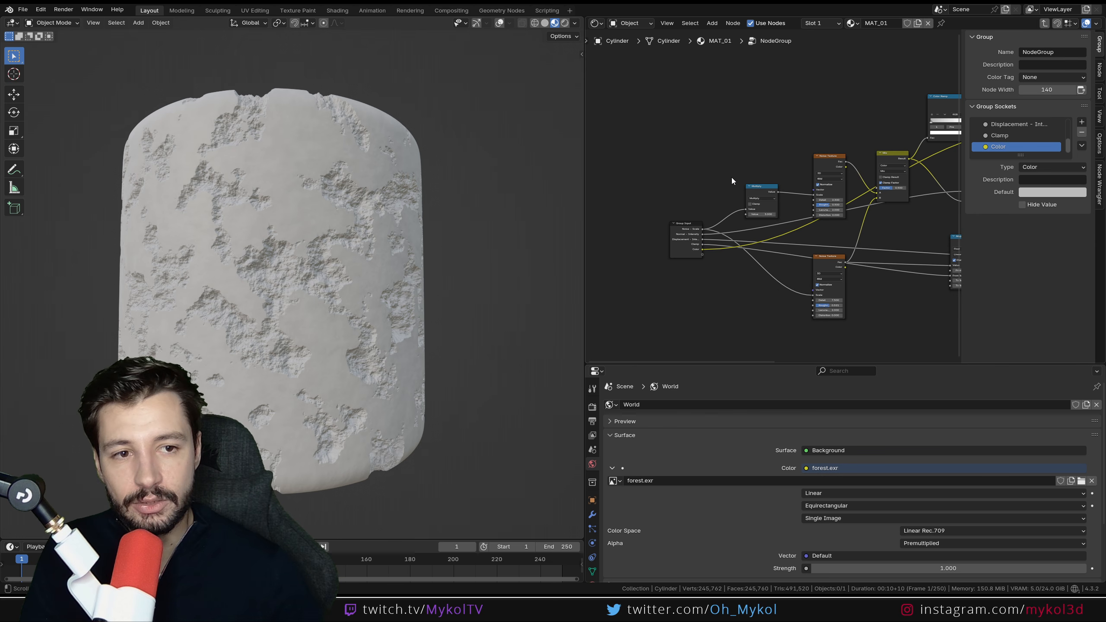
{"action": "middle_click_drag", "start_coordinate": [798, 179], "coordinate": [699, 195]}
{"action": "middle_click_drag", "start_coordinate": [955, 166], "coordinate": [849, 170]}
{"action": "scroll", "coordinate": [849, 170], "scroll_direction": "up", "scroll_amount": 4}
{"action": "middle_click_drag", "start_coordinate": [615, 250], "coordinate": [781, 253]}
{"action": "middle_click_drag", "start_coordinate": [685, 260], "coordinate": [802, 219]}
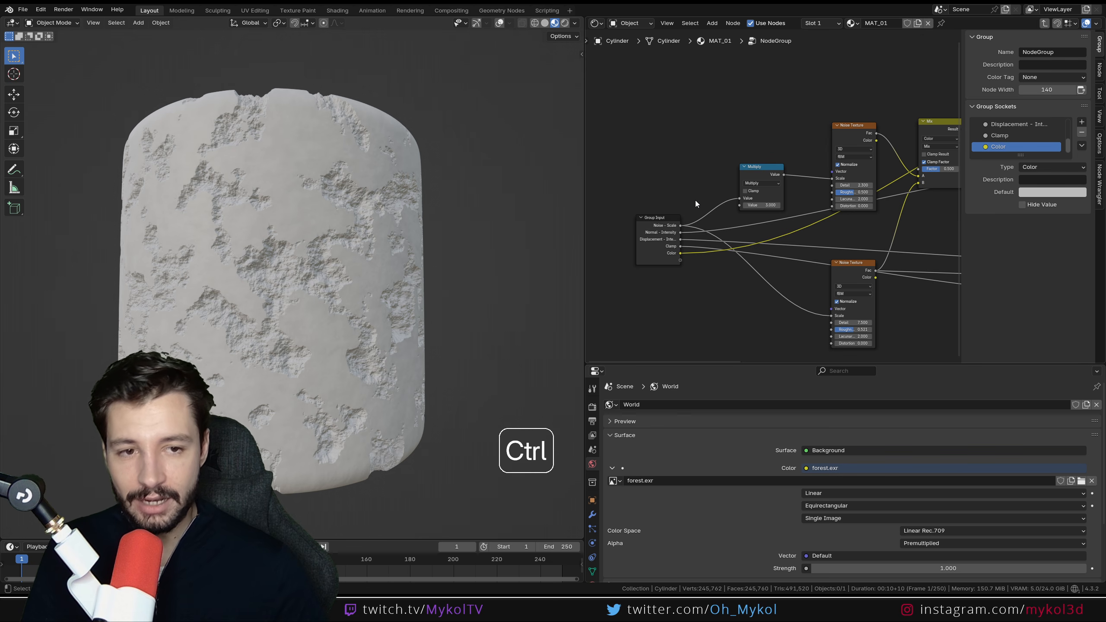
{"action": "key", "text": "ctrl+Tab"}
{"action": "scroll", "coordinate": [736, 244], "scroll_direction": "up", "scroll_amount": 3}
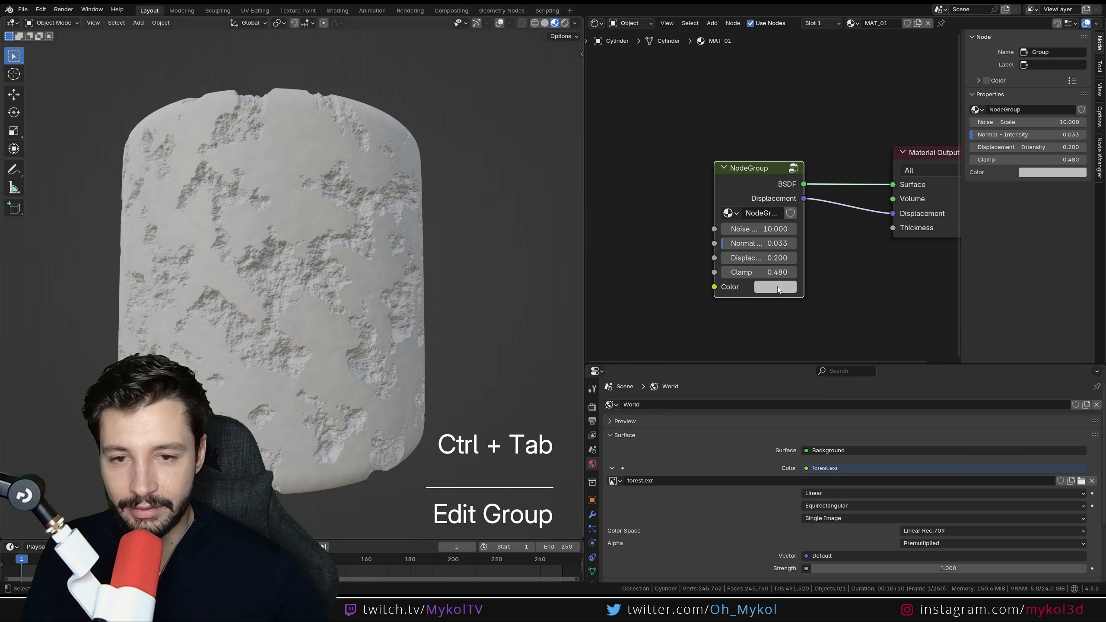
{"action": "left_click", "coordinate": [778, 286]}
{"action": "mouse_move", "coordinate": [809, 131]}
{"action": "left_mouse_down"}
{"action": "mouse_move", "coordinate": [789, 153]}
{"action": "mouse_move", "coordinate": [796, 125]}
{"action": "mouse_move", "coordinate": [832, 123]}
{"action": "mouse_move", "coordinate": [810, 135]}
{"action": "mouse_move", "coordinate": [820, 135]}
{"action": "left_mouse_up"}
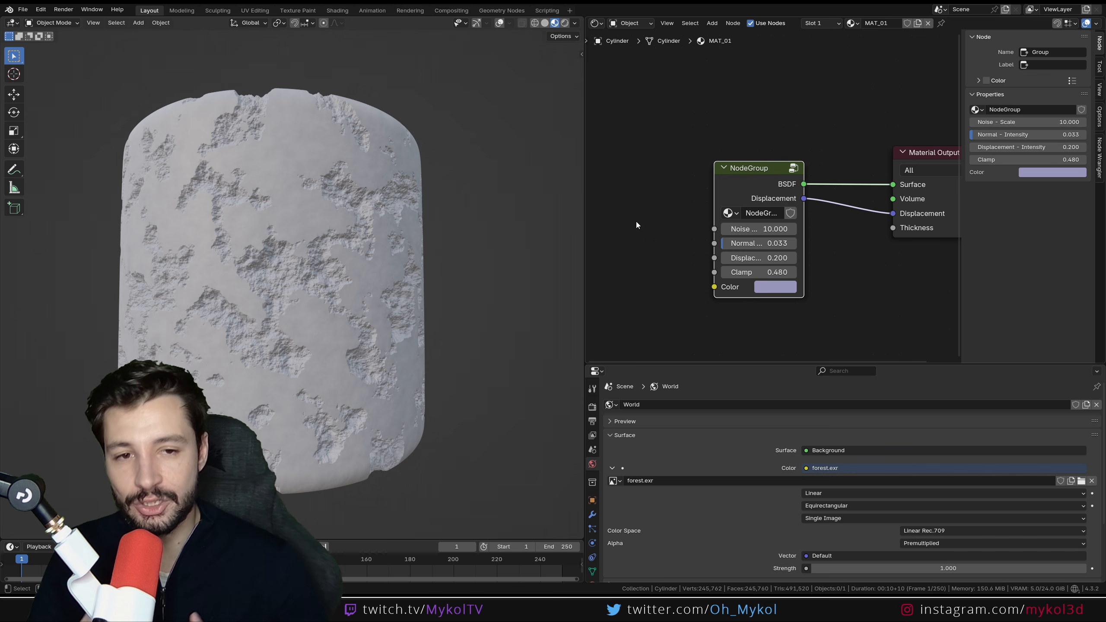
Open the node group to examine the Group Input's Noise - Scale connections, and return to the main material.
{"action": "left_click", "coordinate": [731, 173]}
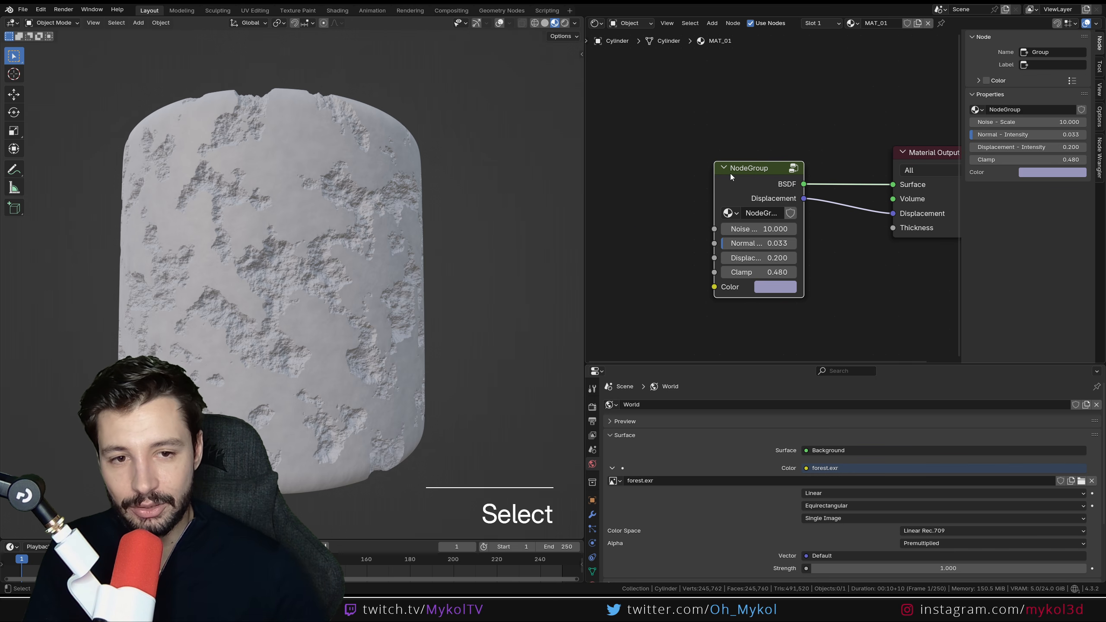
{"action": "key", "text": "Tab"}
{"action": "middle_click_drag", "start_coordinate": [690, 236], "coordinate": [687, 171]}
{"action": "scroll", "coordinate": [716, 149], "scroll_direction": "down", "scroll_amount": 1}
{"action": "middle_click_drag", "start_coordinate": [658, 209], "coordinate": [694, 180]}
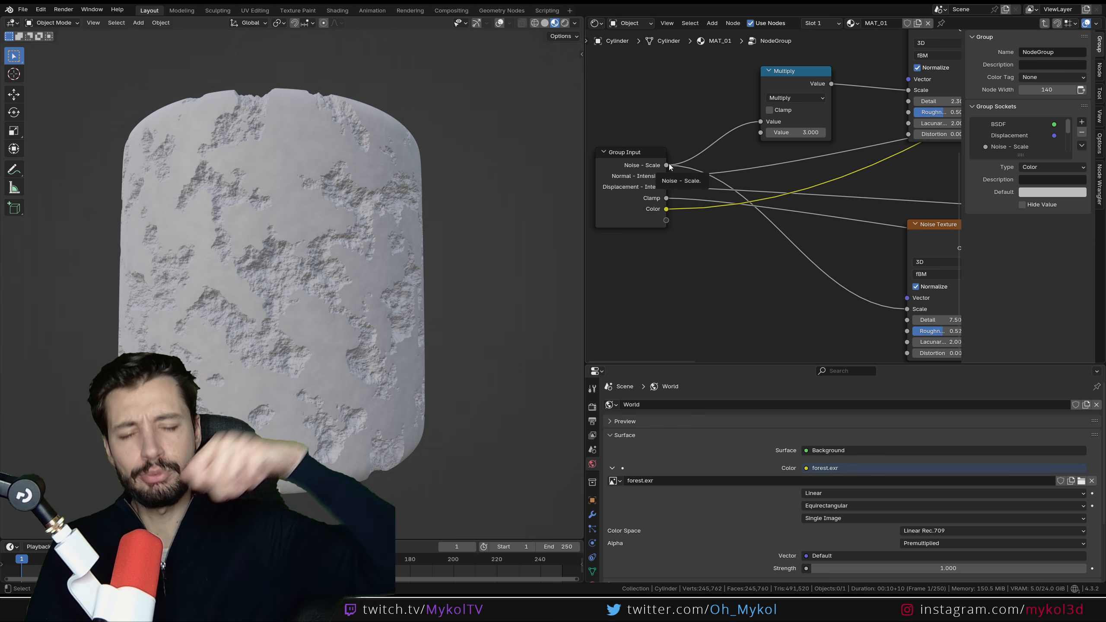
{"action": "key", "text": "ctrl+Tab"}
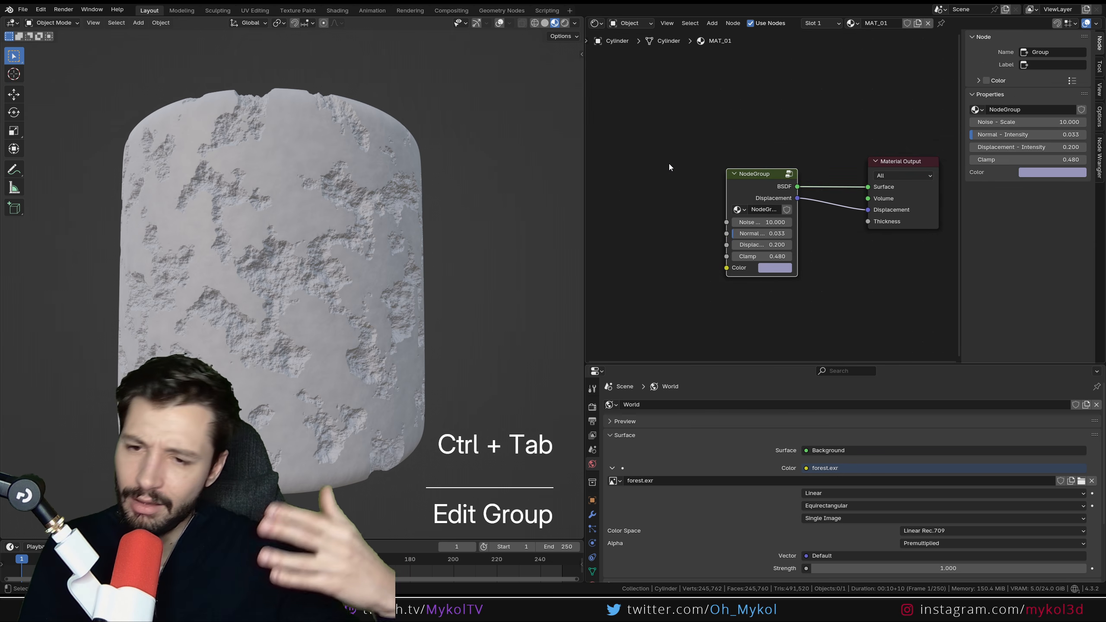
Add a Noise Texture beside the node group and link its Fac output to the group's Noise - Scale input.
{"action": "middle_click_drag", "start_coordinate": [609, 189], "coordinate": [670, 204]}
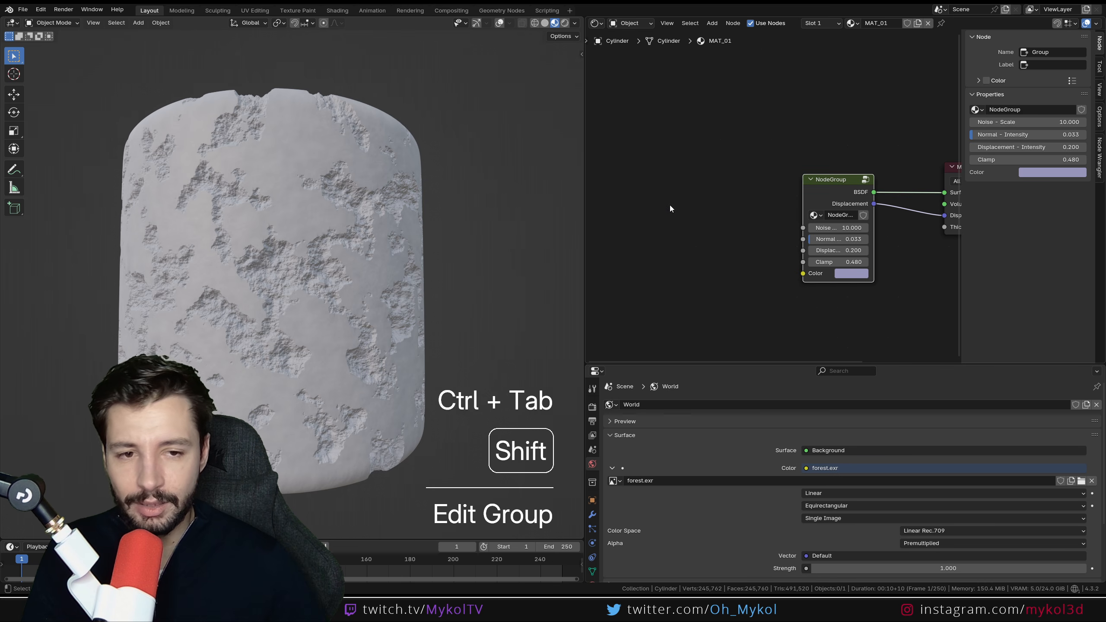
{"action": "key", "text": "shift+a"}
{"action": "type", "text": "noise"}
{"action": "key", "text": "Return"}
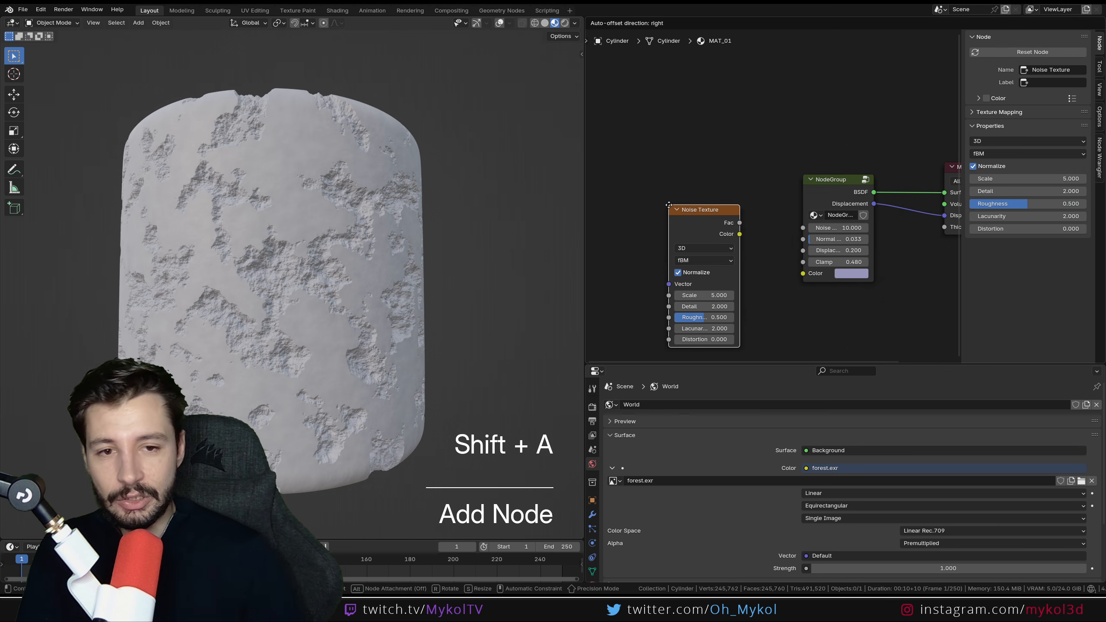
{"action": "left_click", "coordinate": [645, 175]}
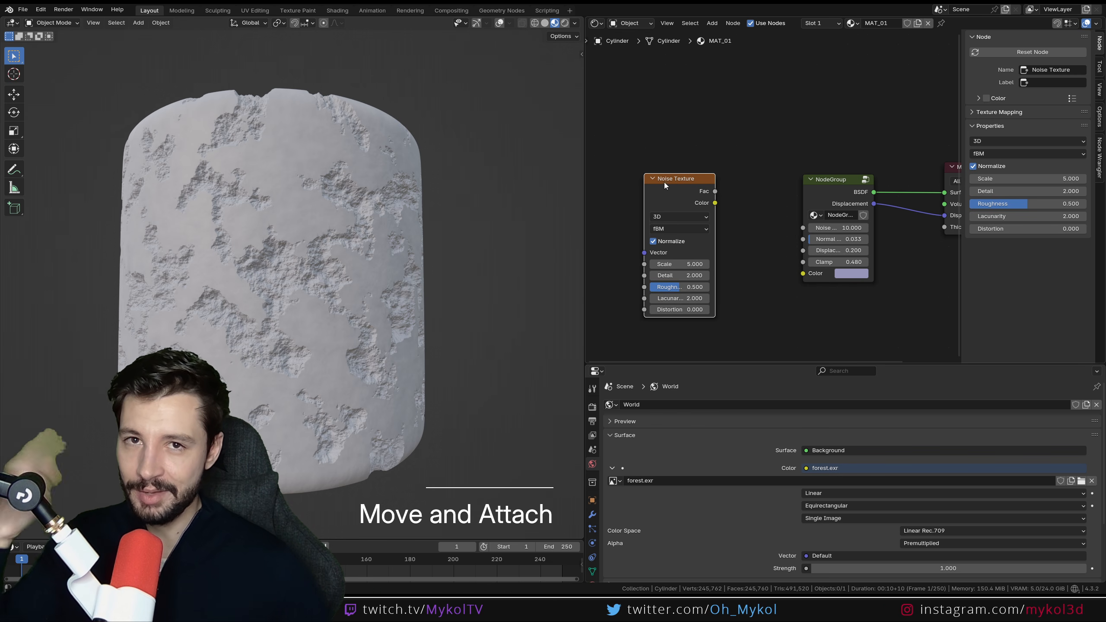
{"action": "left_click_drag", "start_coordinate": [800, 228], "coordinate": [803, 228]}
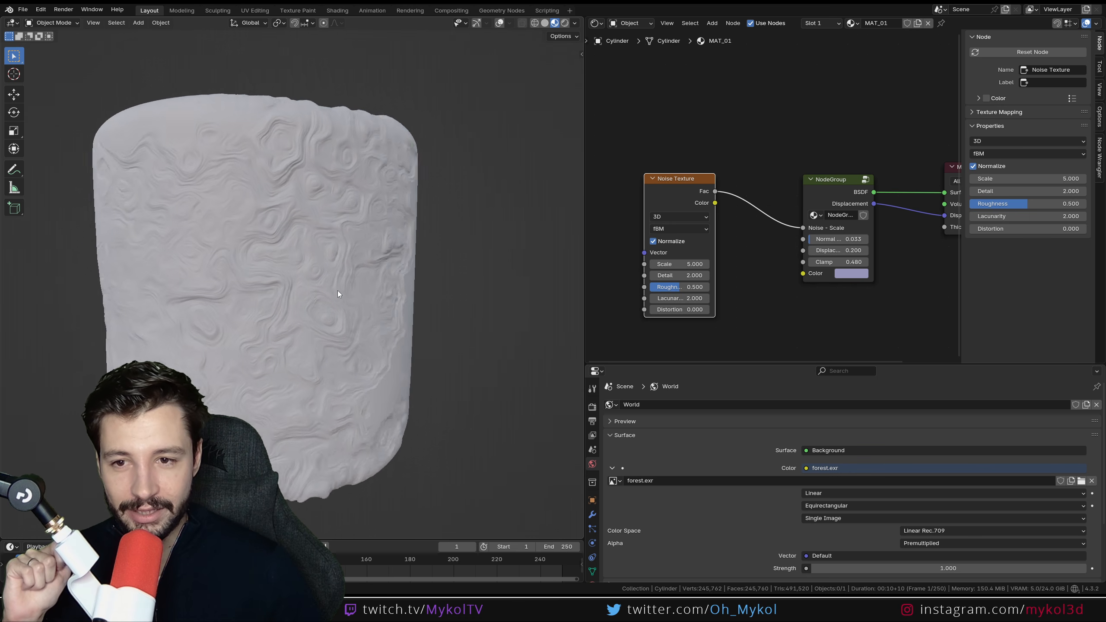
Raise the connected Noise Texture's Detail to 10.5 and inspect the resulting relief on the cylinder up close.
{"action": "mouse_move", "coordinate": [337, 291]}
{"action": "middle_mouse_down"}
{"action": "mouse_move", "coordinate": [259, 286]}
{"action": "mouse_move", "coordinate": [403, 273]}
{"action": "mouse_move", "coordinate": [411, 288]}
{"action": "mouse_move", "coordinate": [350, 281]}
{"action": "middle_mouse_up"}
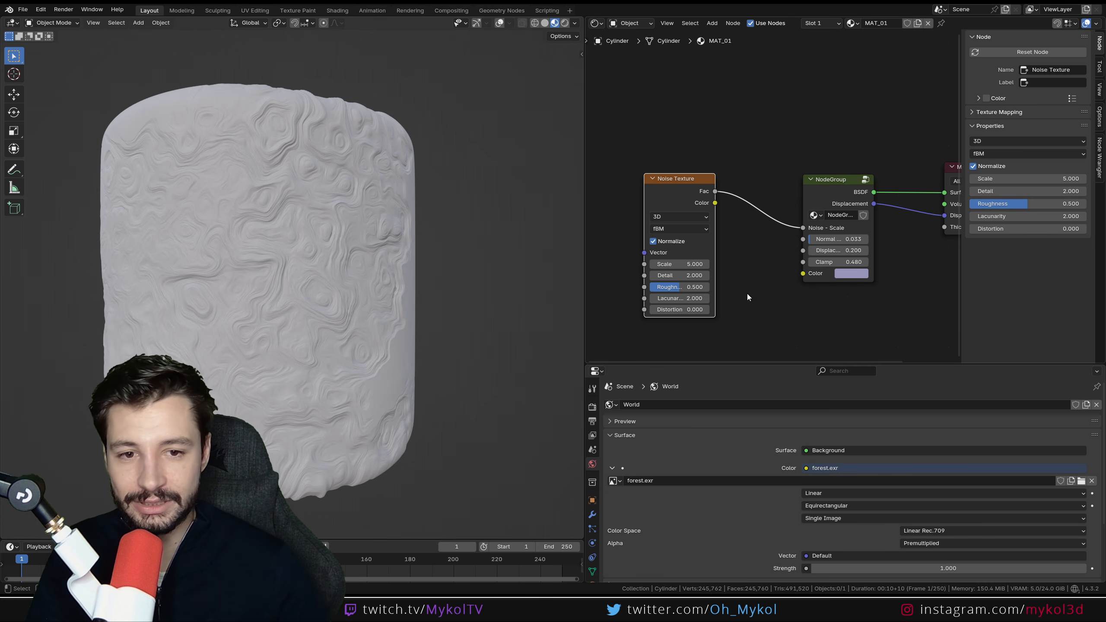
{"action": "middle_click_drag", "start_coordinate": [746, 297], "coordinate": [830, 250]}
{"action": "scroll", "coordinate": [296, 316], "scroll_direction": "up", "scroll_amount": 5}
{"action": "scroll", "coordinate": [297, 317], "scroll_direction": "down", "scroll_amount": 3}
{"action": "middle_click_drag", "start_coordinate": [725, 264], "coordinate": [718, 258]}
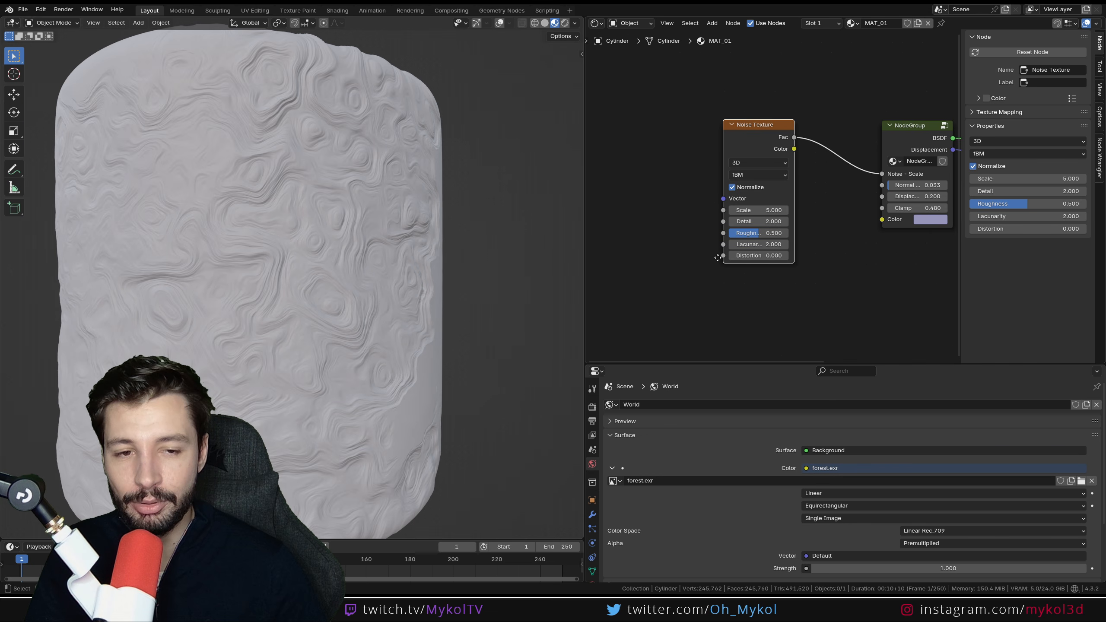
{"action": "scroll", "coordinate": [736, 251], "scroll_direction": "up", "scroll_amount": 3}
{"action": "left_click_drag", "start_coordinate": [758, 227], "coordinate": [836, 227]}
{"action": "scroll", "coordinate": [344, 303], "scroll_direction": "up", "scroll_amount": 4}
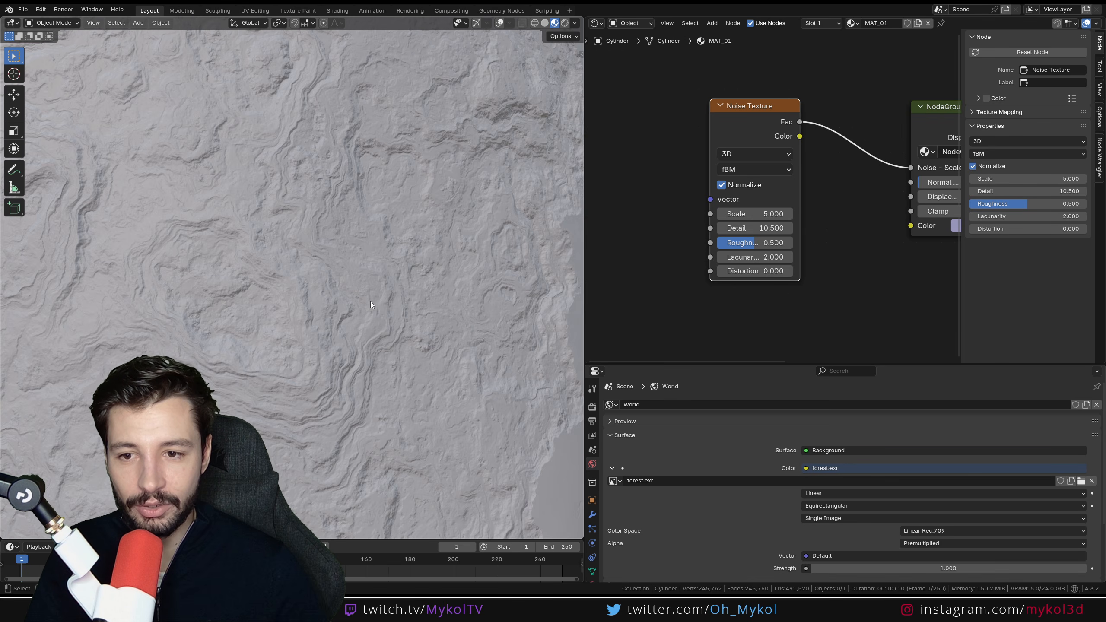
{"action": "middle_click_drag", "start_coordinate": [371, 303], "coordinate": [386, 303]}
Show the render properties and switch the 3D viewport to Rendered shading.
{"action": "left_click", "coordinate": [593, 407]}
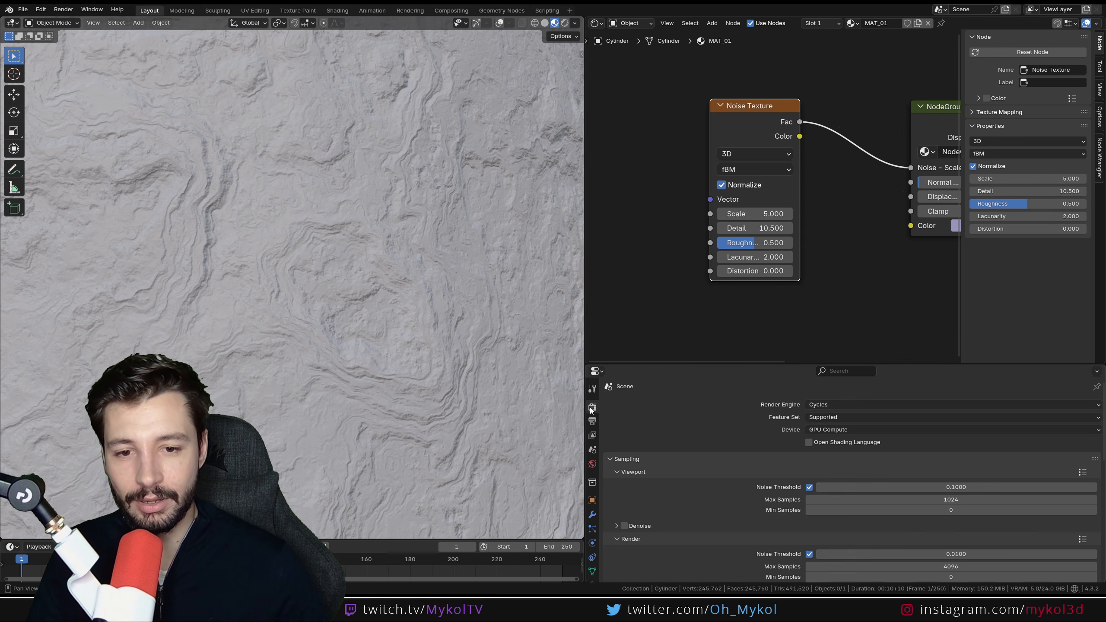
{"action": "left_click", "coordinate": [565, 24]}
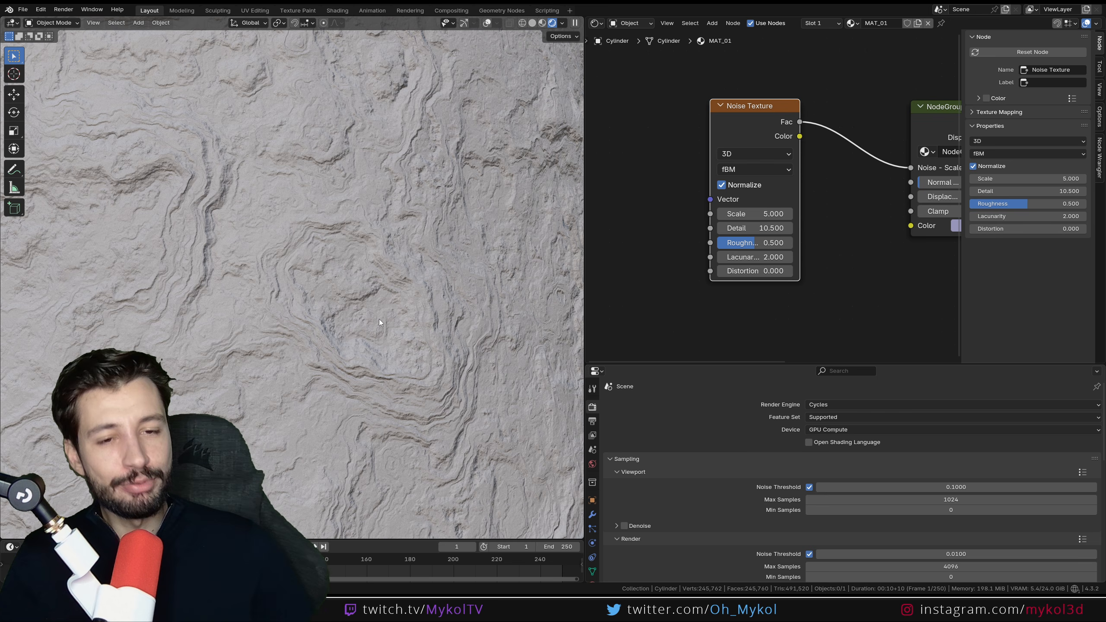
{"action": "scroll", "coordinate": [810, 252], "scroll_direction": "down", "scroll_amount": 2}
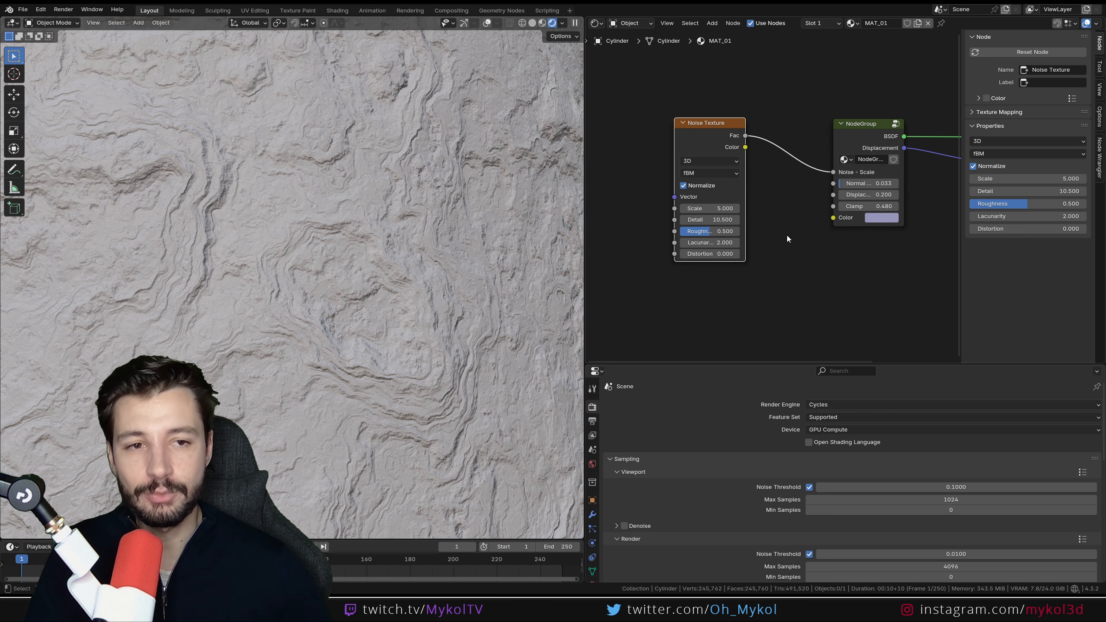
Delete the Noise Texture node that drives the group's Noise - Scale input and view the whole cylinder.
{"action": "left_click", "coordinate": [857, 132]}
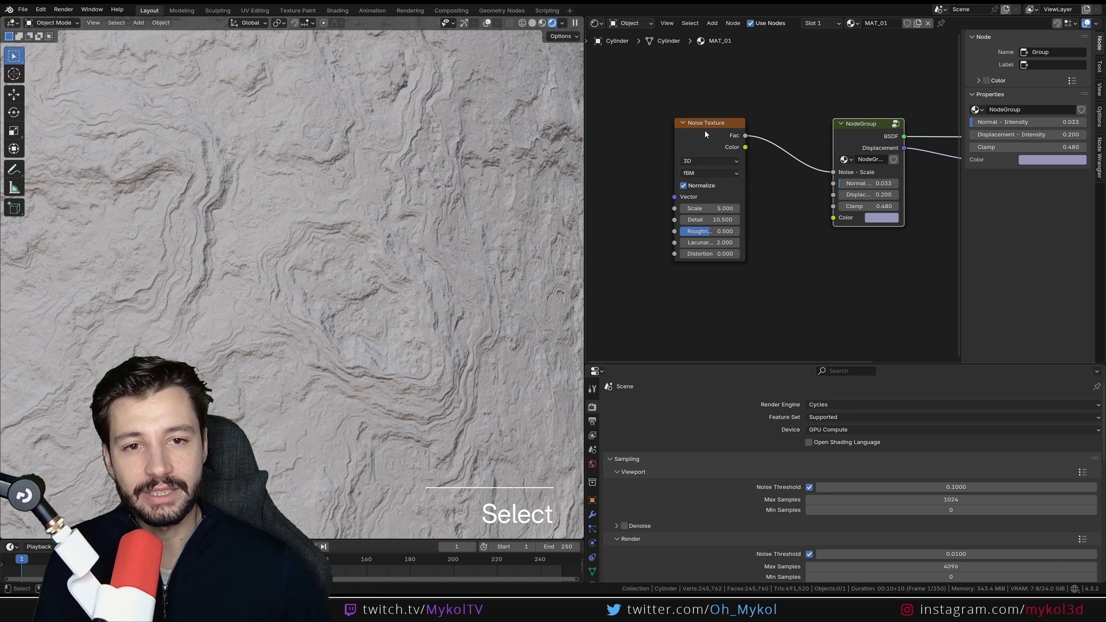
{"action": "left_click", "coordinate": [668, 86]}
{"action": "left_click_drag", "start_coordinate": [634, 73], "coordinate": [897, 279]}
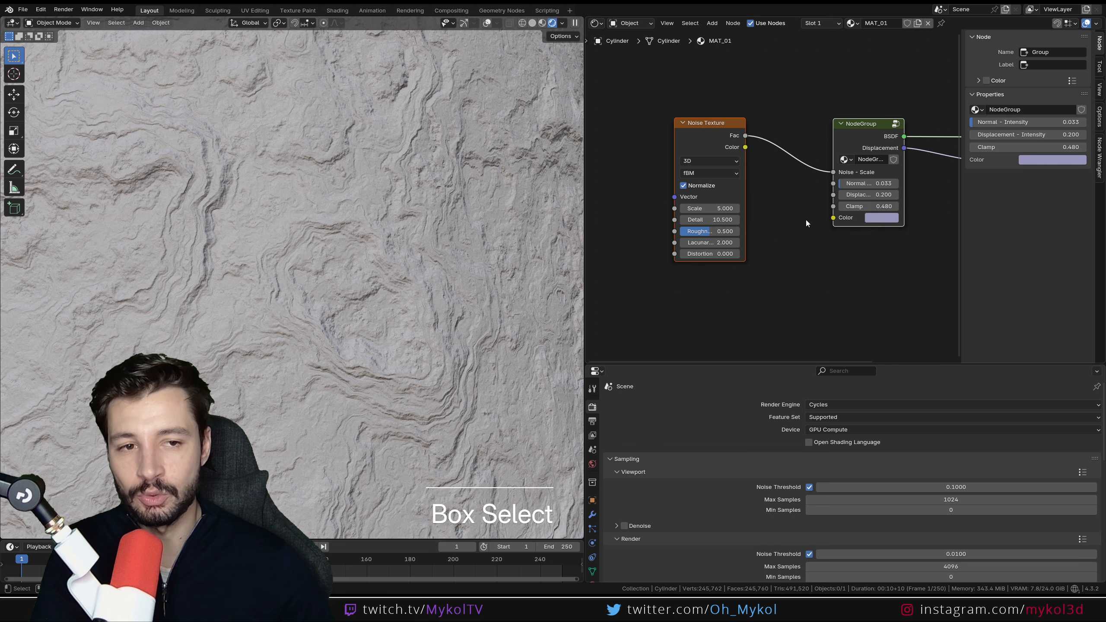
{"action": "left_click", "coordinate": [694, 140]}
{"action": "key", "text": "Delete"}
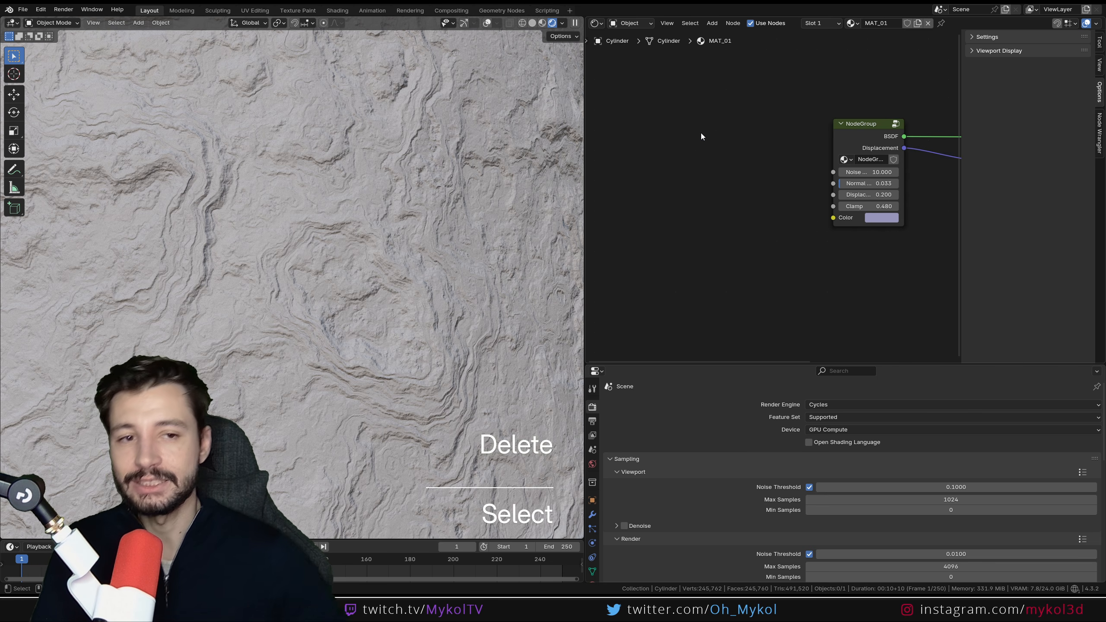
{"action": "key", "text": "Delete"}
{"action": "scroll", "coordinate": [381, 255], "scroll_direction": "down", "scroll_amount": 4}
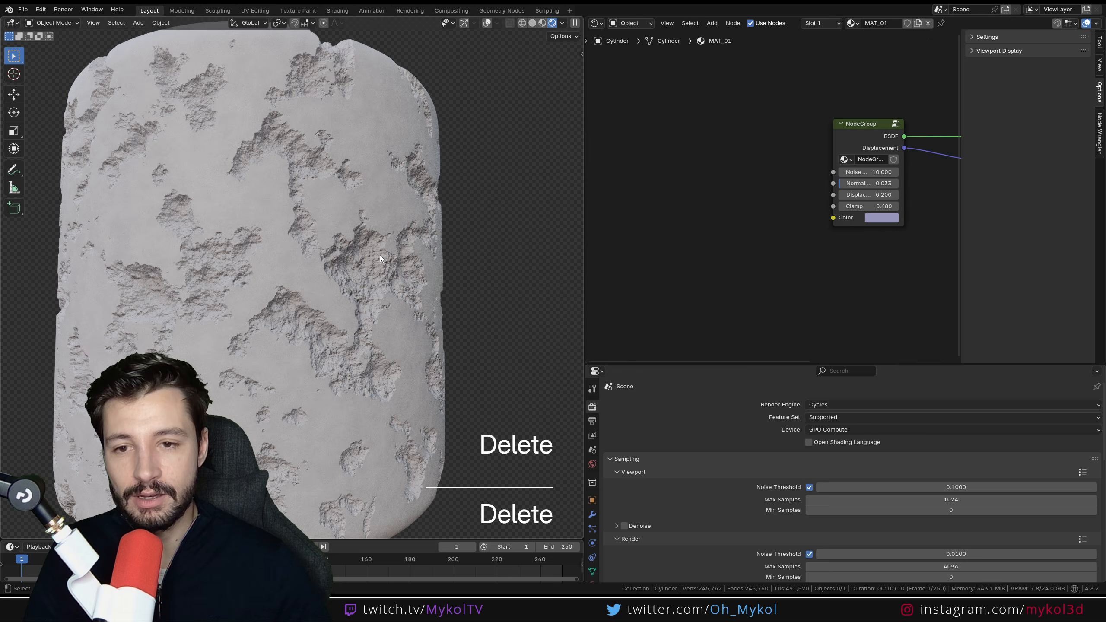
{"action": "scroll", "coordinate": [380, 255], "scroll_direction": "down", "scroll_amount": 2}
{"action": "middle_click_drag", "start_coordinate": [387, 245], "coordinate": [389, 255]}
Rename the node group "Crepi" and give its node the label "Crepi".
{"action": "left_click", "coordinate": [853, 125]}
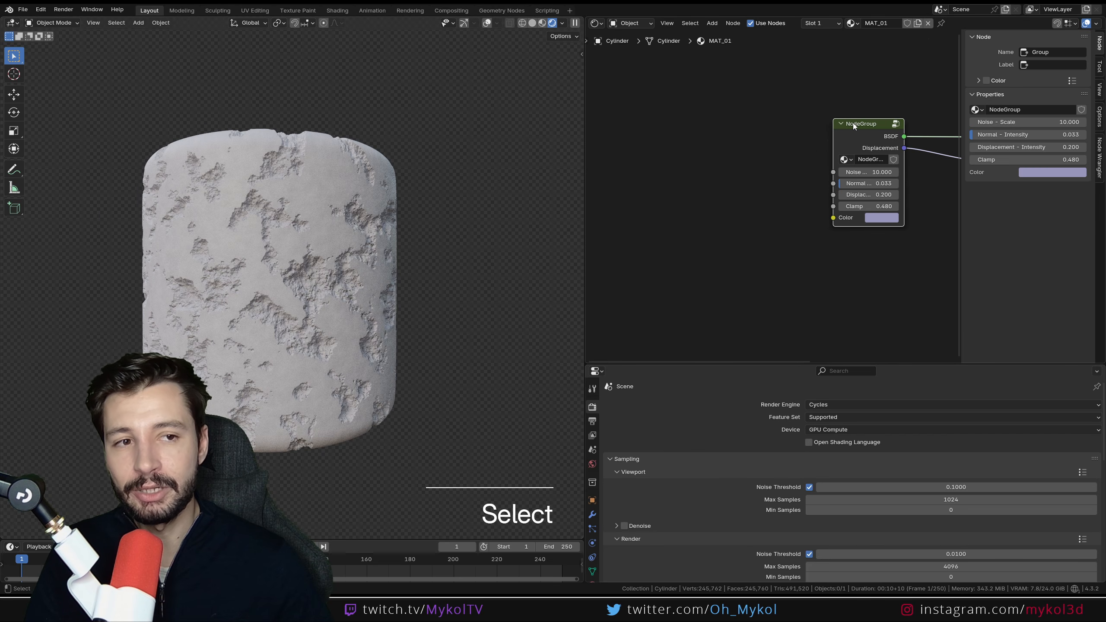
{"action": "left_click", "coordinate": [1014, 111]}
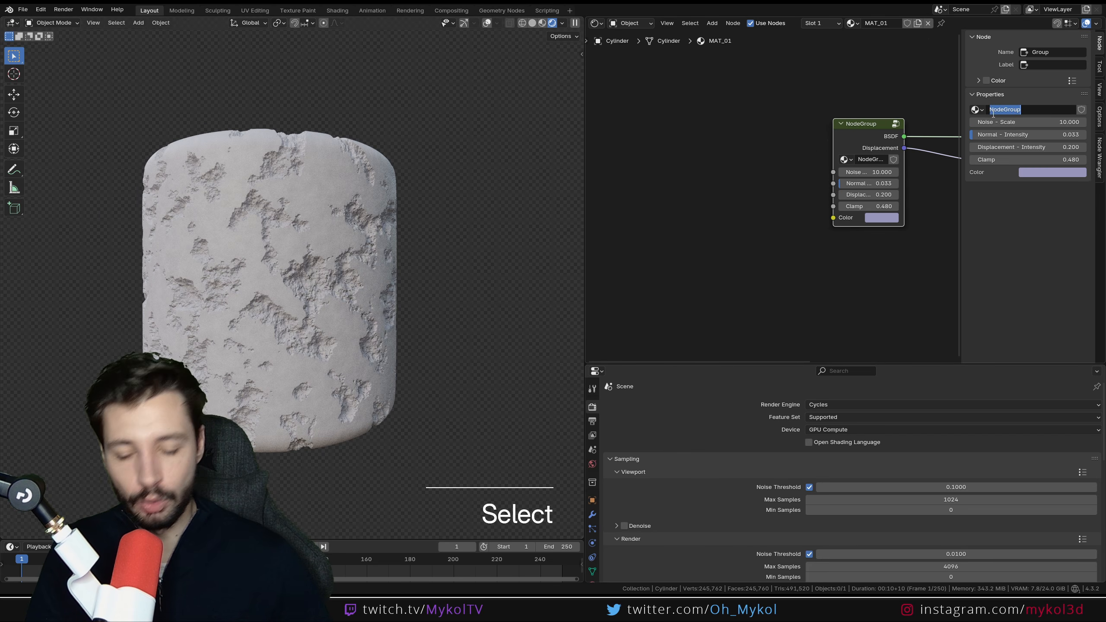
{"action": "type", "text": "Crepi"}
{"action": "key", "text": "Return"}
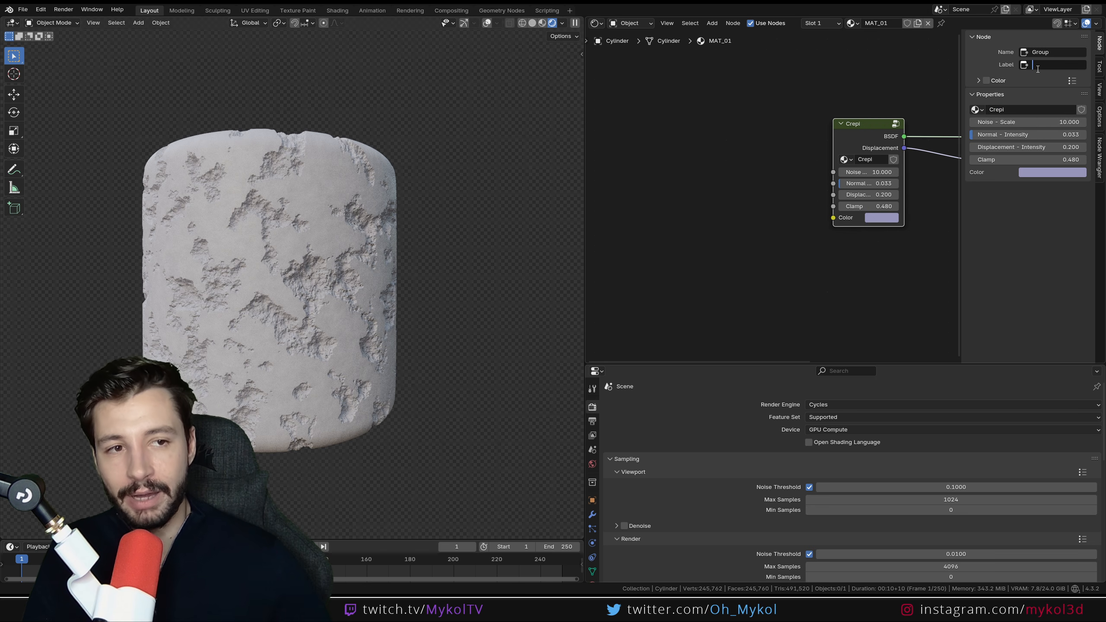
{"action": "type", "text": "Crepi"}
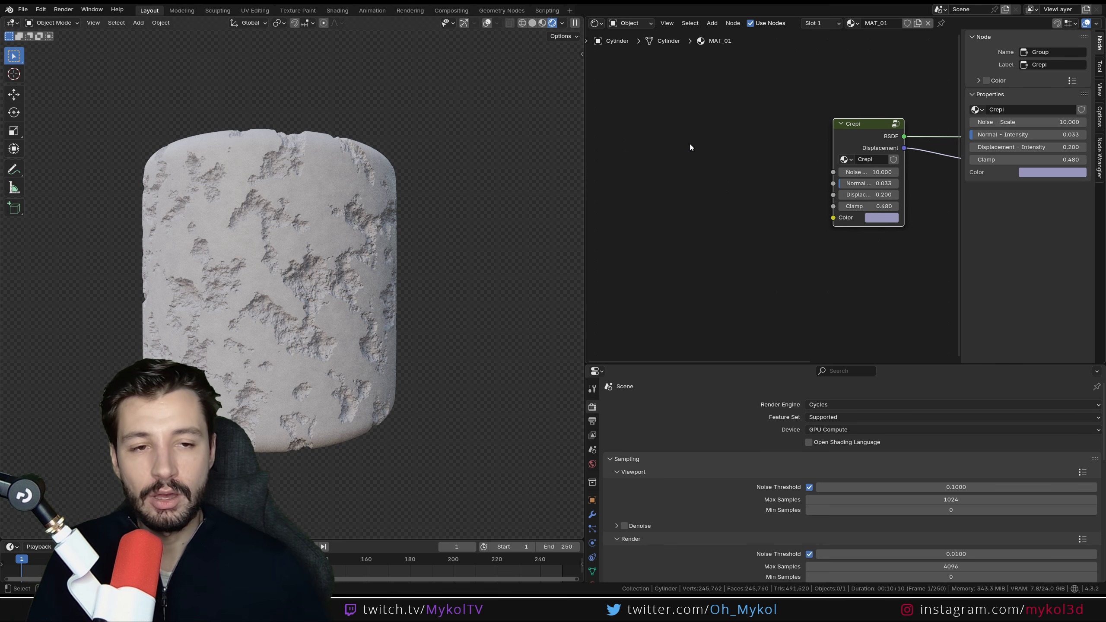
{"action": "key", "text": "shift+a"}
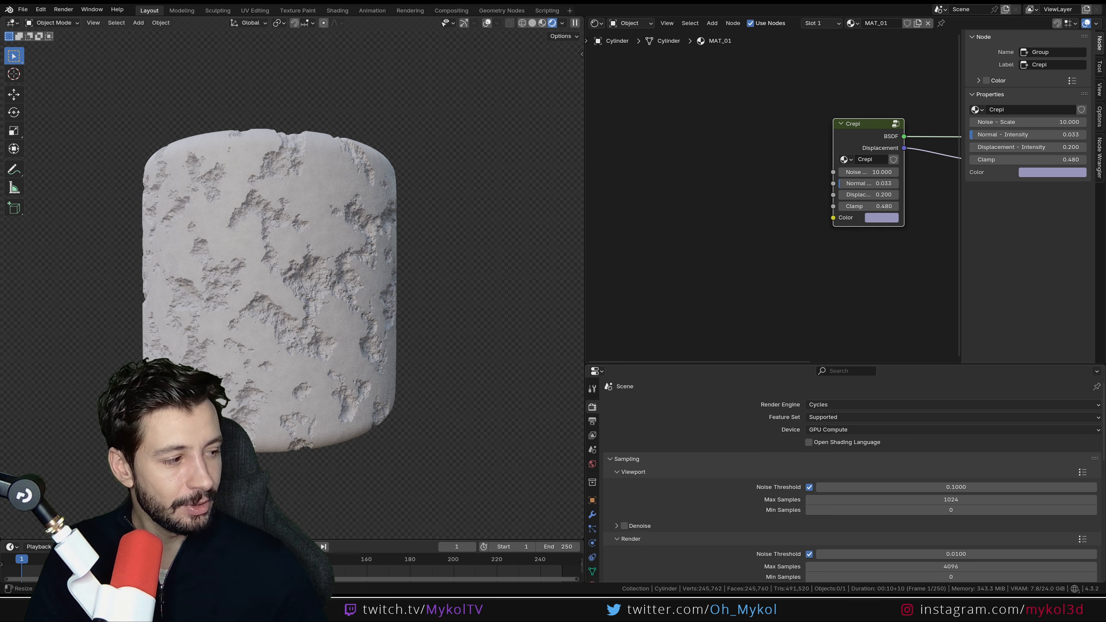
{"action": "key", "text": "alt+a"}
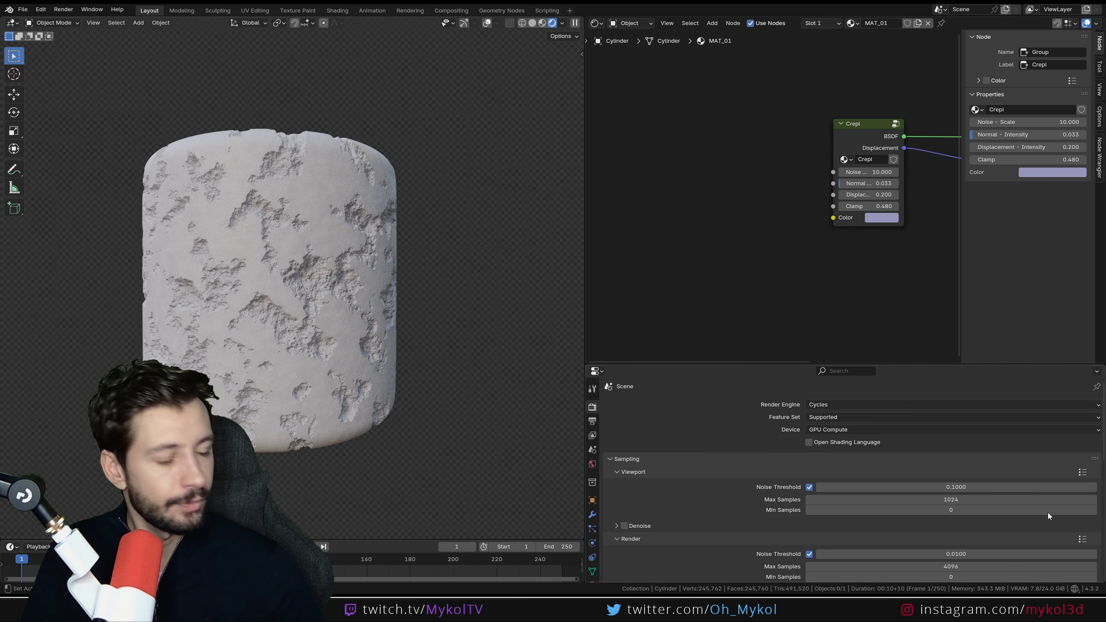
{"action": "middle_click_drag", "start_coordinate": [770, 226], "coordinate": [730, 227]}
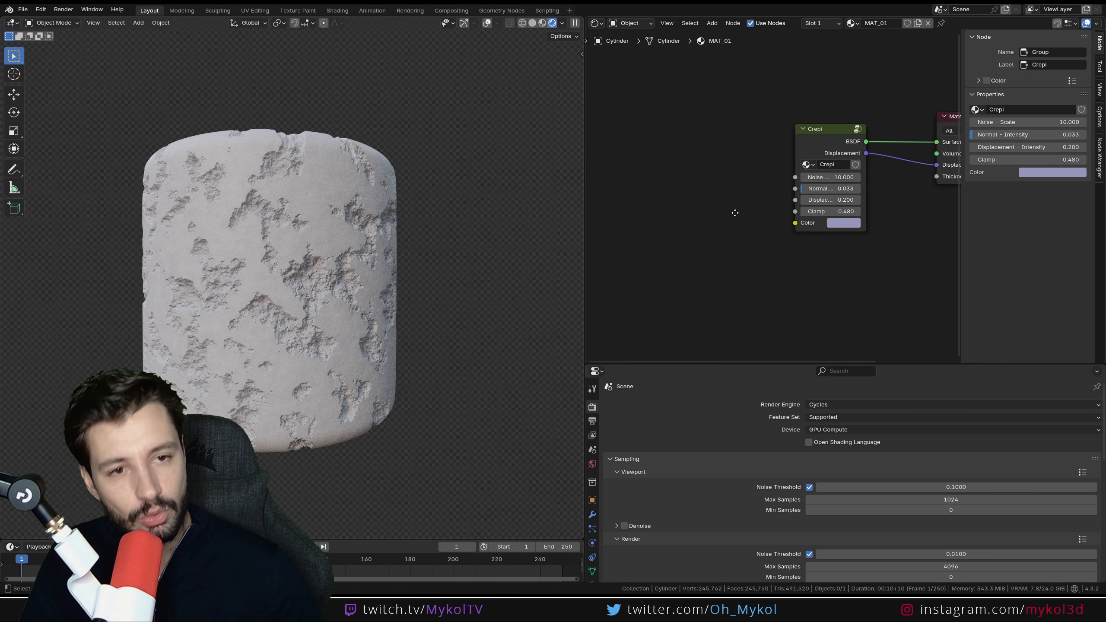
Move the Crepi group node slightly up, closer to the Material Output node.
{"action": "scroll", "coordinate": [693, 194], "scroll_direction": "up", "scroll_amount": 2}
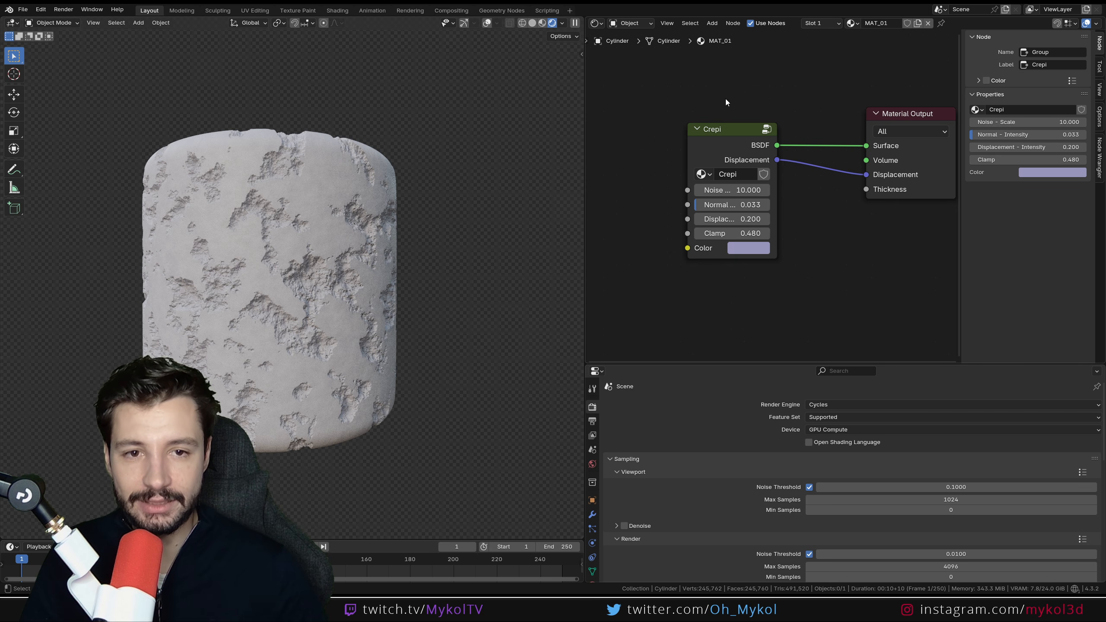
{"action": "left_click_drag", "start_coordinate": [724, 133], "coordinate": [761, 119]}
{"action": "mouse_move", "coordinate": [661, 148]}
{"action": "middle_mouse_down"}
{"action": "mouse_move", "coordinate": [748, 158]}
{"action": "mouse_move", "coordinate": [674, 152]}
{"action": "middle_mouse_up"}
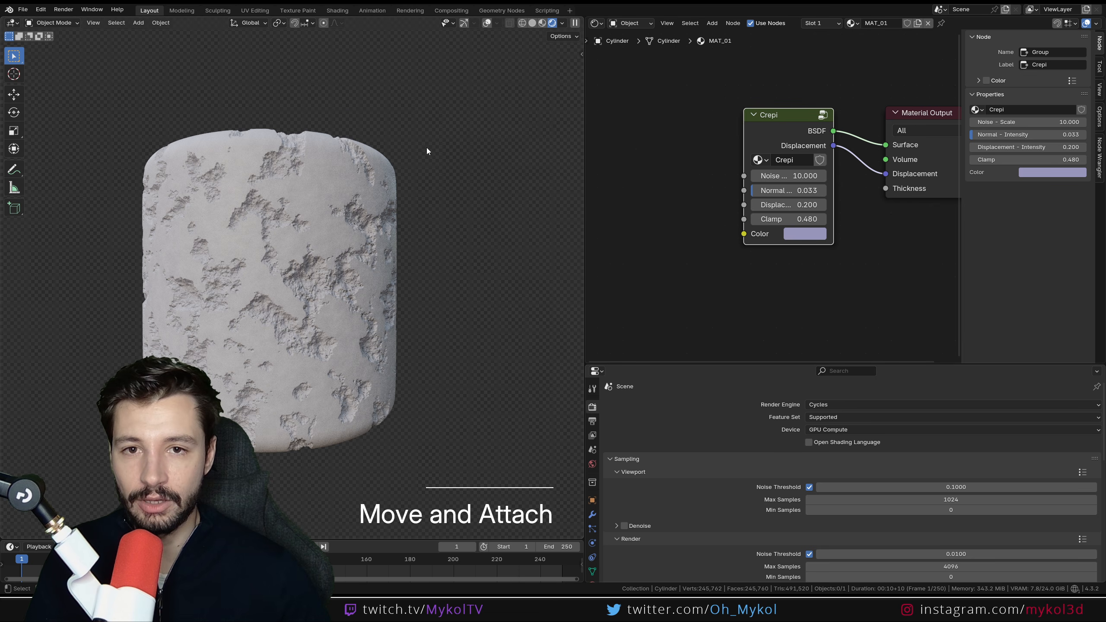
Add a UV sphere and move it about 3.2 m along the Y axis, beside the cylinder.
{"action": "scroll", "coordinate": [427, 152], "scroll_direction": "down", "scroll_amount": 3}
{"action": "middle_click_drag", "start_coordinate": [505, 101], "coordinate": [414, 244]}
{"action": "key", "text": "shift+a"}
{"action": "mouse_move", "coordinate": [396, 257]}
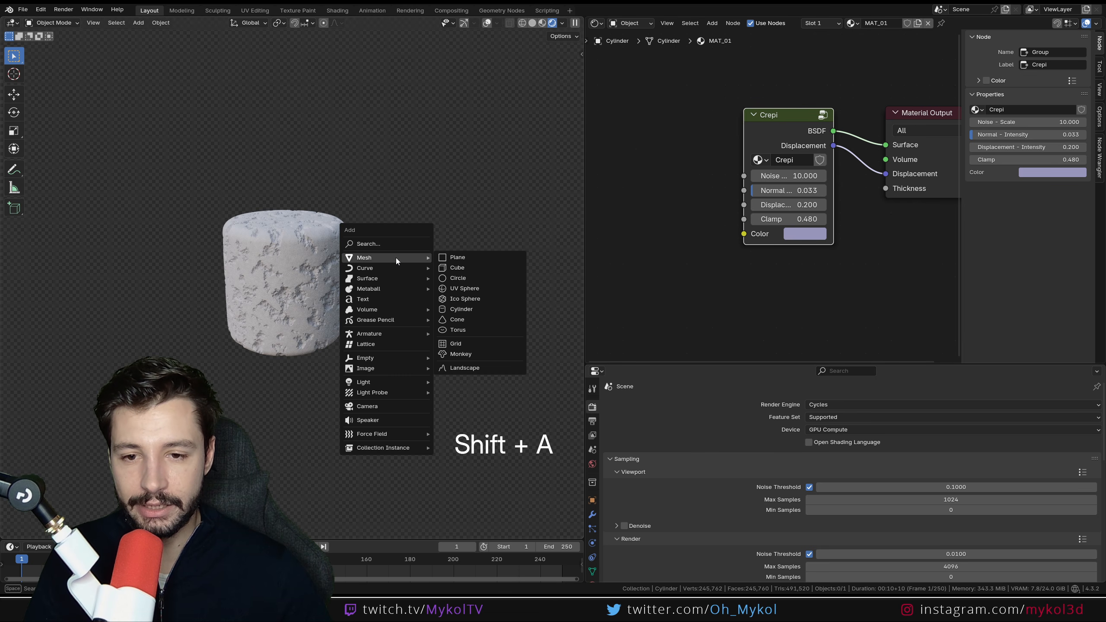
{"action": "left_click", "coordinate": [464, 289]}
{"action": "key", "text": "g"}
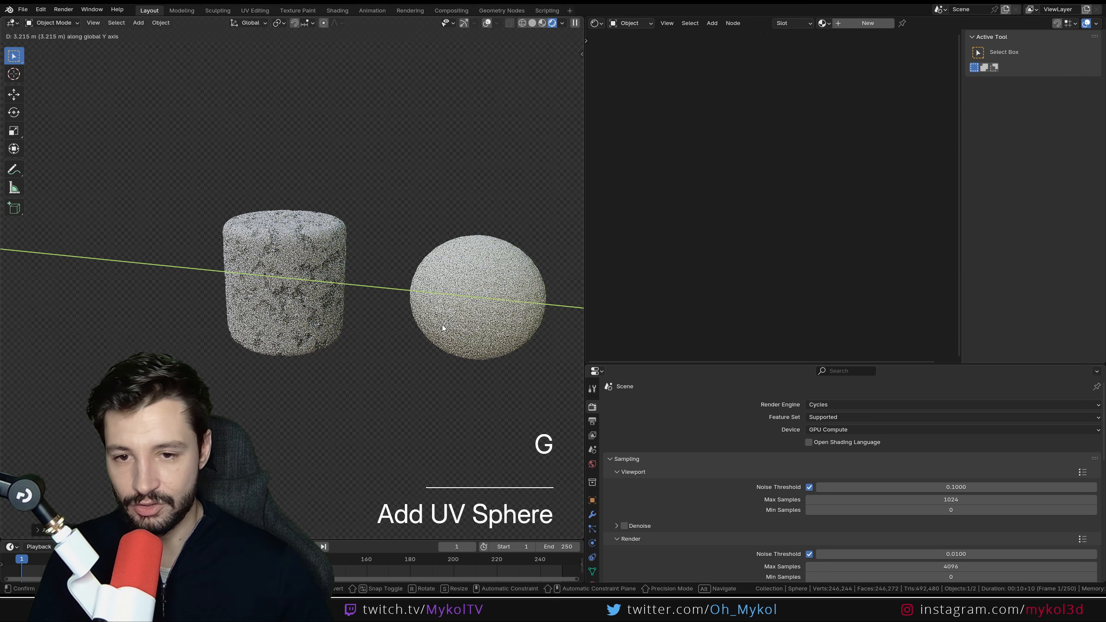
{"action": "left_click", "coordinate": [391, 305]}
Give the sphere a level 5 subdivision and shade it smooth.
{"action": "key", "text": "ctrl+5"}
{"action": "right_click", "coordinate": [418, 290]}
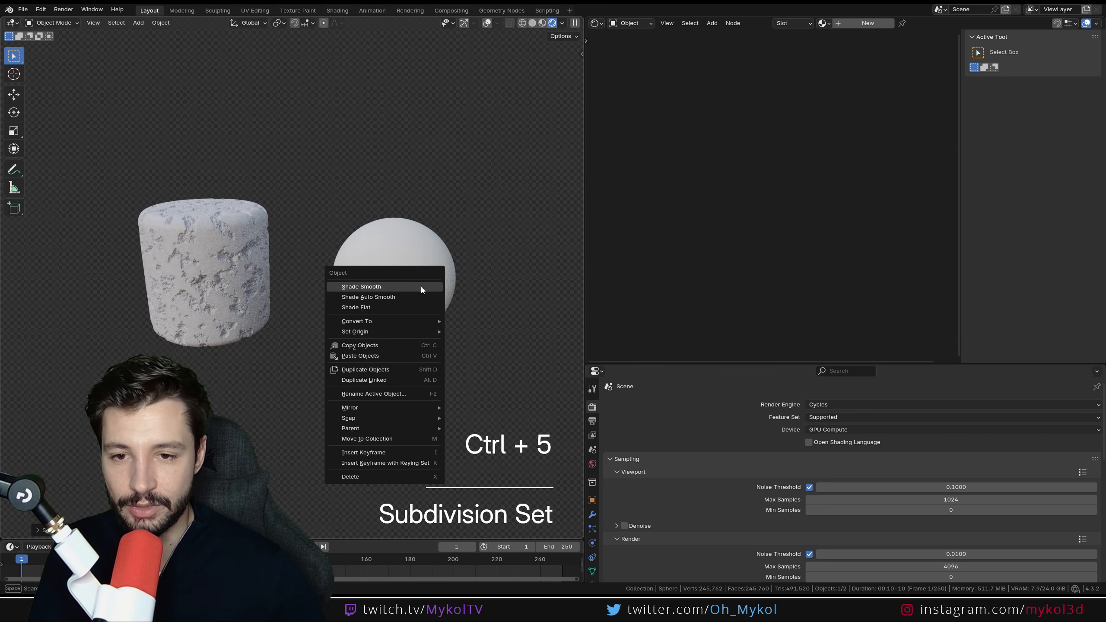
{"action": "left_click", "coordinate": [422, 288]}
{"action": "scroll", "coordinate": [424, 293], "scroll_direction": "up", "scroll_amount": 5}
{"action": "middle_click_drag", "start_coordinate": [442, 289], "coordinate": [334, 285], "text": "shift"}
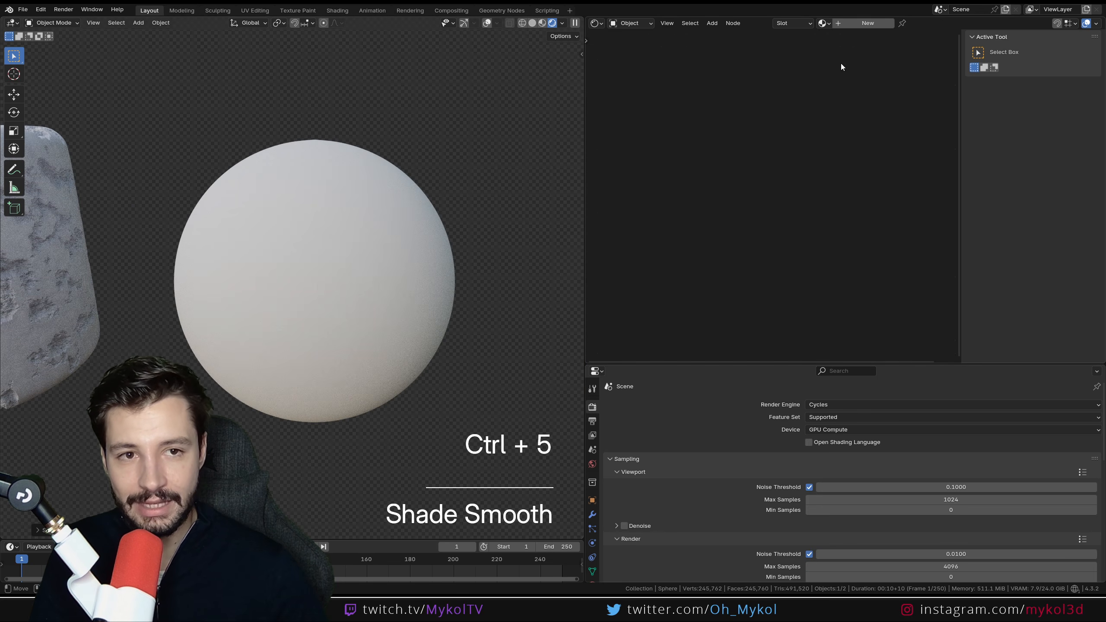
Create a new material on the sphere and delete its Principled BSDF node.
{"action": "left_click", "coordinate": [856, 24]}
{"action": "middle_click_drag", "start_coordinate": [702, 235], "coordinate": [810, 274]}
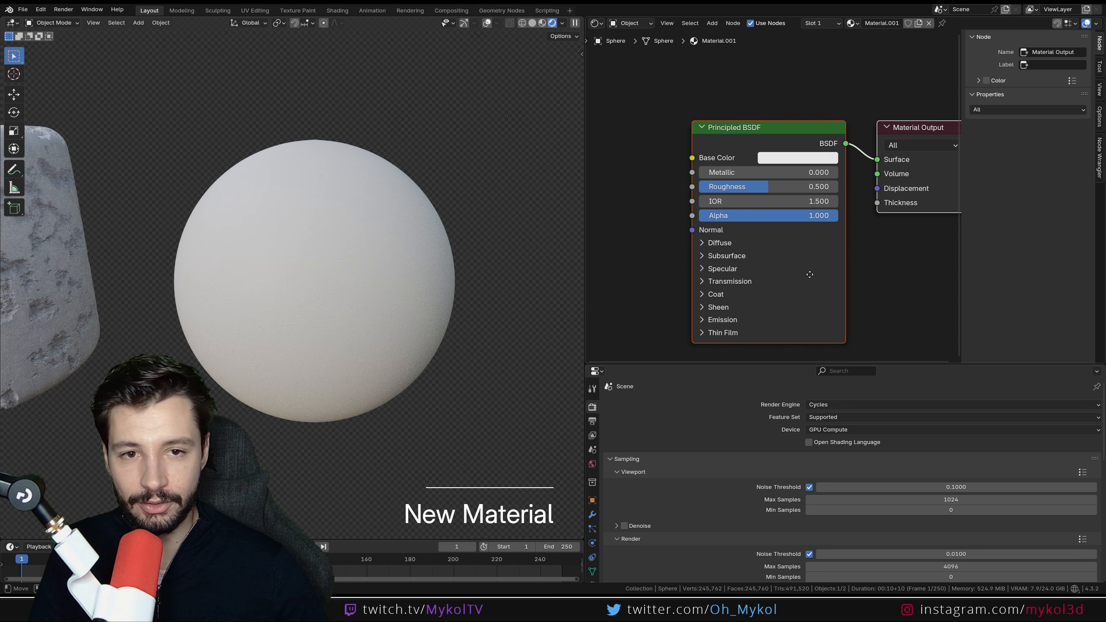
{"action": "left_click", "coordinate": [781, 137]}
{"action": "key", "text": "Delete"}
{"action": "scroll", "coordinate": [767, 146], "scroll_direction": "down", "scroll_amount": 2}
{"action": "key", "text": "shift+a"}
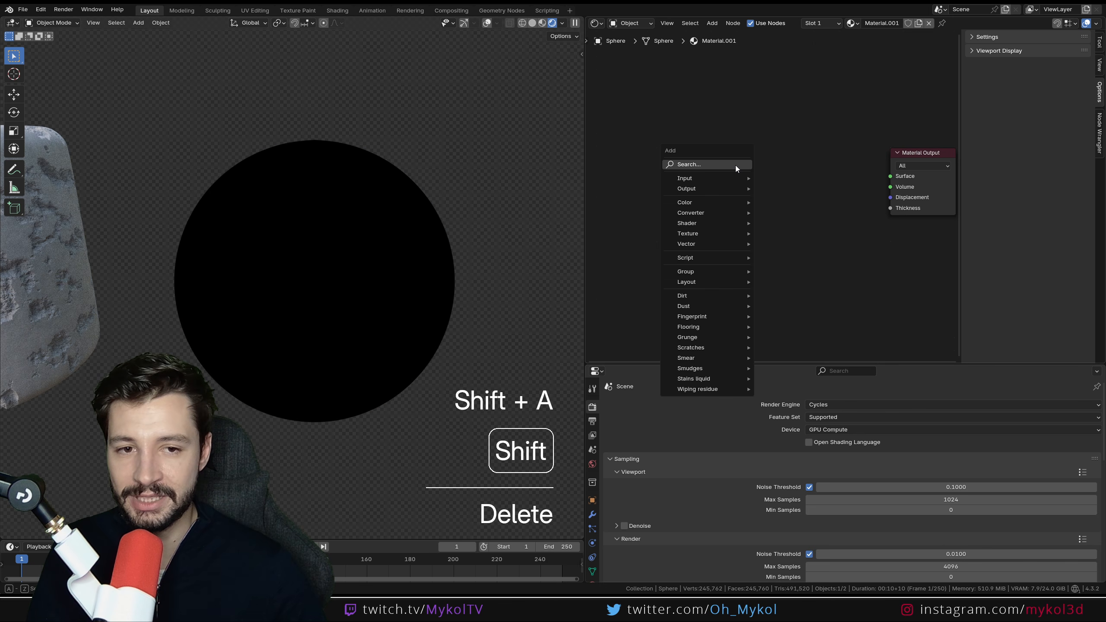
{"action": "type", "text": "cre"}
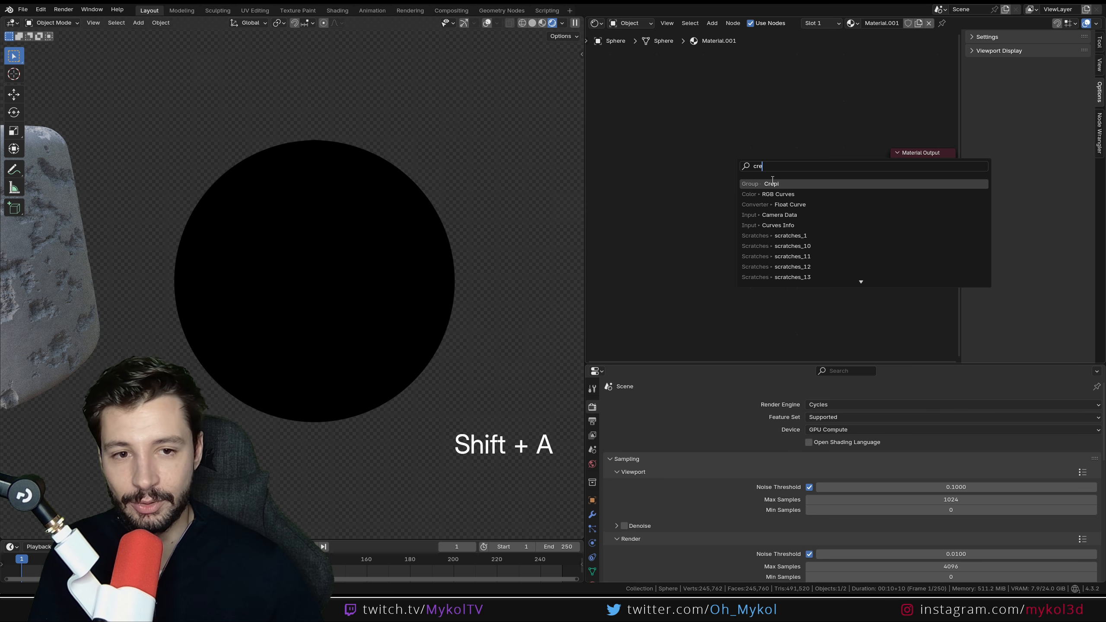
{"action": "key", "text": "Escape"}
Add the Crepi node group to the sphere's material and link its BSDF to Surface and its Displacement to Displacement.
{"action": "key", "text": "shift+a"}
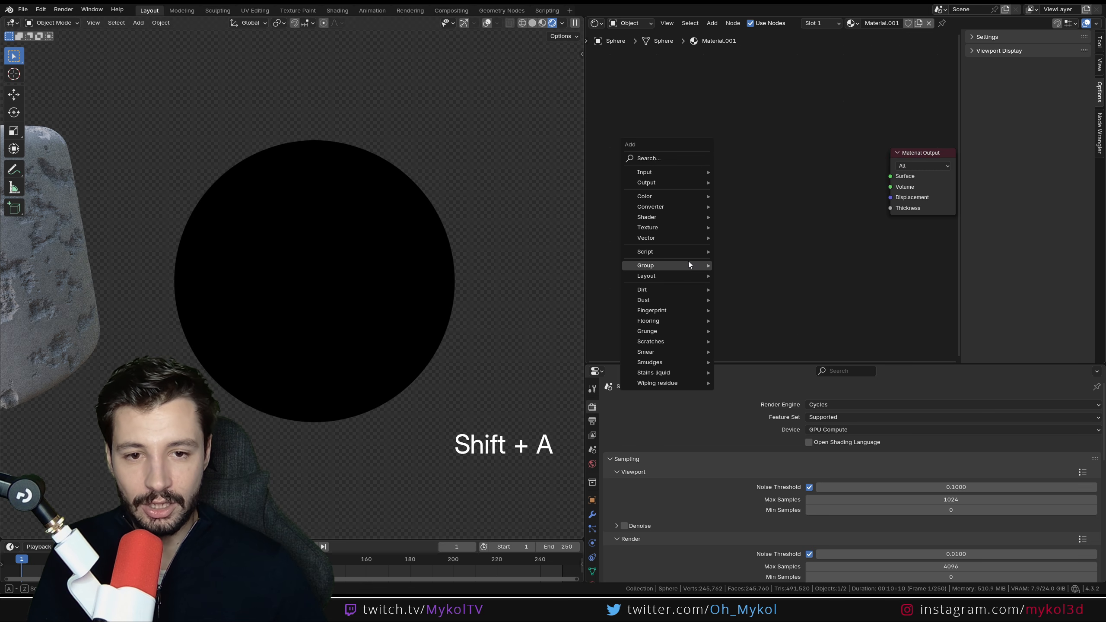
{"action": "mouse_move", "coordinate": [686, 263]}
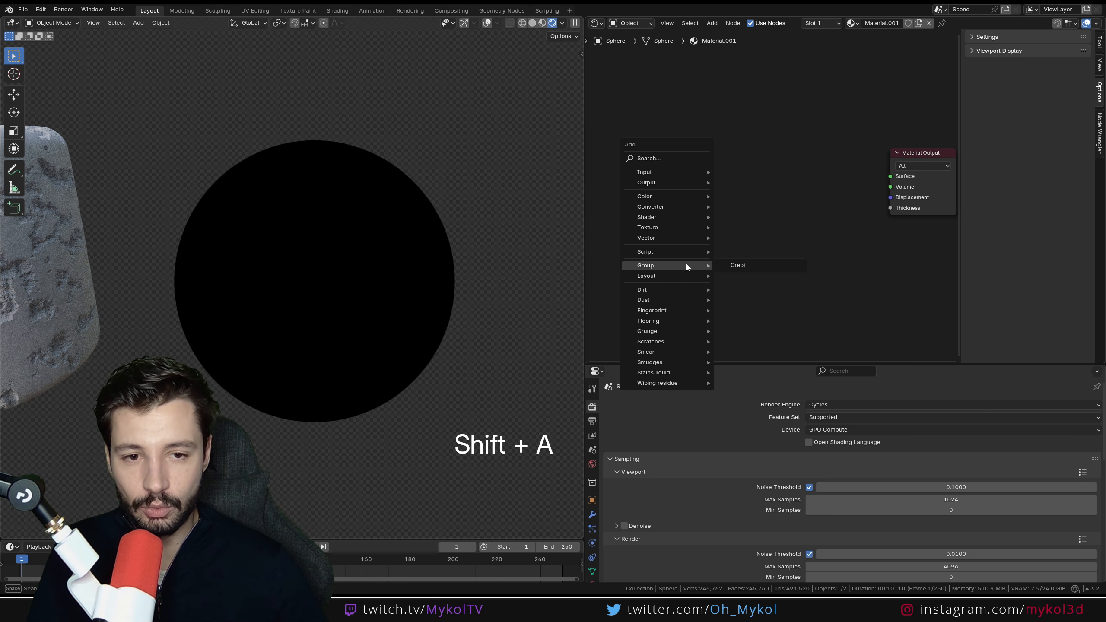
{"action": "left_click", "coordinate": [759, 268]}
{"action": "left_click", "coordinate": [766, 187]}
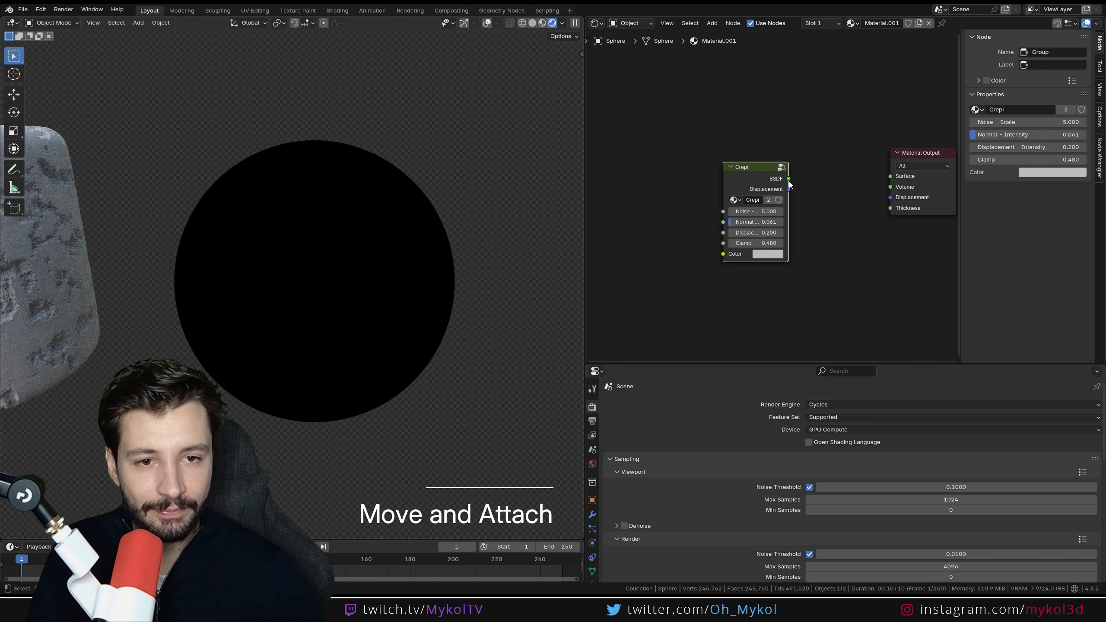
{"action": "left_click_drag", "start_coordinate": [789, 178], "coordinate": [891, 198]}
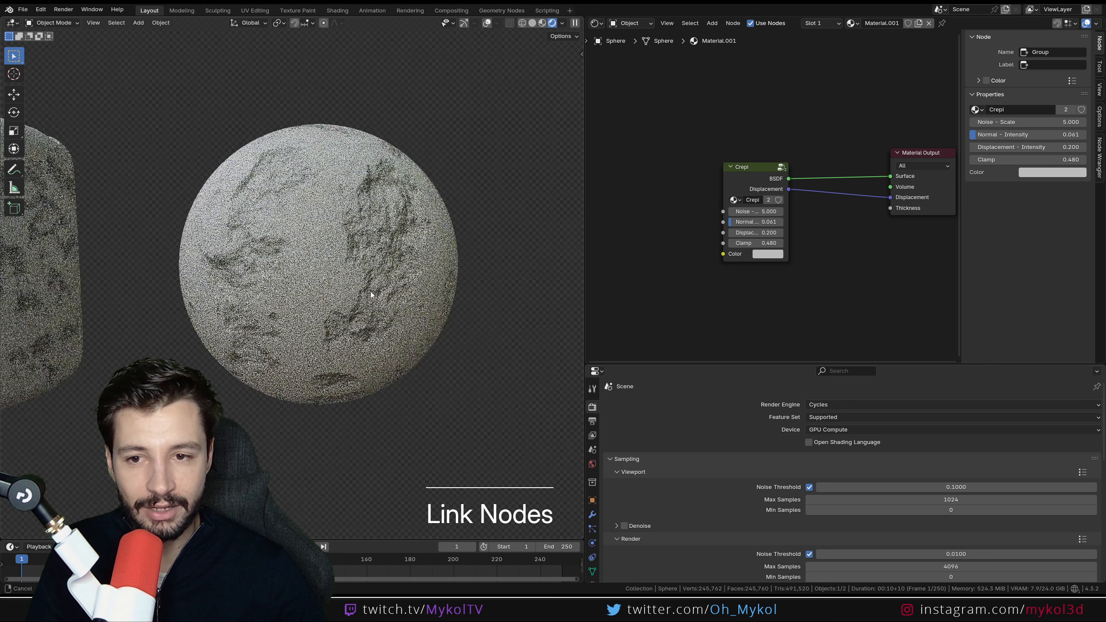
{"action": "middle_click_drag", "start_coordinate": [336, 303], "coordinate": [349, 304]}
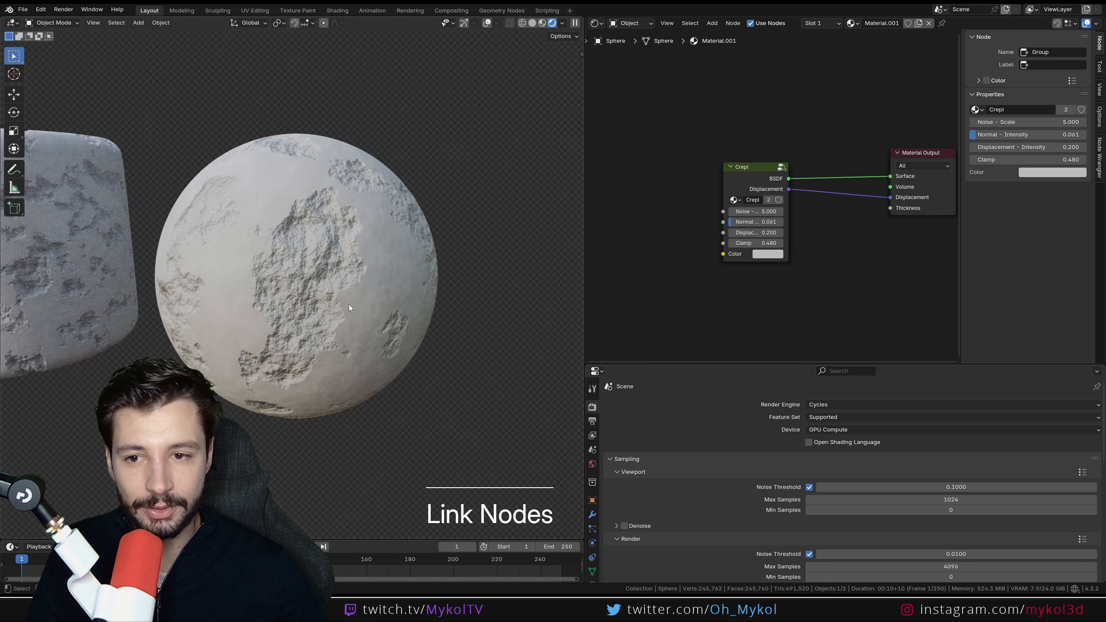
Try a lower Noise - Scale of 3.4 on the sphere's Crepi node, with both objects in view.
{"action": "left_click_drag", "start_coordinate": [755, 211], "coordinate": [664, 212]}
{"action": "scroll", "coordinate": [366, 269], "scroll_direction": "down", "scroll_amount": 1}
{"action": "middle_click_drag", "start_coordinate": [366, 273], "coordinate": [497, 308], "text": "shift"}
{"action": "left_click", "coordinate": [756, 211]}
{"action": "type", "text": "7.1"}
{"action": "key", "text": "Return"}
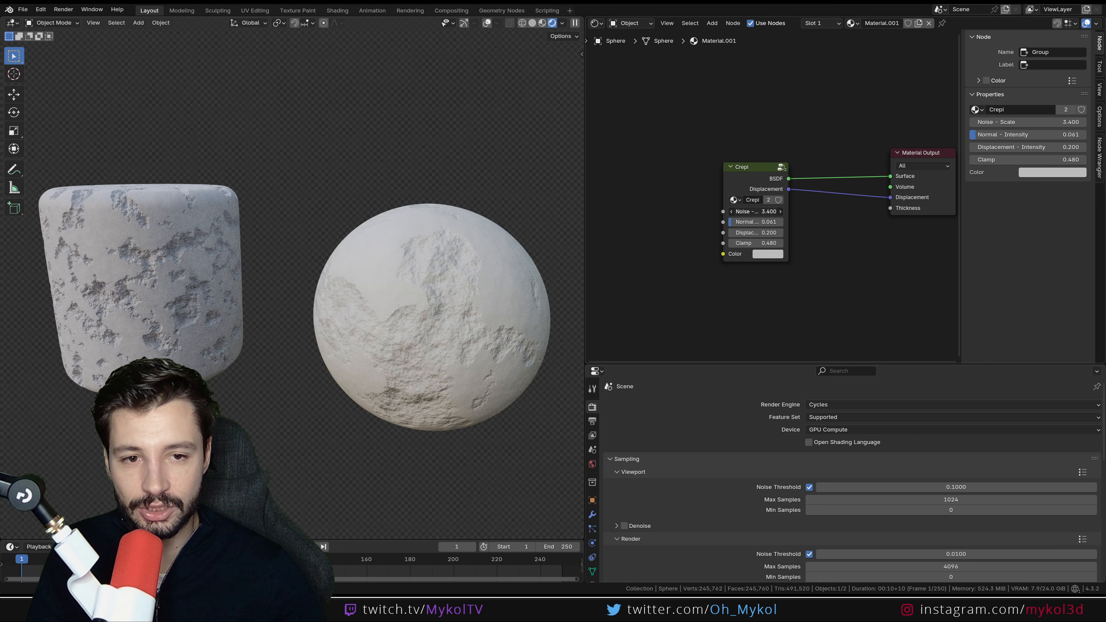
Set the Noise - Scale of the sphere's Crepi node to 11.
{"action": "left_click", "coordinate": [756, 211]}
{"action": "type", "text": "11"}
{"action": "key", "text": "Return"}
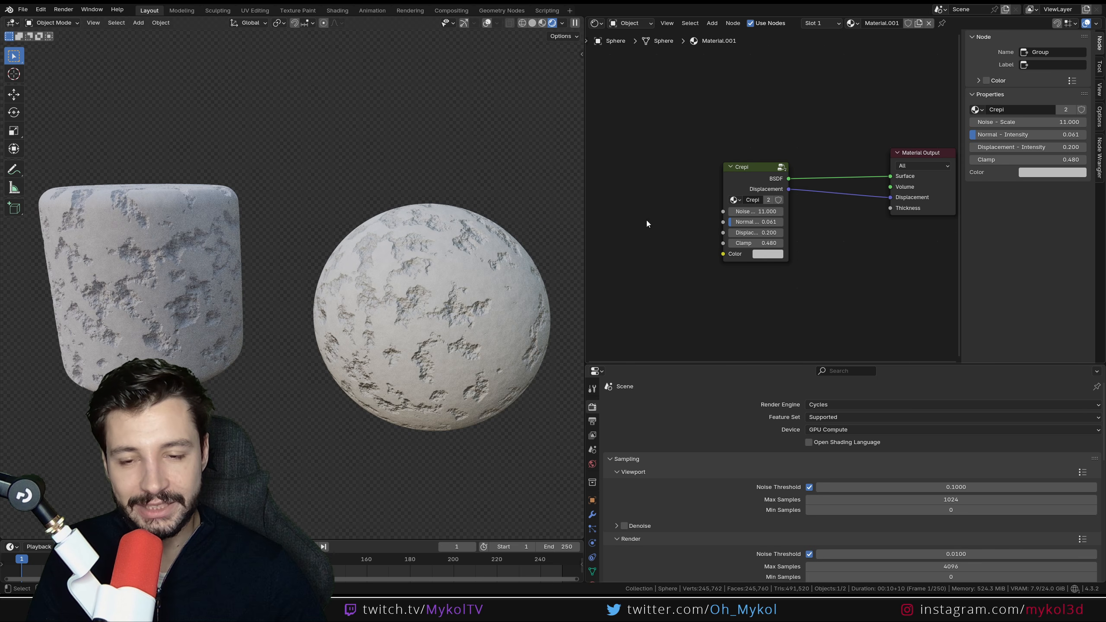
Change the Color of the sphere's Crepi node to saturated green, then widen and reposition the node.
{"action": "left_click", "coordinate": [766, 254]}
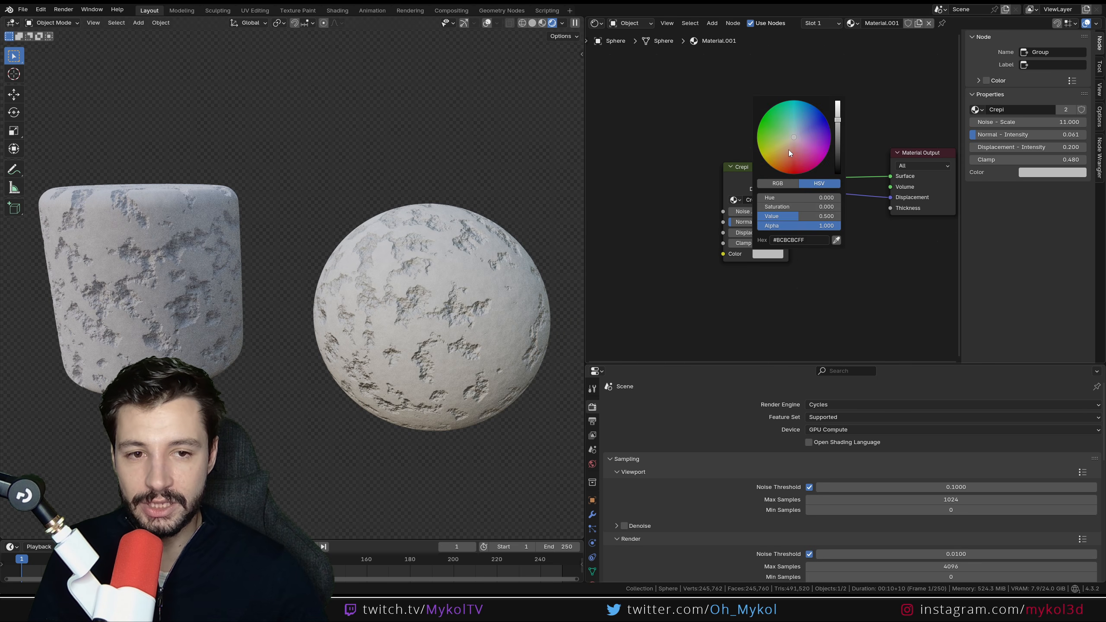
{"action": "left_click_drag", "start_coordinate": [789, 150], "coordinate": [761, 120]}
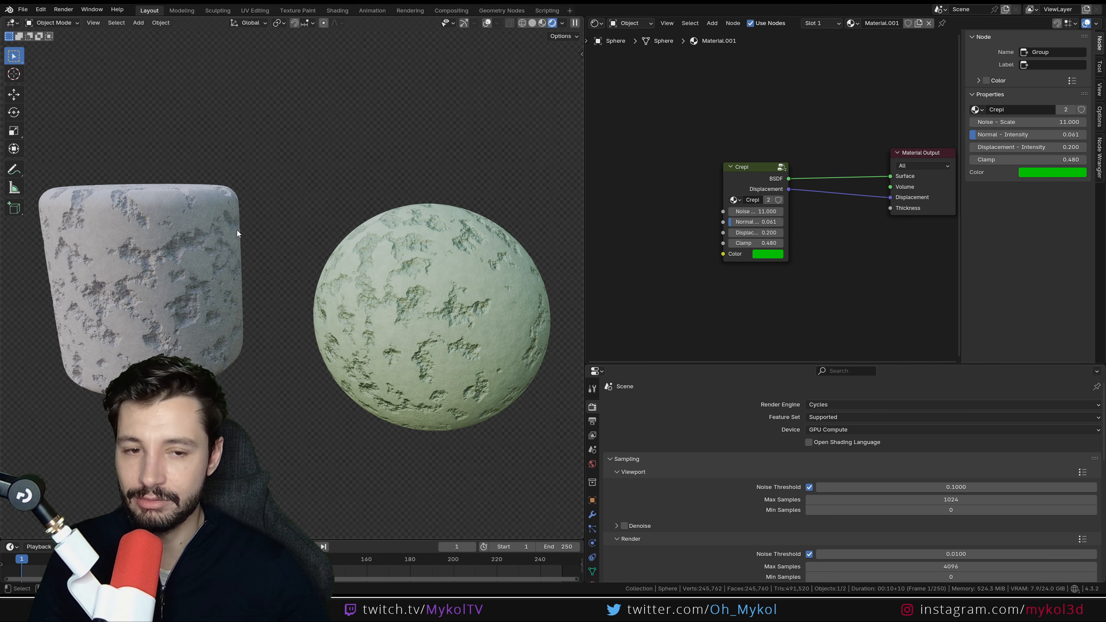
{"action": "middle_click_drag", "start_coordinate": [169, 257], "coordinate": [202, 254]}
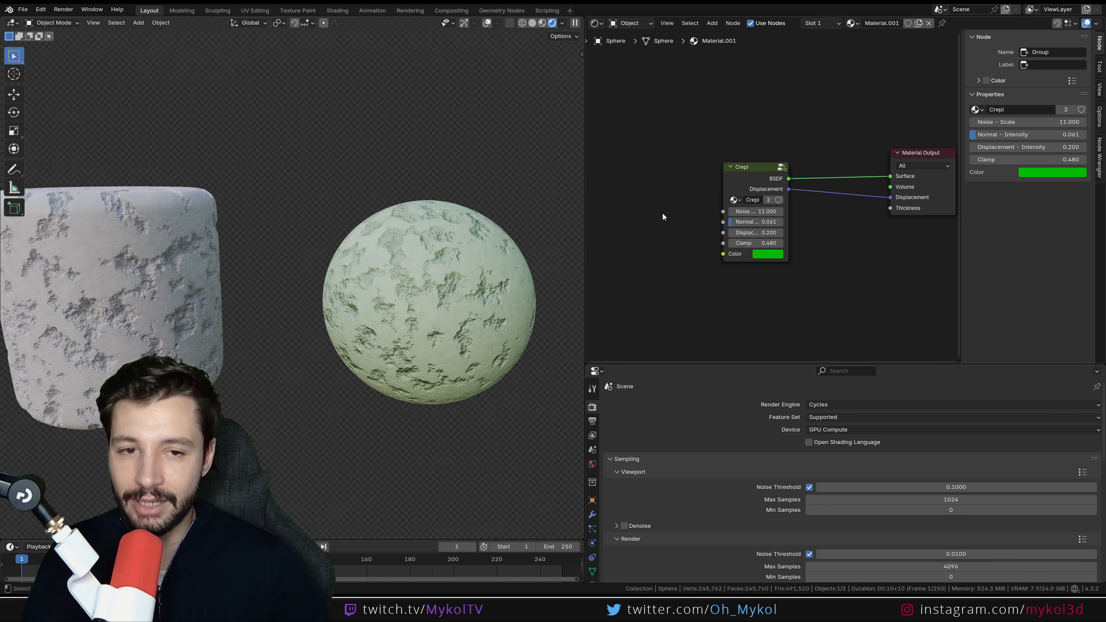
{"action": "left_click_drag", "start_coordinate": [724, 190], "coordinate": [743, 144]}
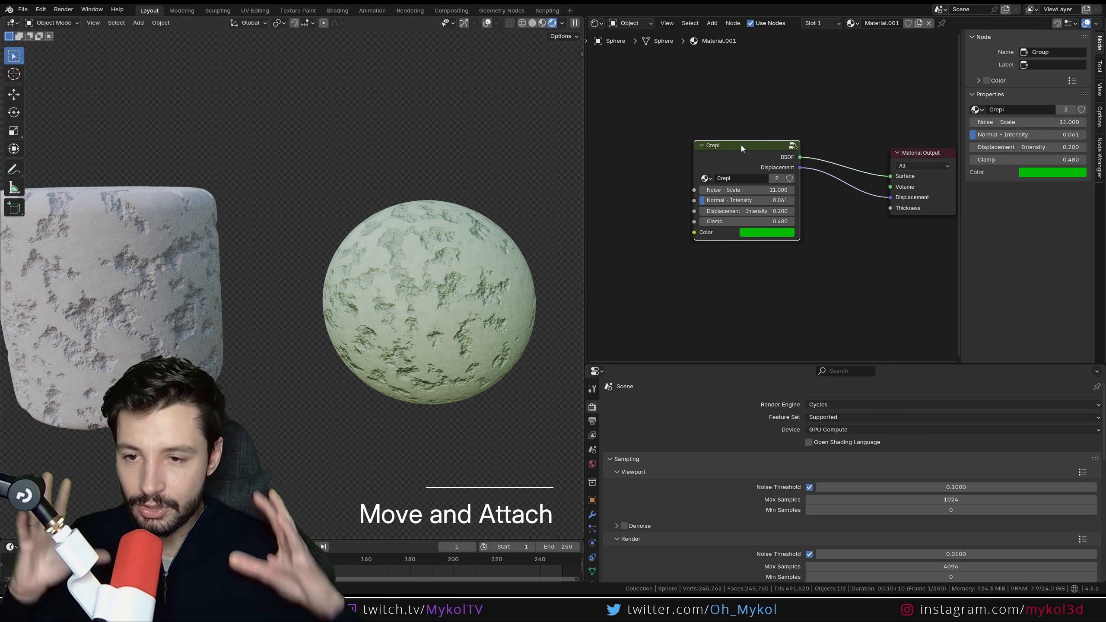